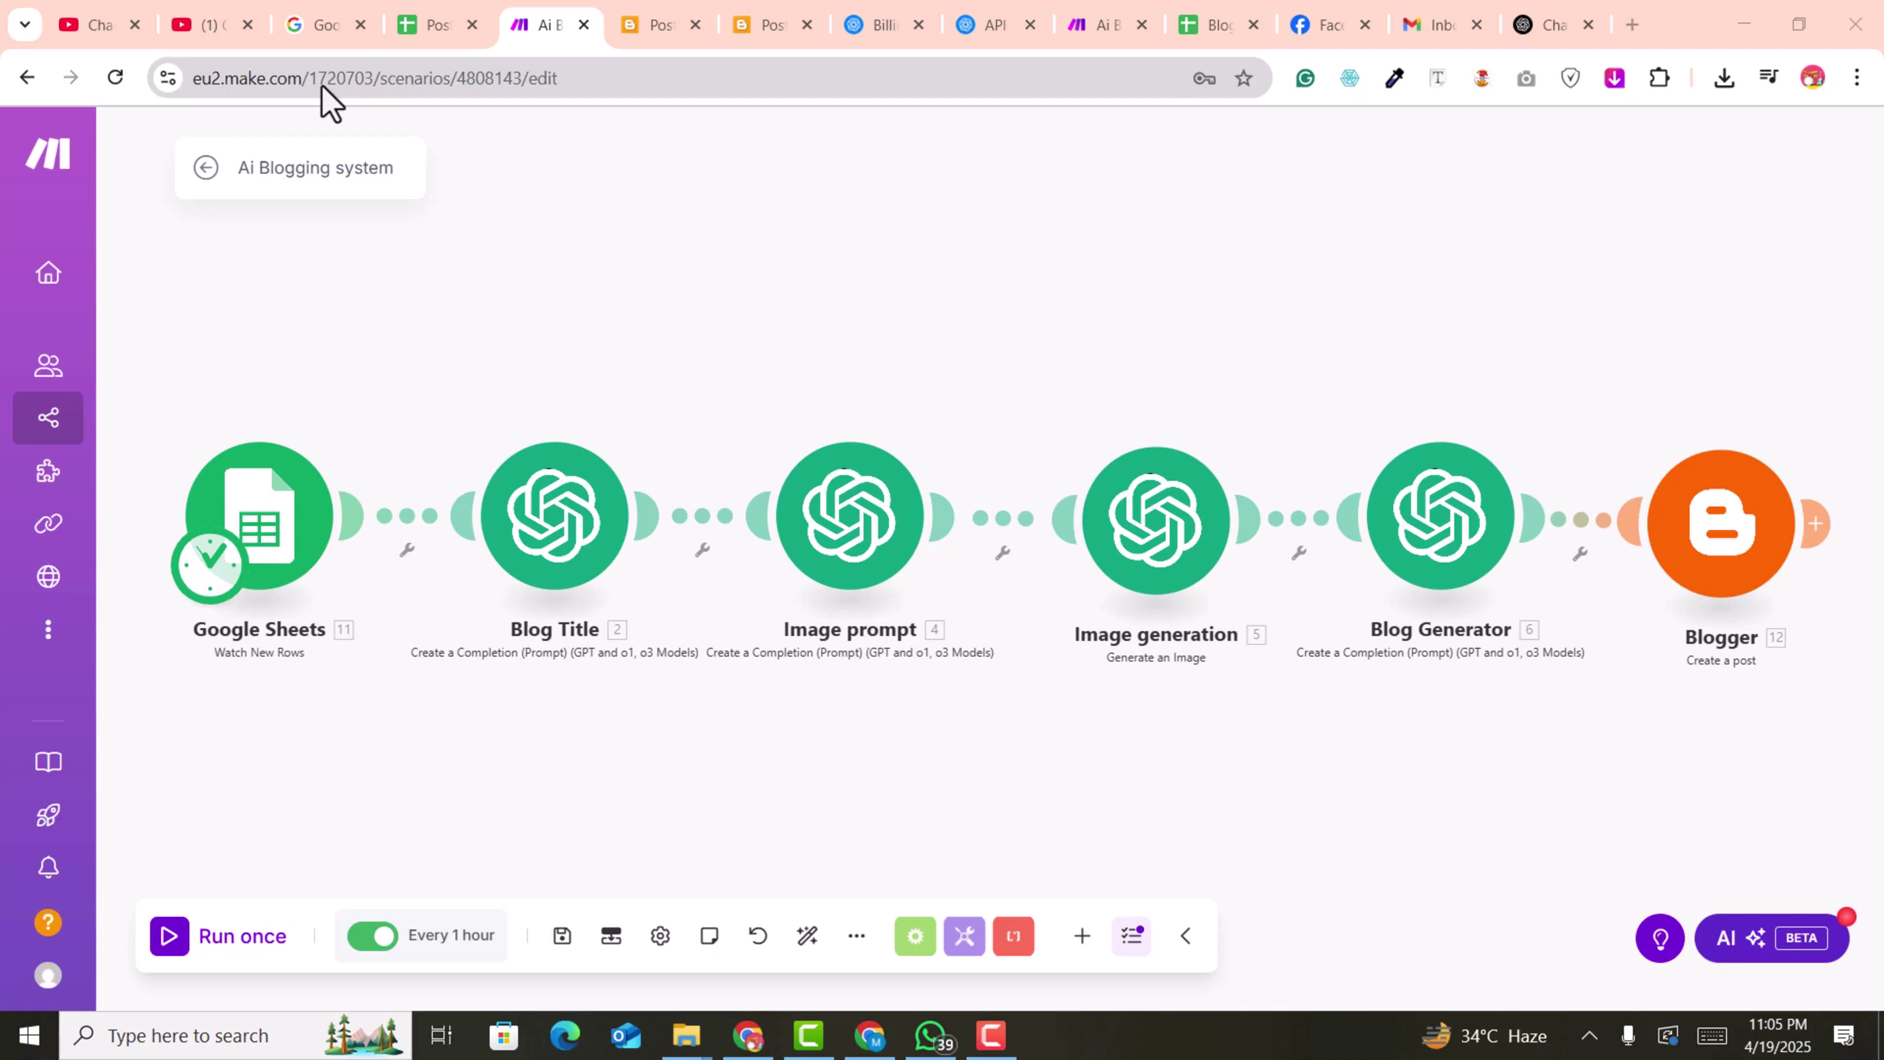
Examine the generated blog post preview in Blogger, the Posts URLS sheet and the Ai Blogging system scenario in Make
mouse_move(677, 2)
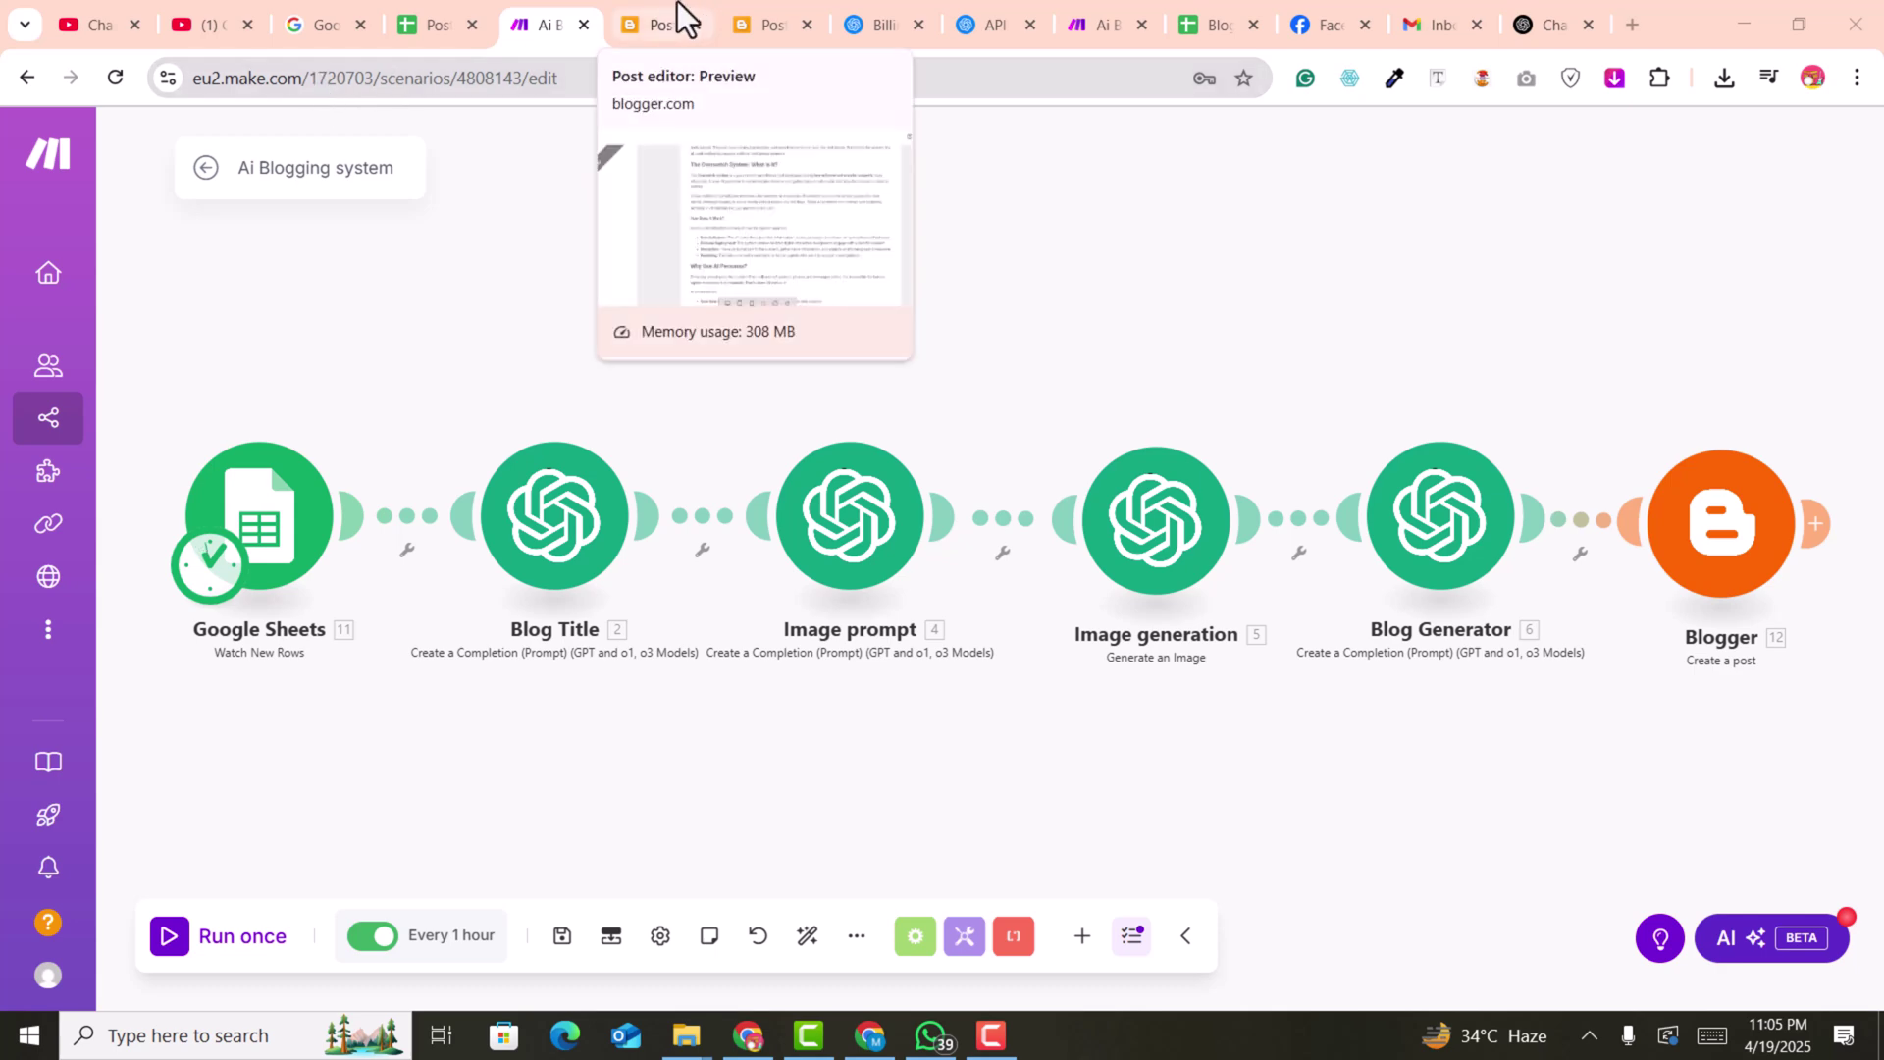
left_click(677, 2)
scroll(1003, 504, "up", 10)
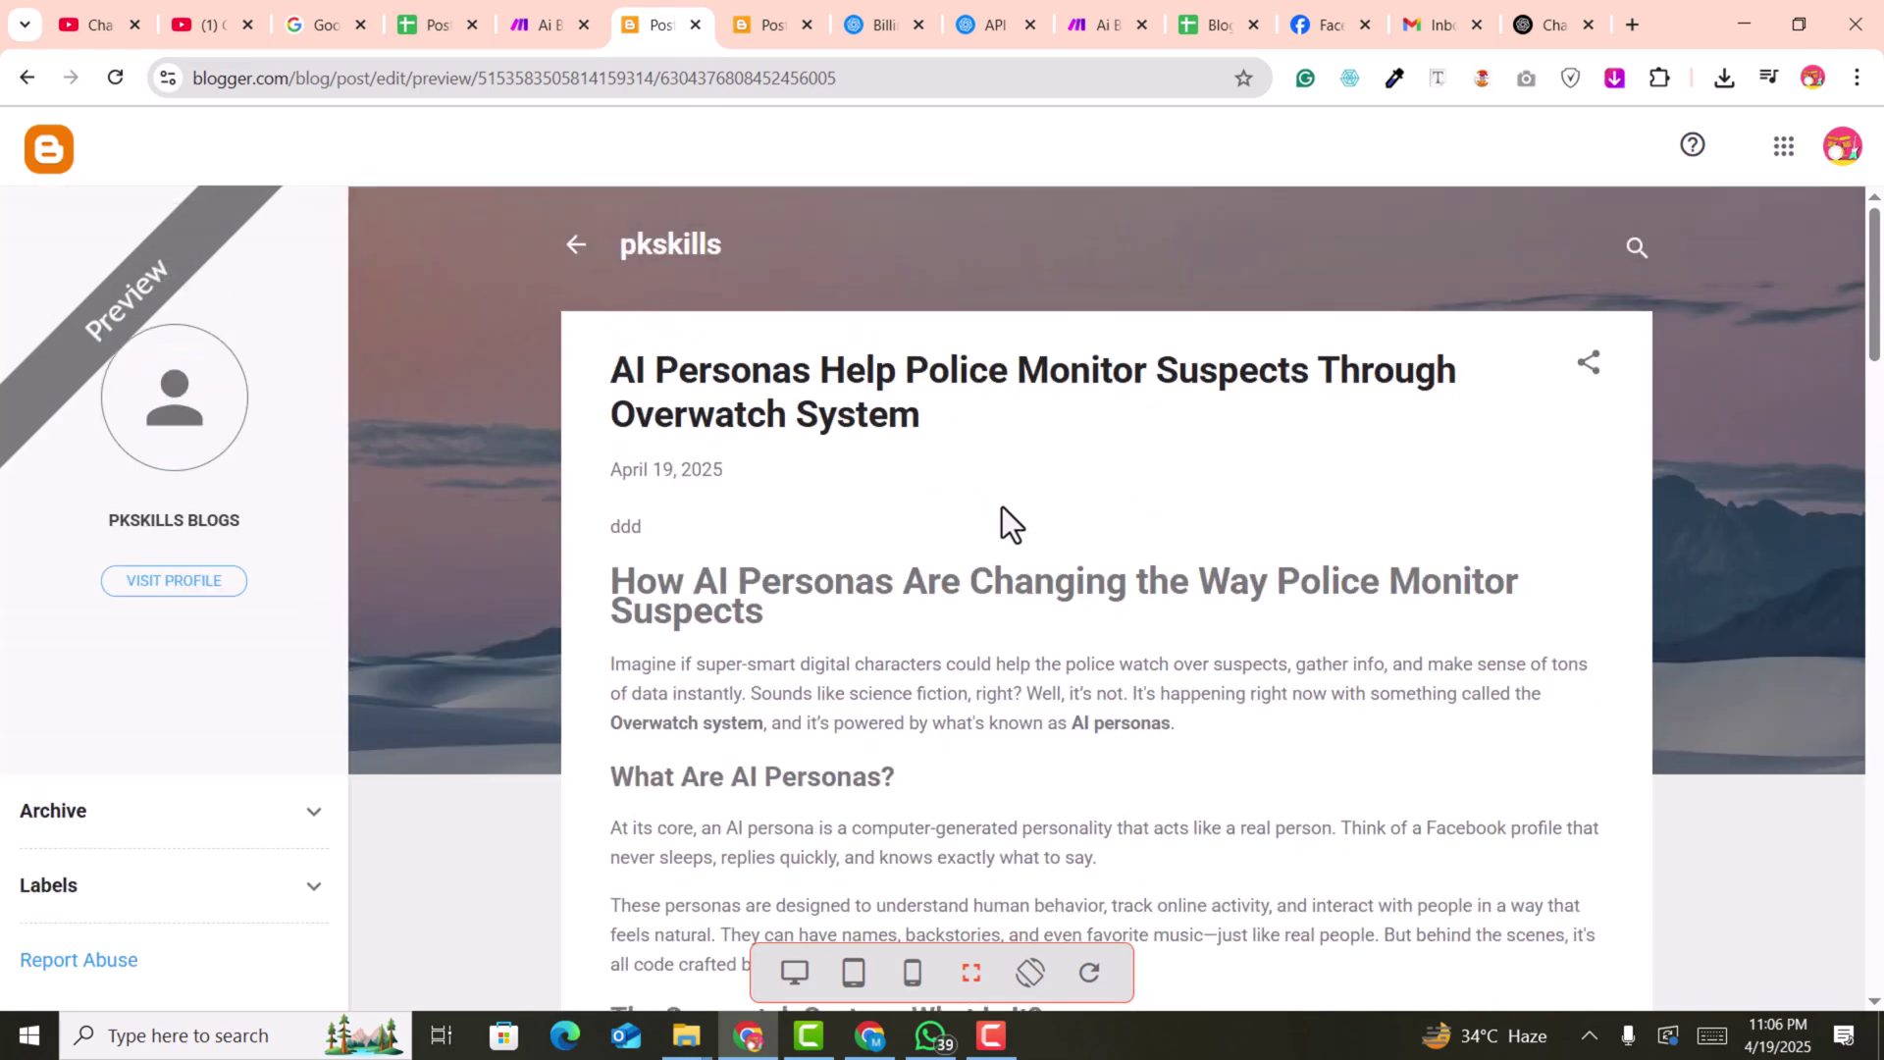
scroll(1003, 506, "down", 9)
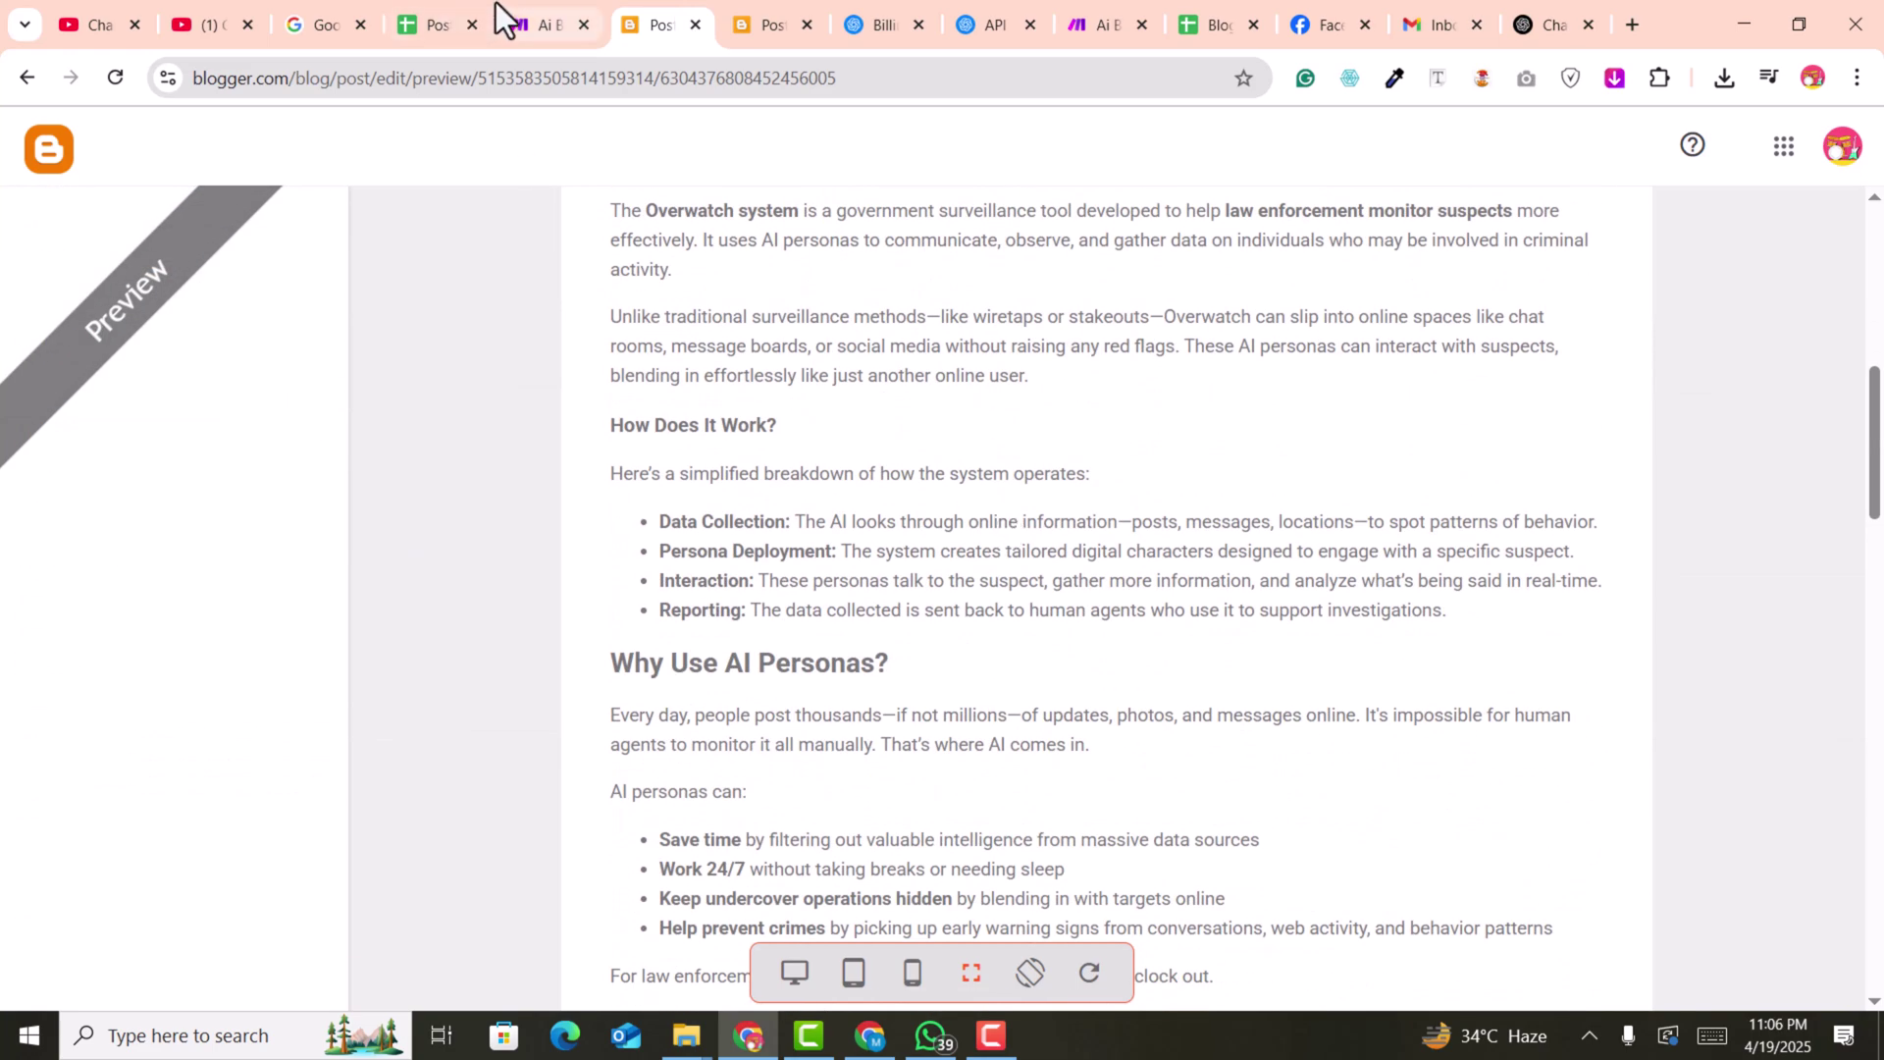
scroll(817, 606, "up", 4)
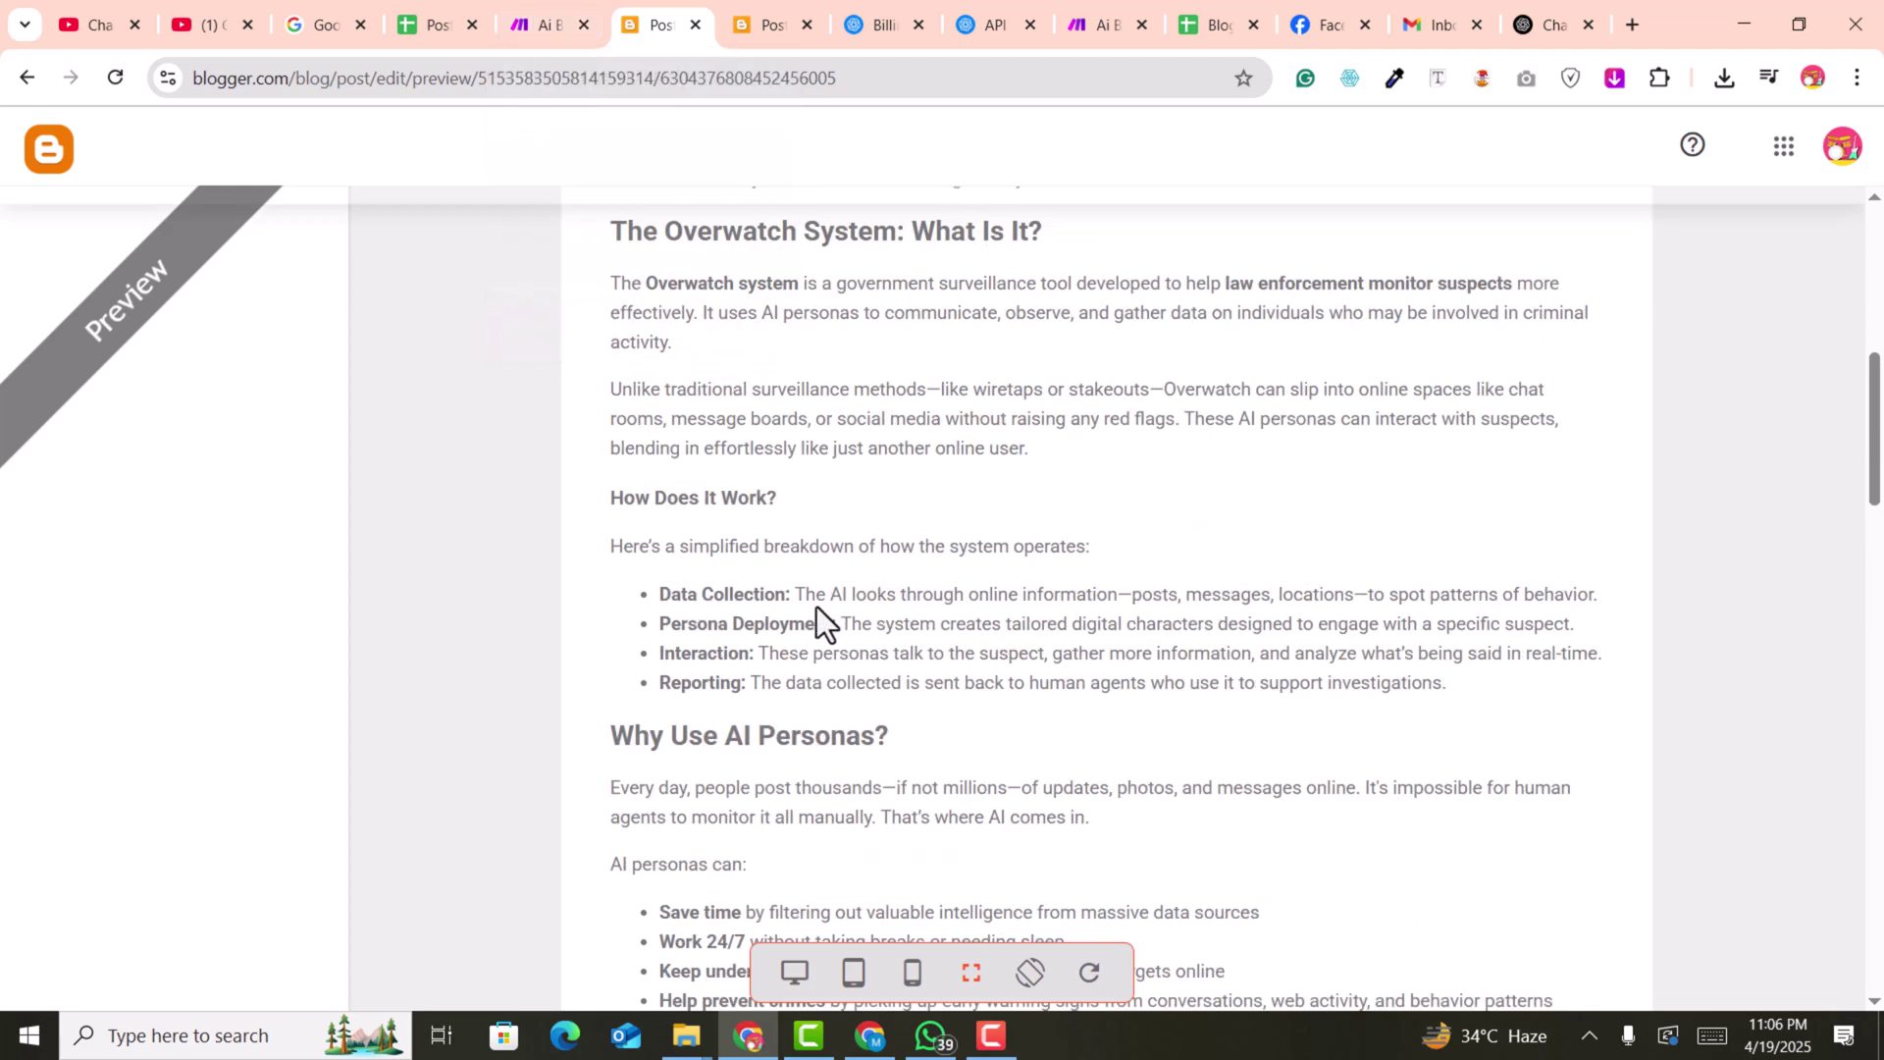
left_click(413, 10)
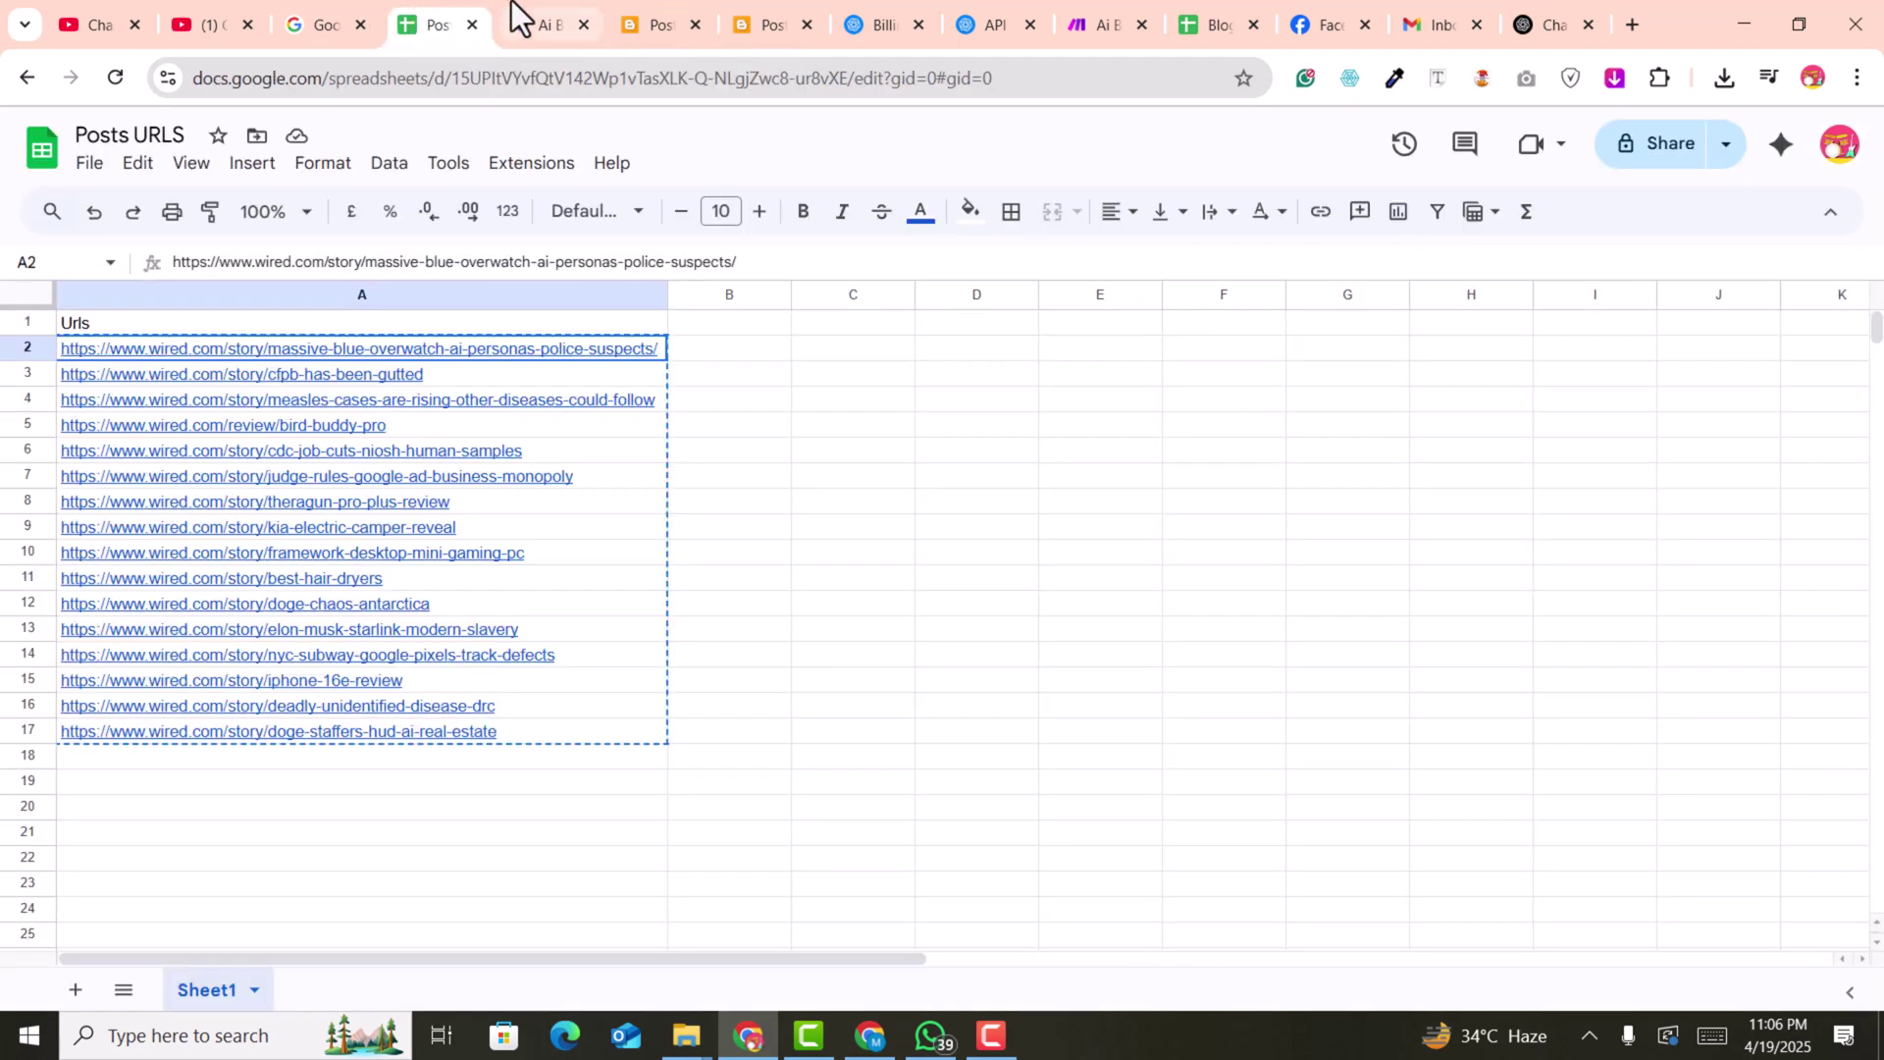
left_click(512, 12)
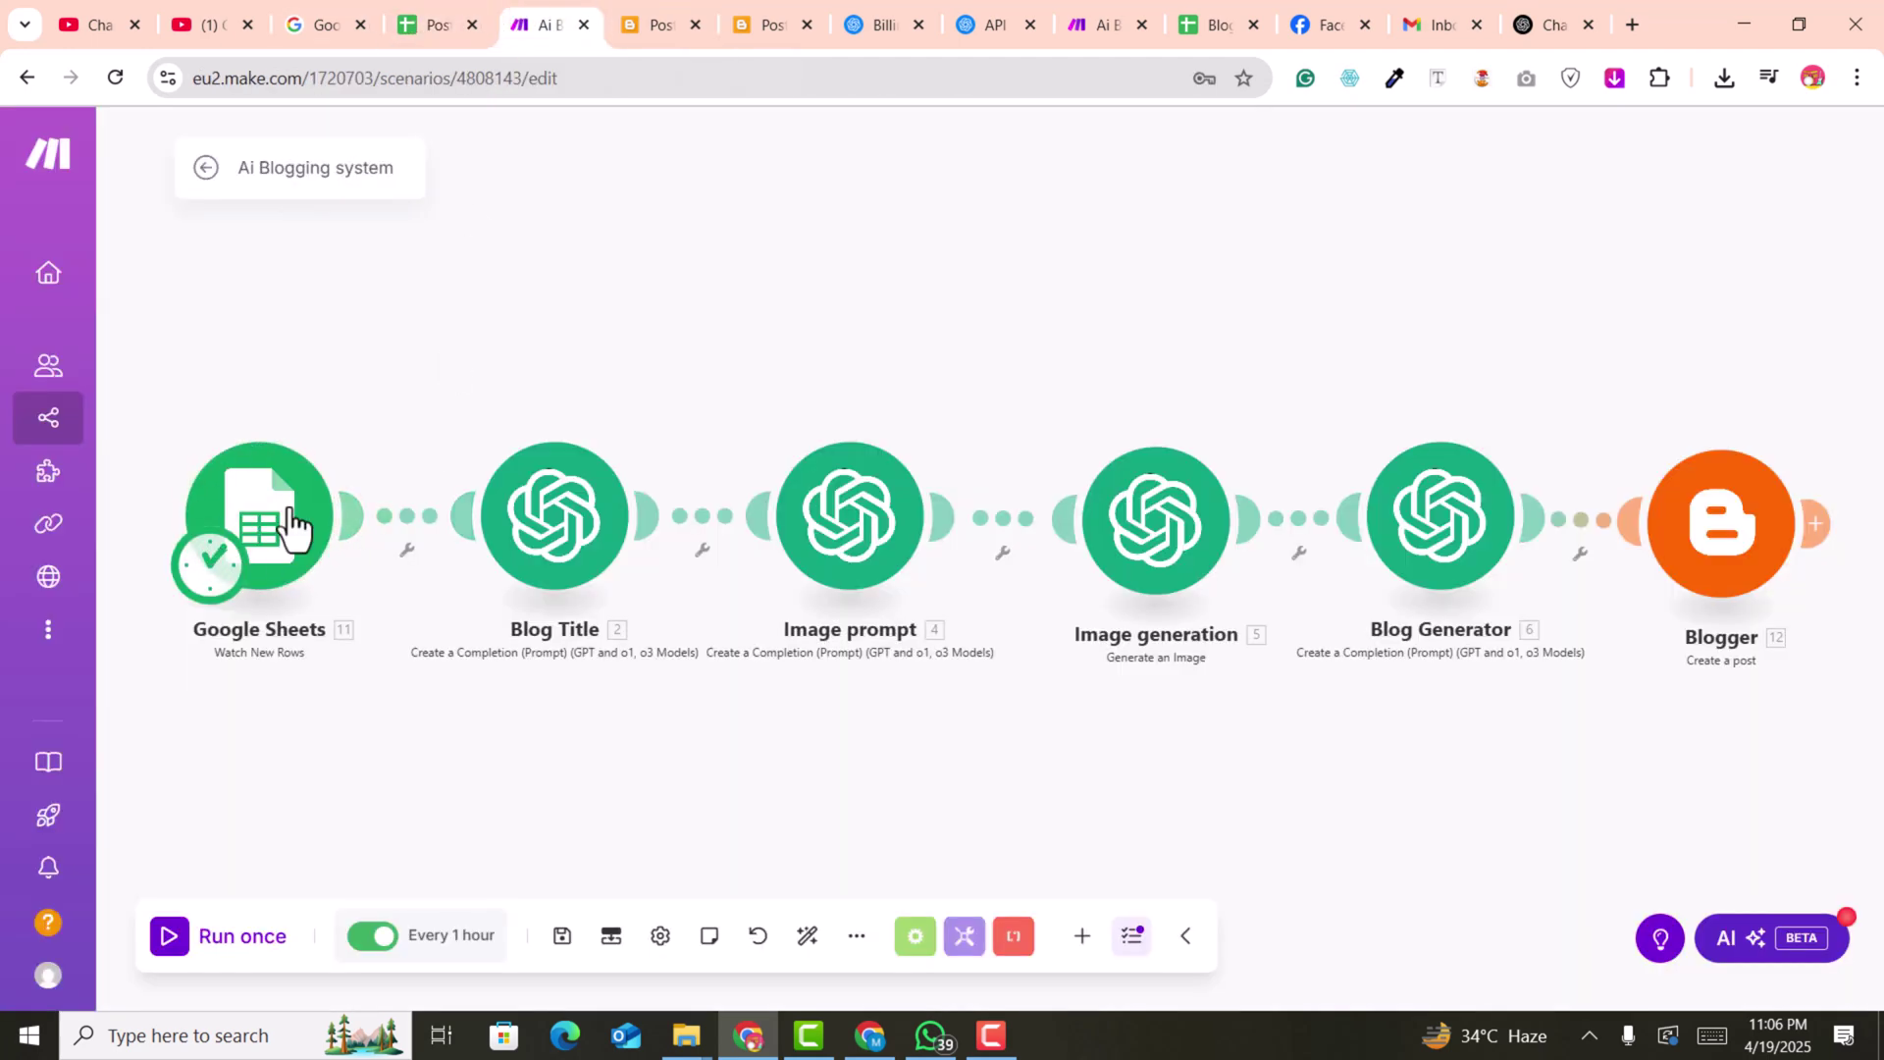
left_click(422, 15)
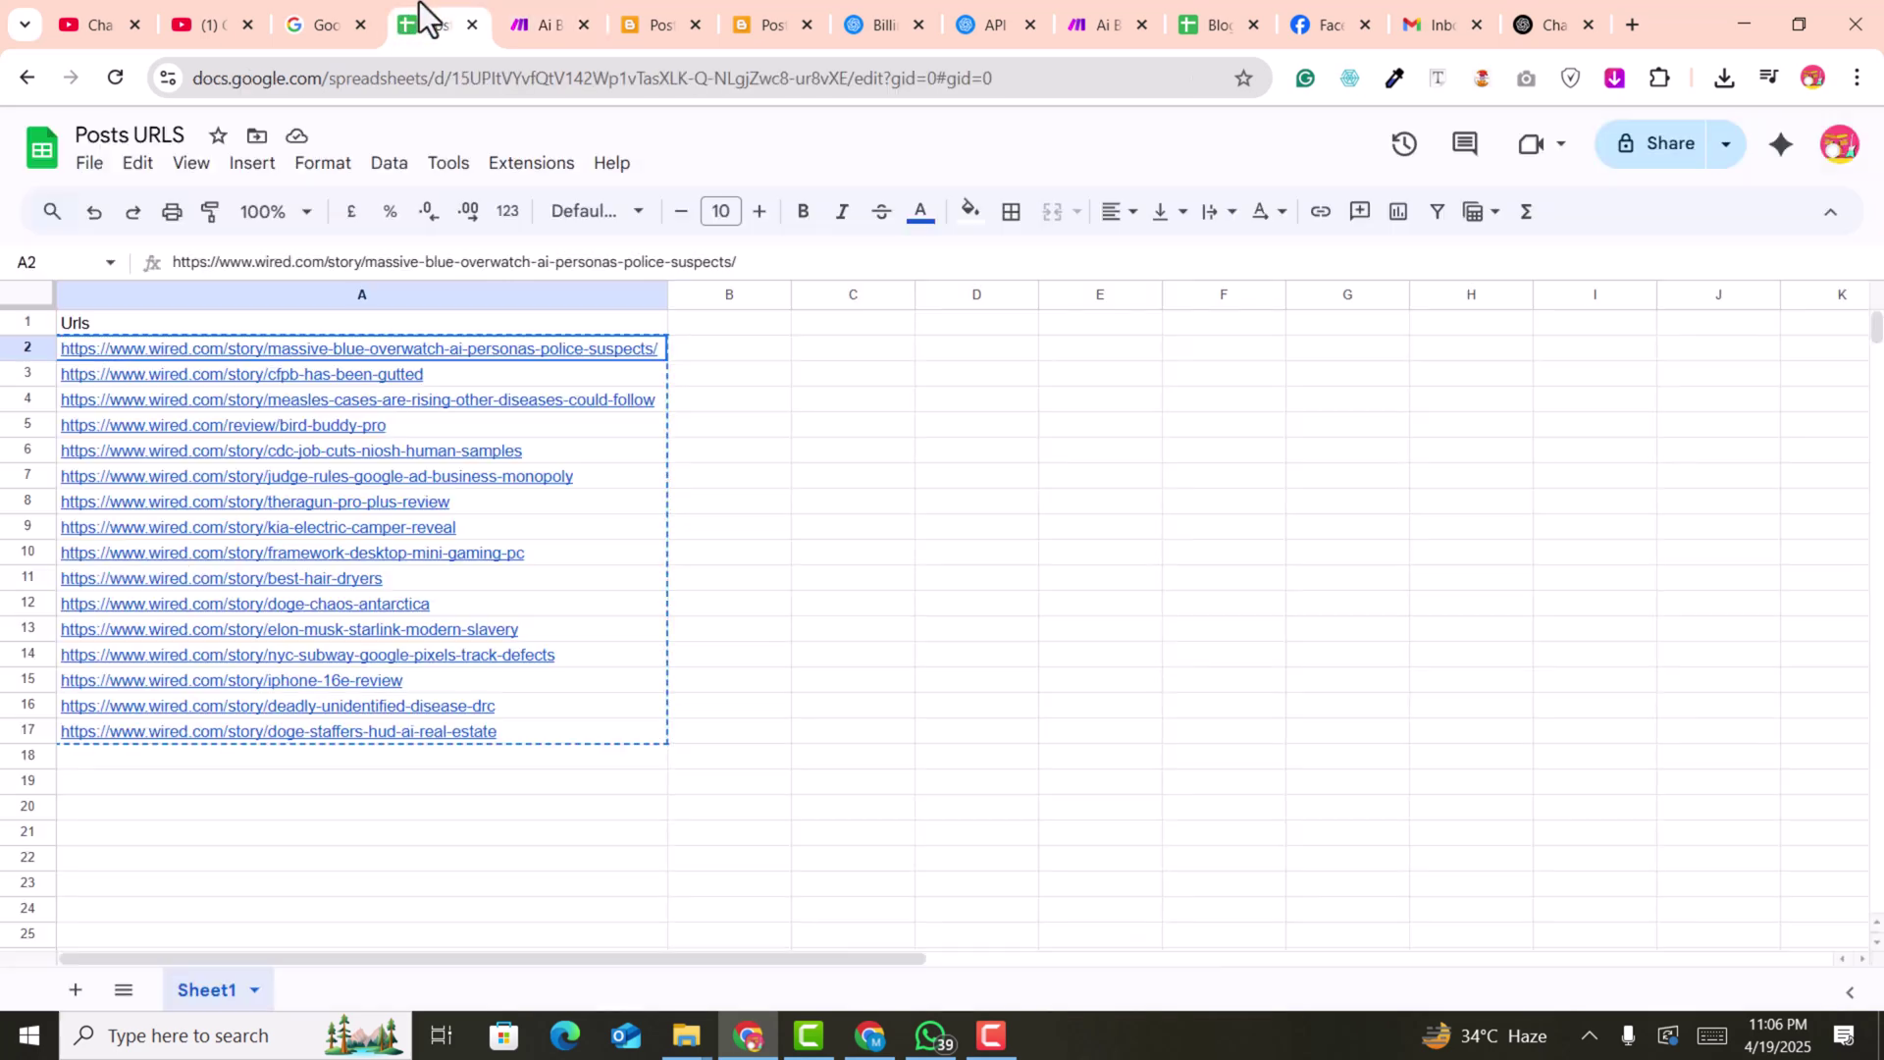
left_click(535, 20)
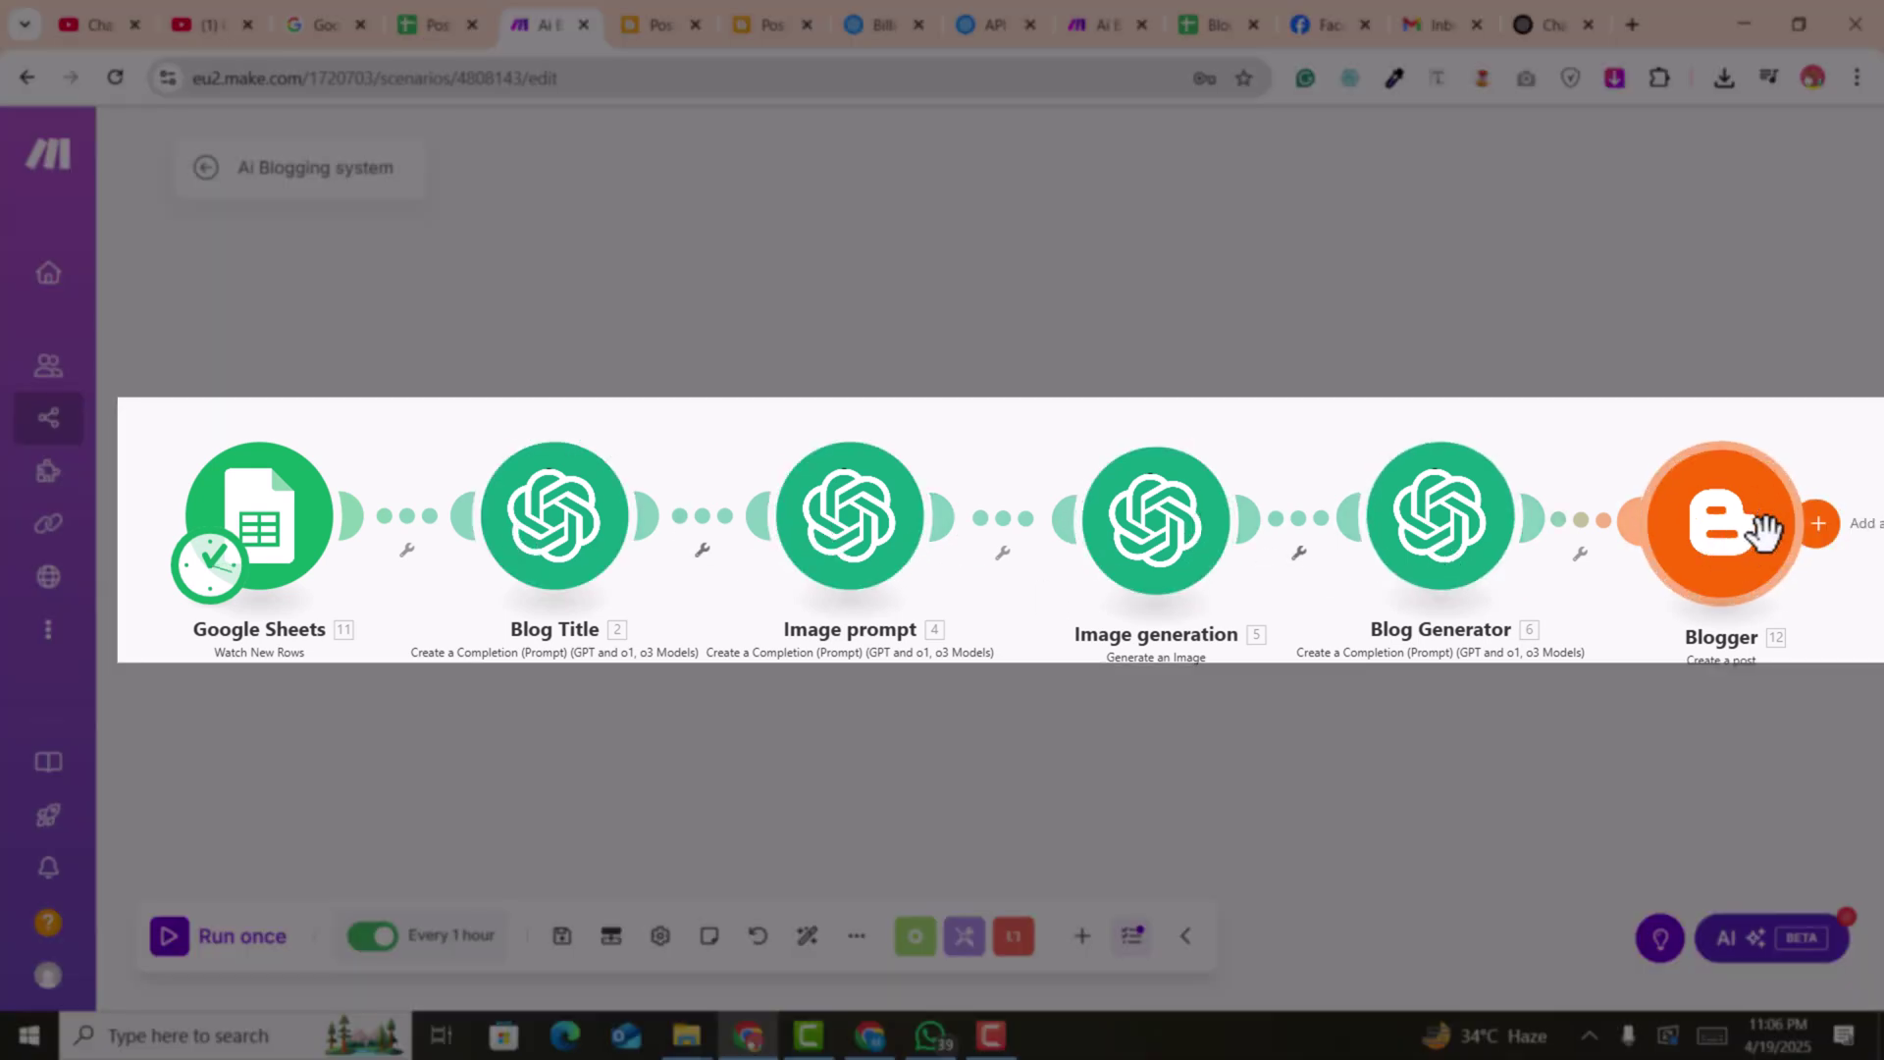
Compare the Blogger post previews with the modules of the Ai Blogging system scenario that produce them
left_click(663, 4)
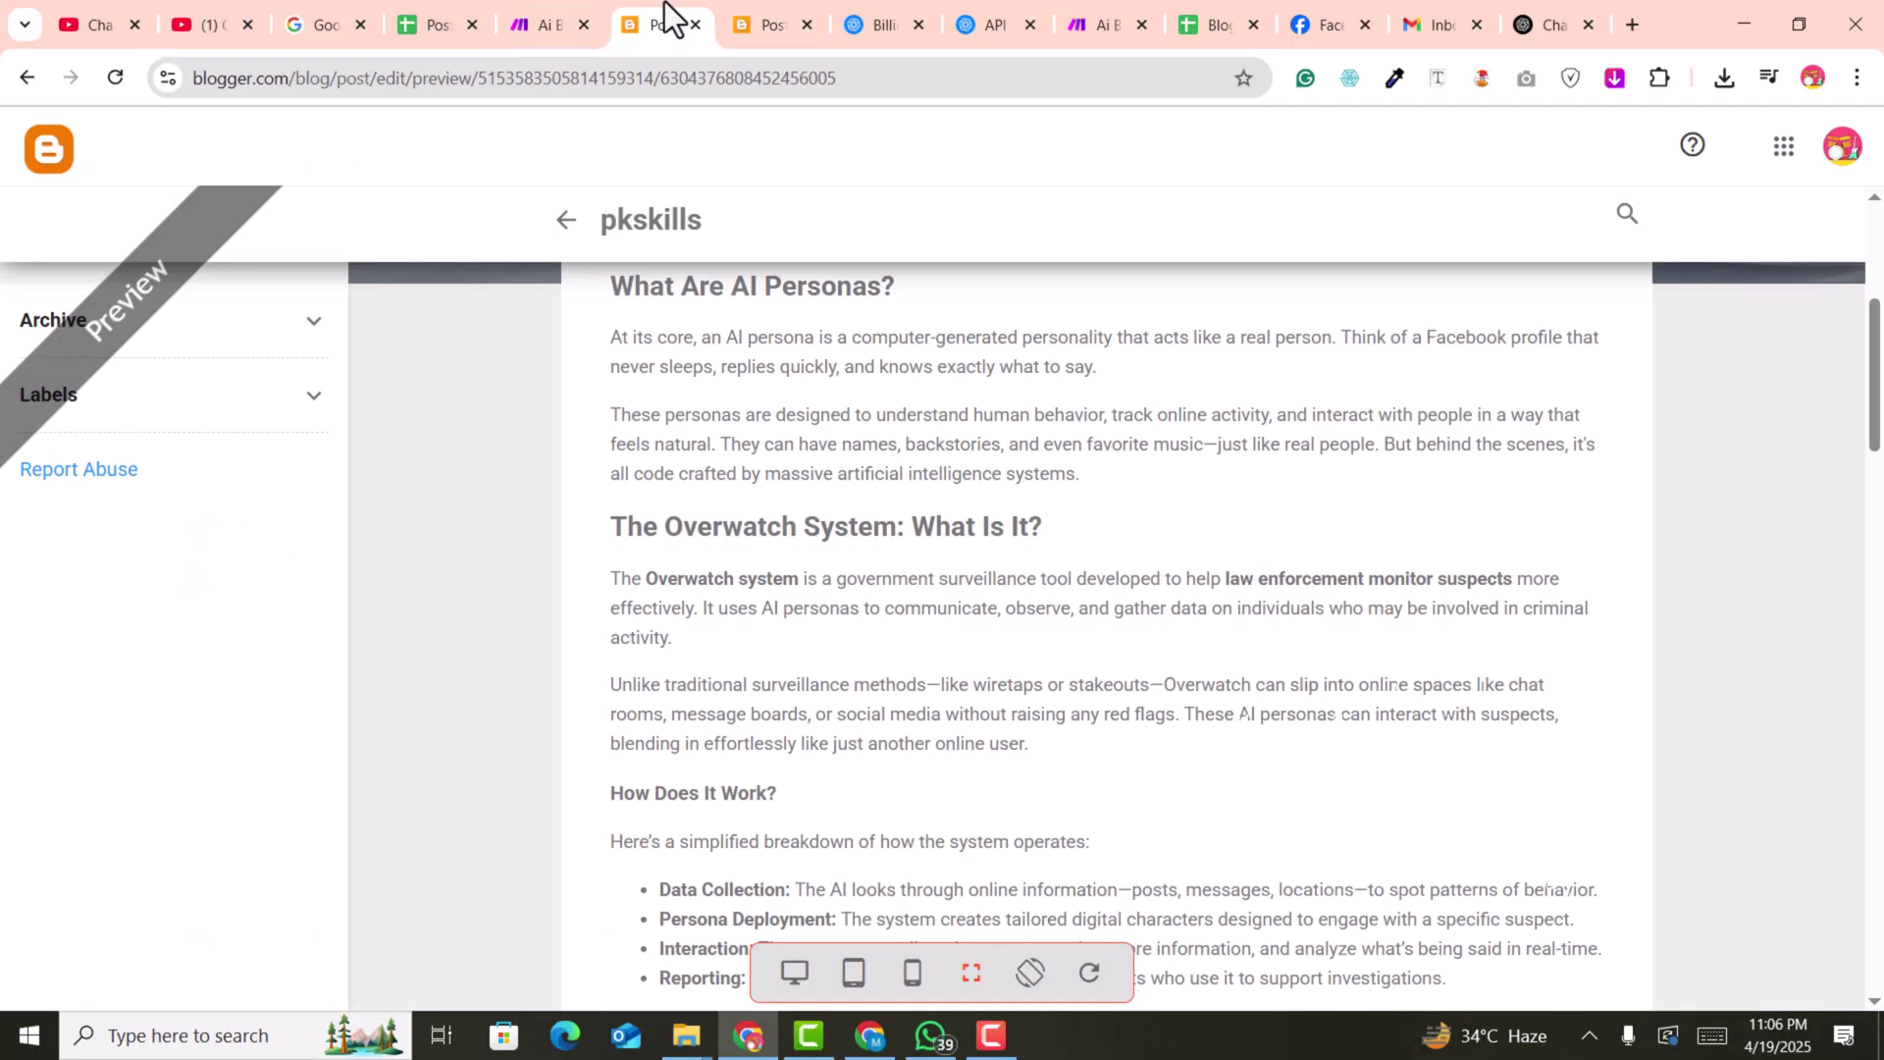
scroll(873, 462, "up", 3)
scroll(873, 432, "down", 7)
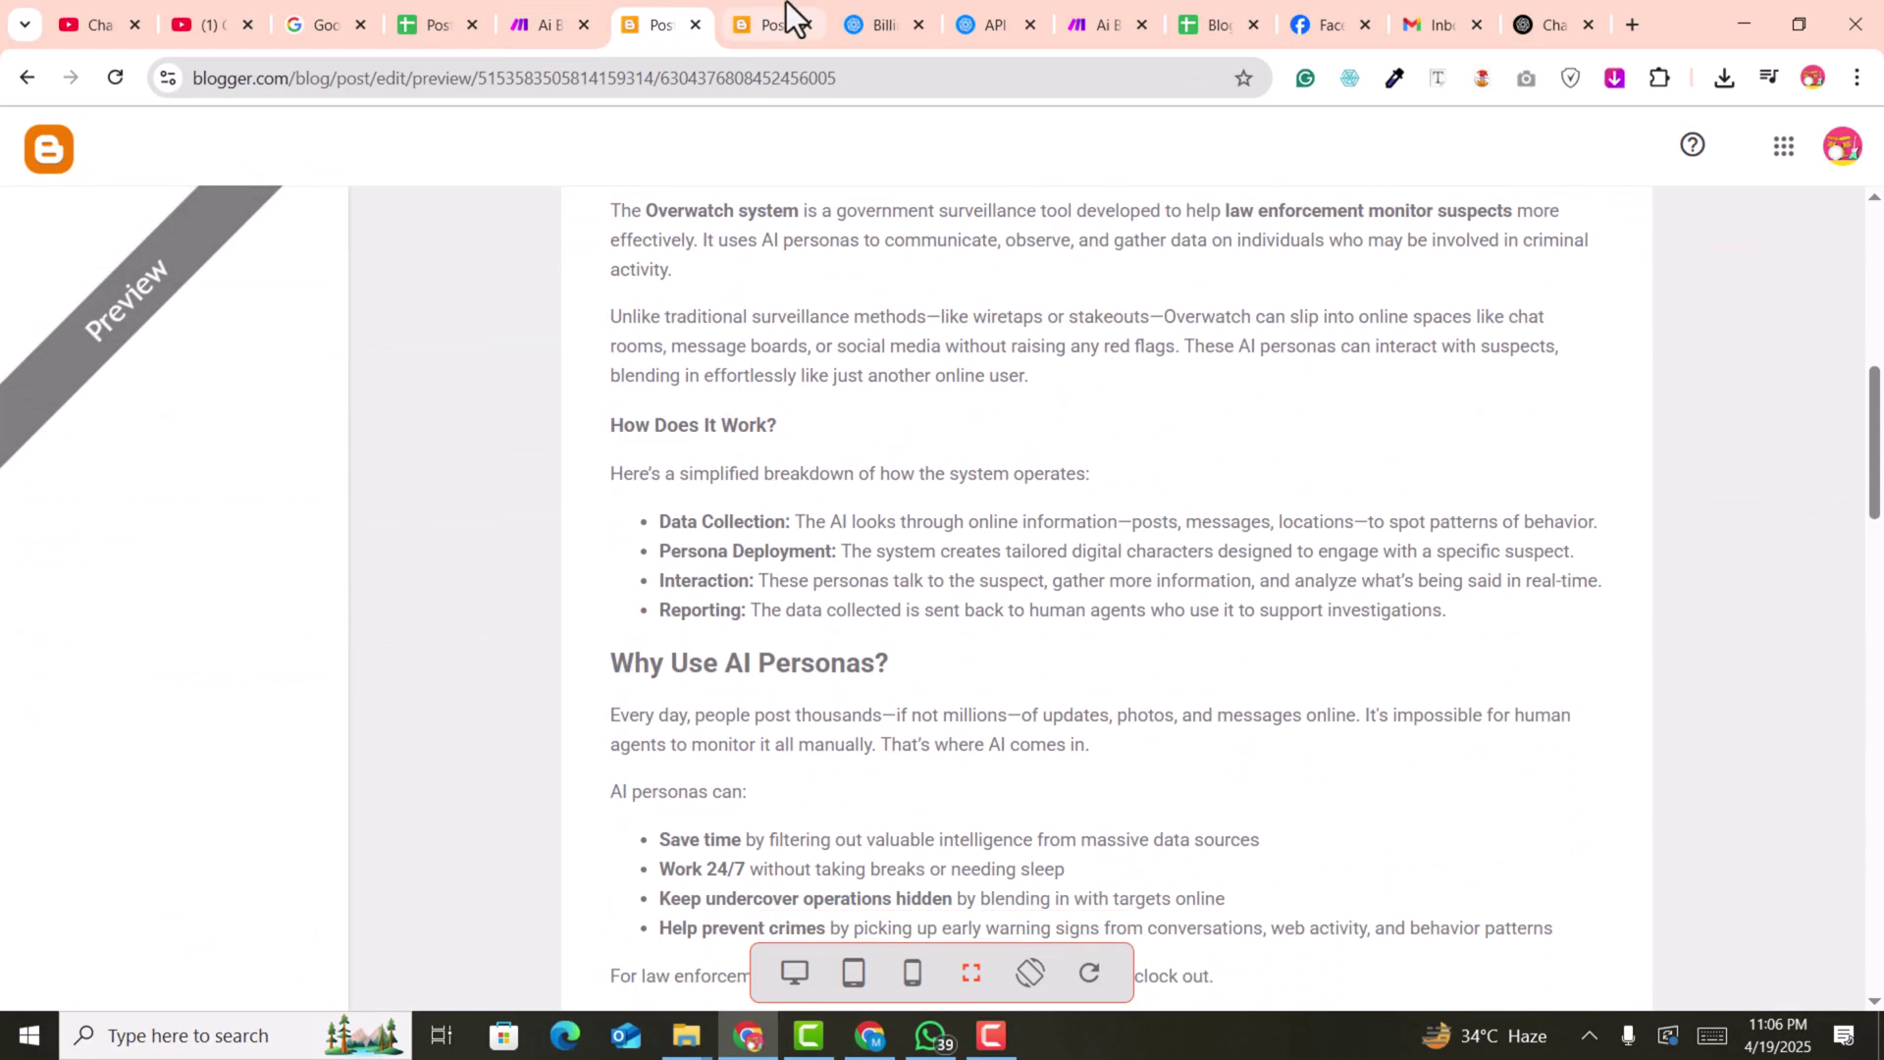
left_click(786, 4)
left_click(649, 3)
left_click(522, 4)
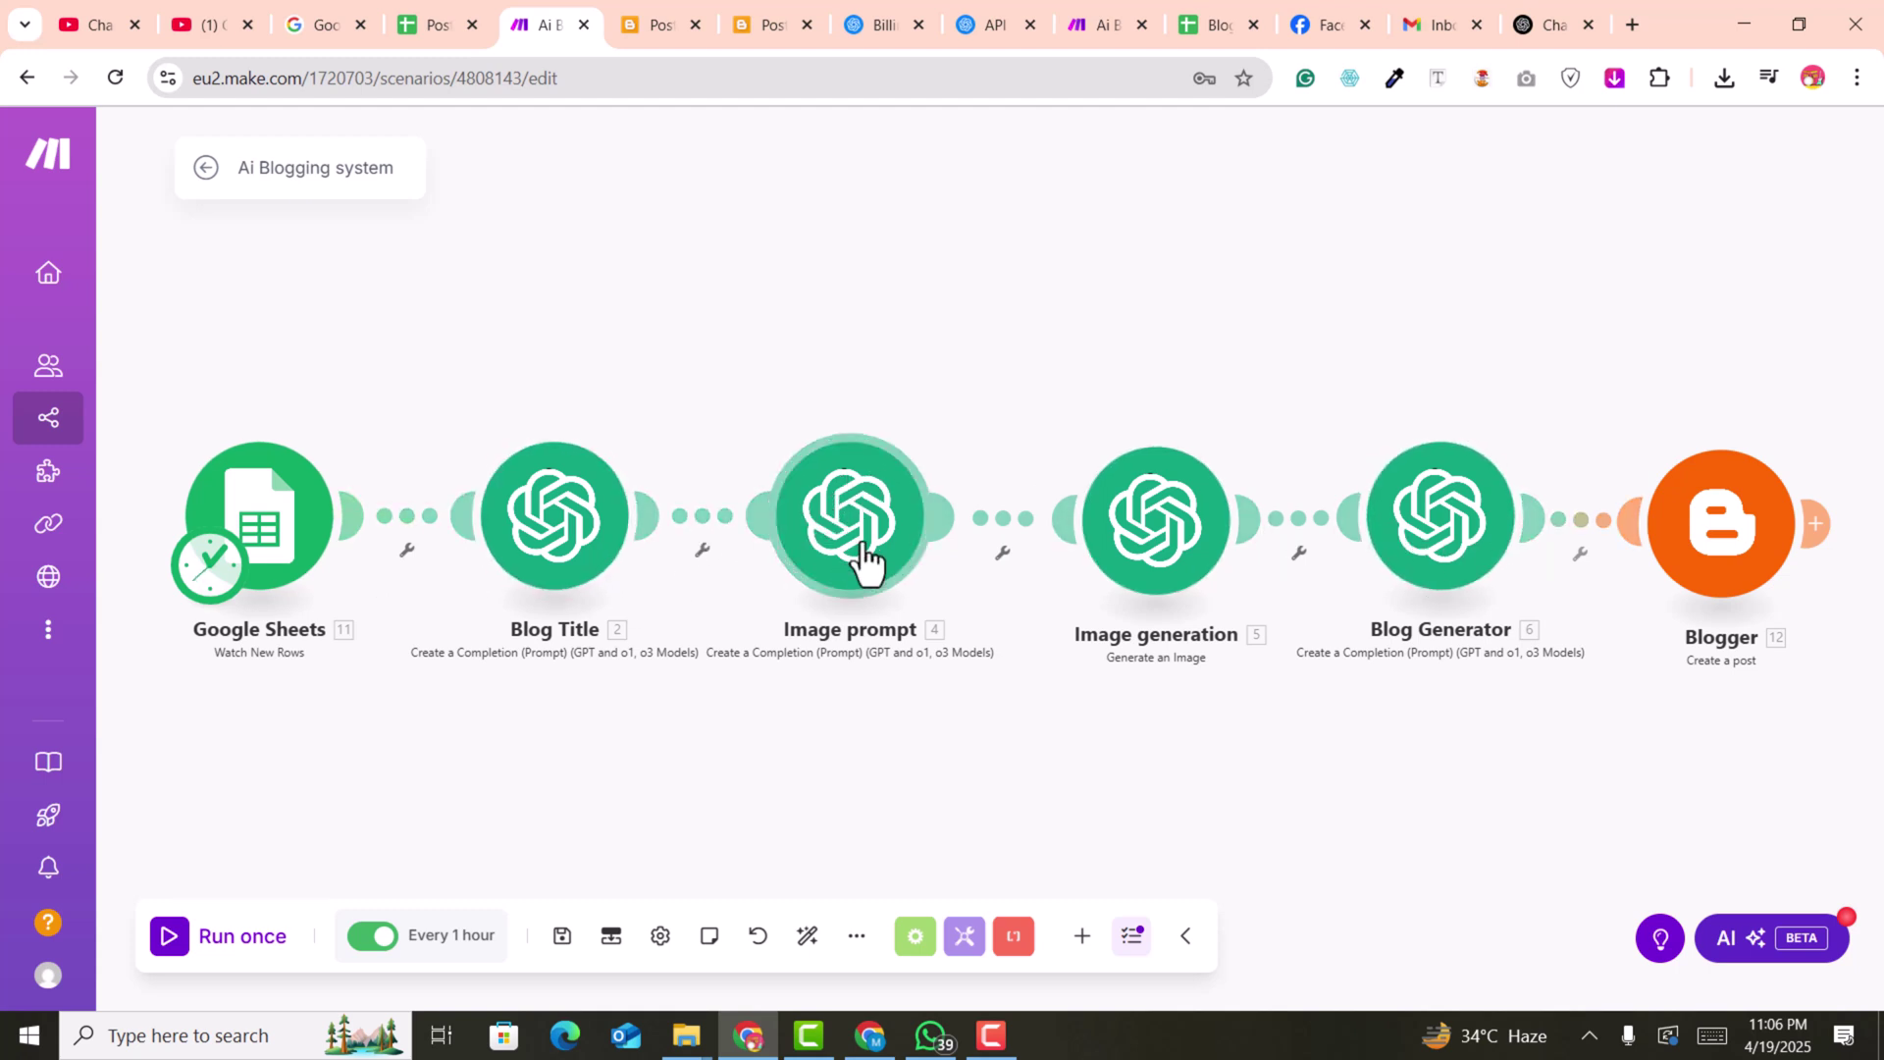
left_click(636, 2)
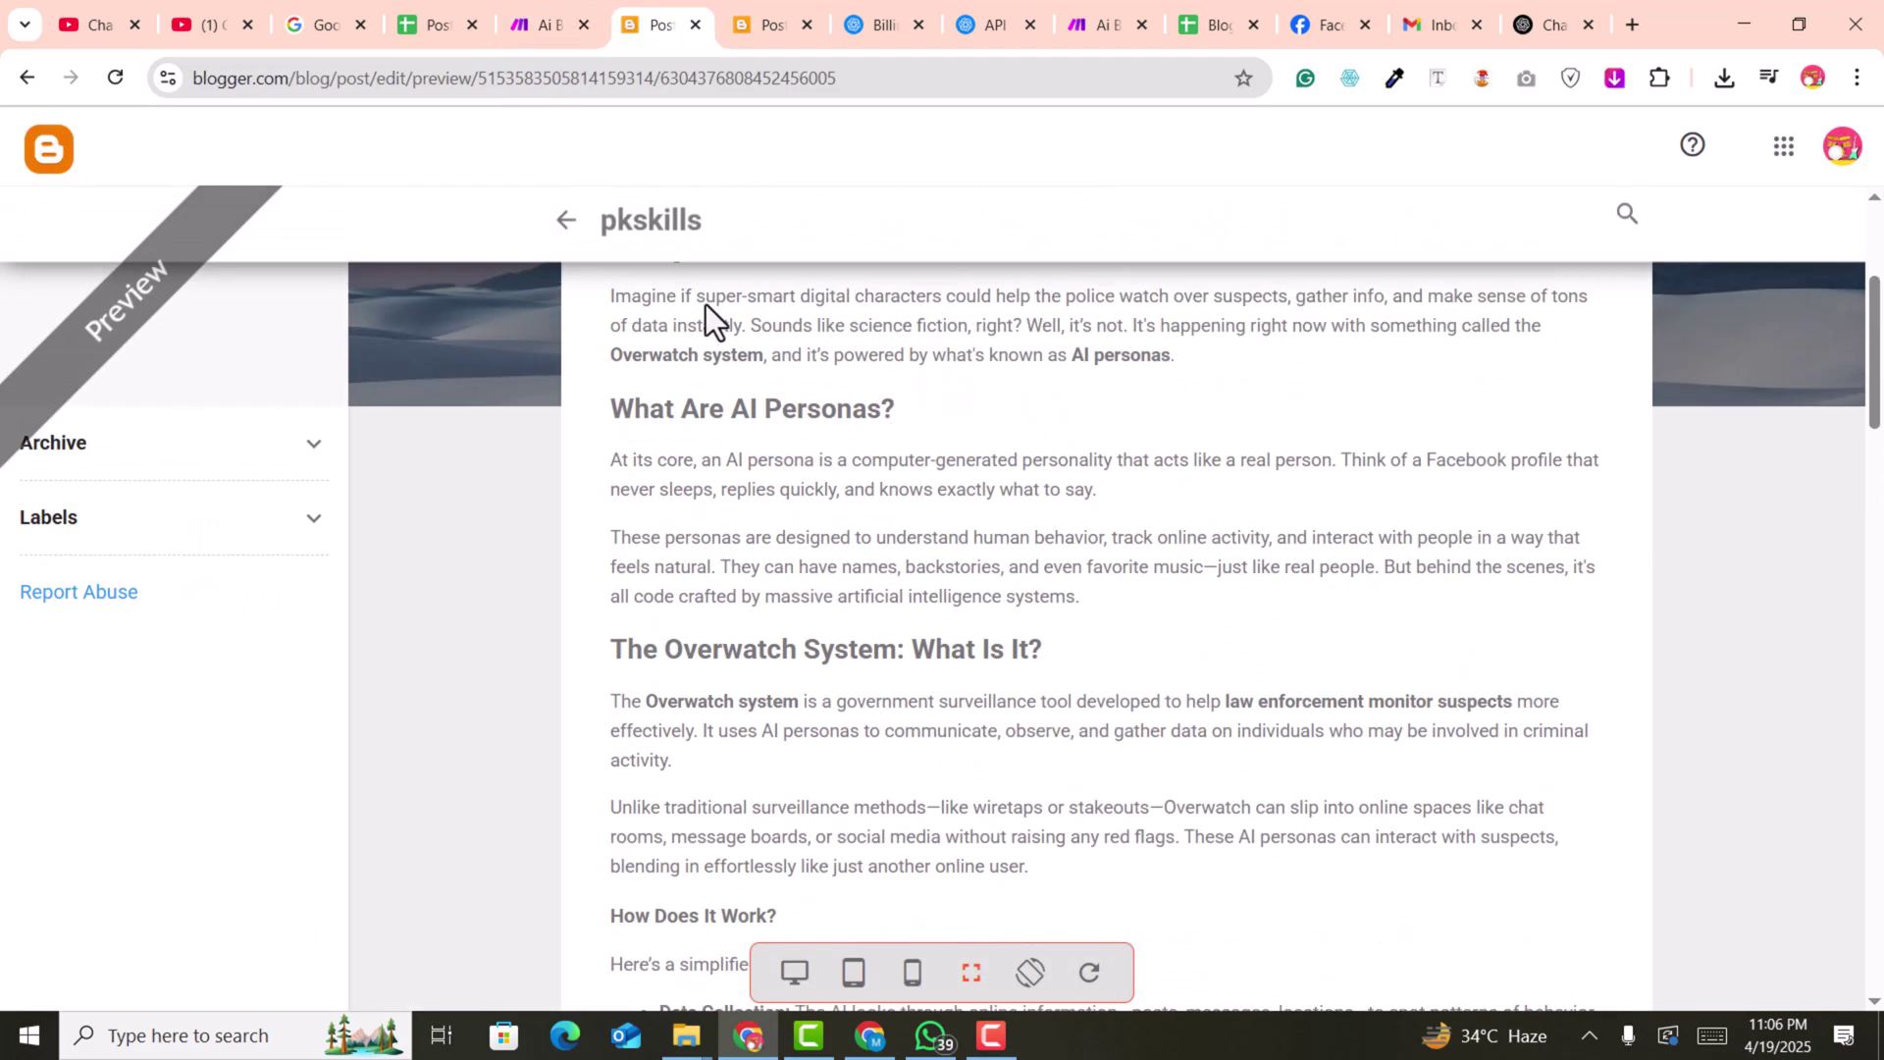
left_click(559, 15)
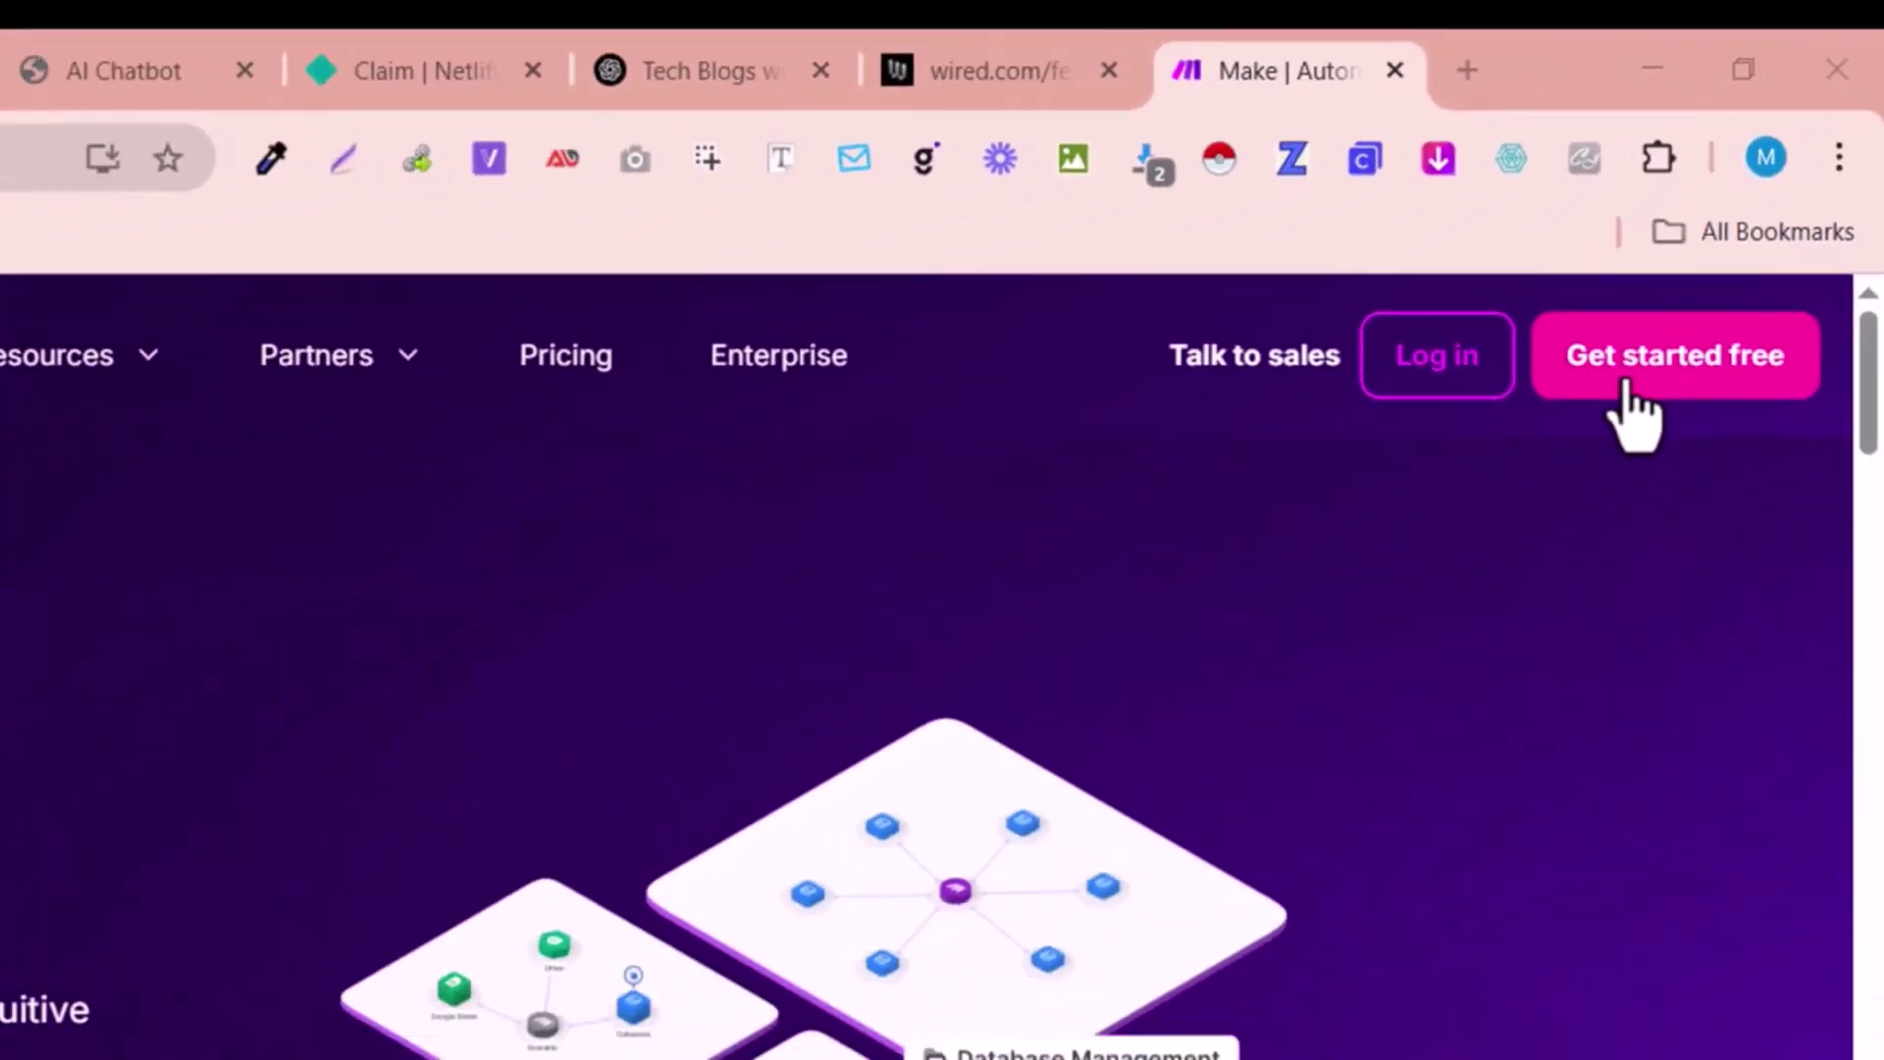
Start a free Make registration with the Google account and approve the sign-in
left_click(1582, 491)
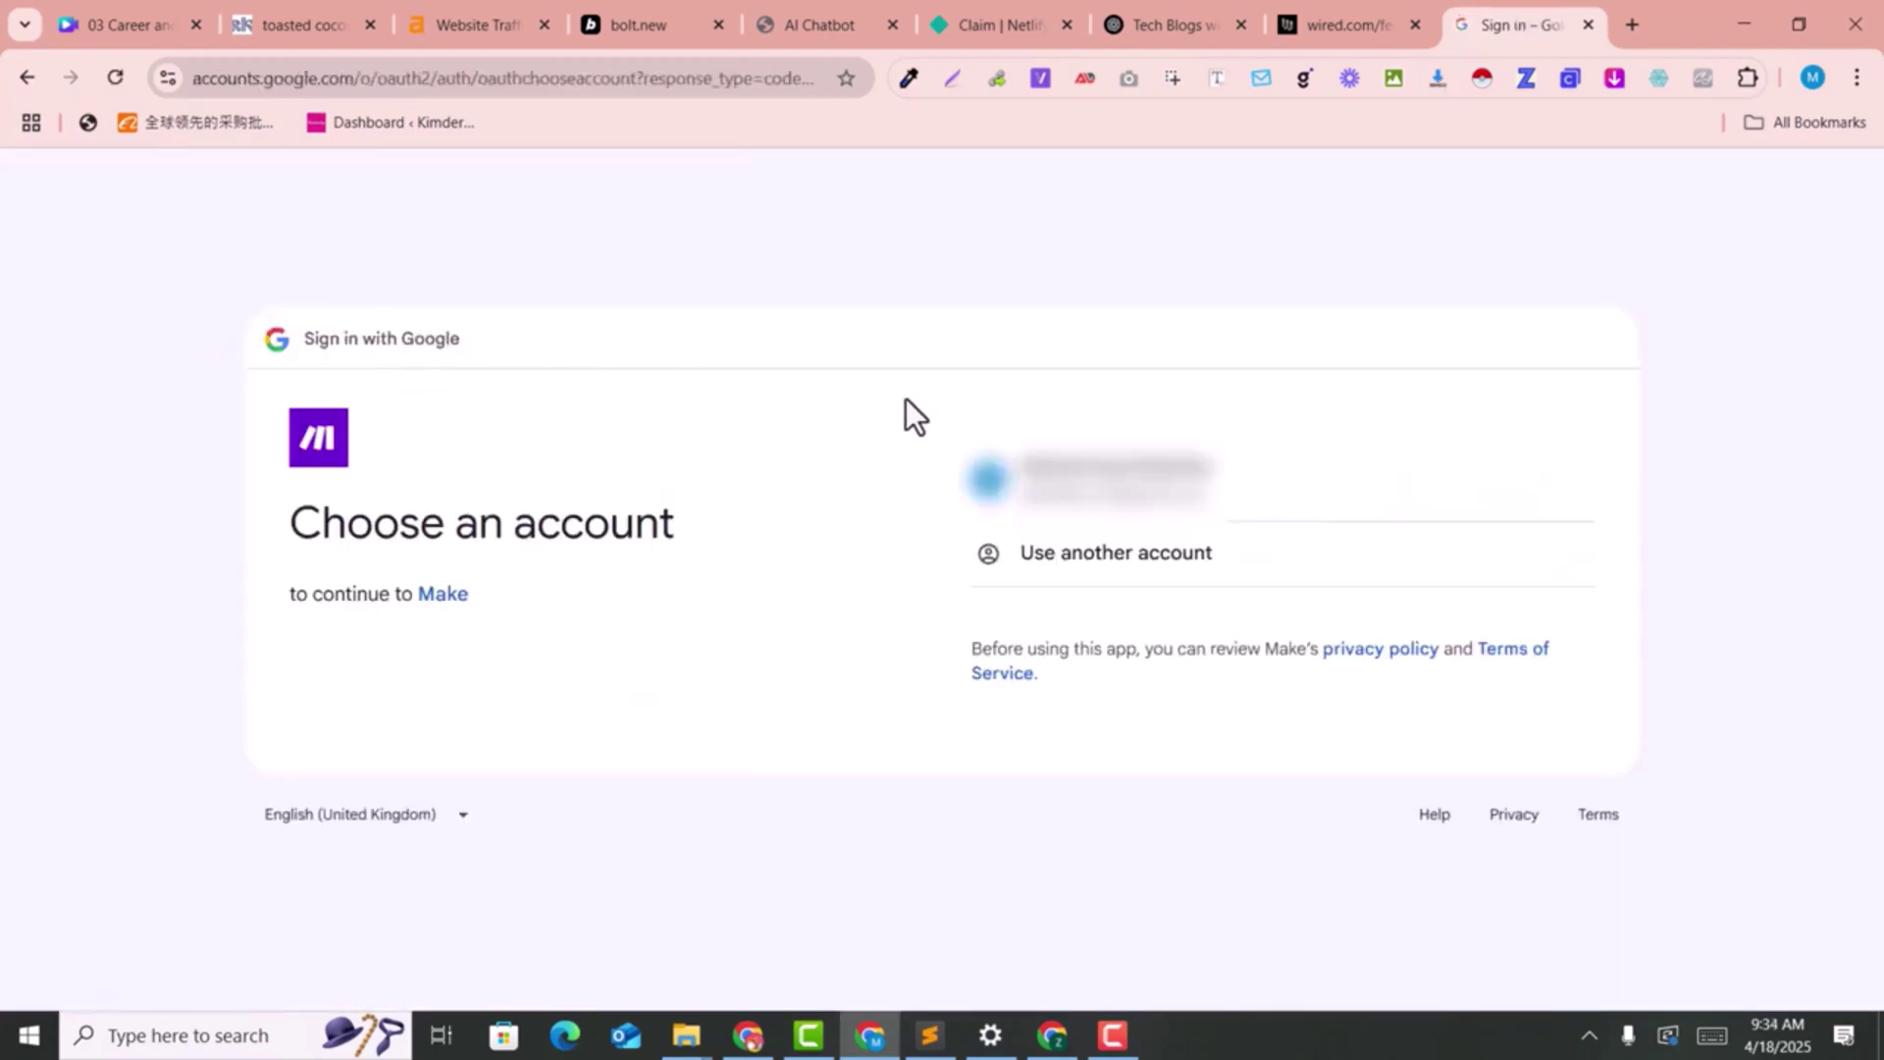
left_click(1114, 481)
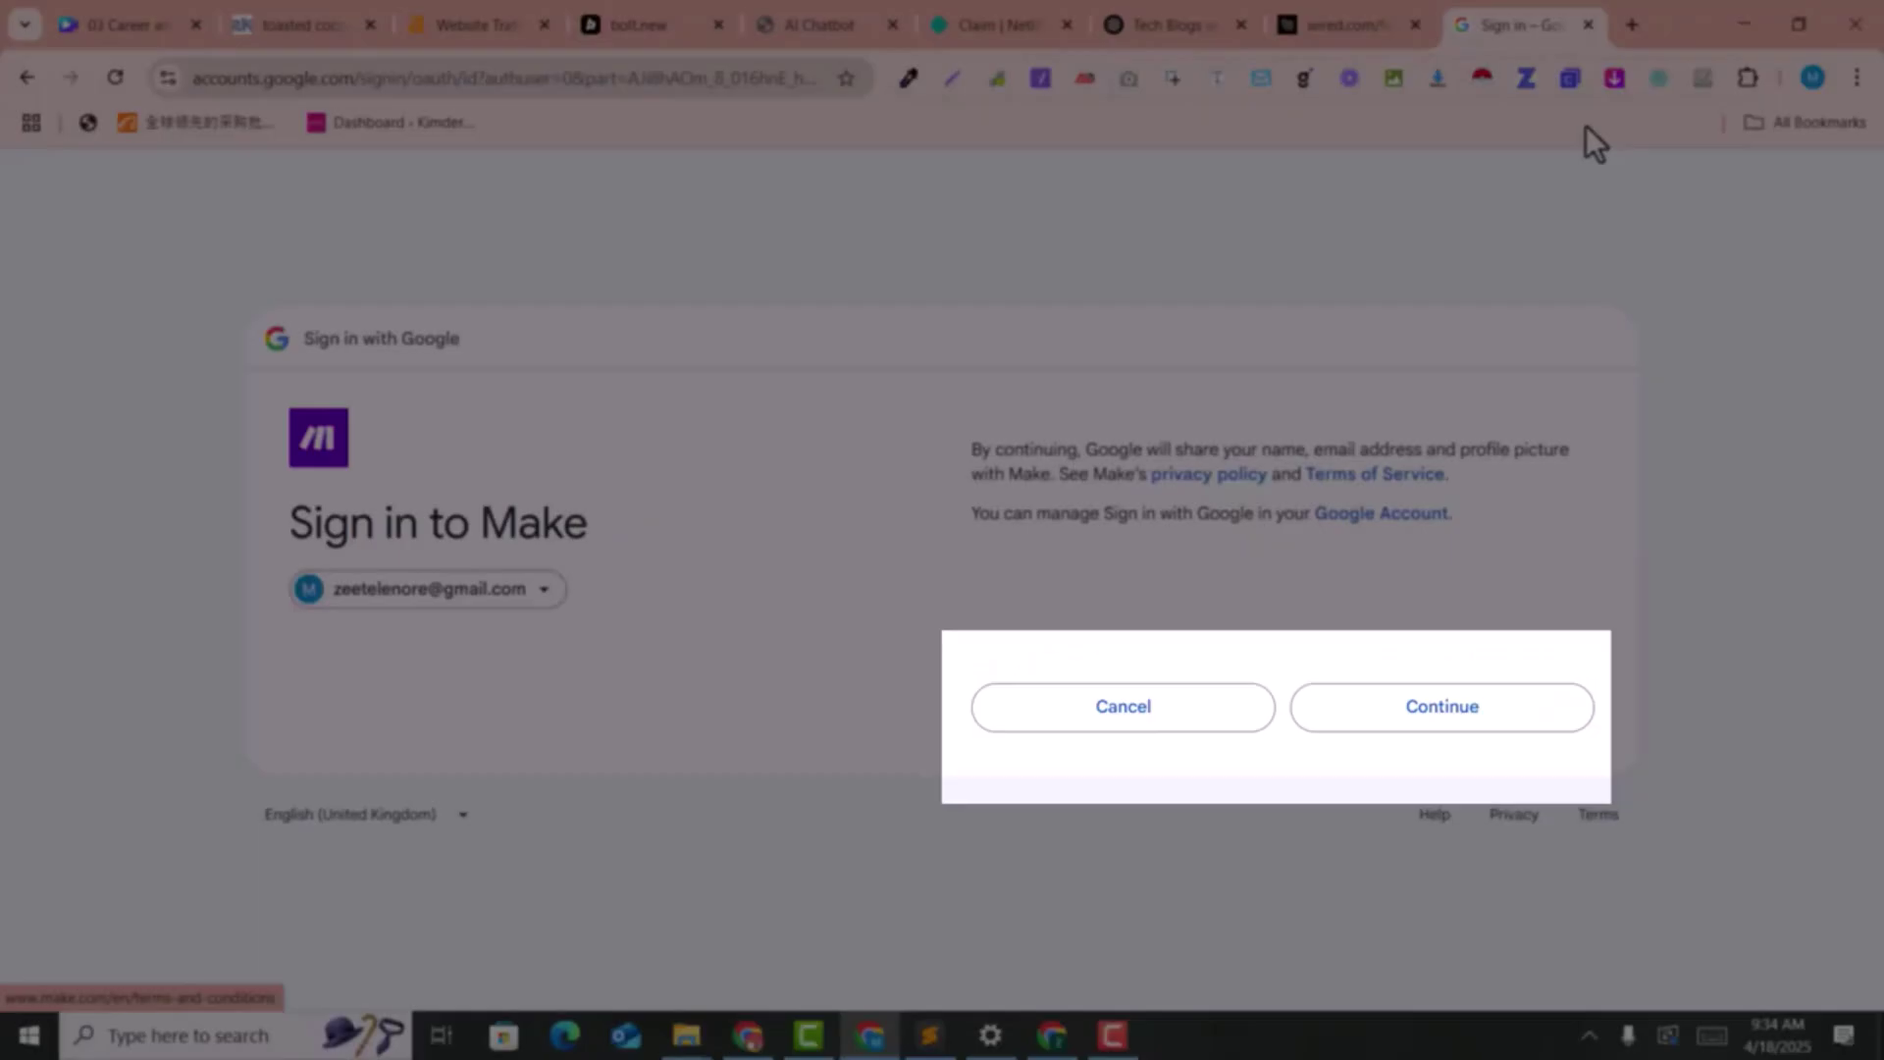
left_click(1441, 705)
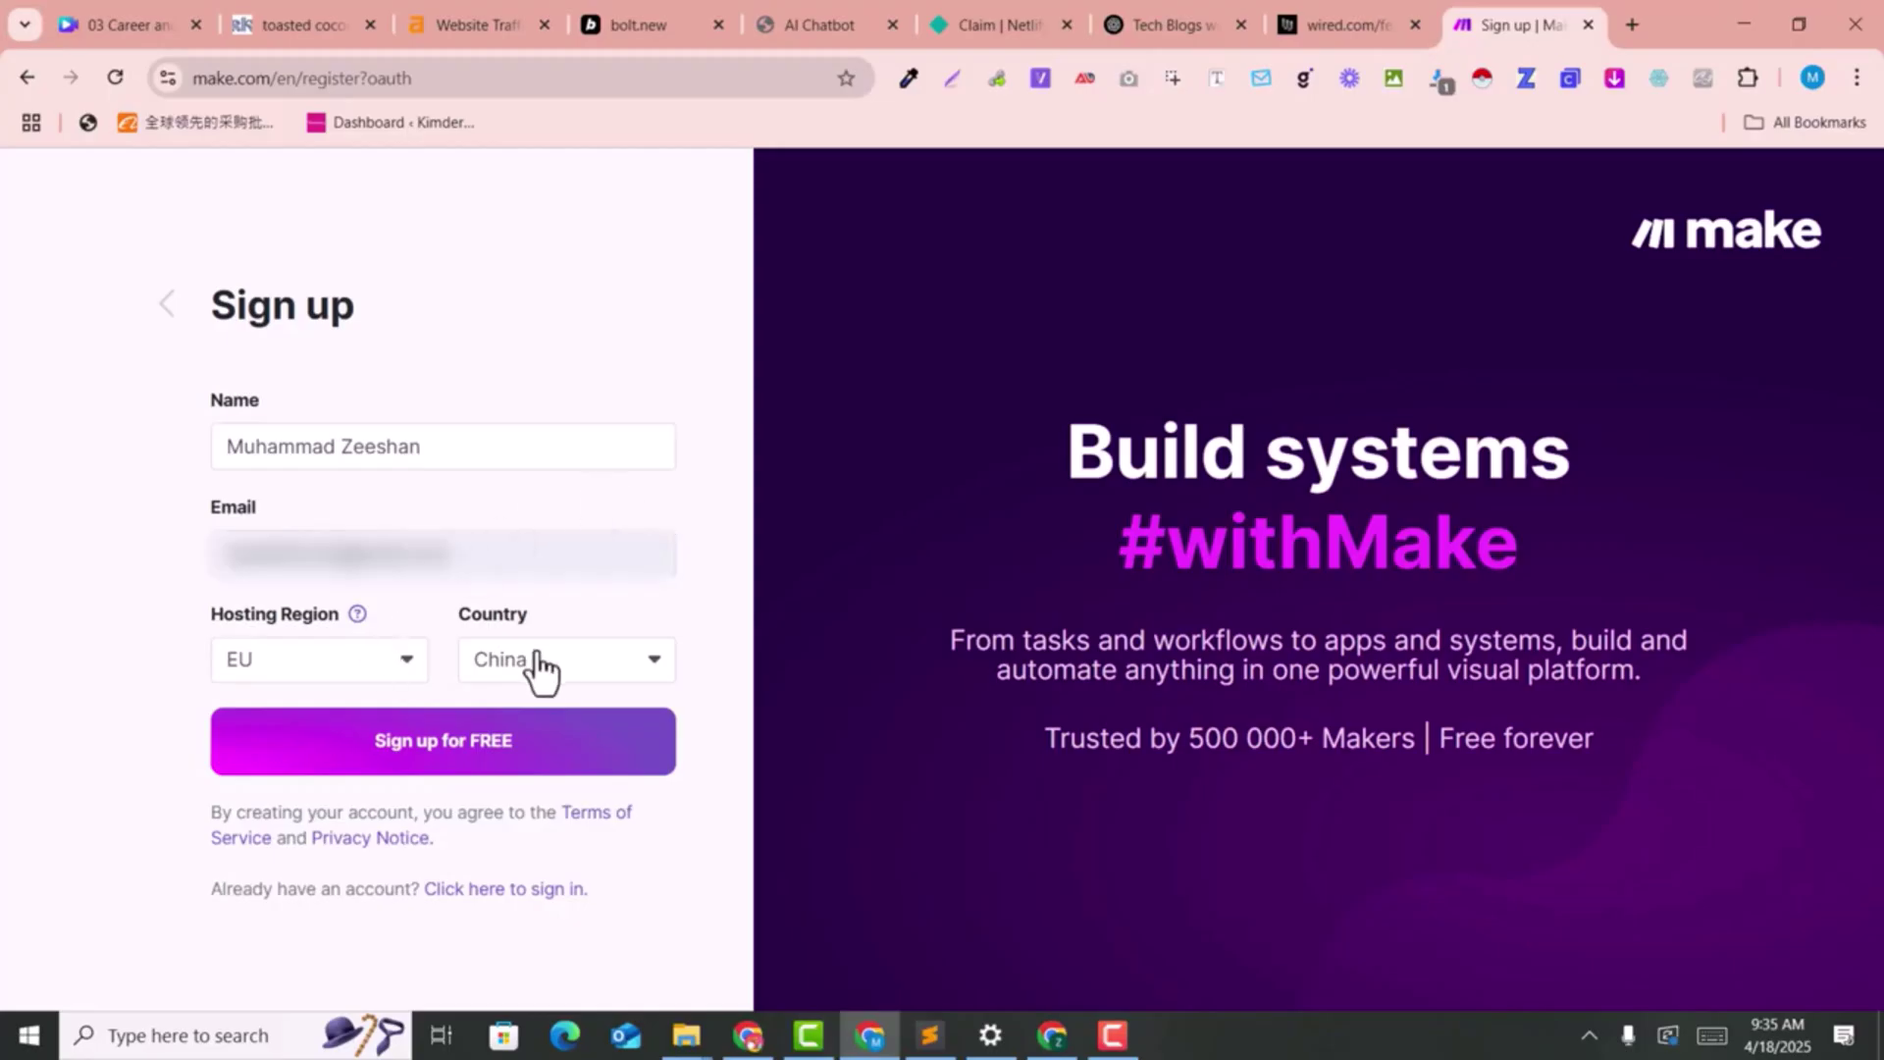
Set the country to Pakistan and submit the free sign-up form
left_click(559, 667)
type("pak")
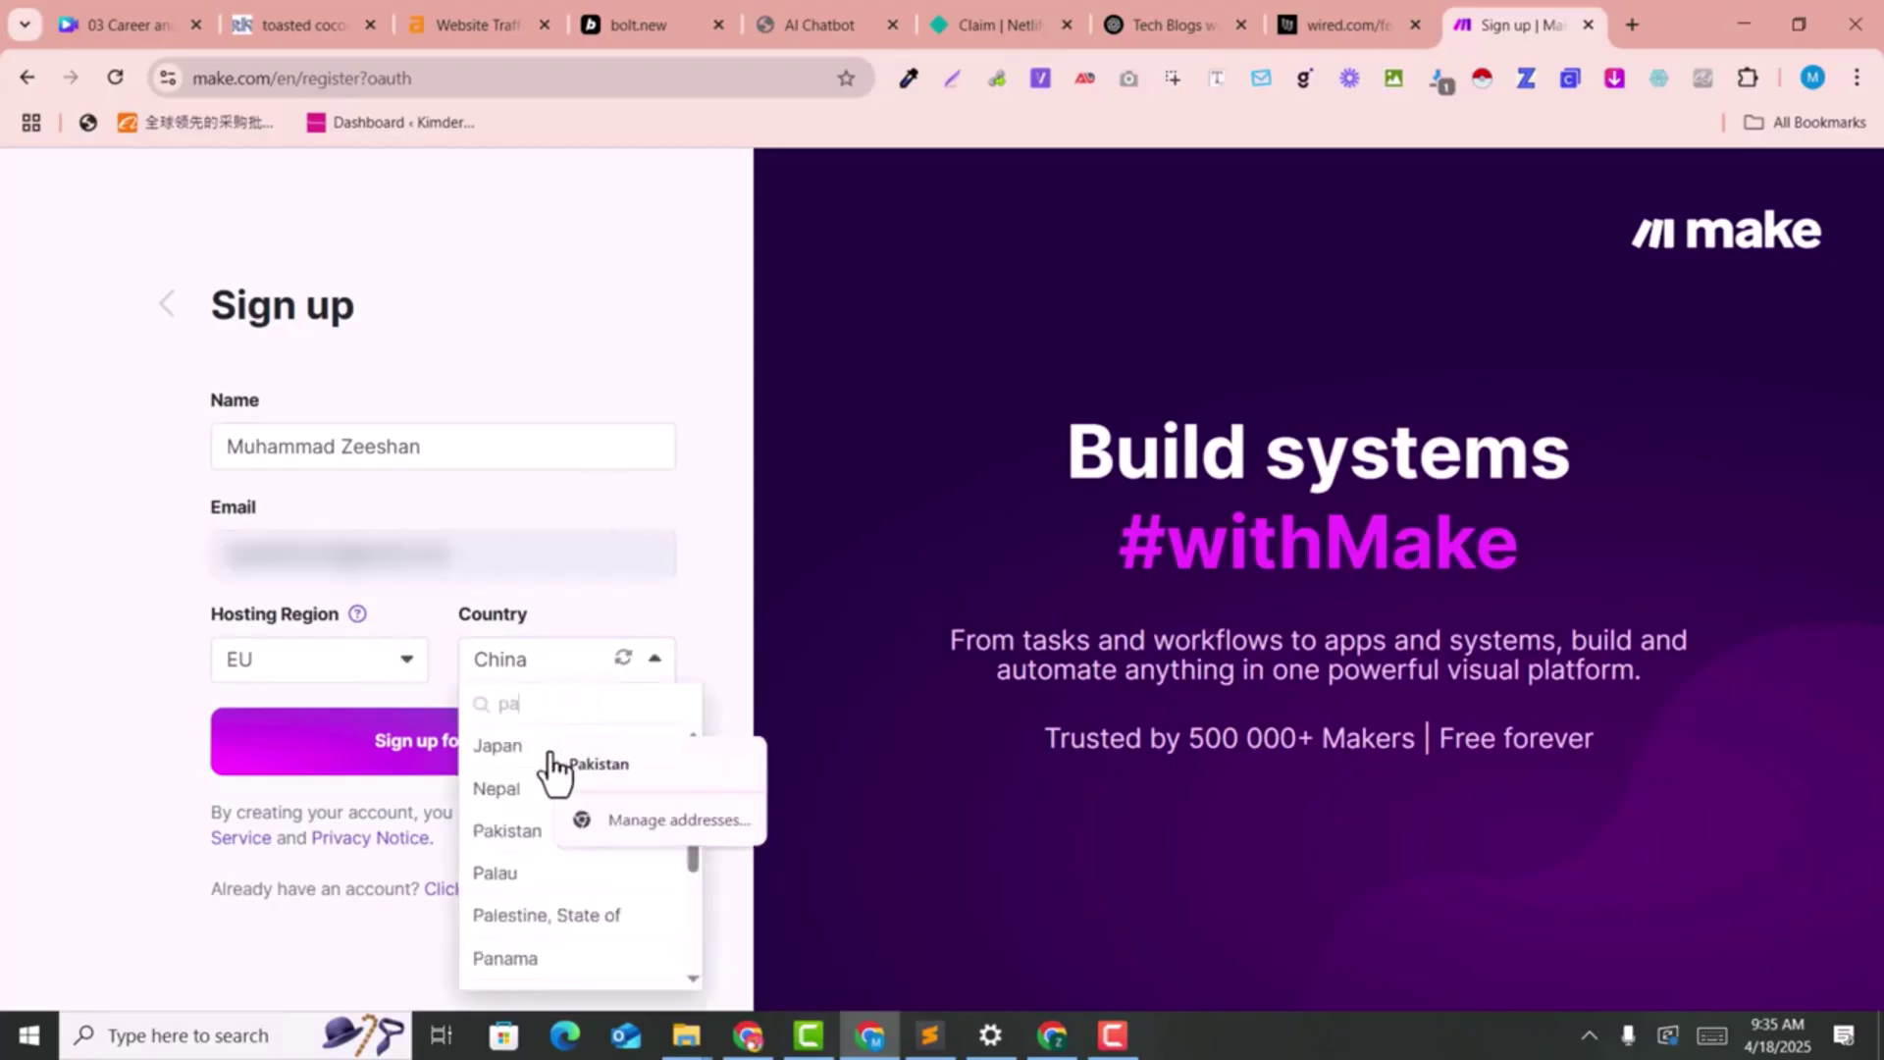
left_click(506, 758)
left_click(363, 761)
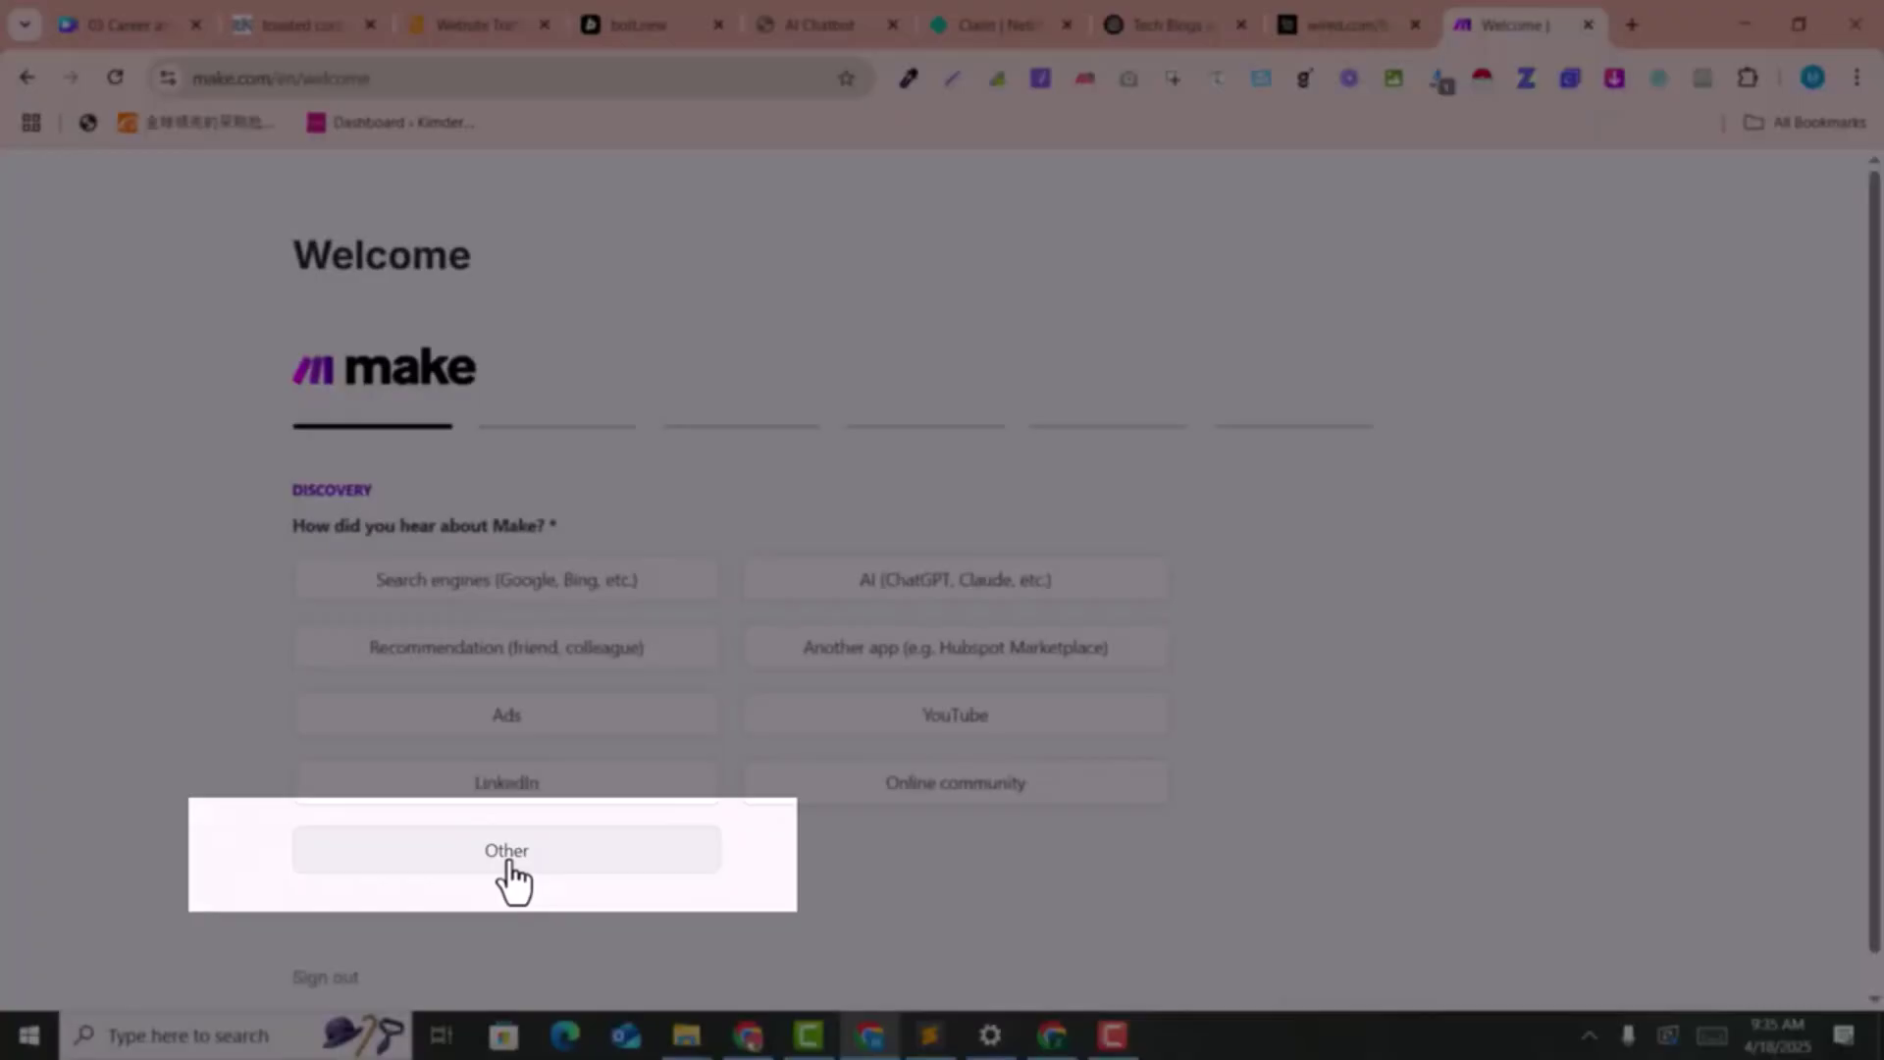
Complete the welcome survey with Other as source, experience with other automation platforms and organization size Only Me, skipping the app choices
left_click(508, 862)
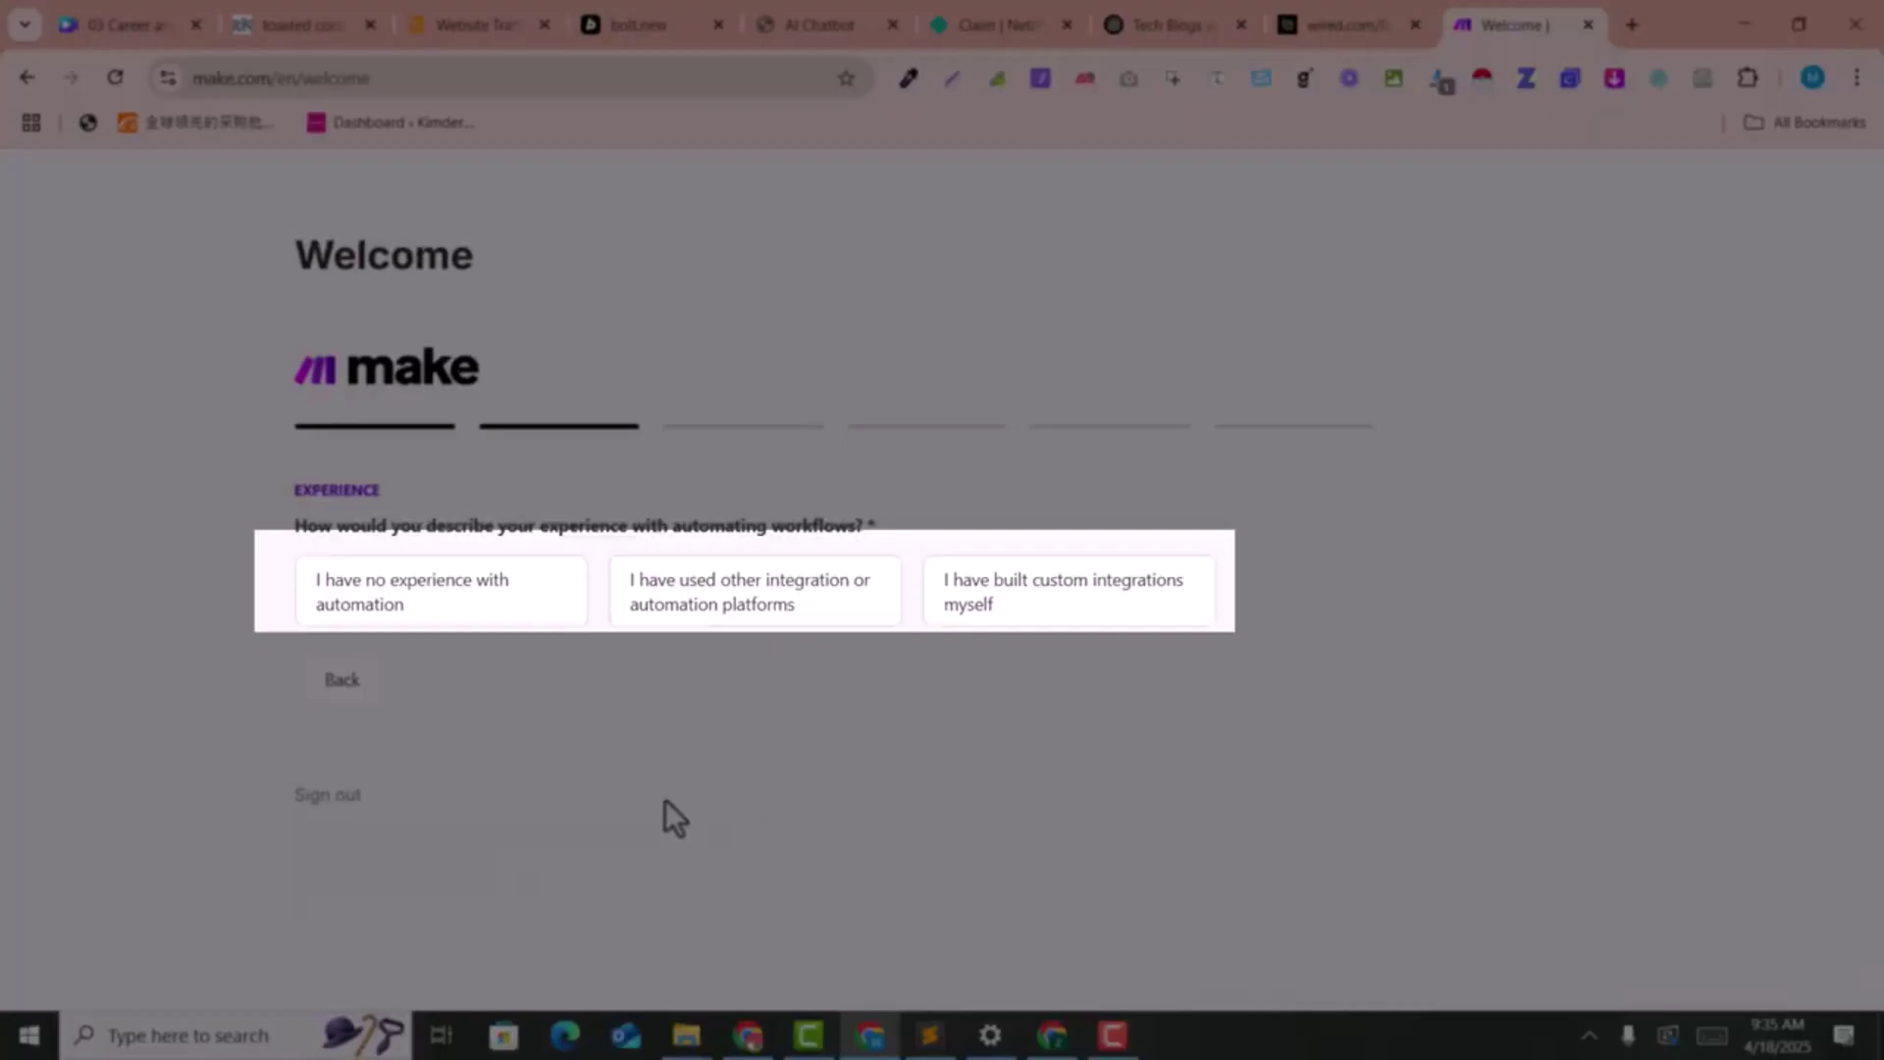
left_click(746, 616)
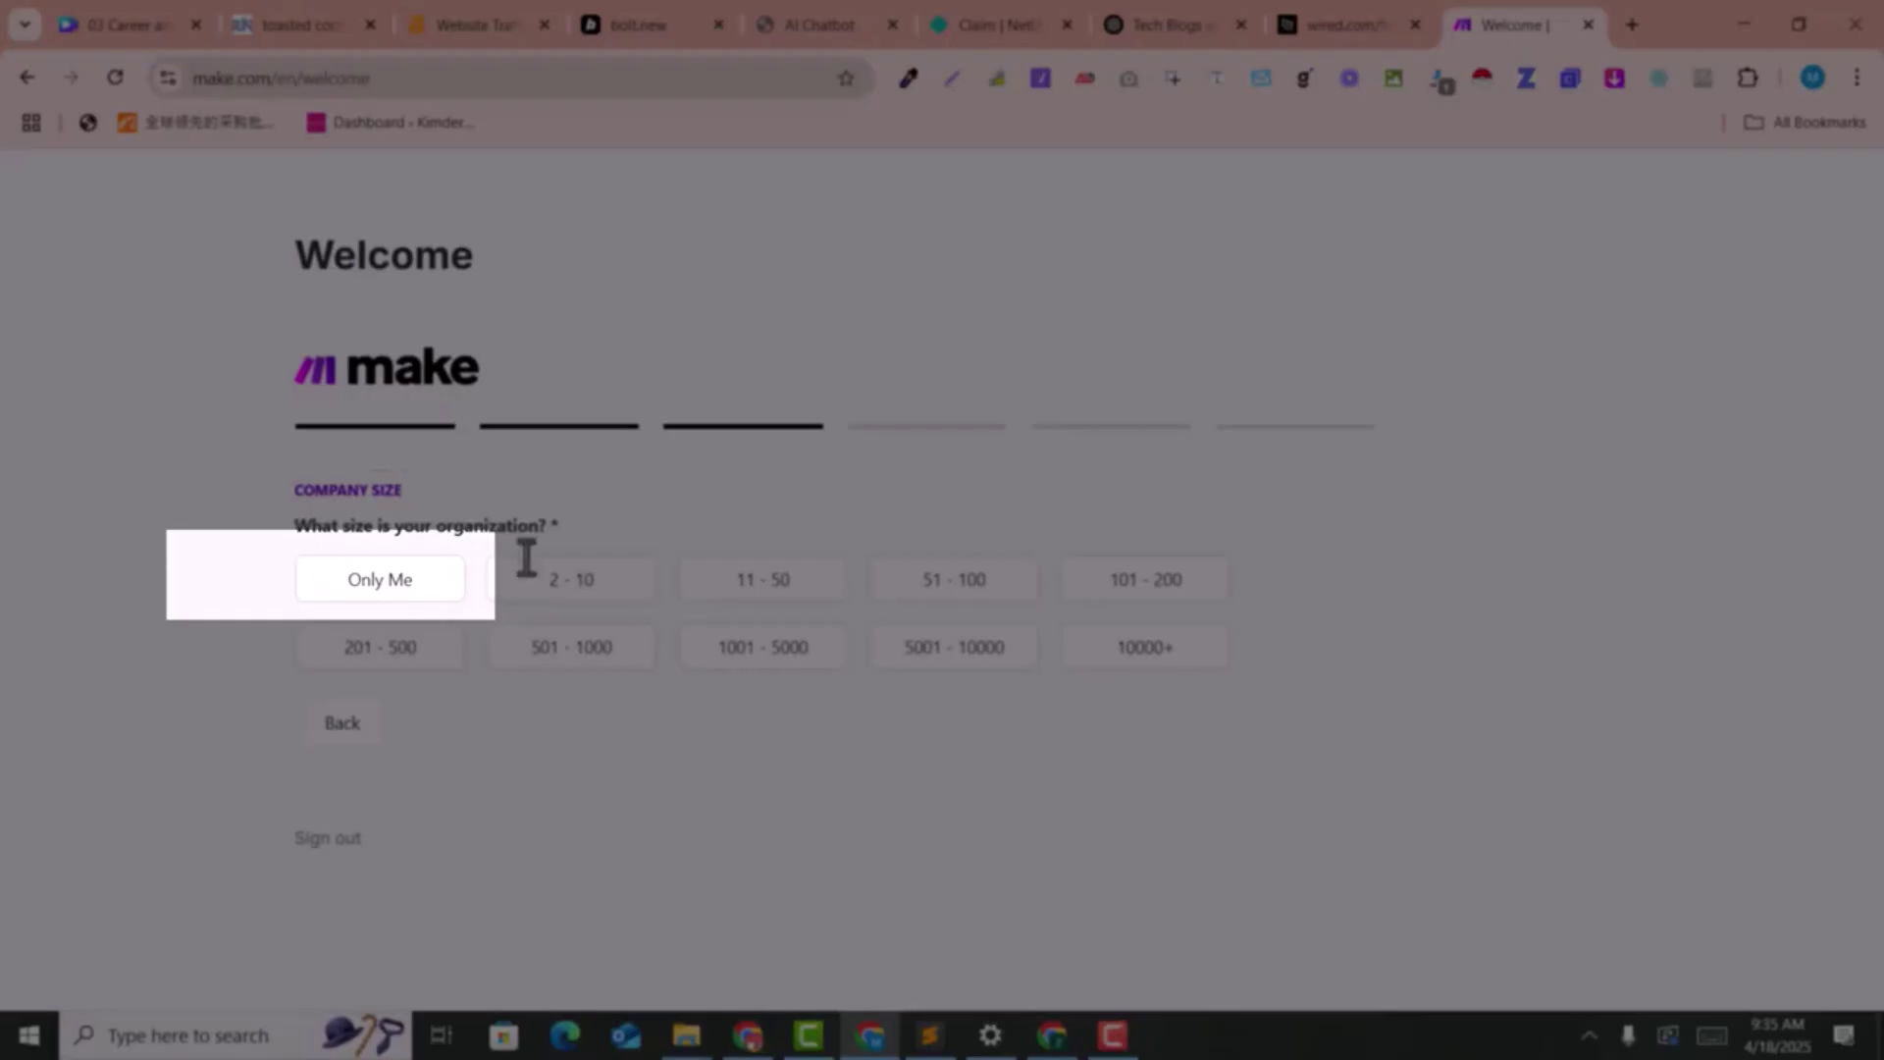
left_click(378, 570)
scroll(698, 685, "down", 3)
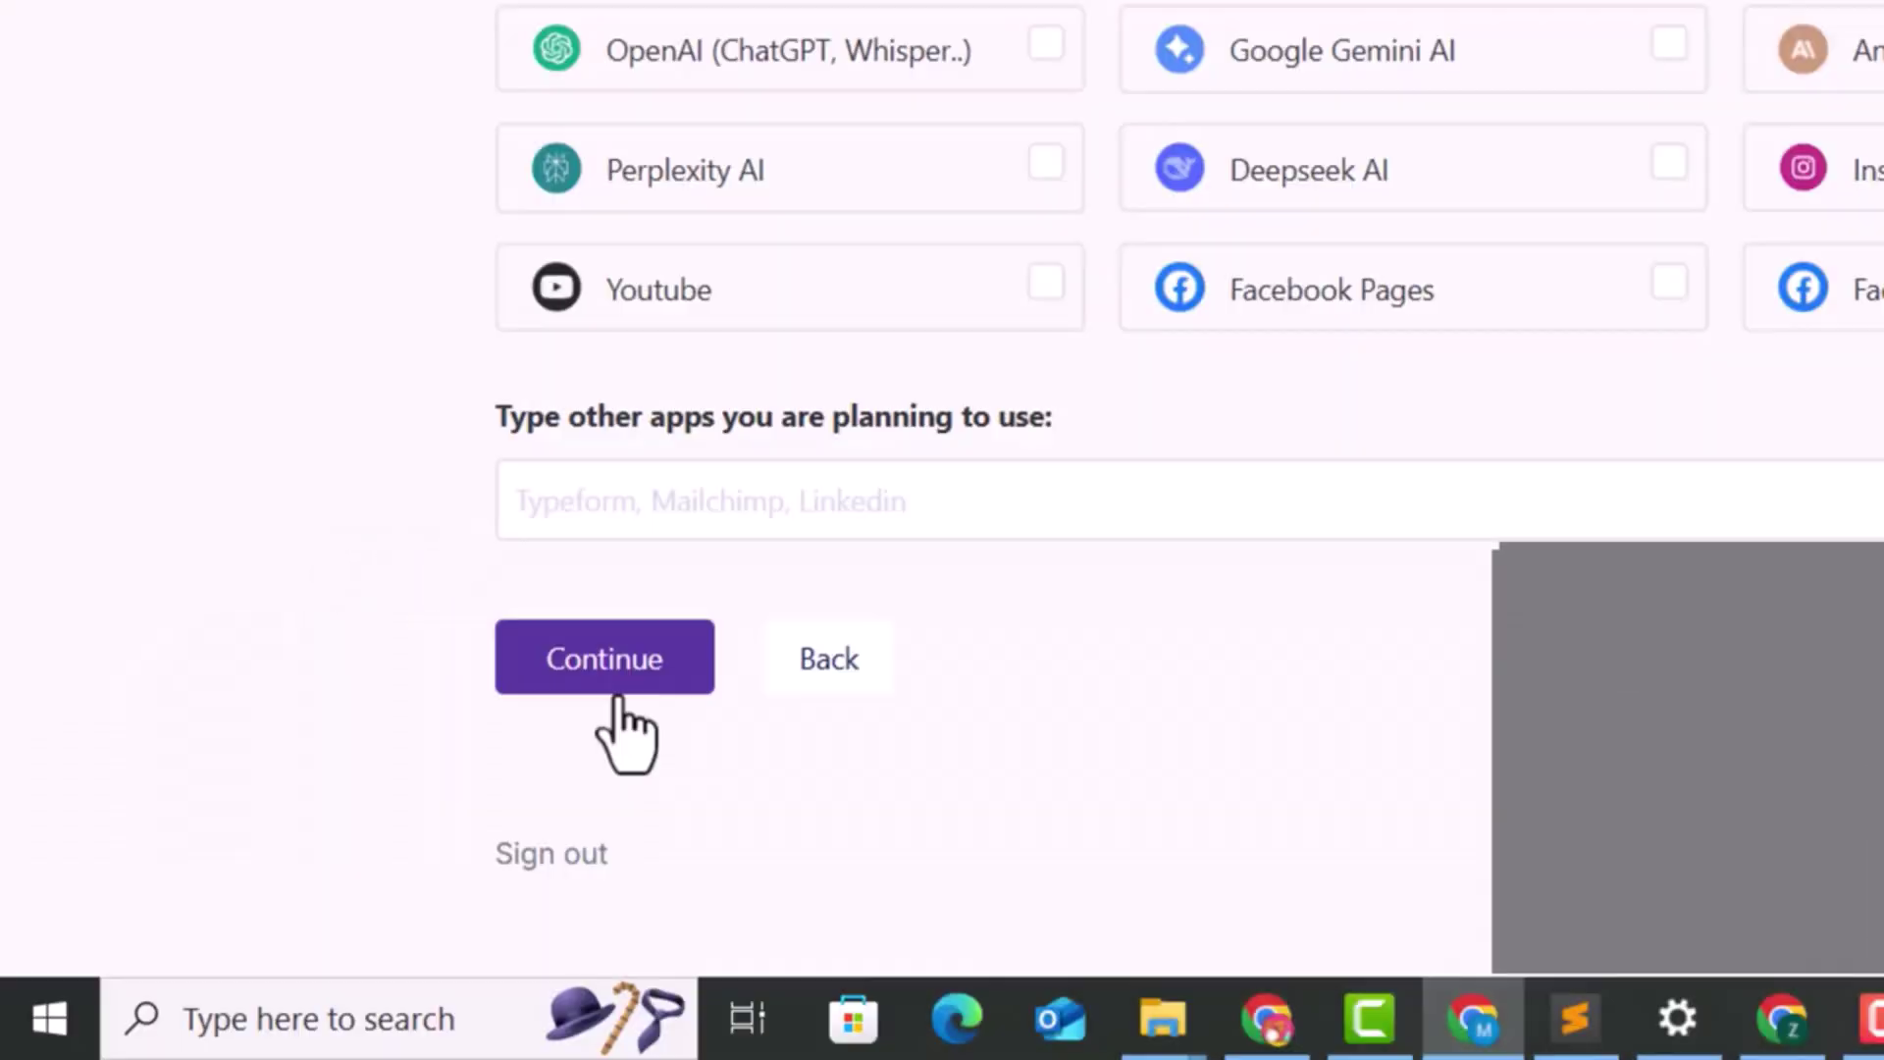
left_click(618, 691)
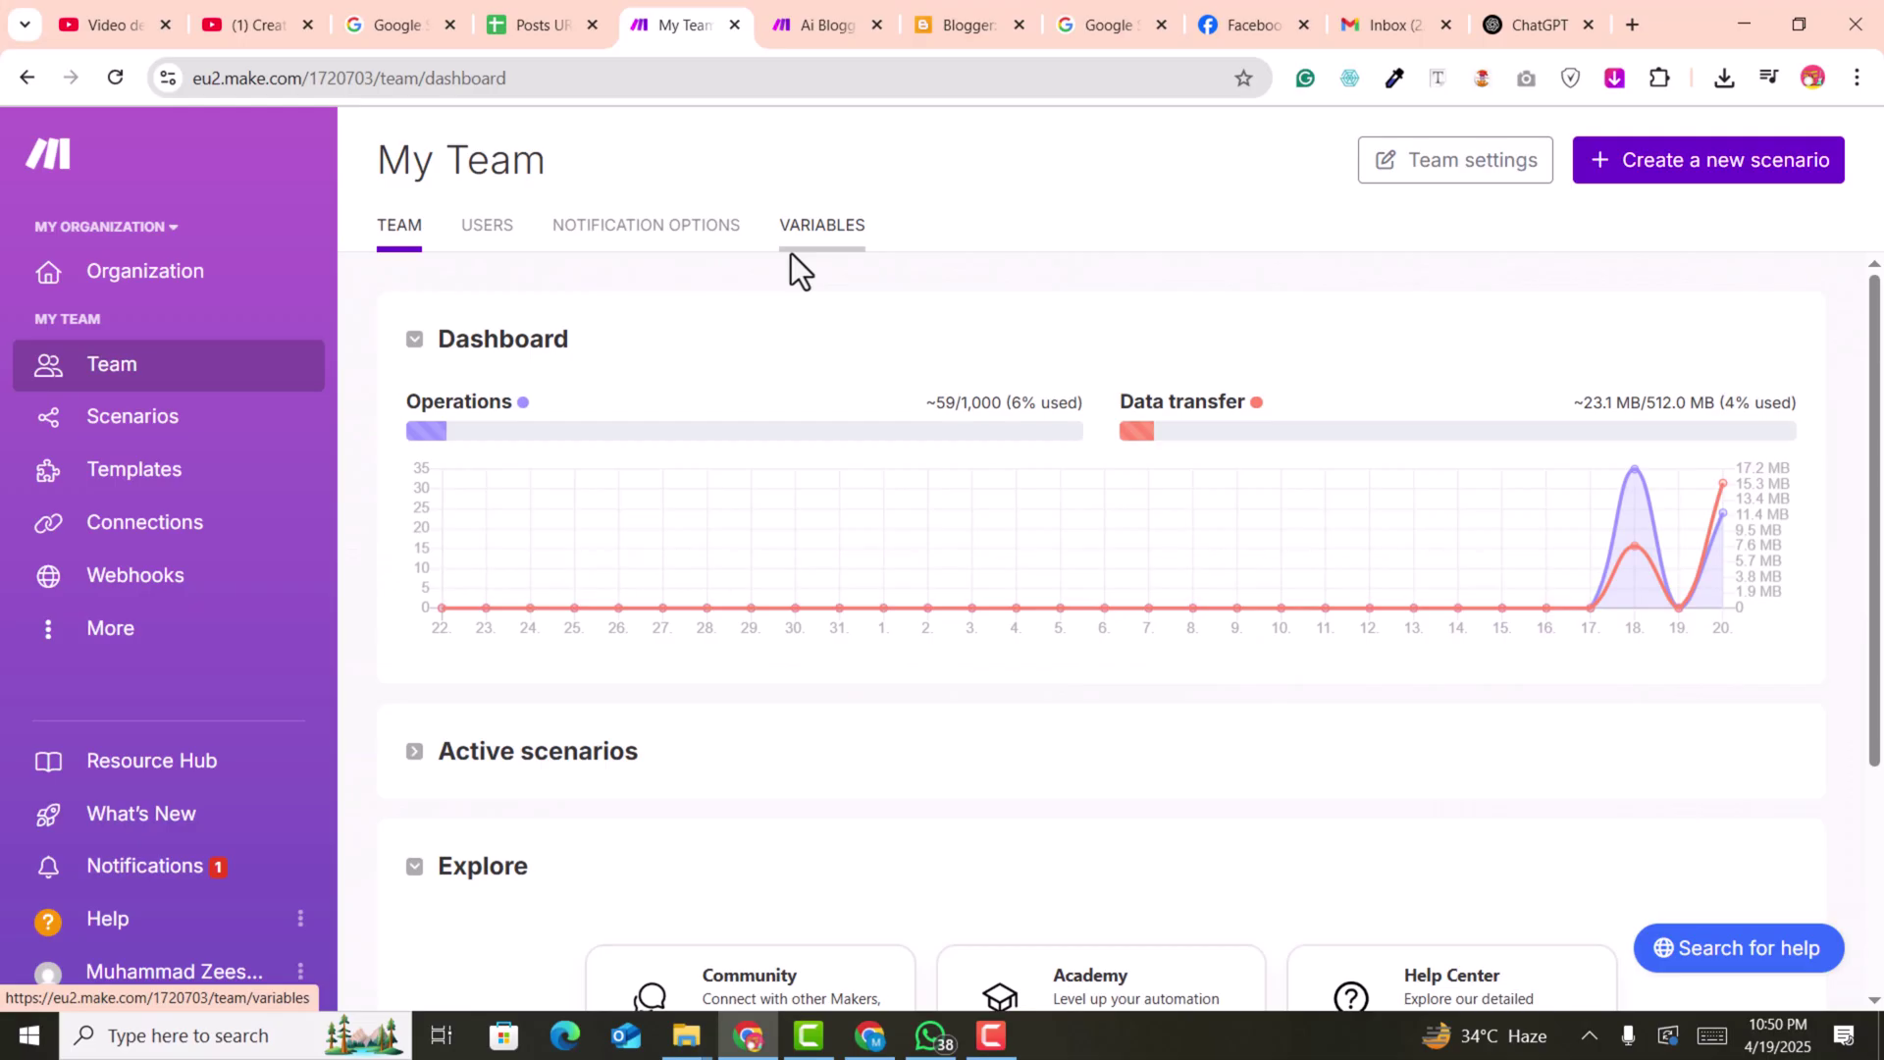
Create a new scenario from the team's scenarios list
mouse_move(682, 440)
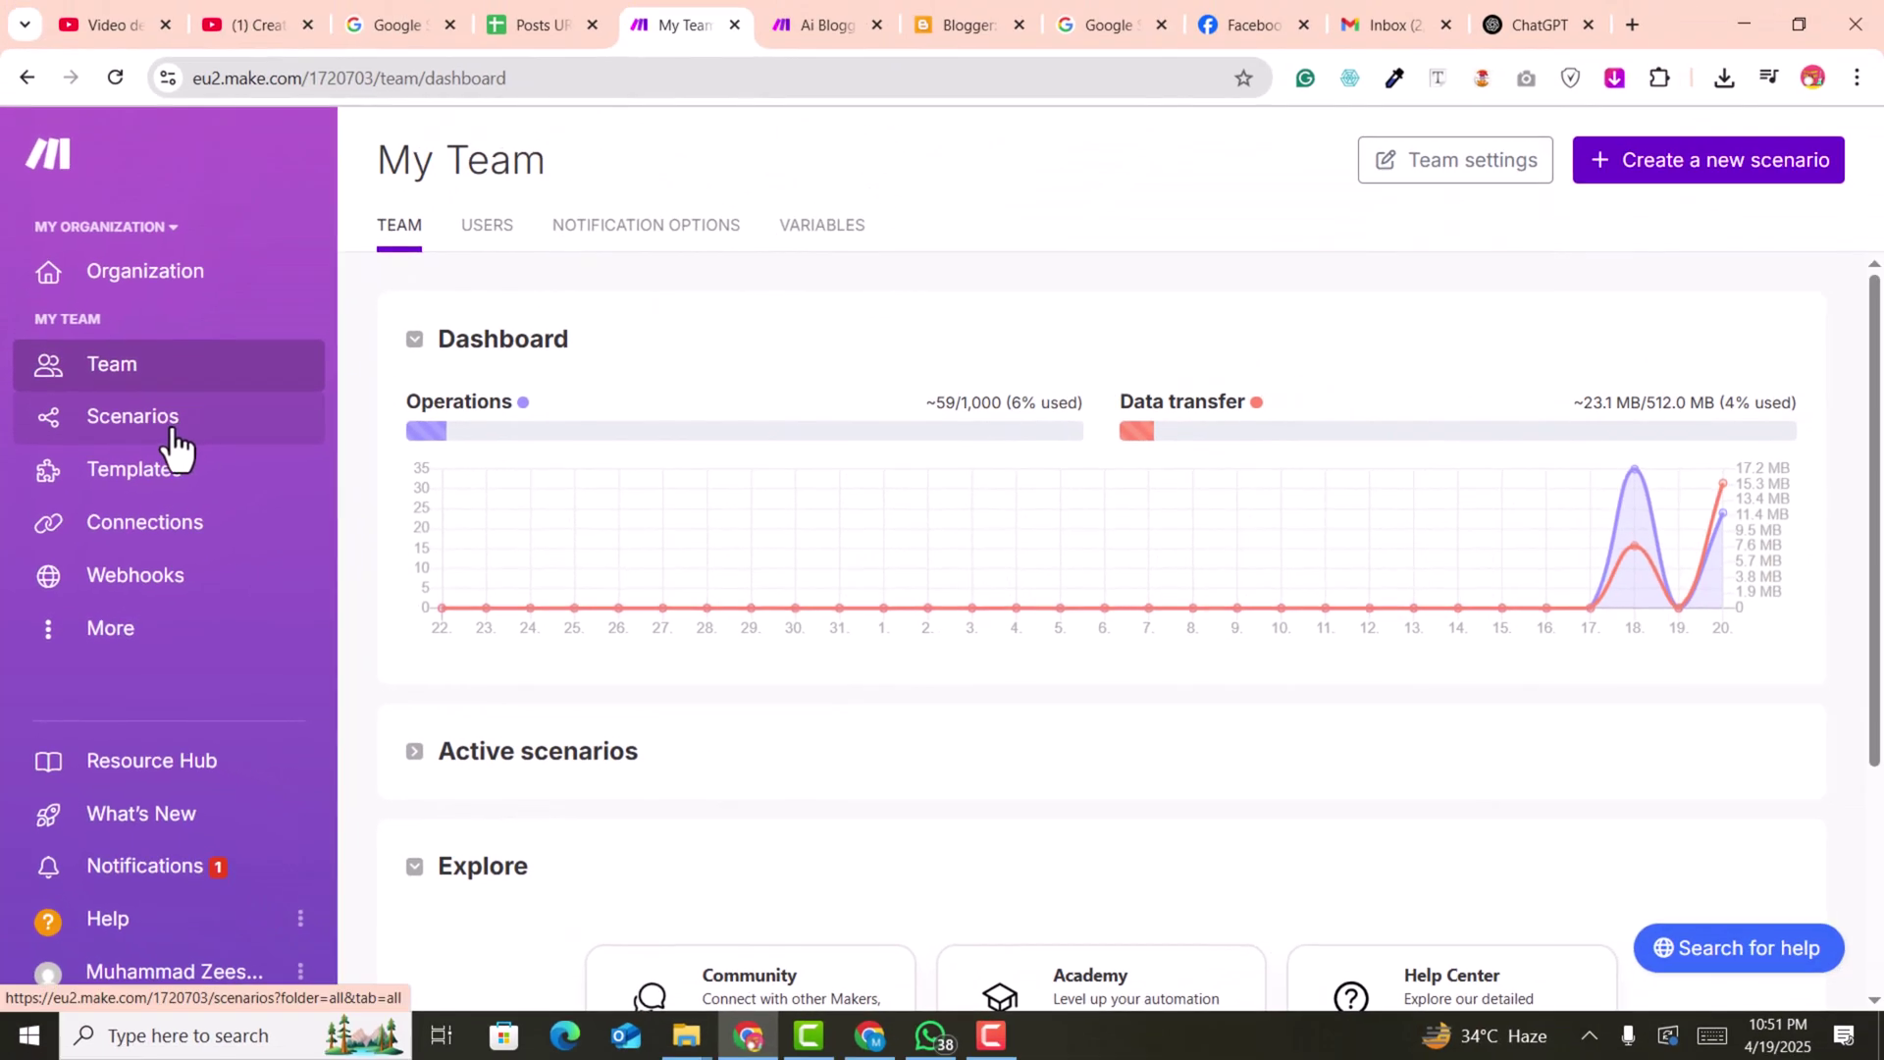
left_click(173, 422)
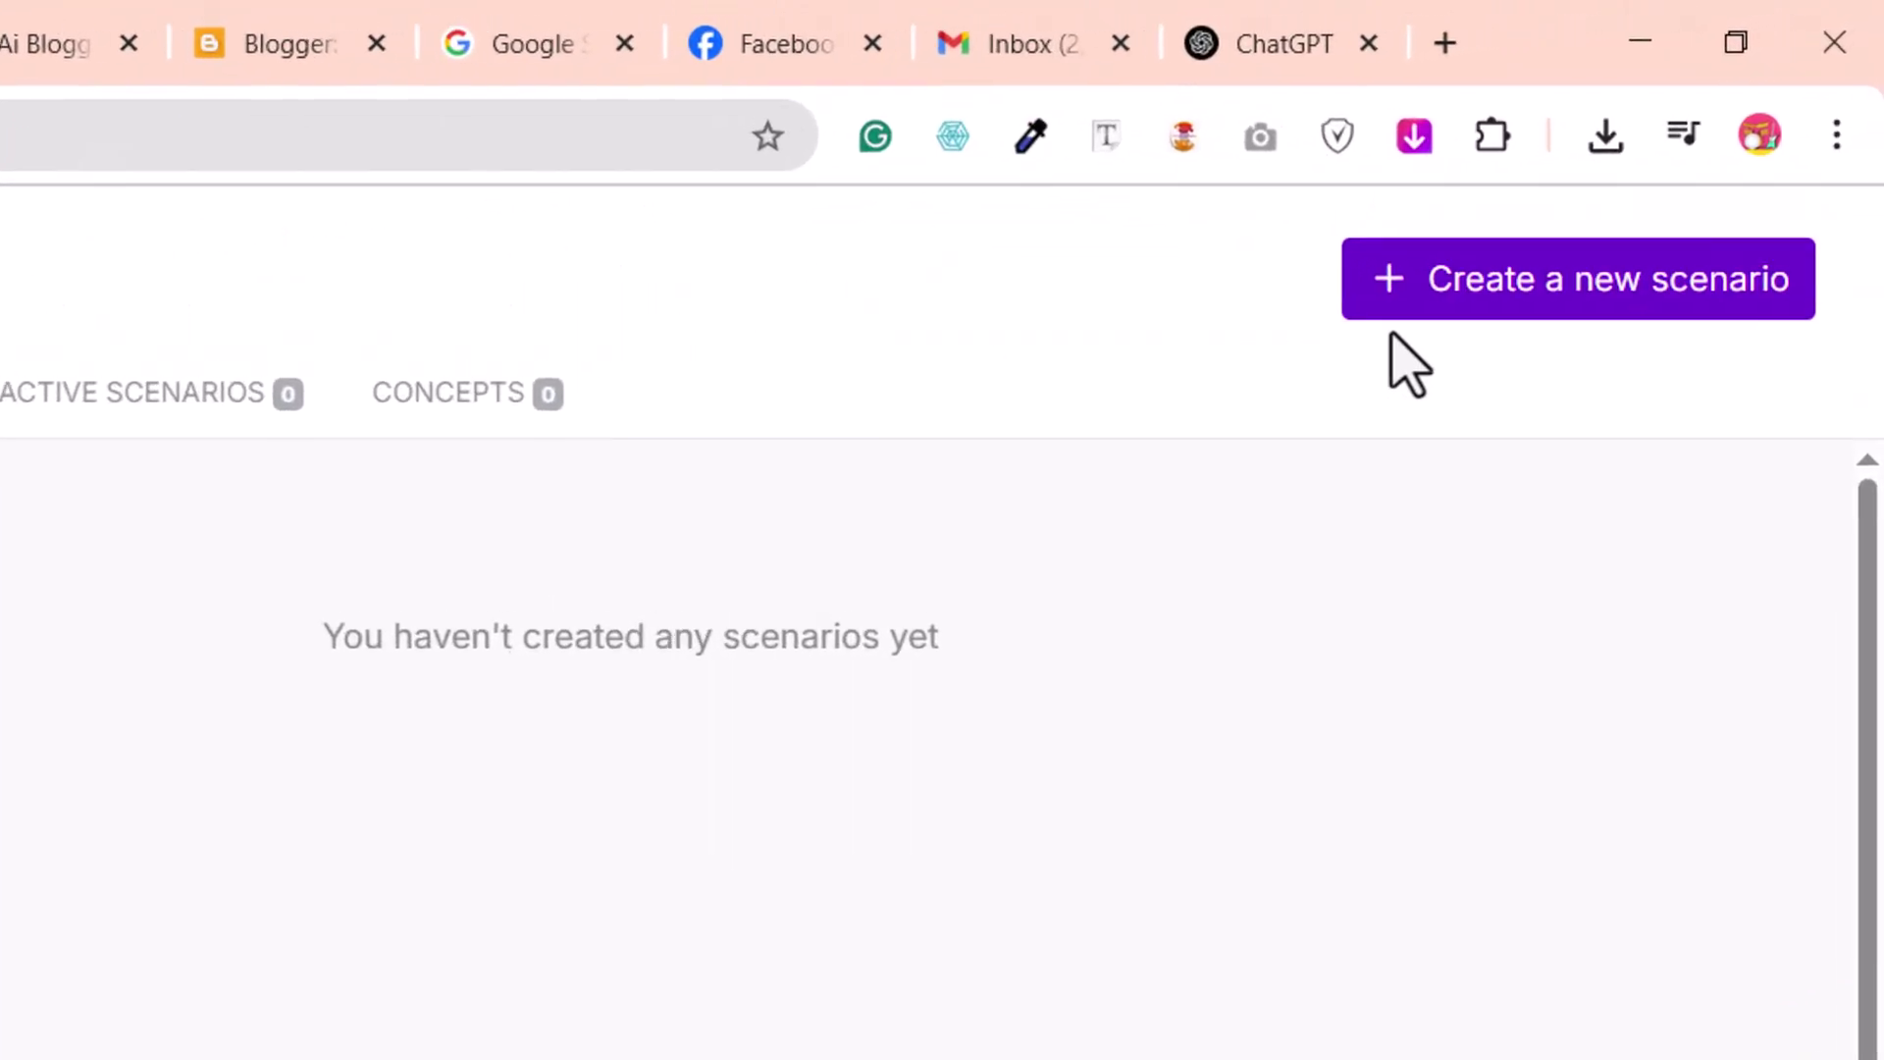
left_click(1519, 299)
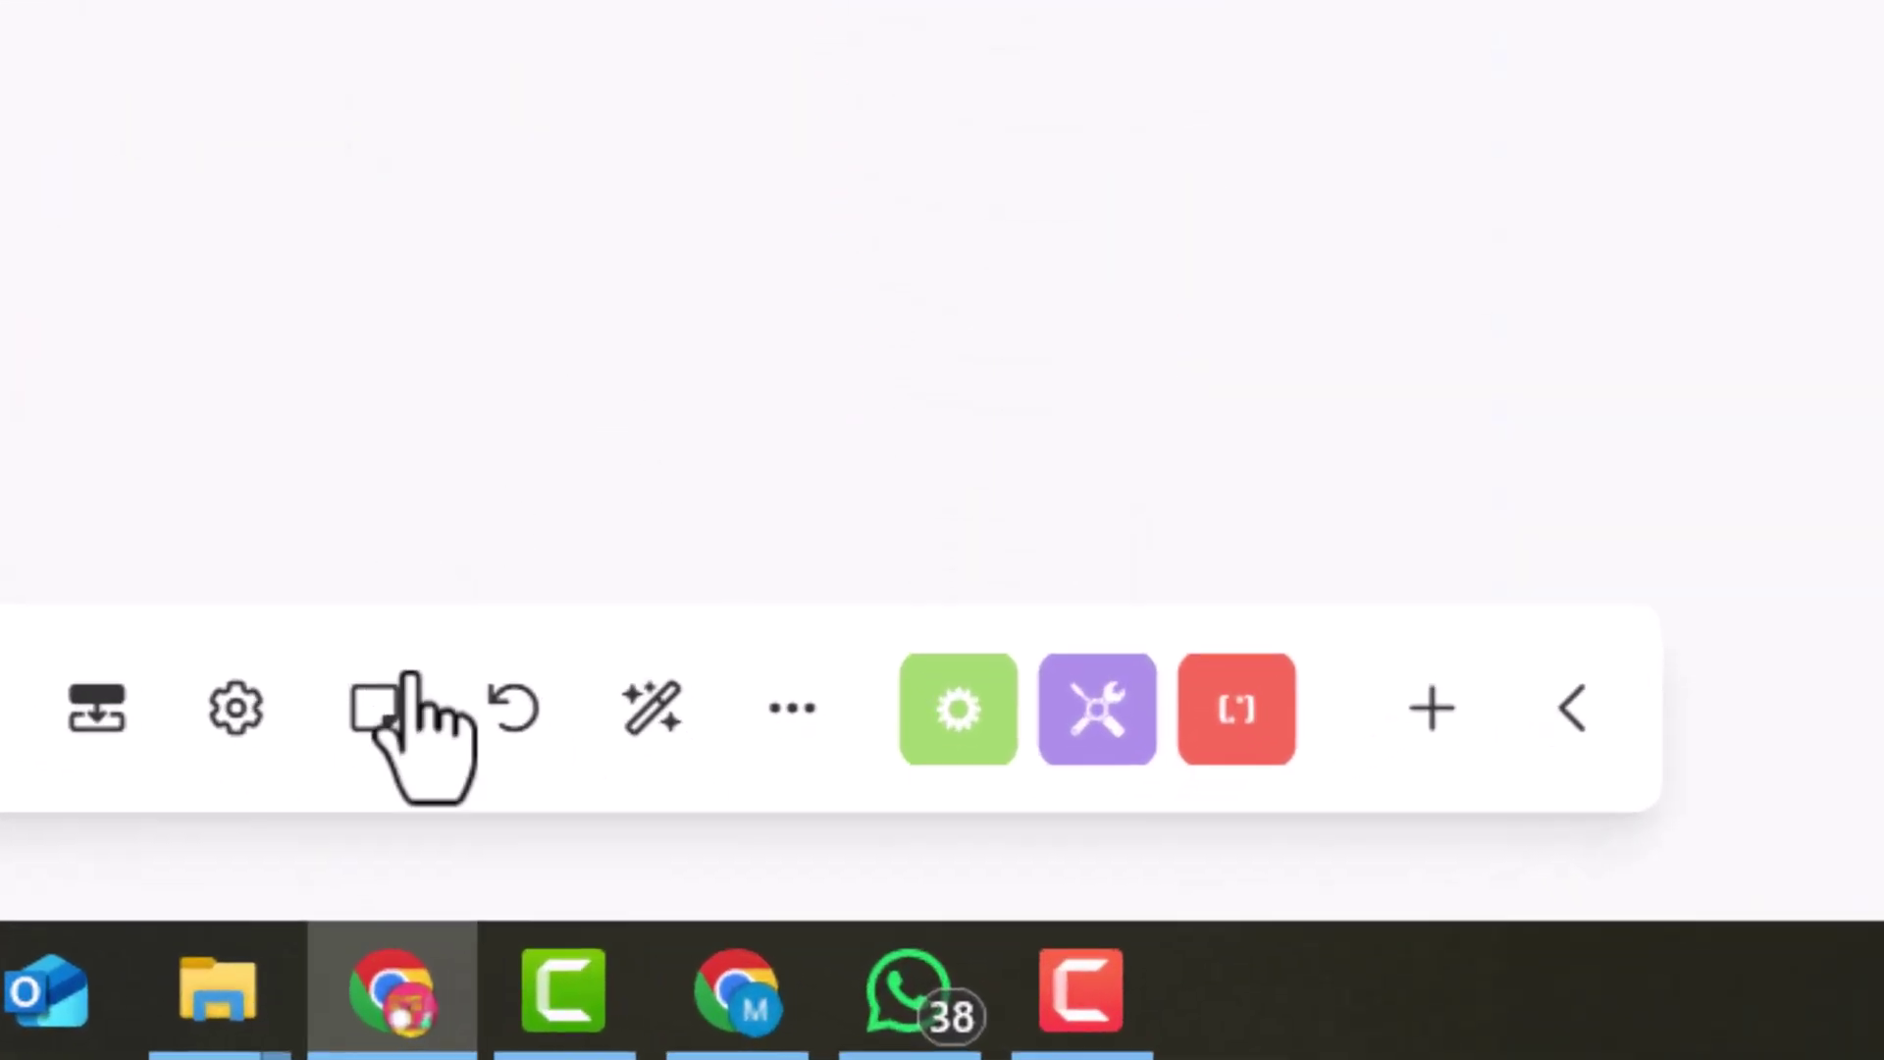
Import the blueprint file Blogger Blueprint.json into the new scenario
left_click(795, 721)
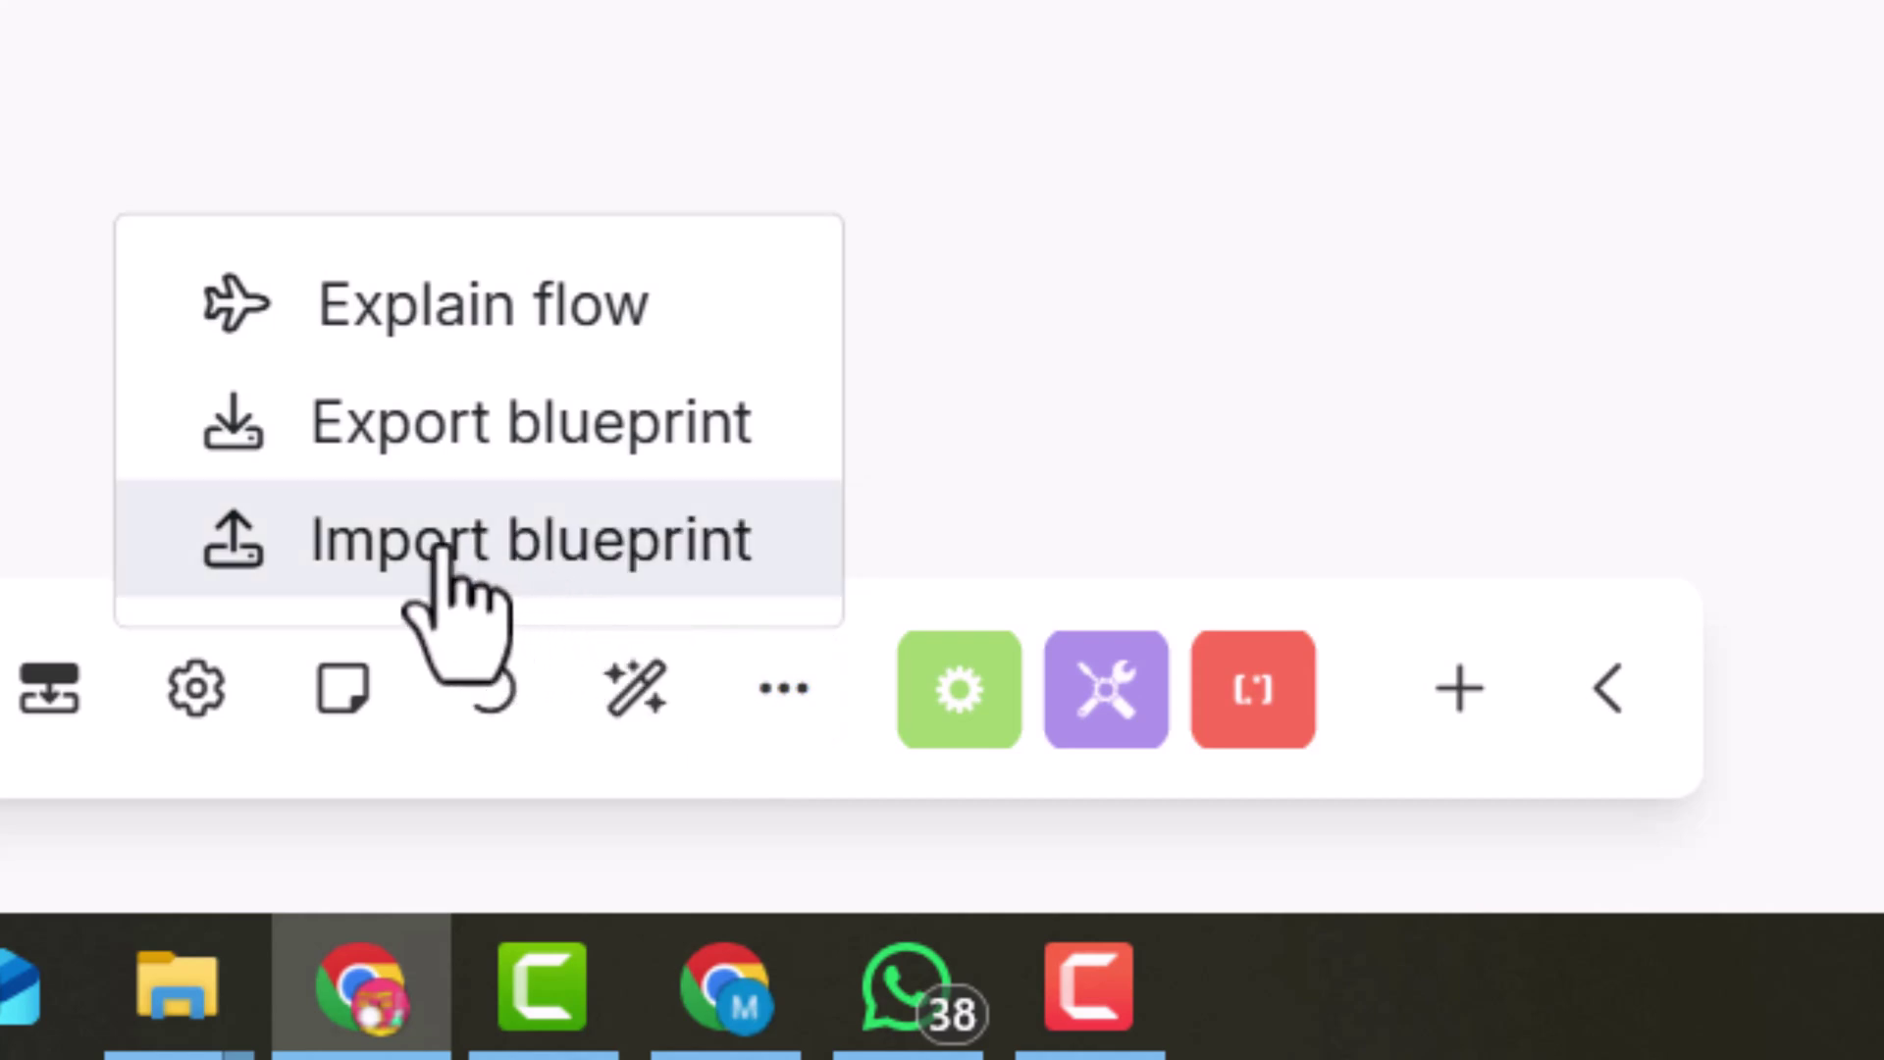
left_click(436, 548)
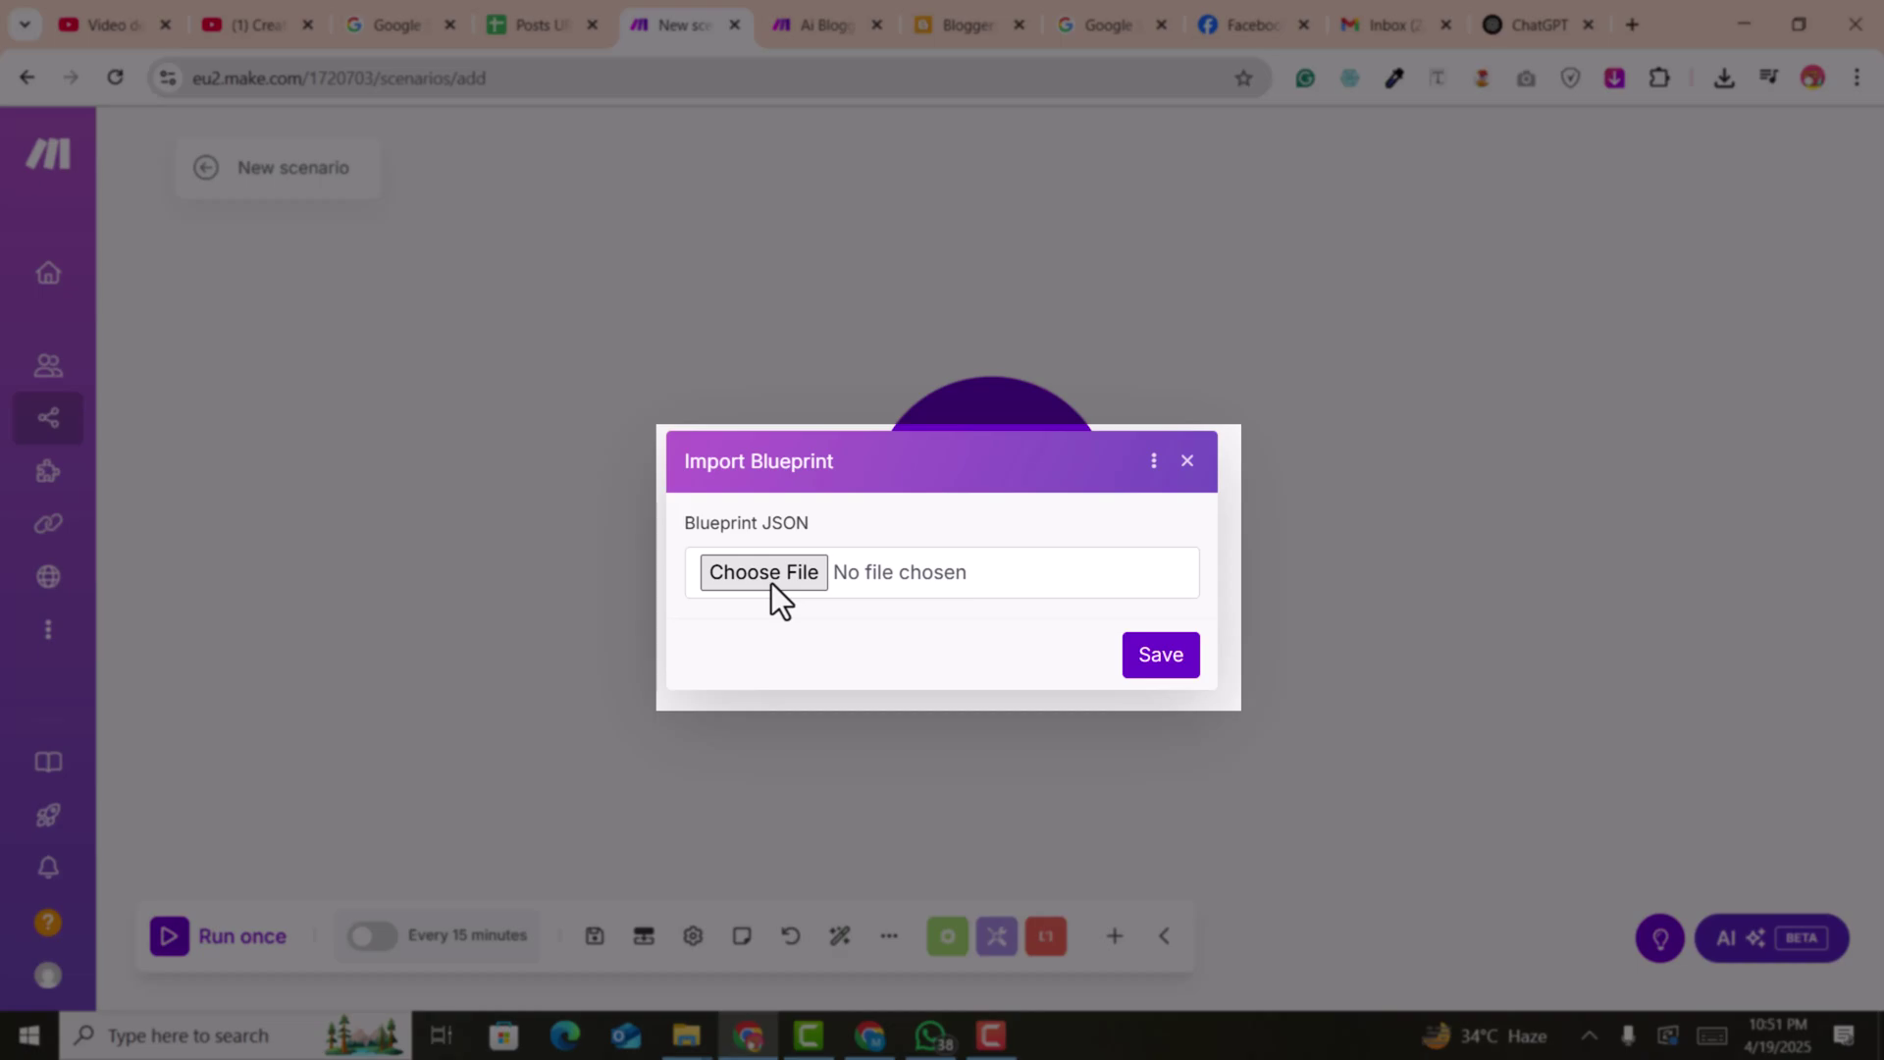
left_click(763, 574)
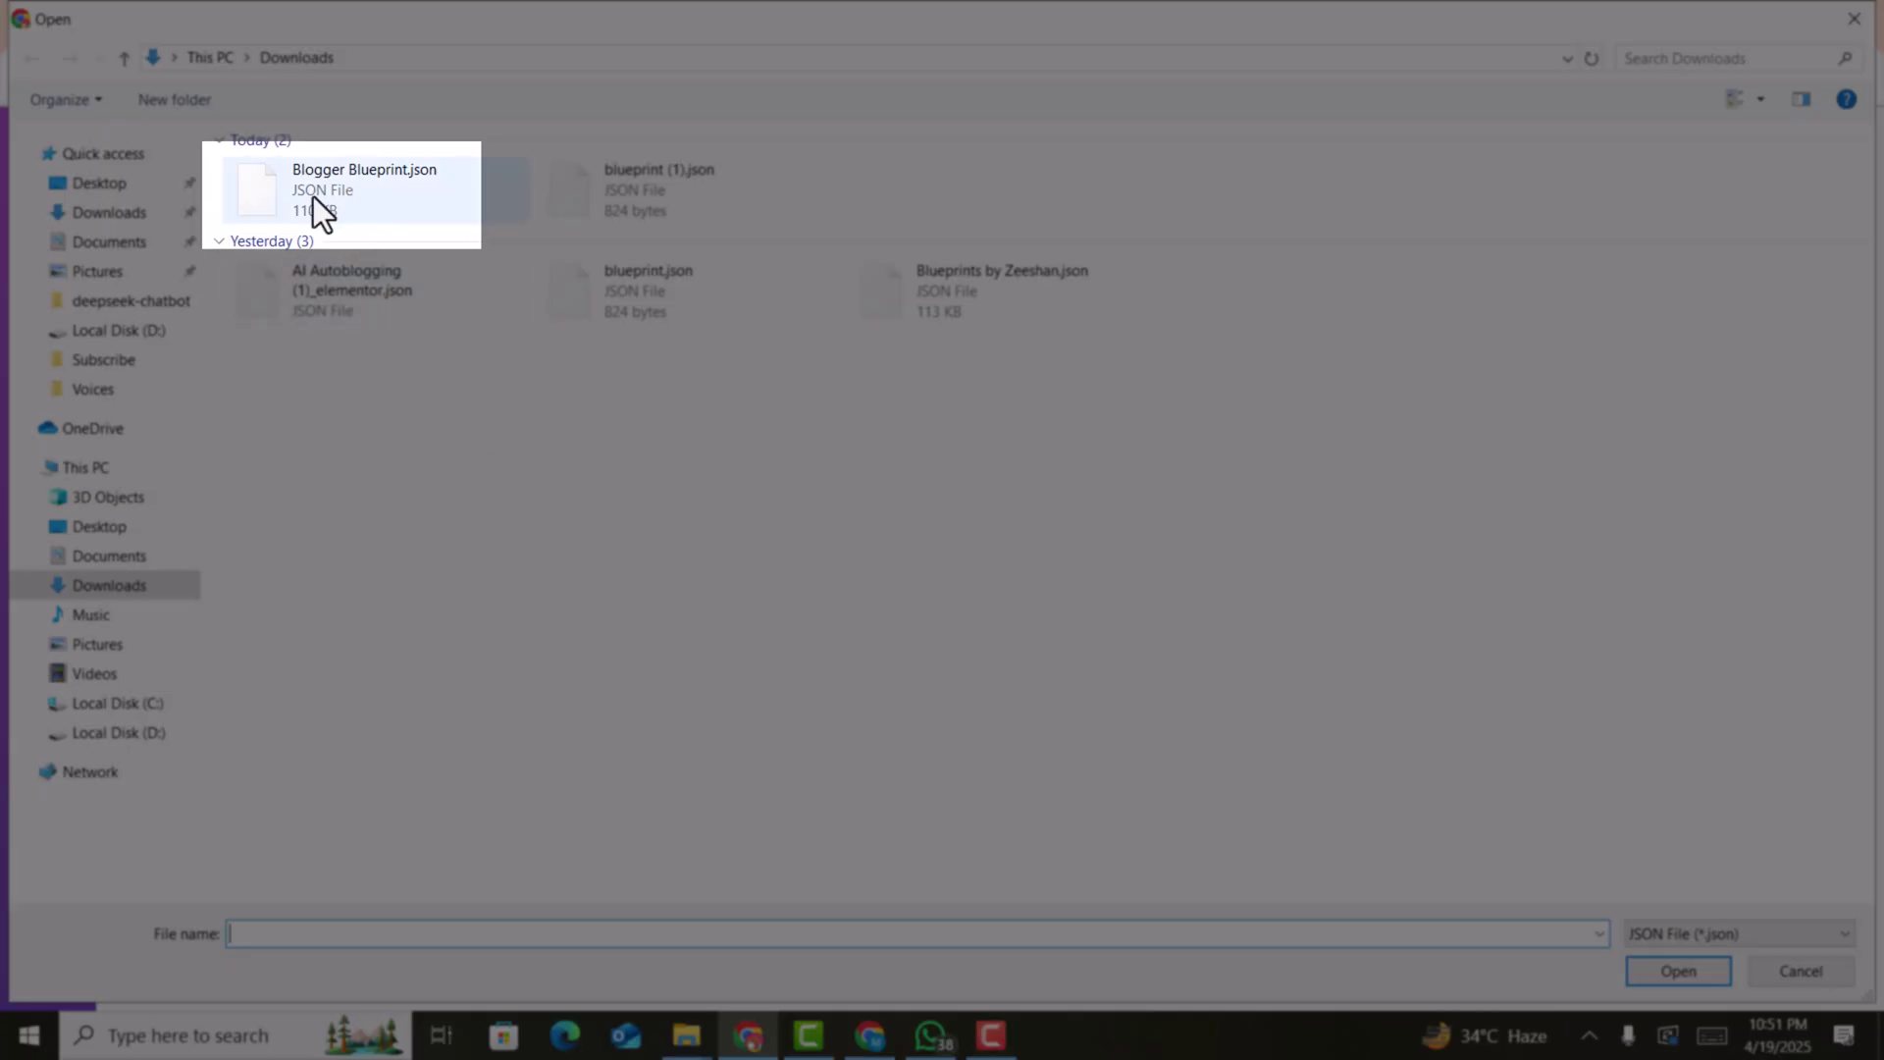
left_click(347, 192)
left_click(1708, 965)
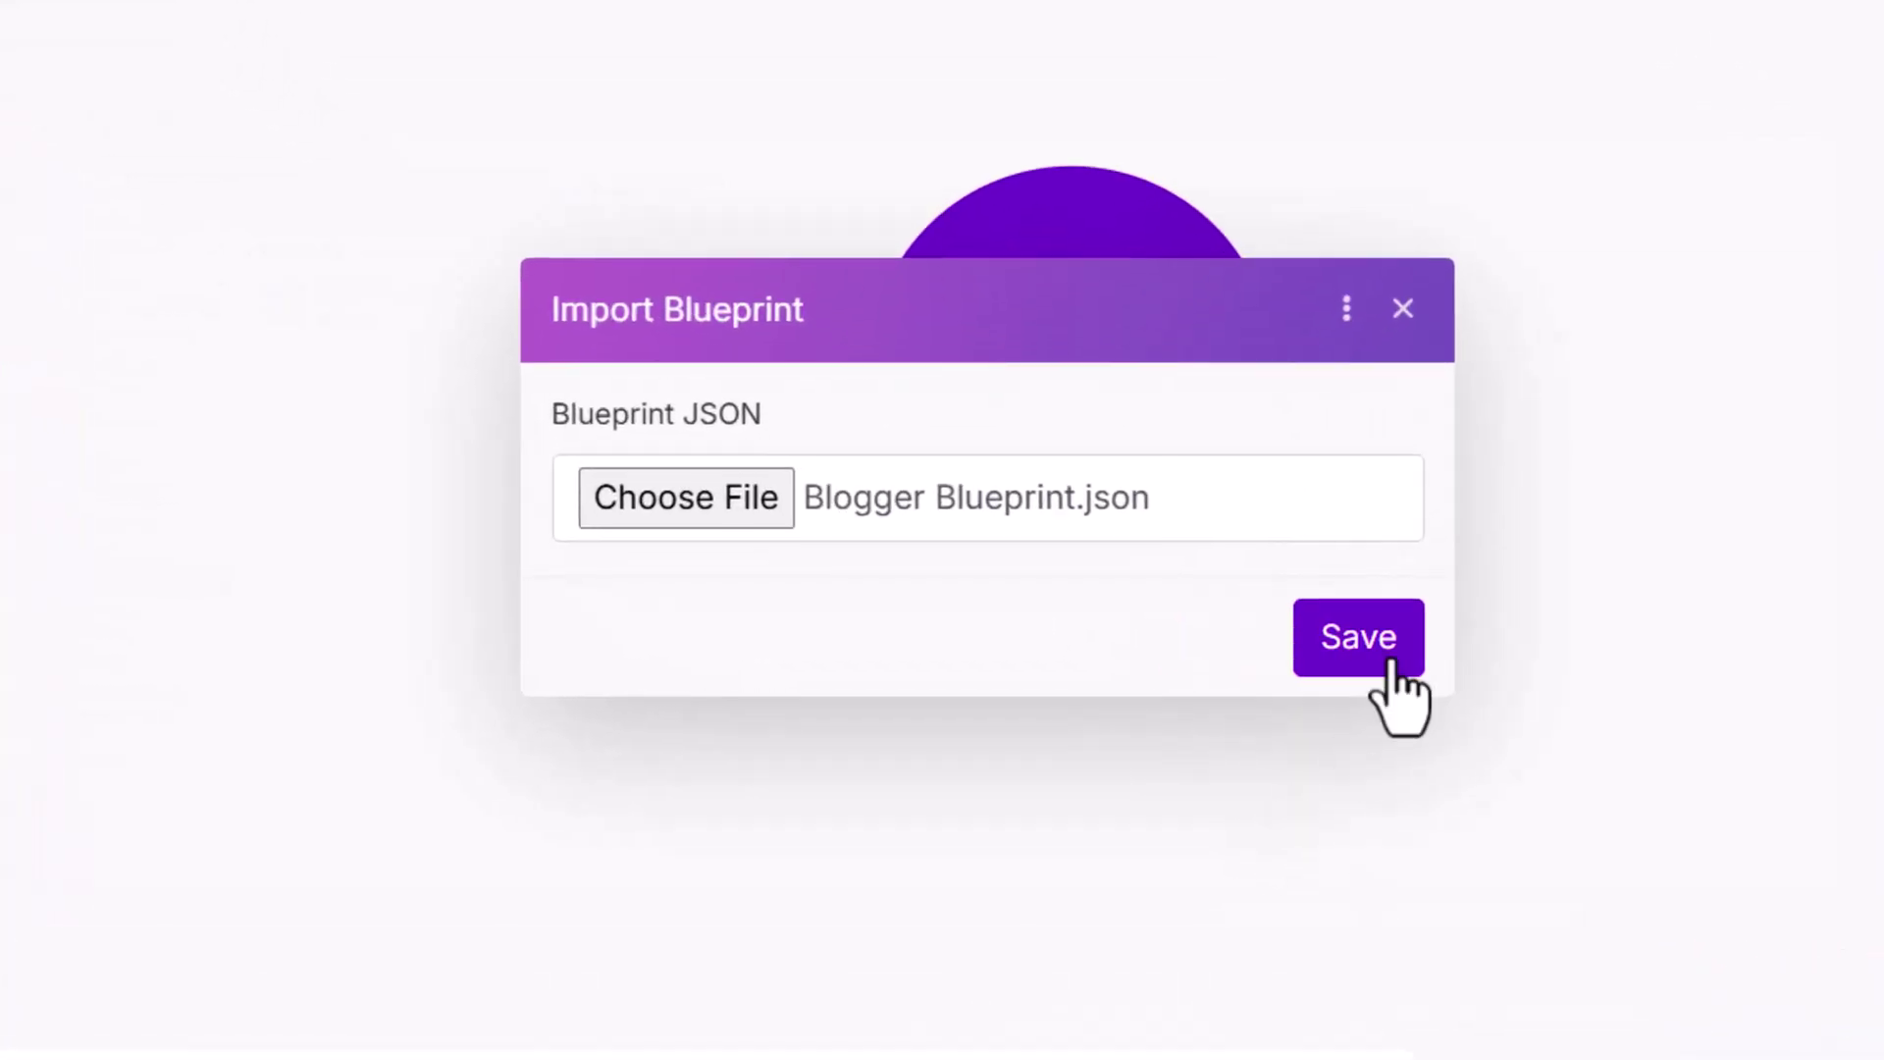
left_click(1394, 665)
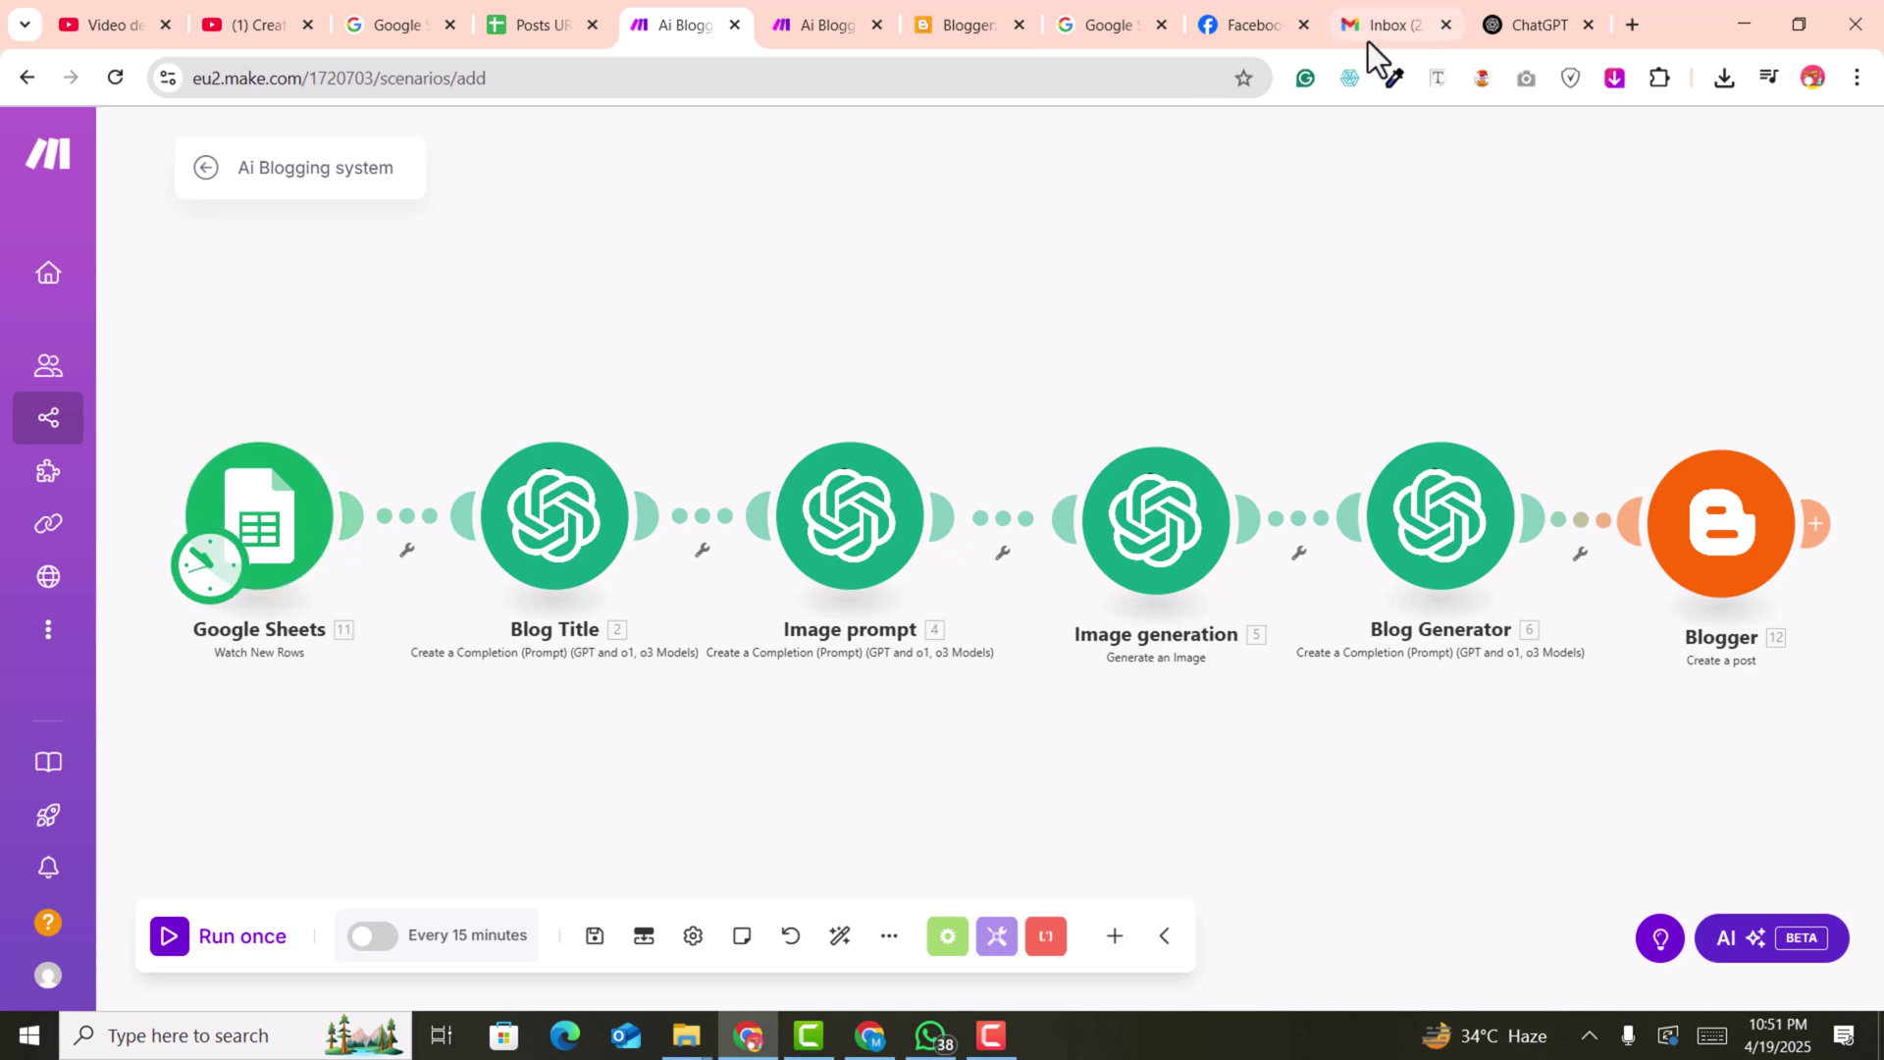
Switch to Google Sheets, create a blank spreadsheet and enter the header Urls in cell A1
left_click(1009, 4)
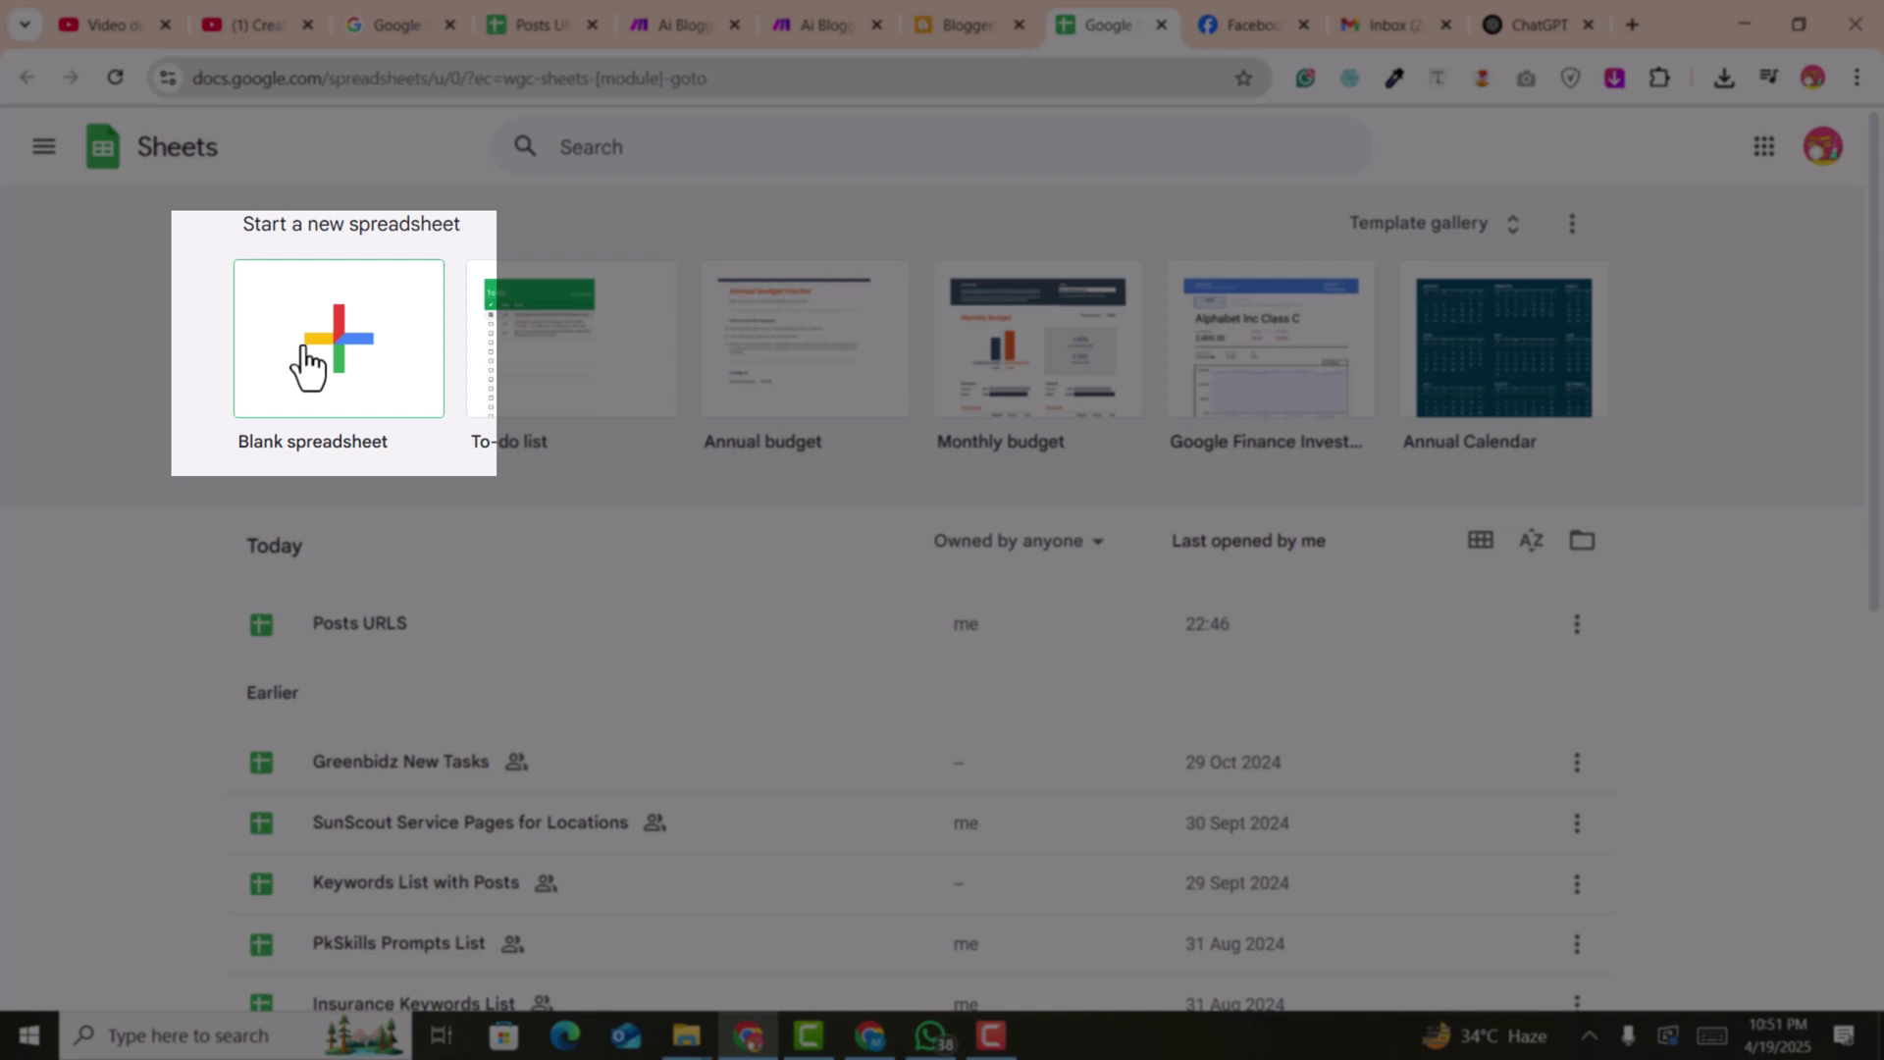
left_click(307, 365)
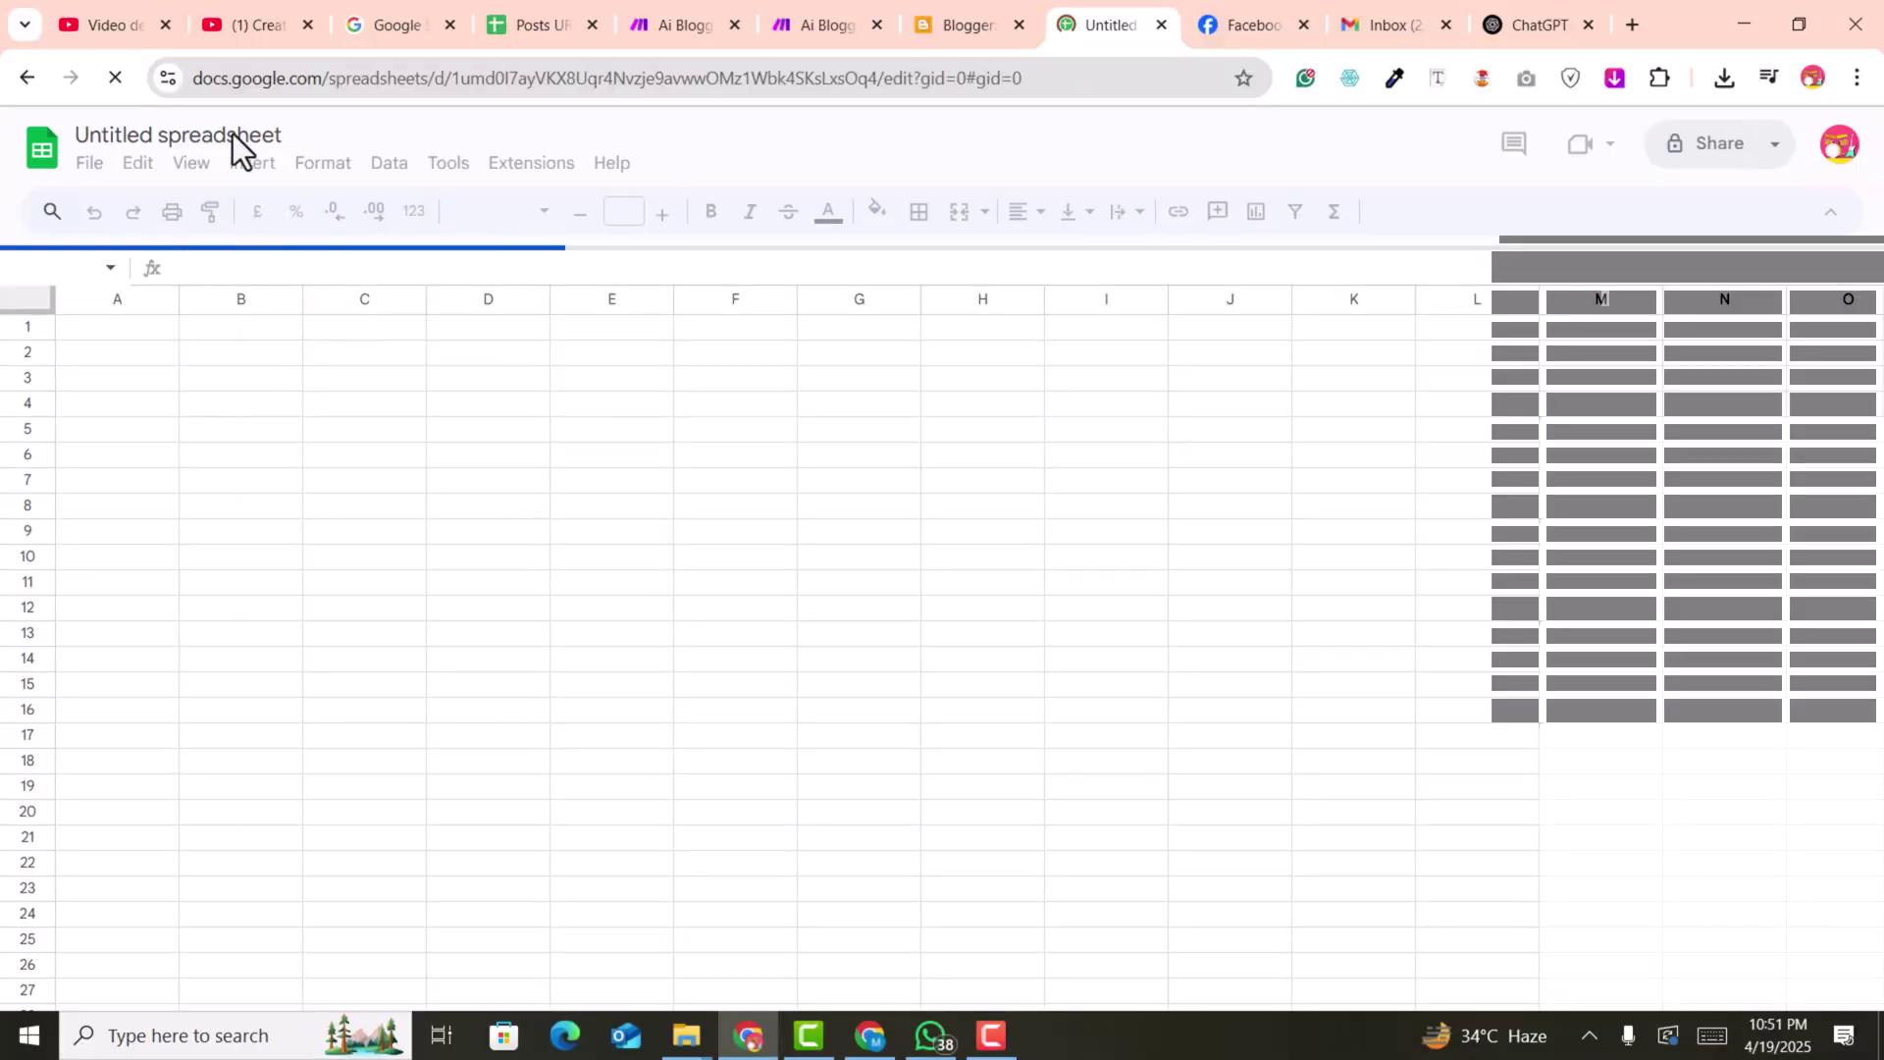
type("B")
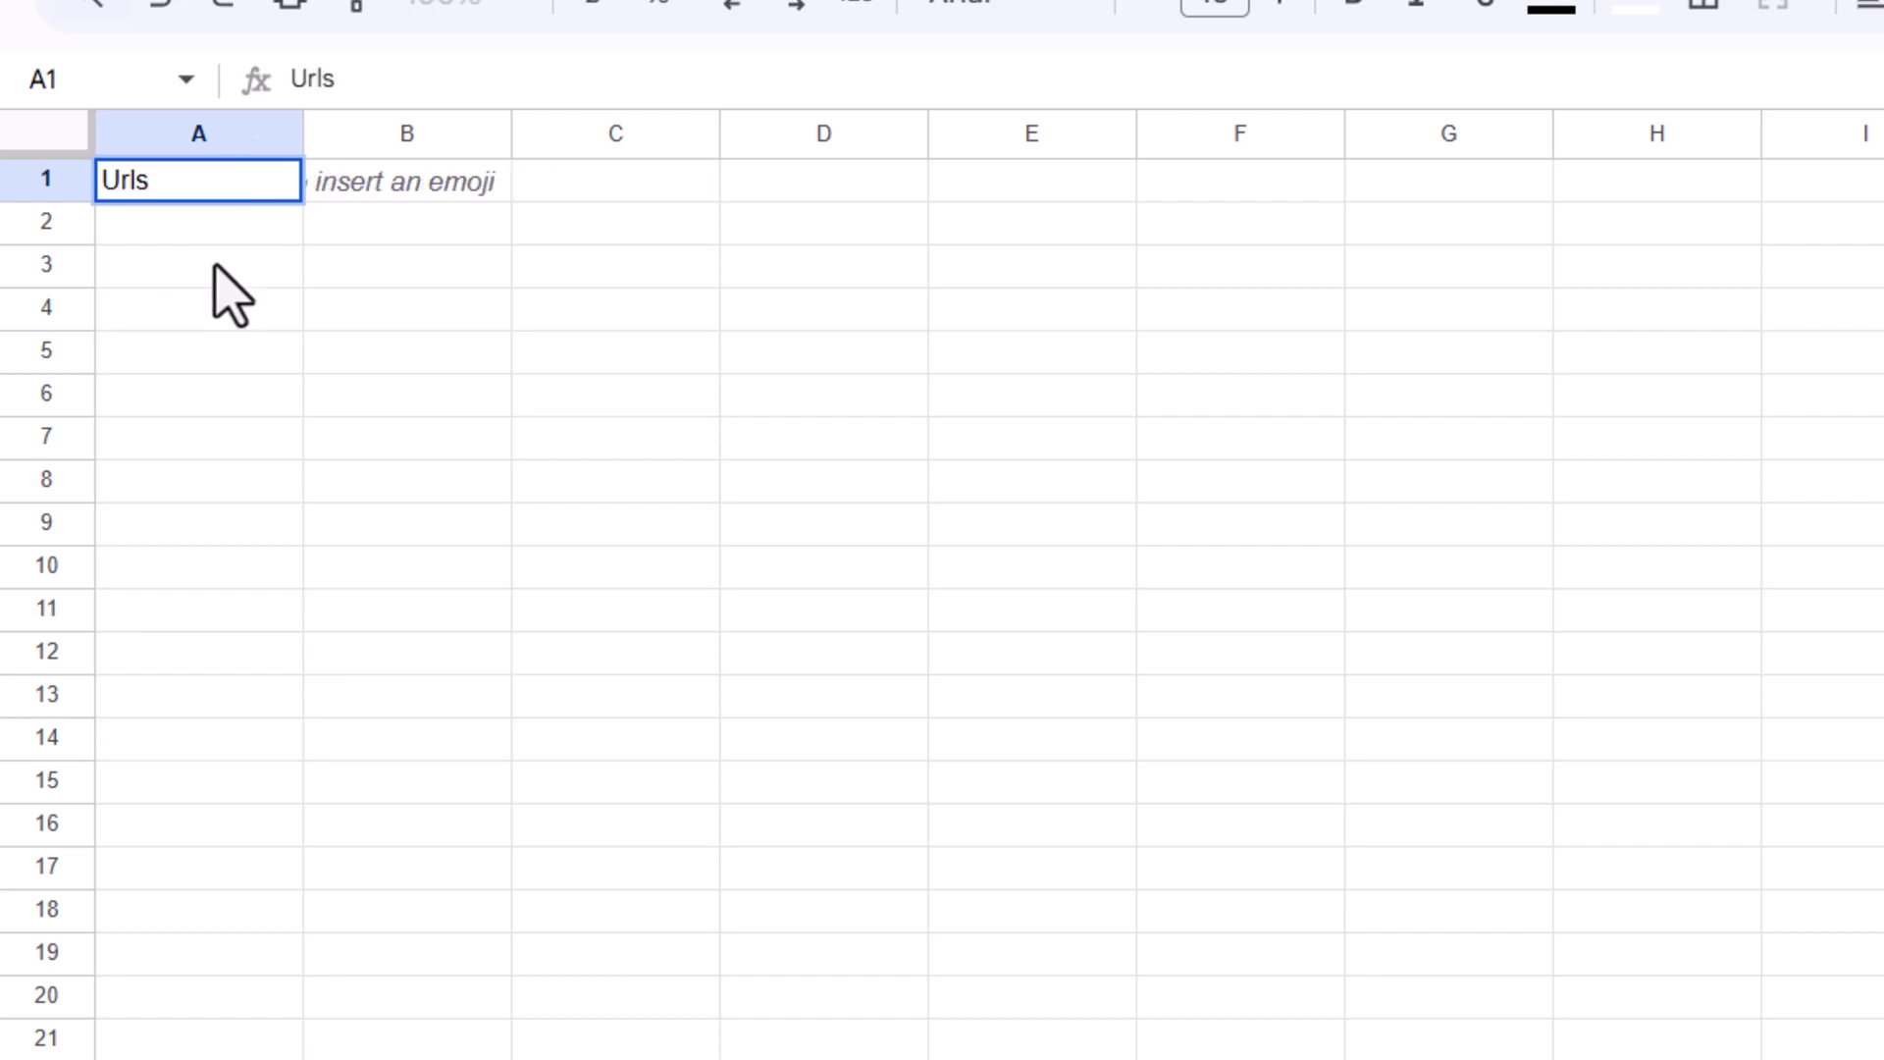
Paste the list of wired.com article URLs into column A from cell A2 down to A17
left_click(235, 241)
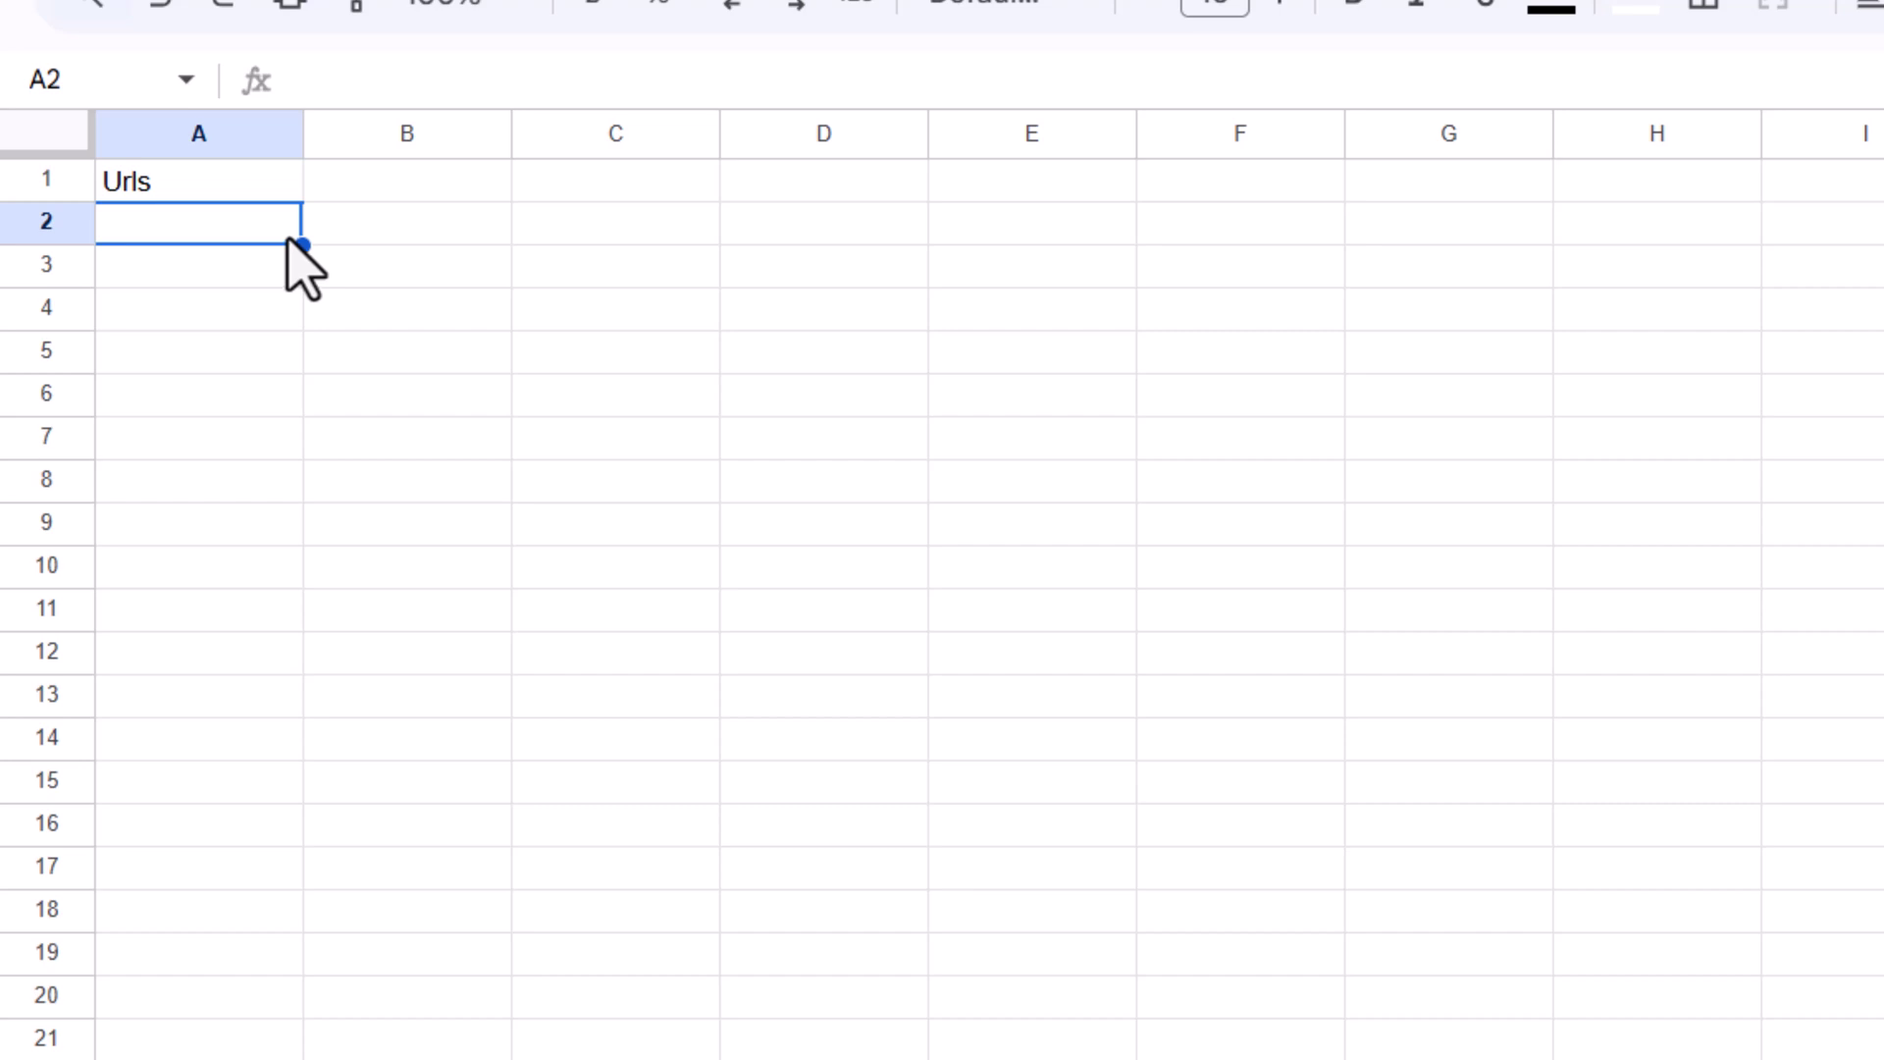
type("https://www.wired.com/story/massive-blue-overwatch-ai-personas-police-suspects/ https://www.wired.com/story/cfpb-has-been-gutted https://www.wired.com/story/measles-cases-are-rising-other-diseases-could-follow https://www.wired.com/review/bird-buddy-pro https://www.wired.com/story/cdc-job-cuts-niosh-human-samples https://www.wired.com/story/judge-rules-google-ad-business-monopoly https://www.wired.com/story/theragun-pro-plus-review https://www.wired.com/story/kia-electric-camper-reveal https://www.wired.com/story/framework-desktop-mini-gaming-pc https://www.wired.com/story/best-hair-dryers https://www.wired.com/story/doge-chaos-antarctica https://www.wired.com/story/elon-musk-starlink-modern-slavery https://www.wired.com/story/nyc-subway-google-pixels-track-defects https://www.wired.com/story/iphone-16e-review https://www.wired.com/story/deadly-unidentified-disease-drc https://www.wired.com/story/doge-staffers-hud-ai-real-estate")
left_click(1472, 539)
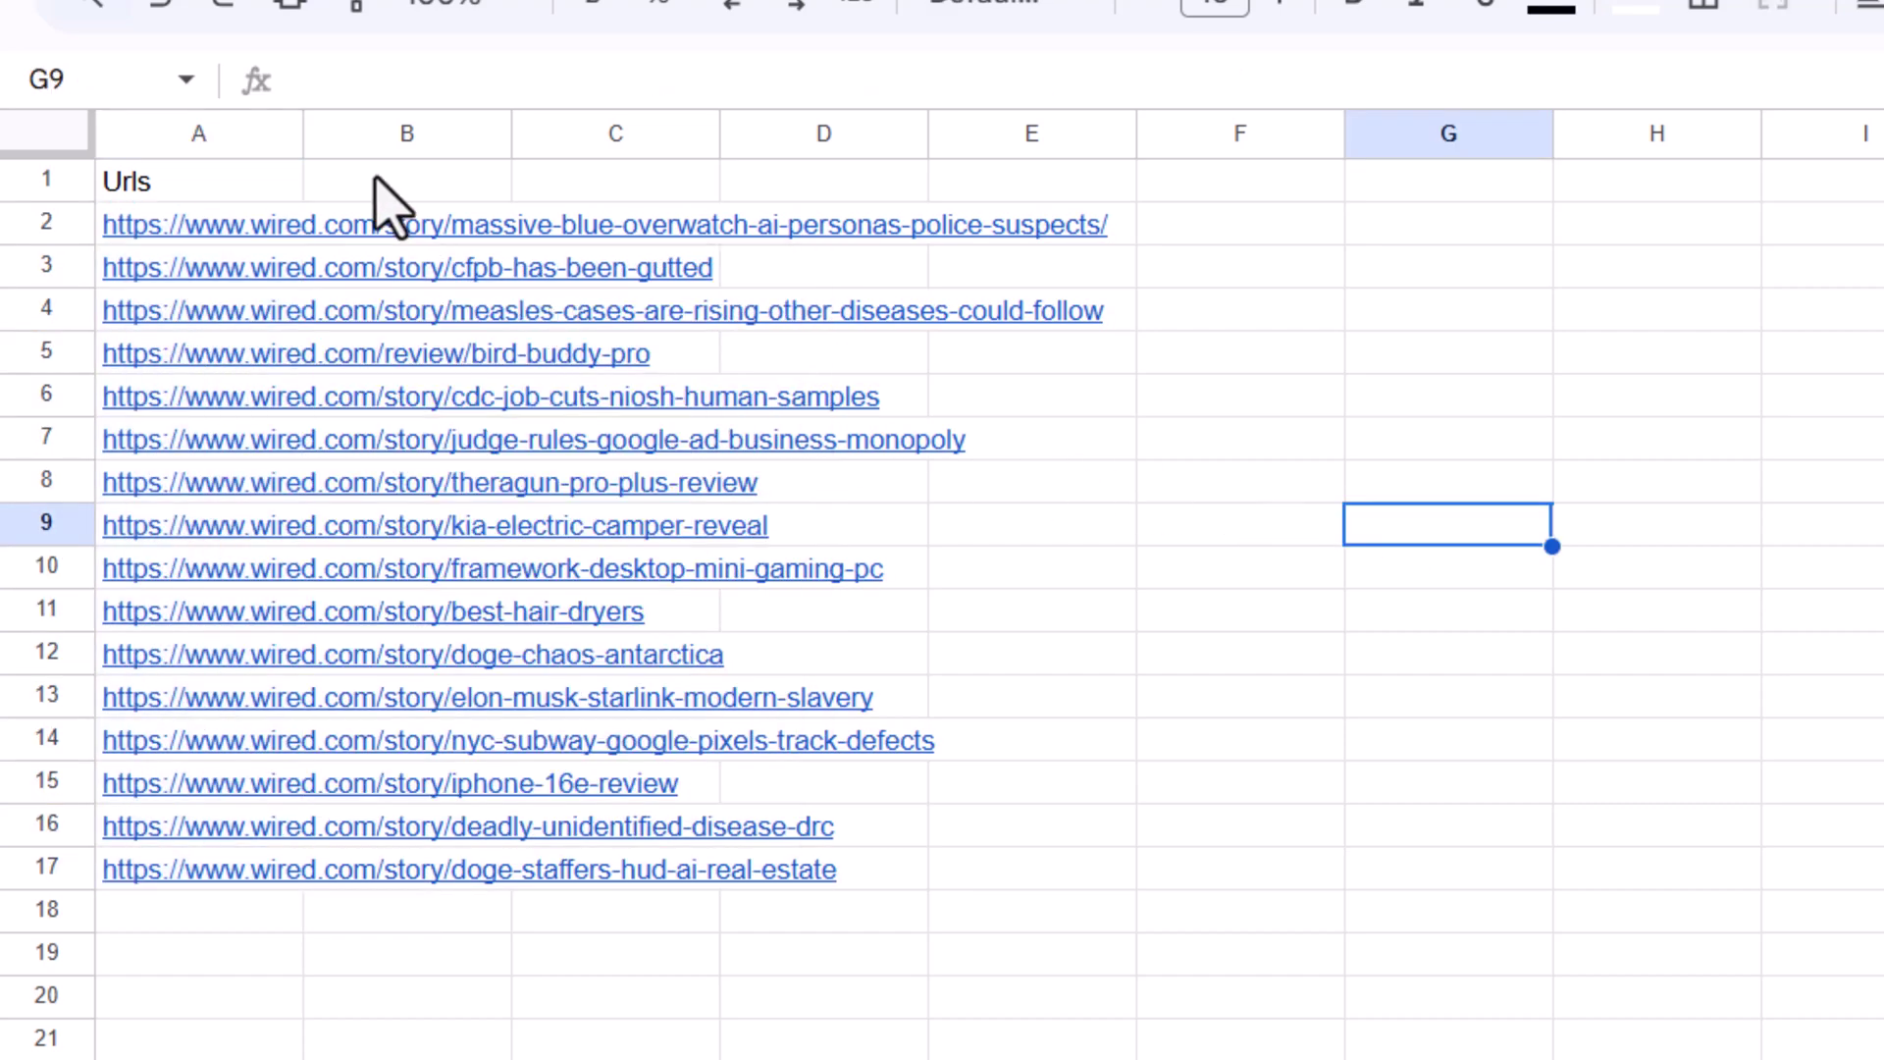
Widen column A of the sheet so the article URLs fit better in their cells
left_click_drag(299, 133, 992, 222)
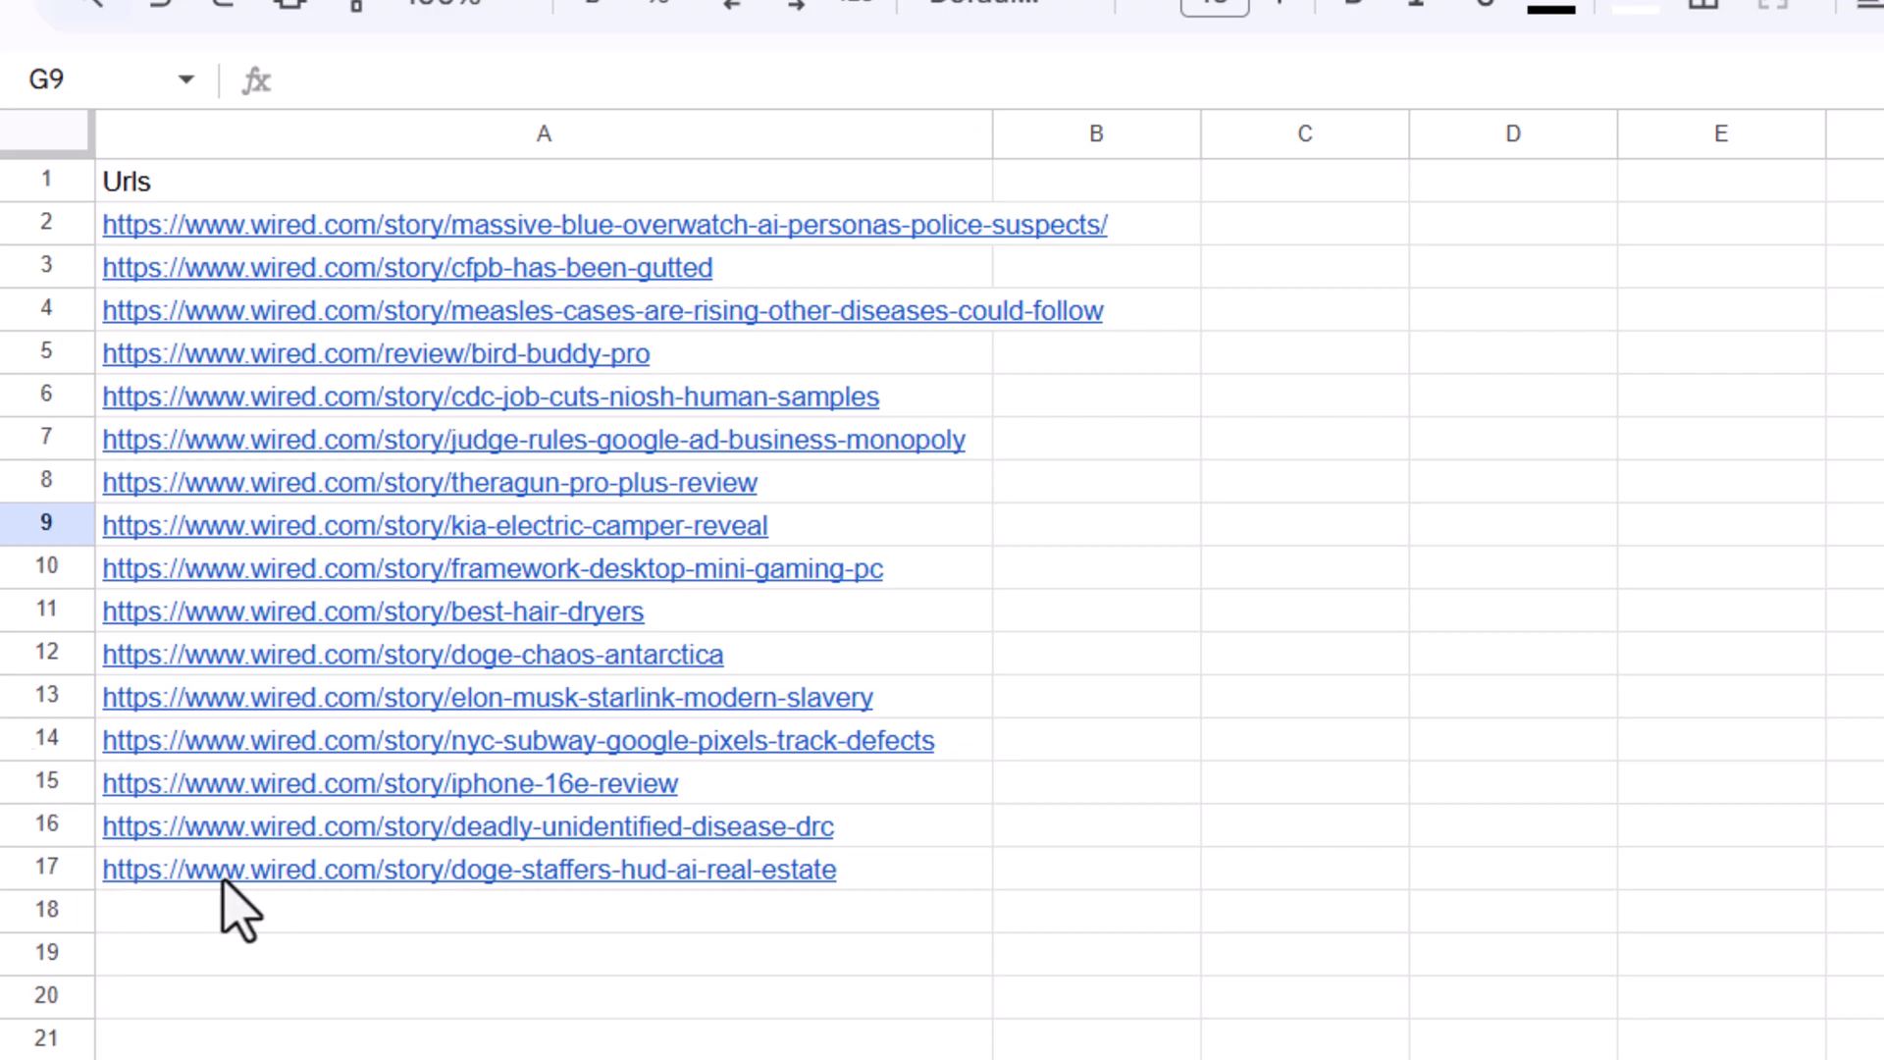
mouse_move(224, 880)
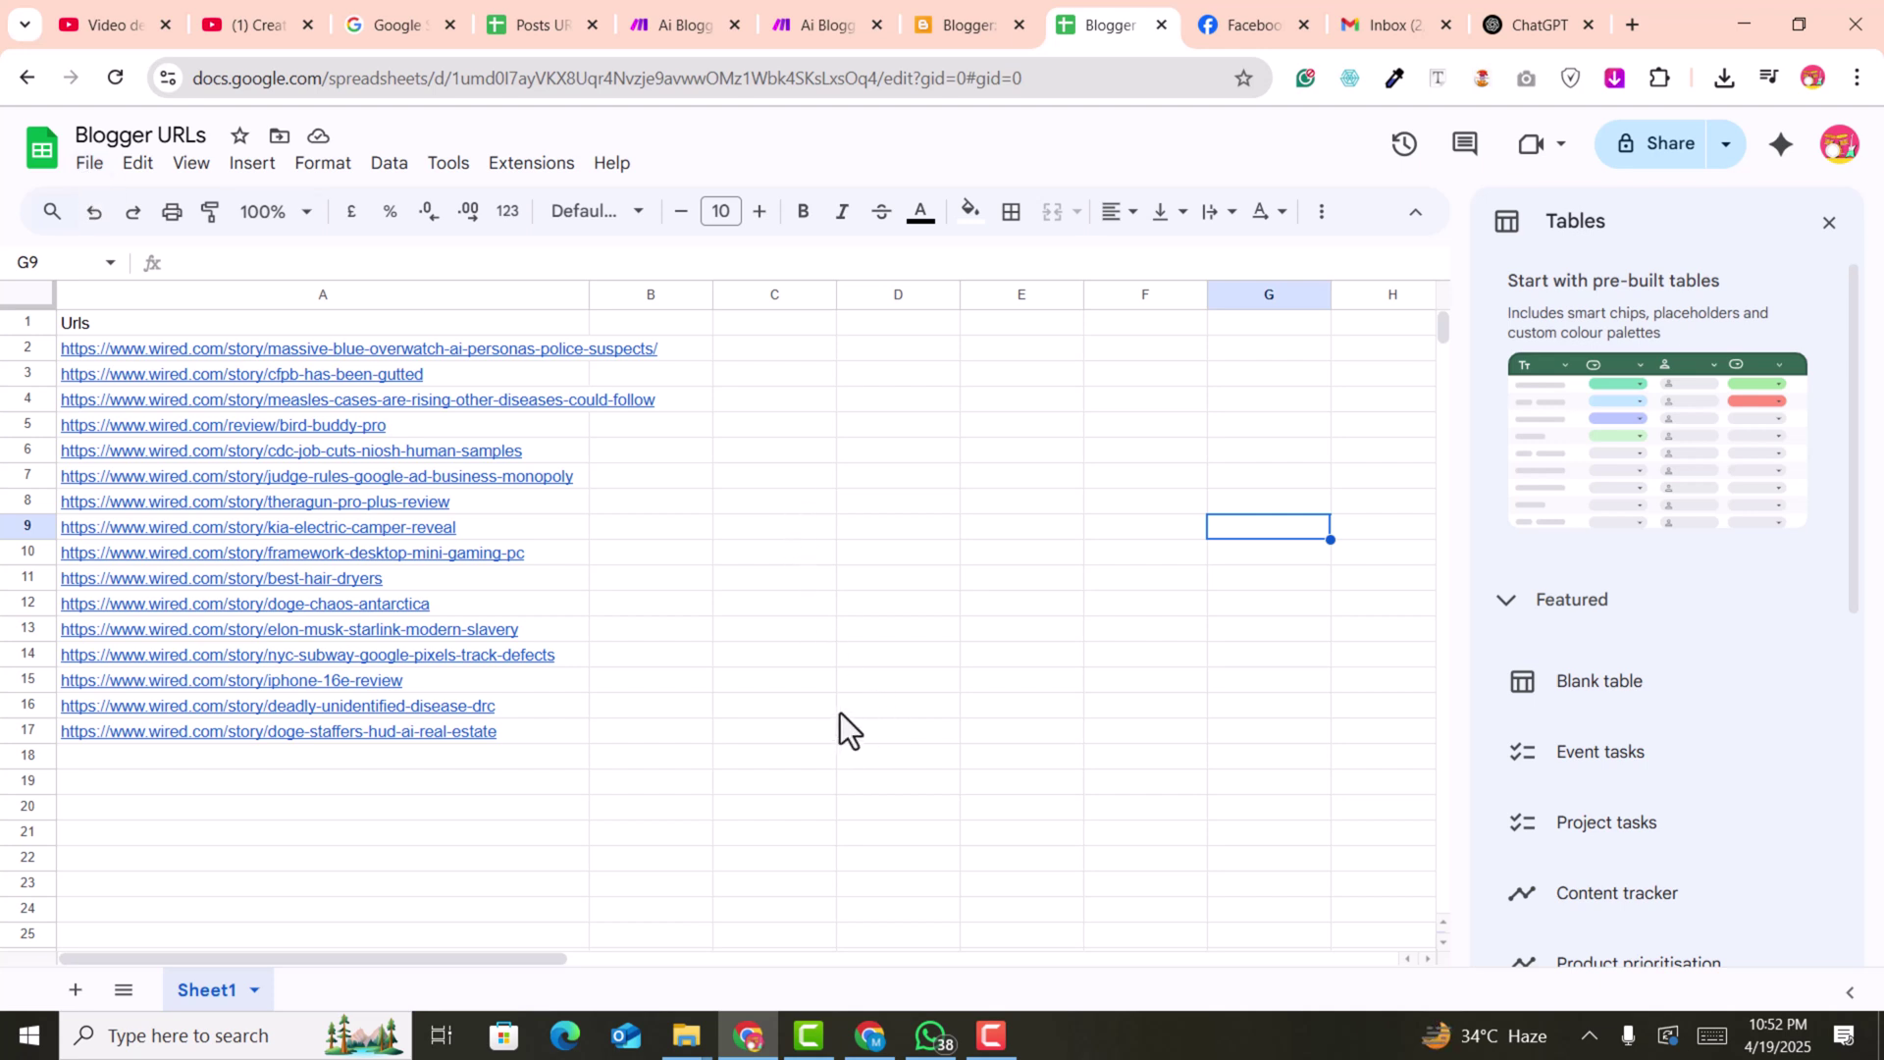
Switch to Make and create a Google connection for the Google Sheets module, allowing access to the Google account
left_click(809, 24)
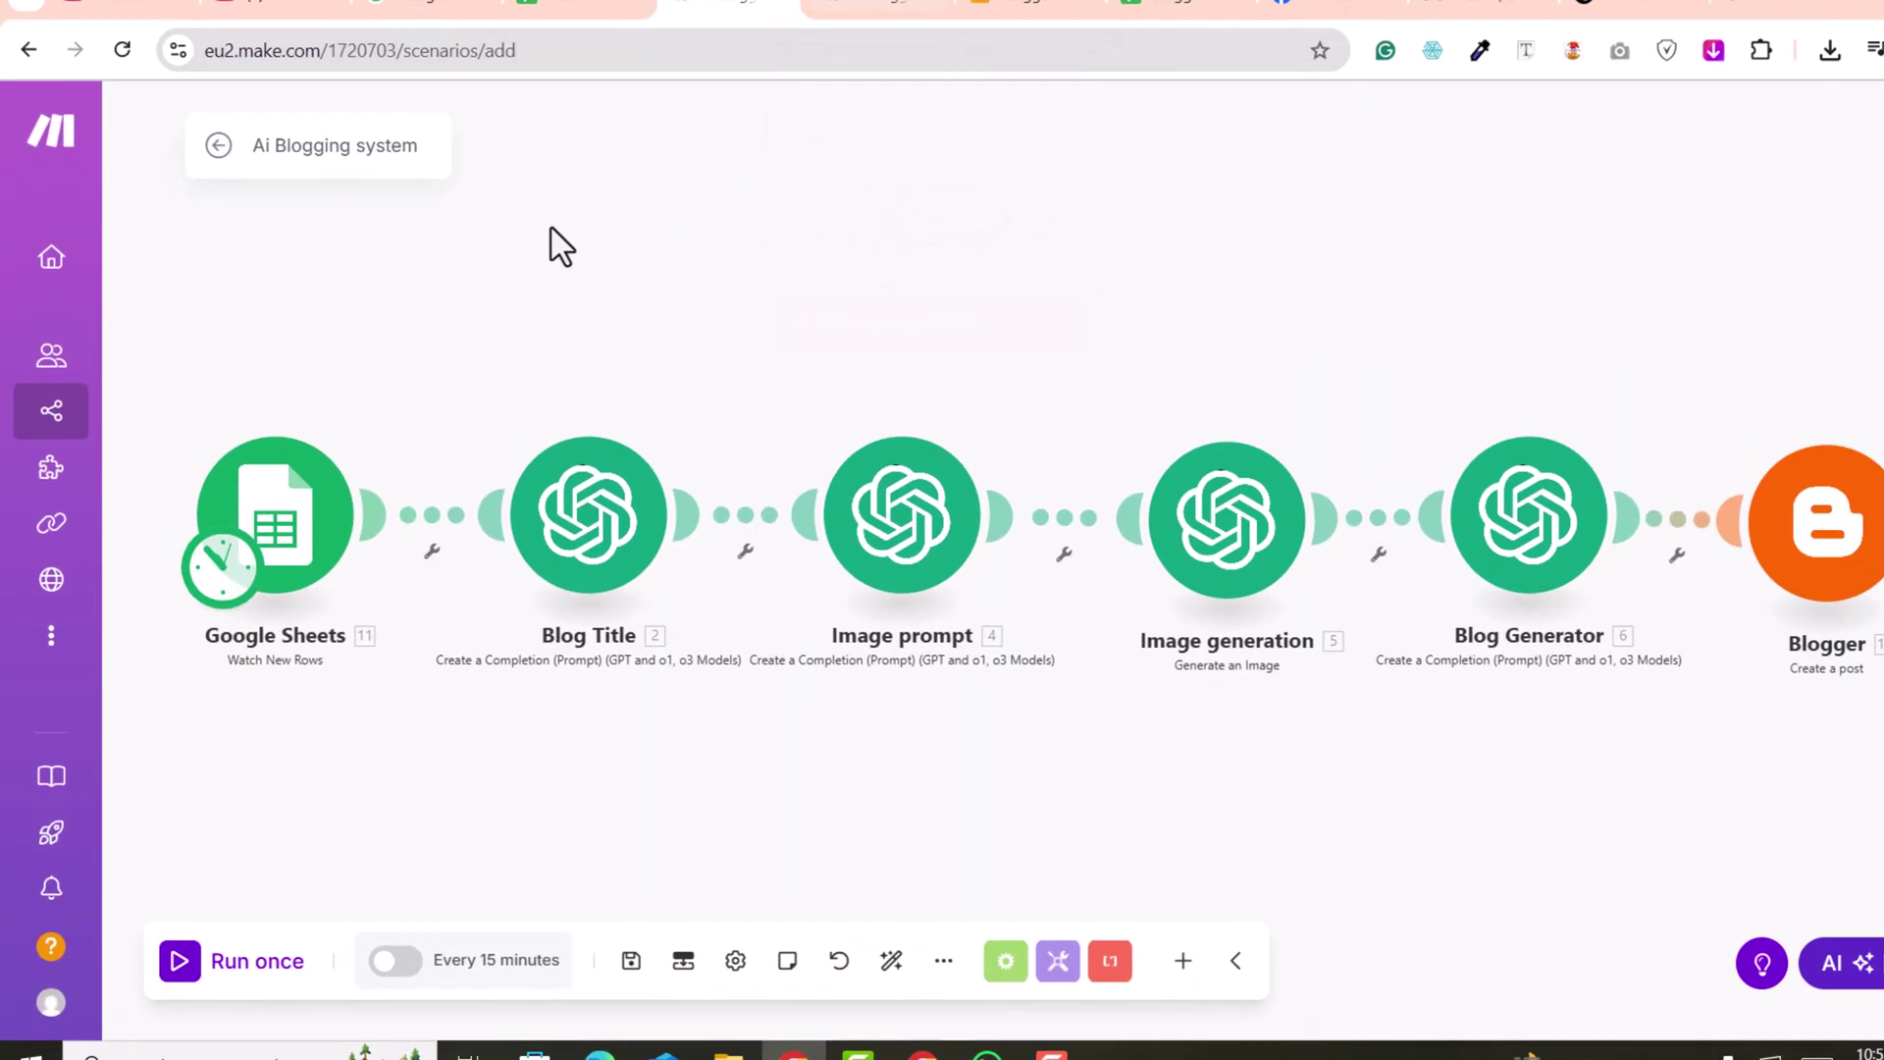
left_click(366, 564)
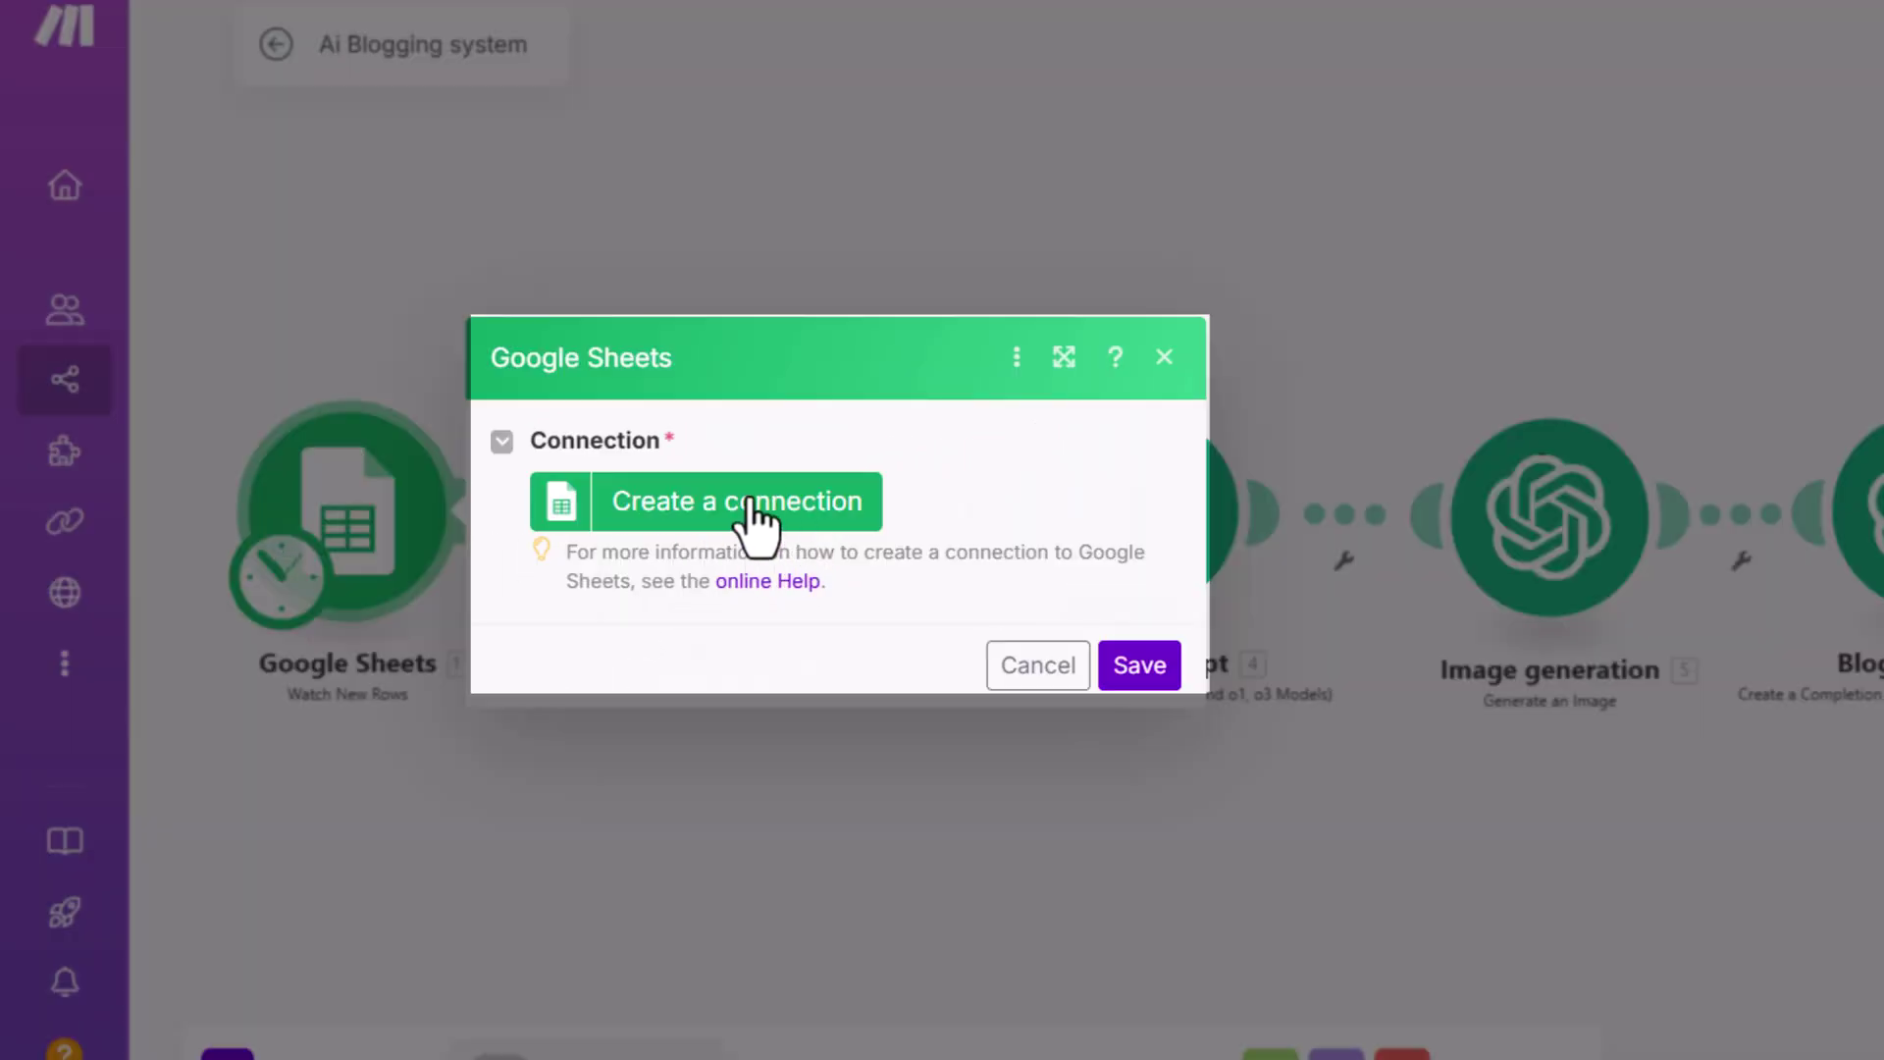
left_click(755, 525)
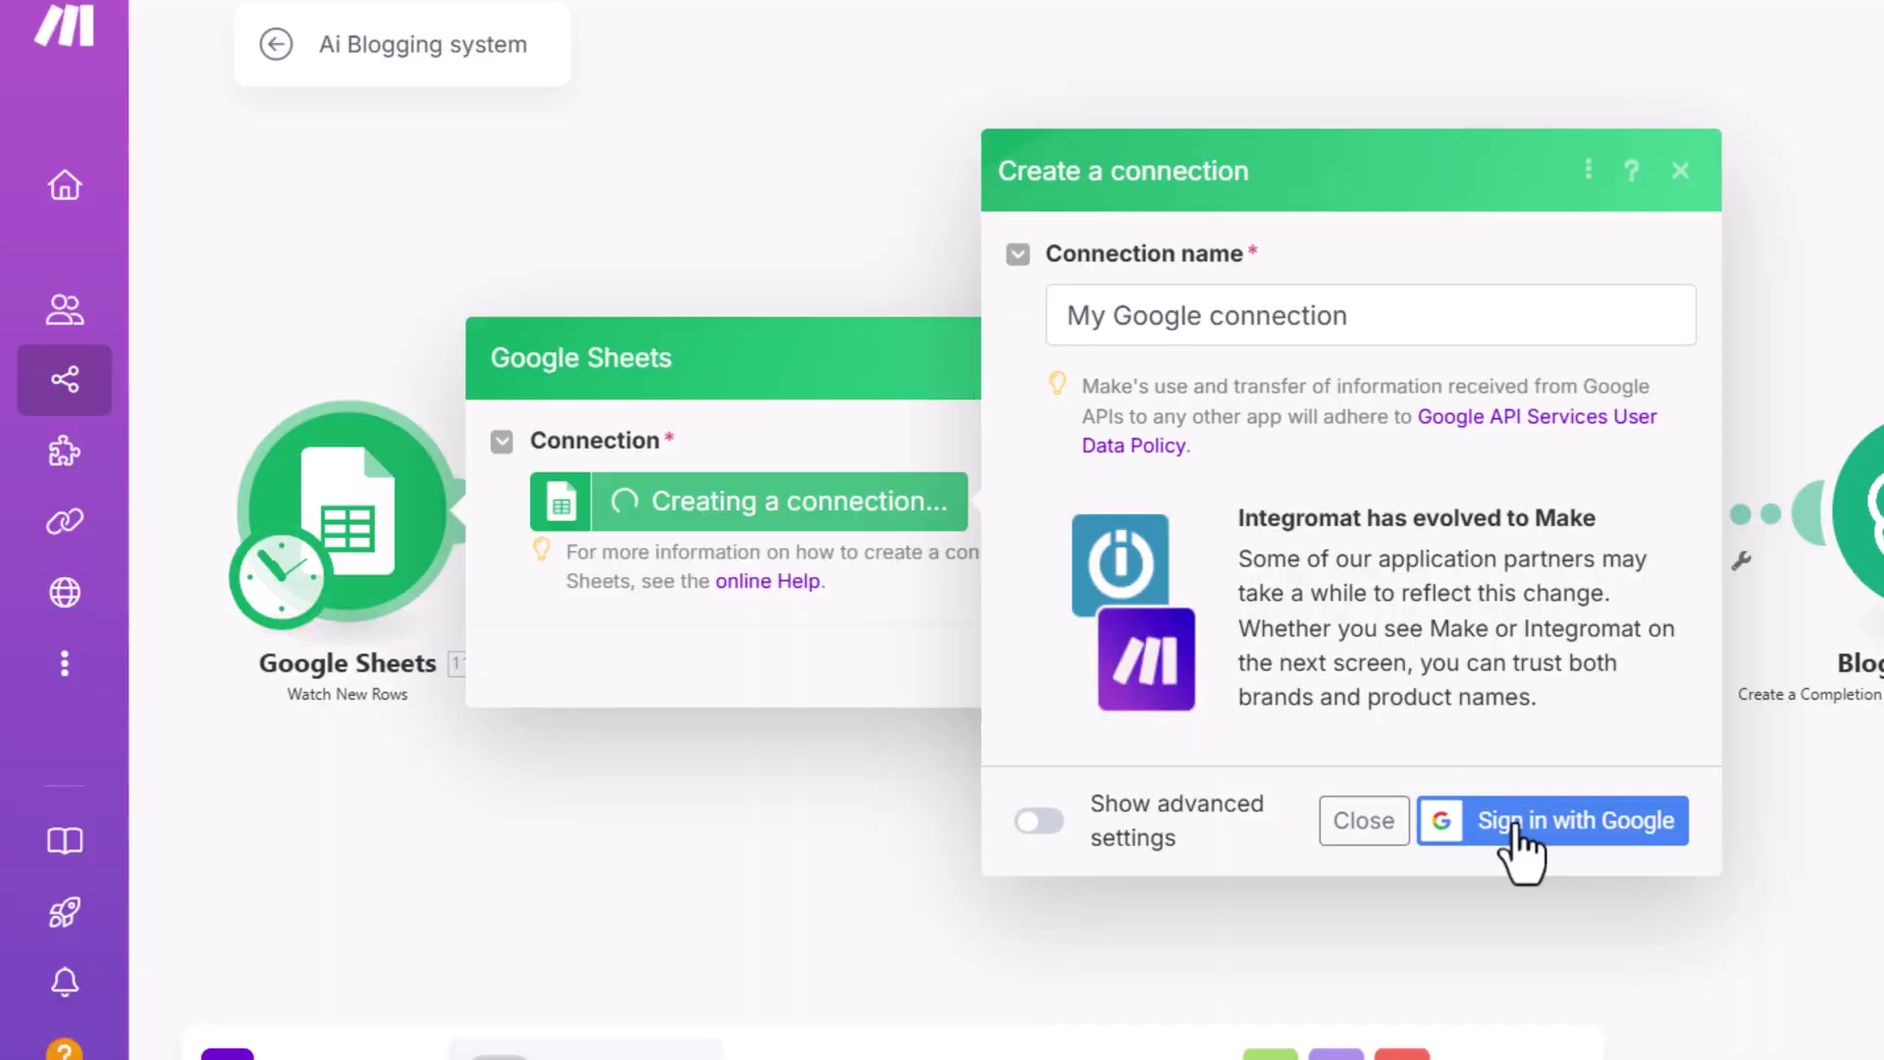
left_click(1519, 832)
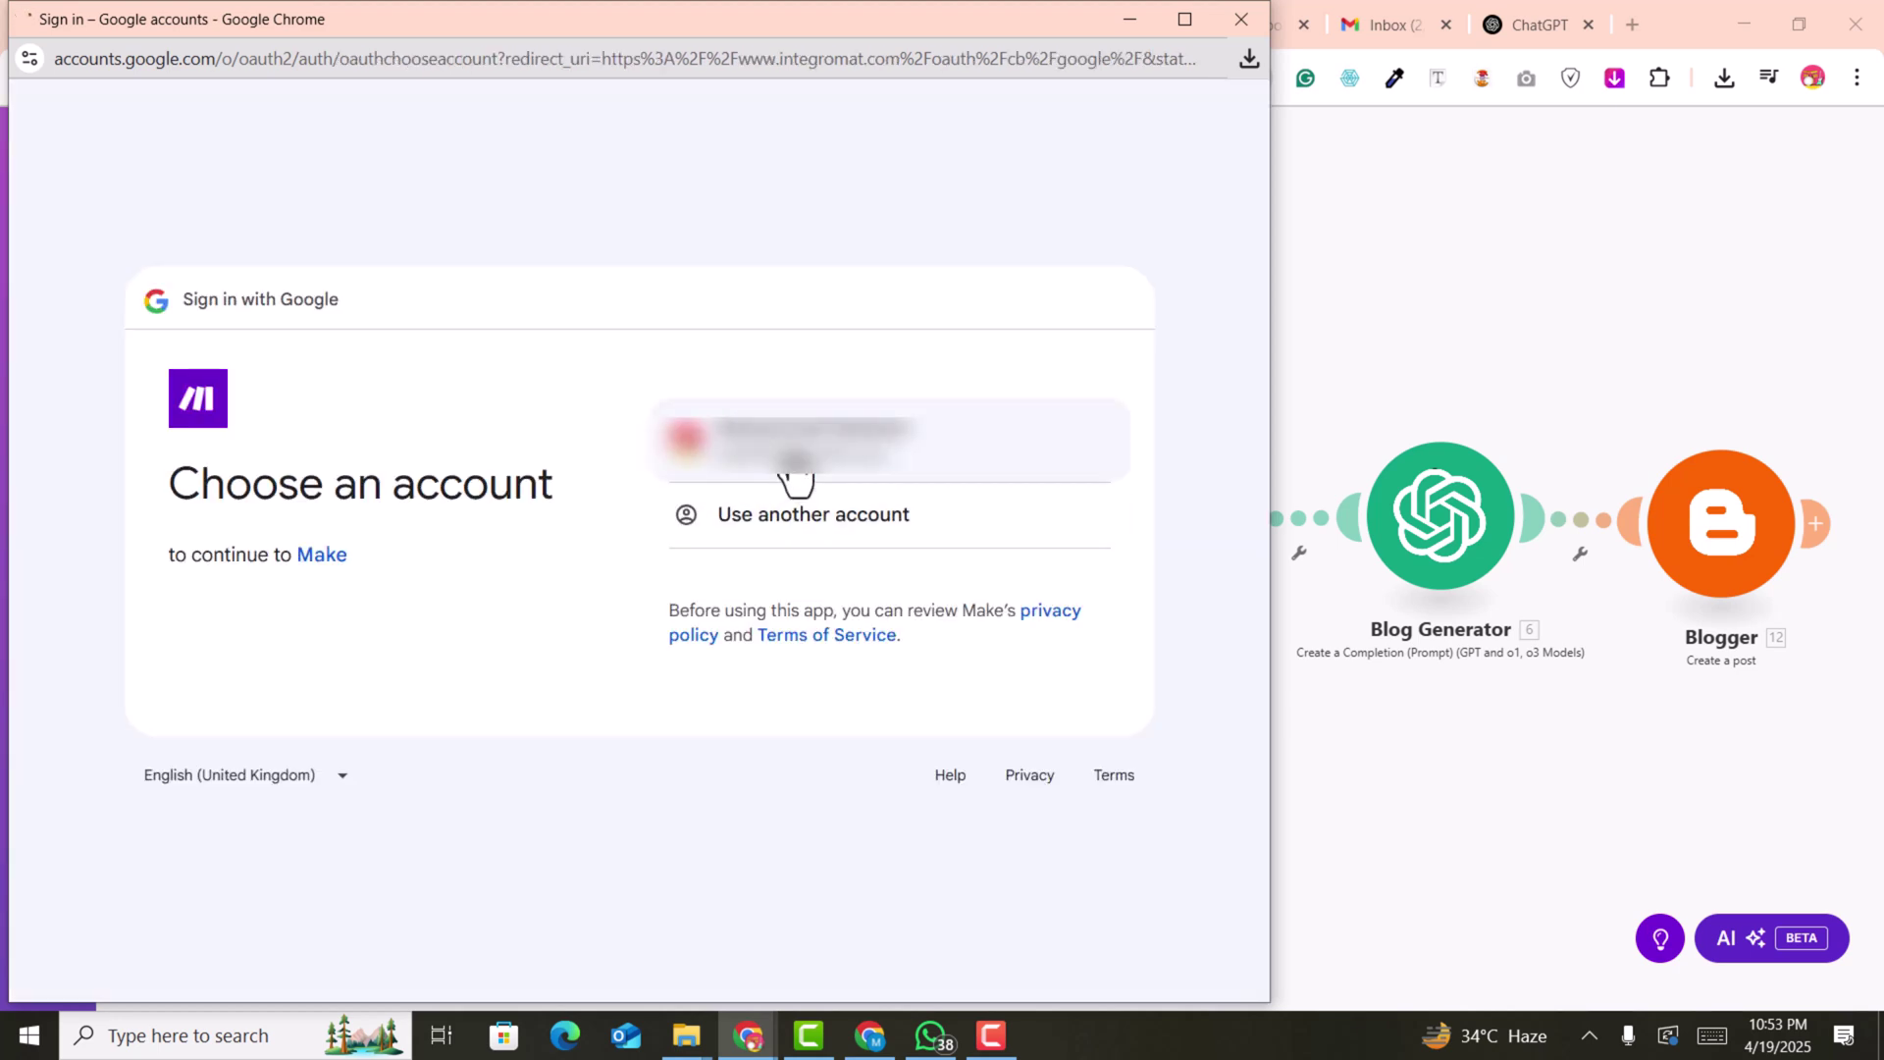
left_click(794, 460)
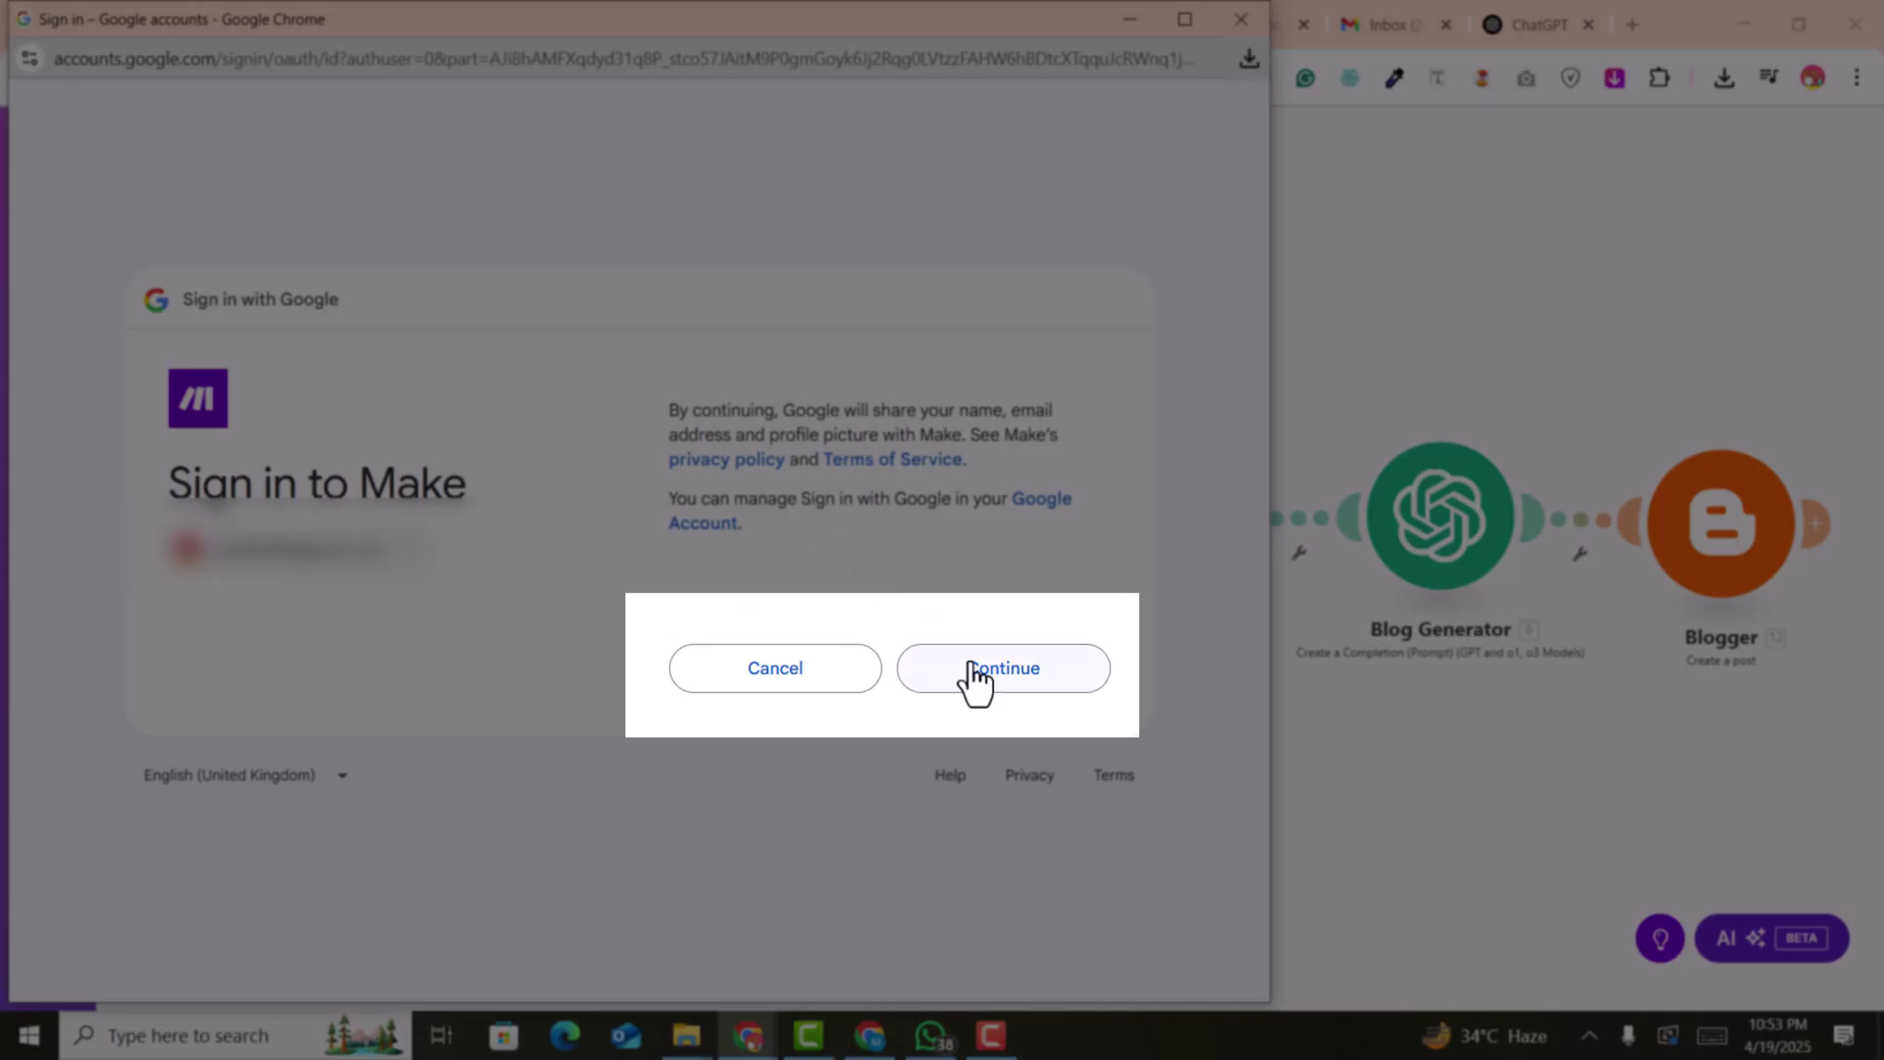
left_click(972, 667)
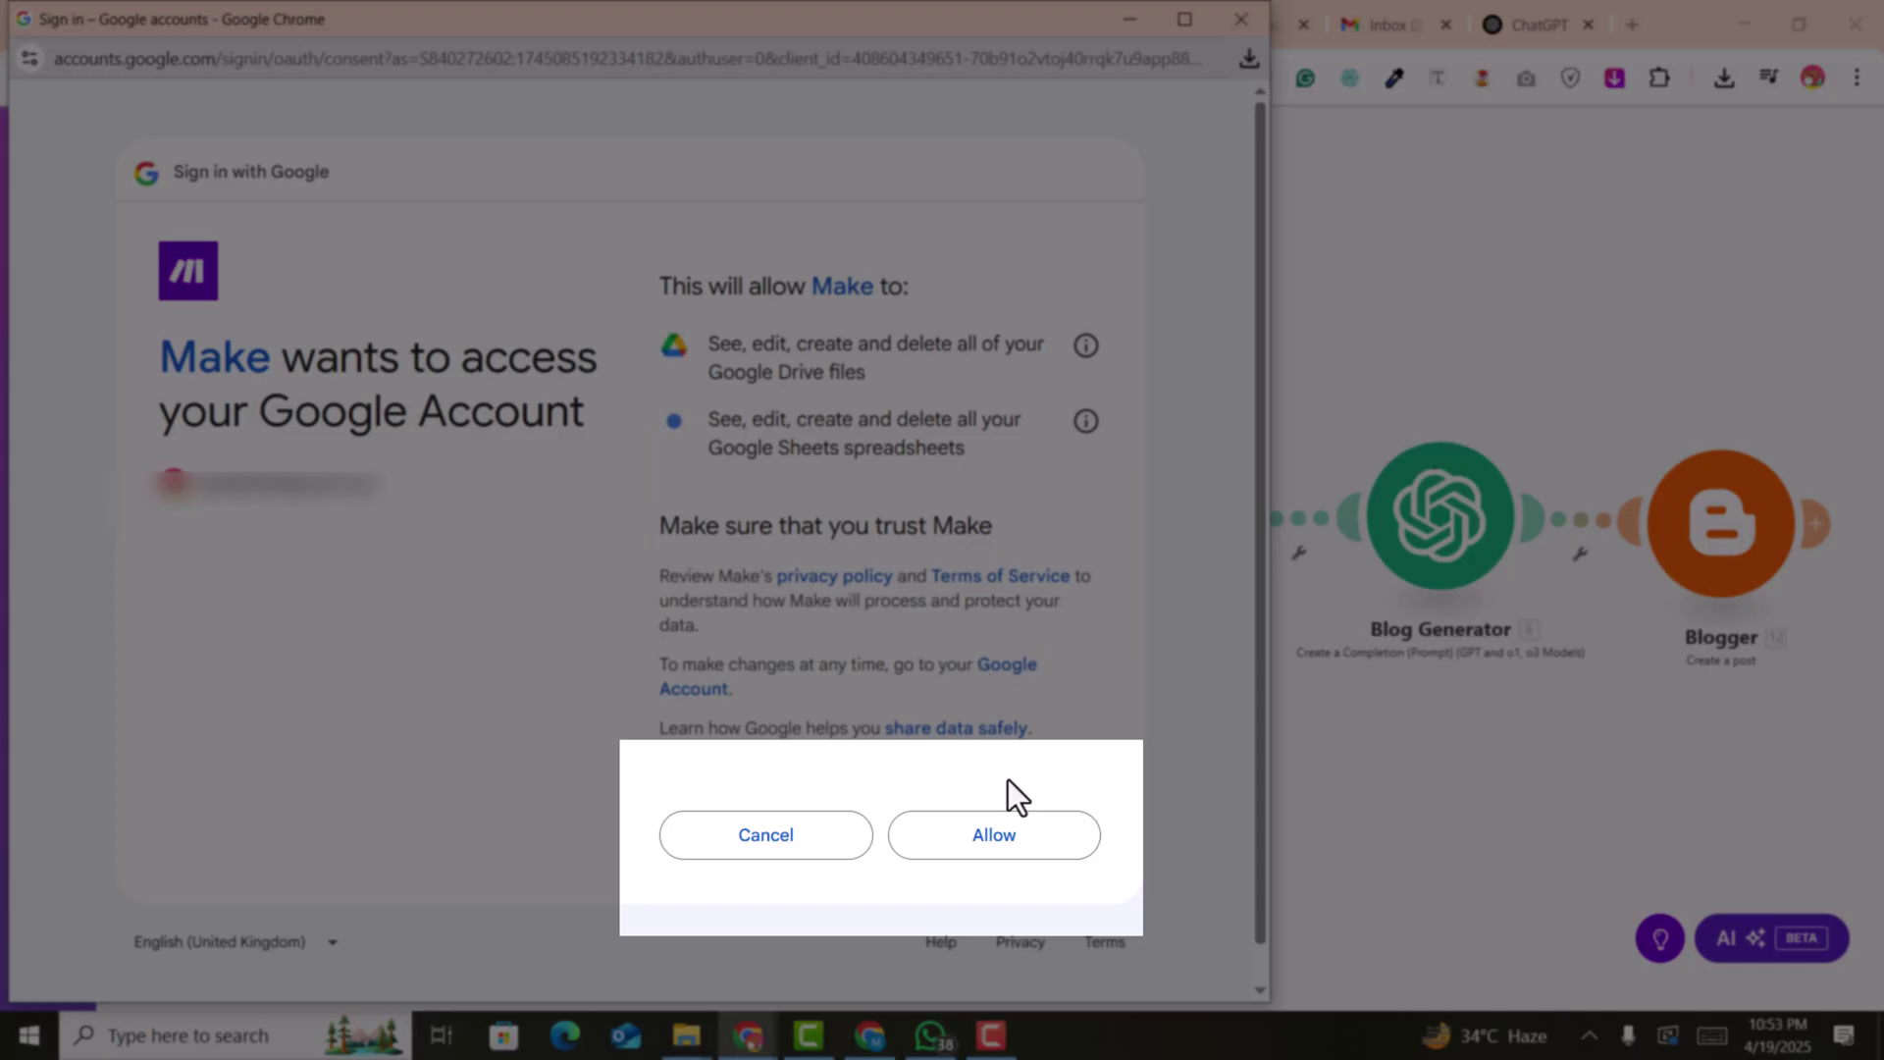
left_click(1001, 842)
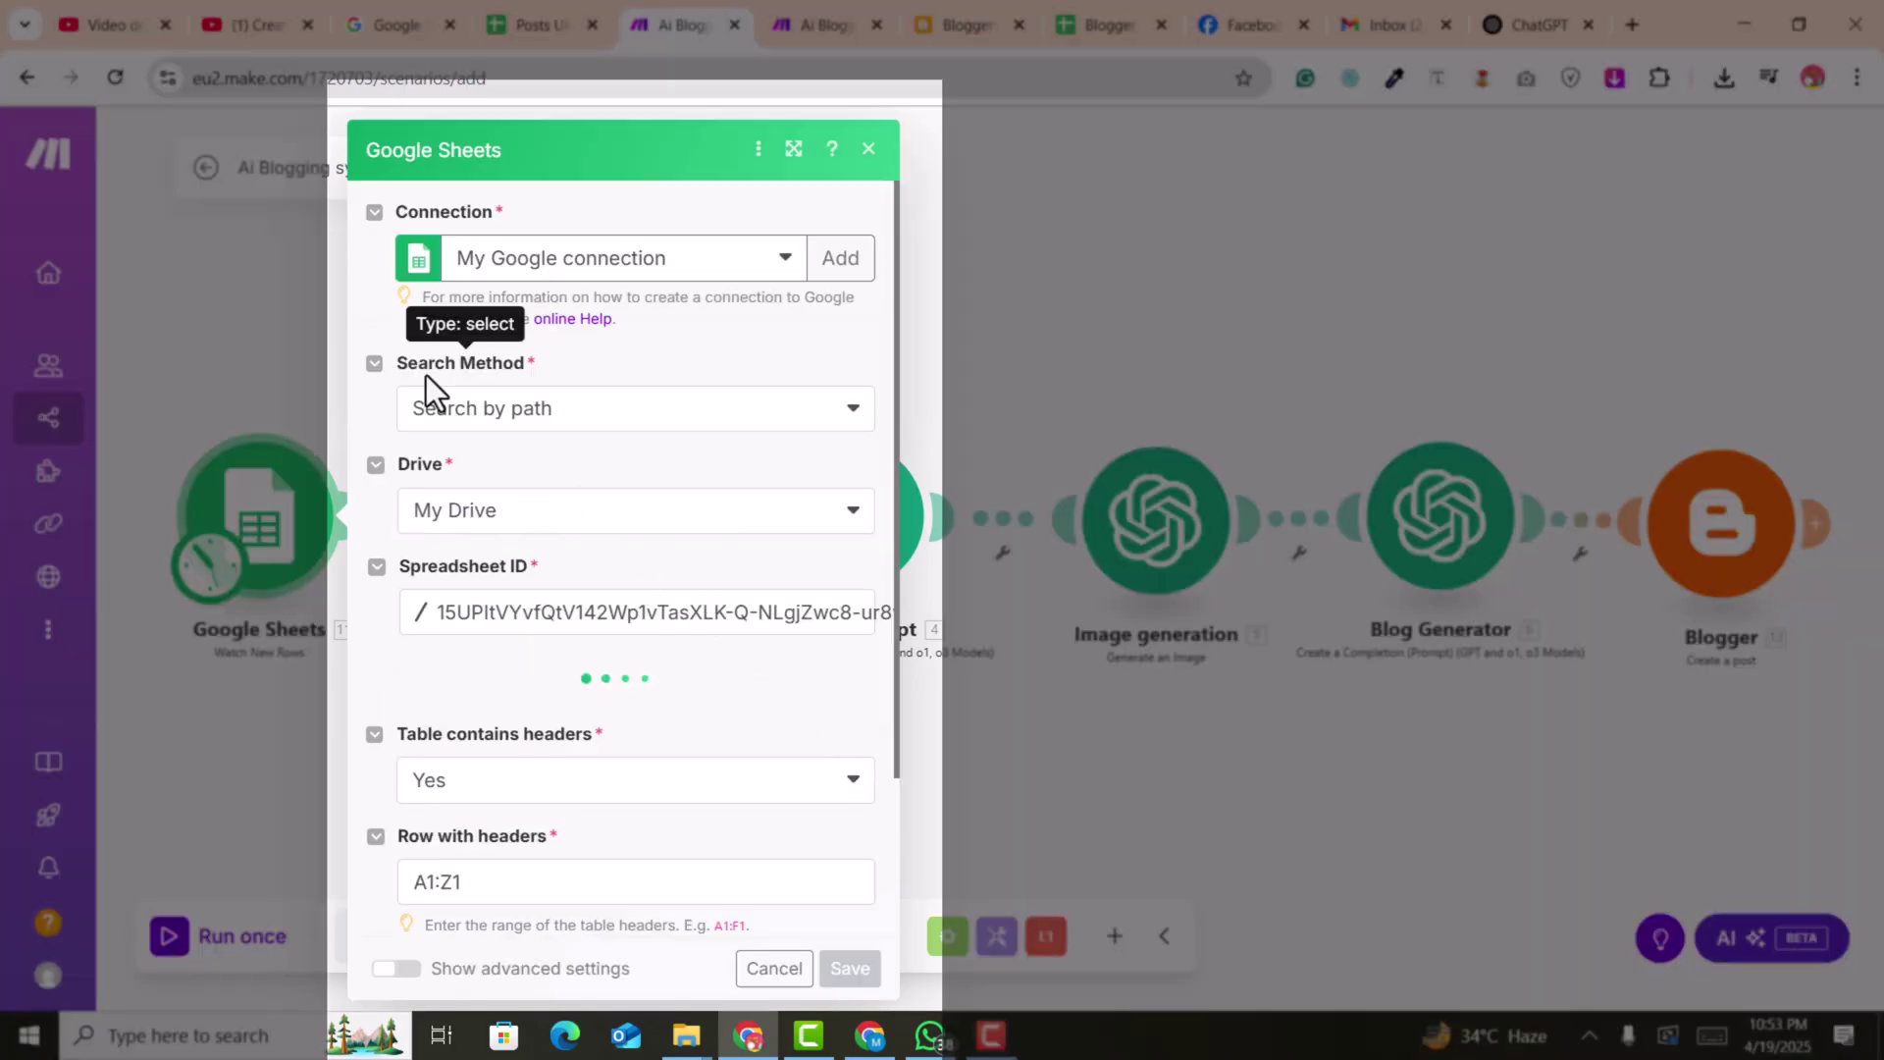
Set the Google Sheets module to watch Sheet1 of the Blogger URLs spreadsheet, found by path, and save the module settings
left_click(442, 419)
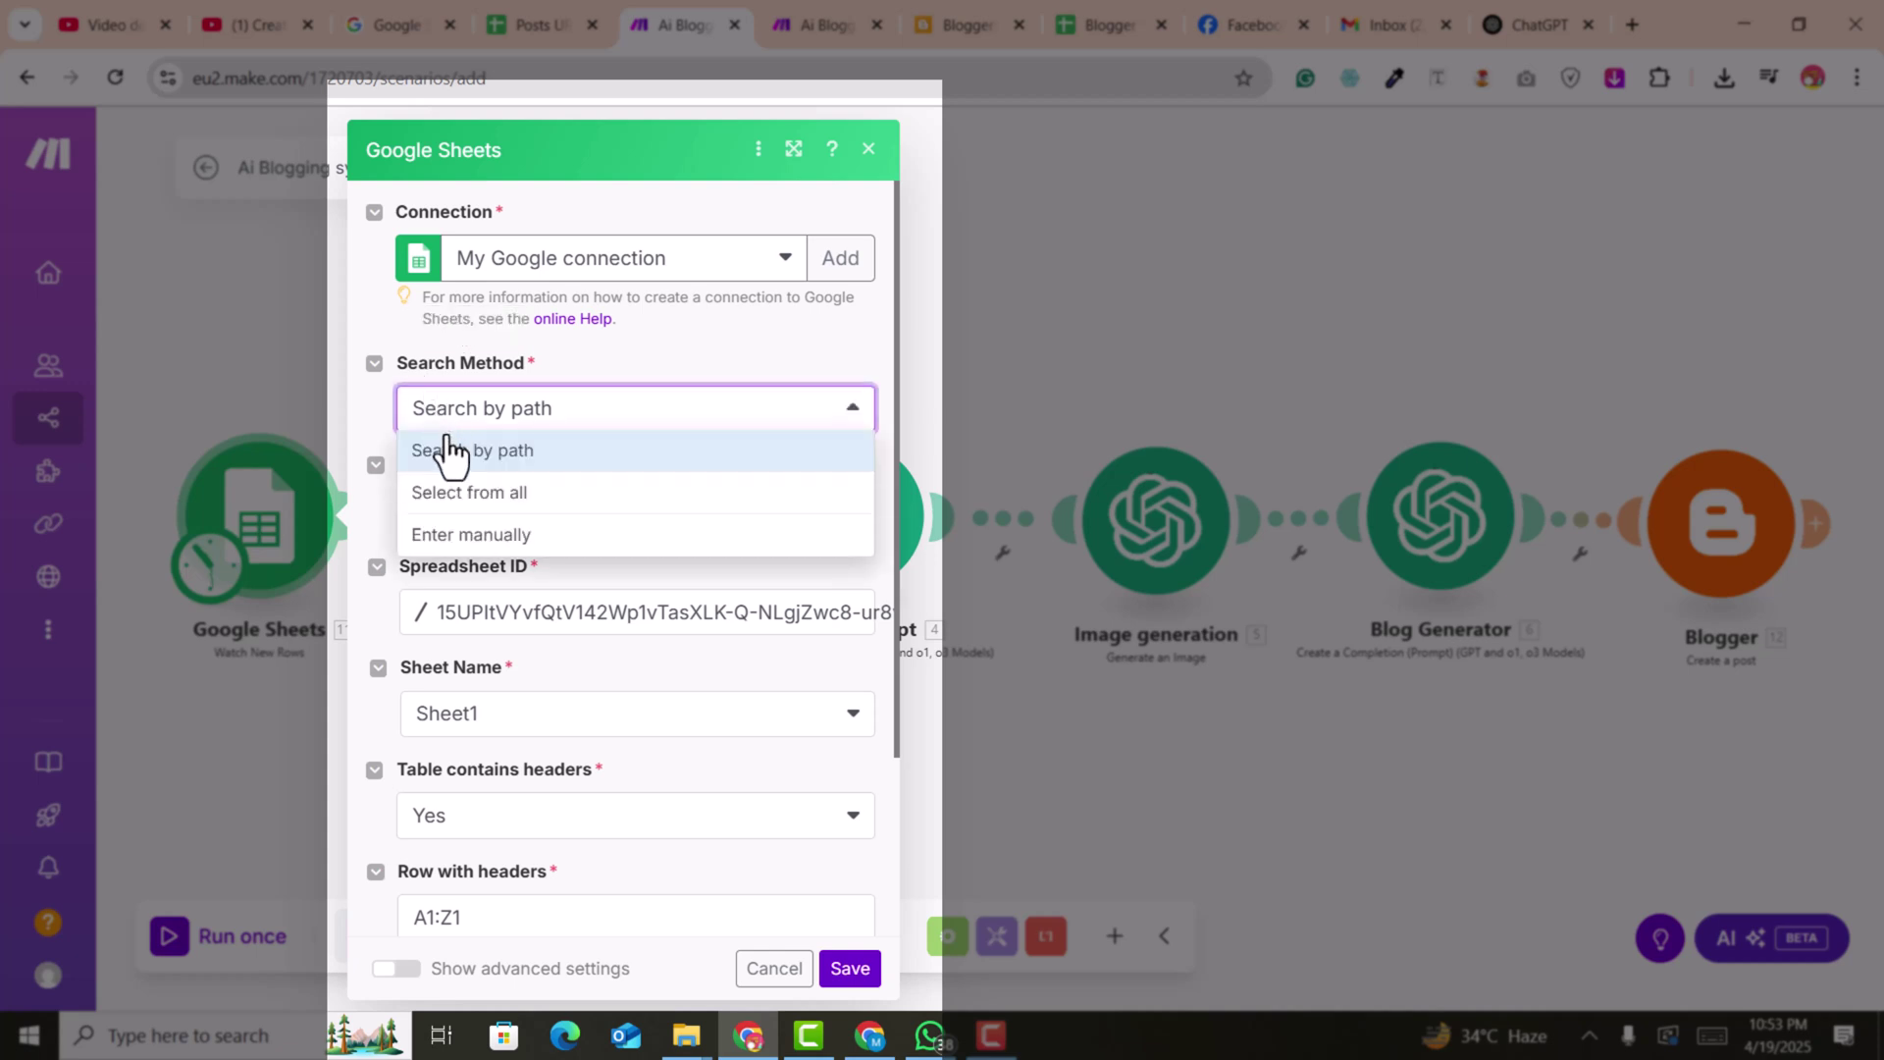
left_click(680, 391)
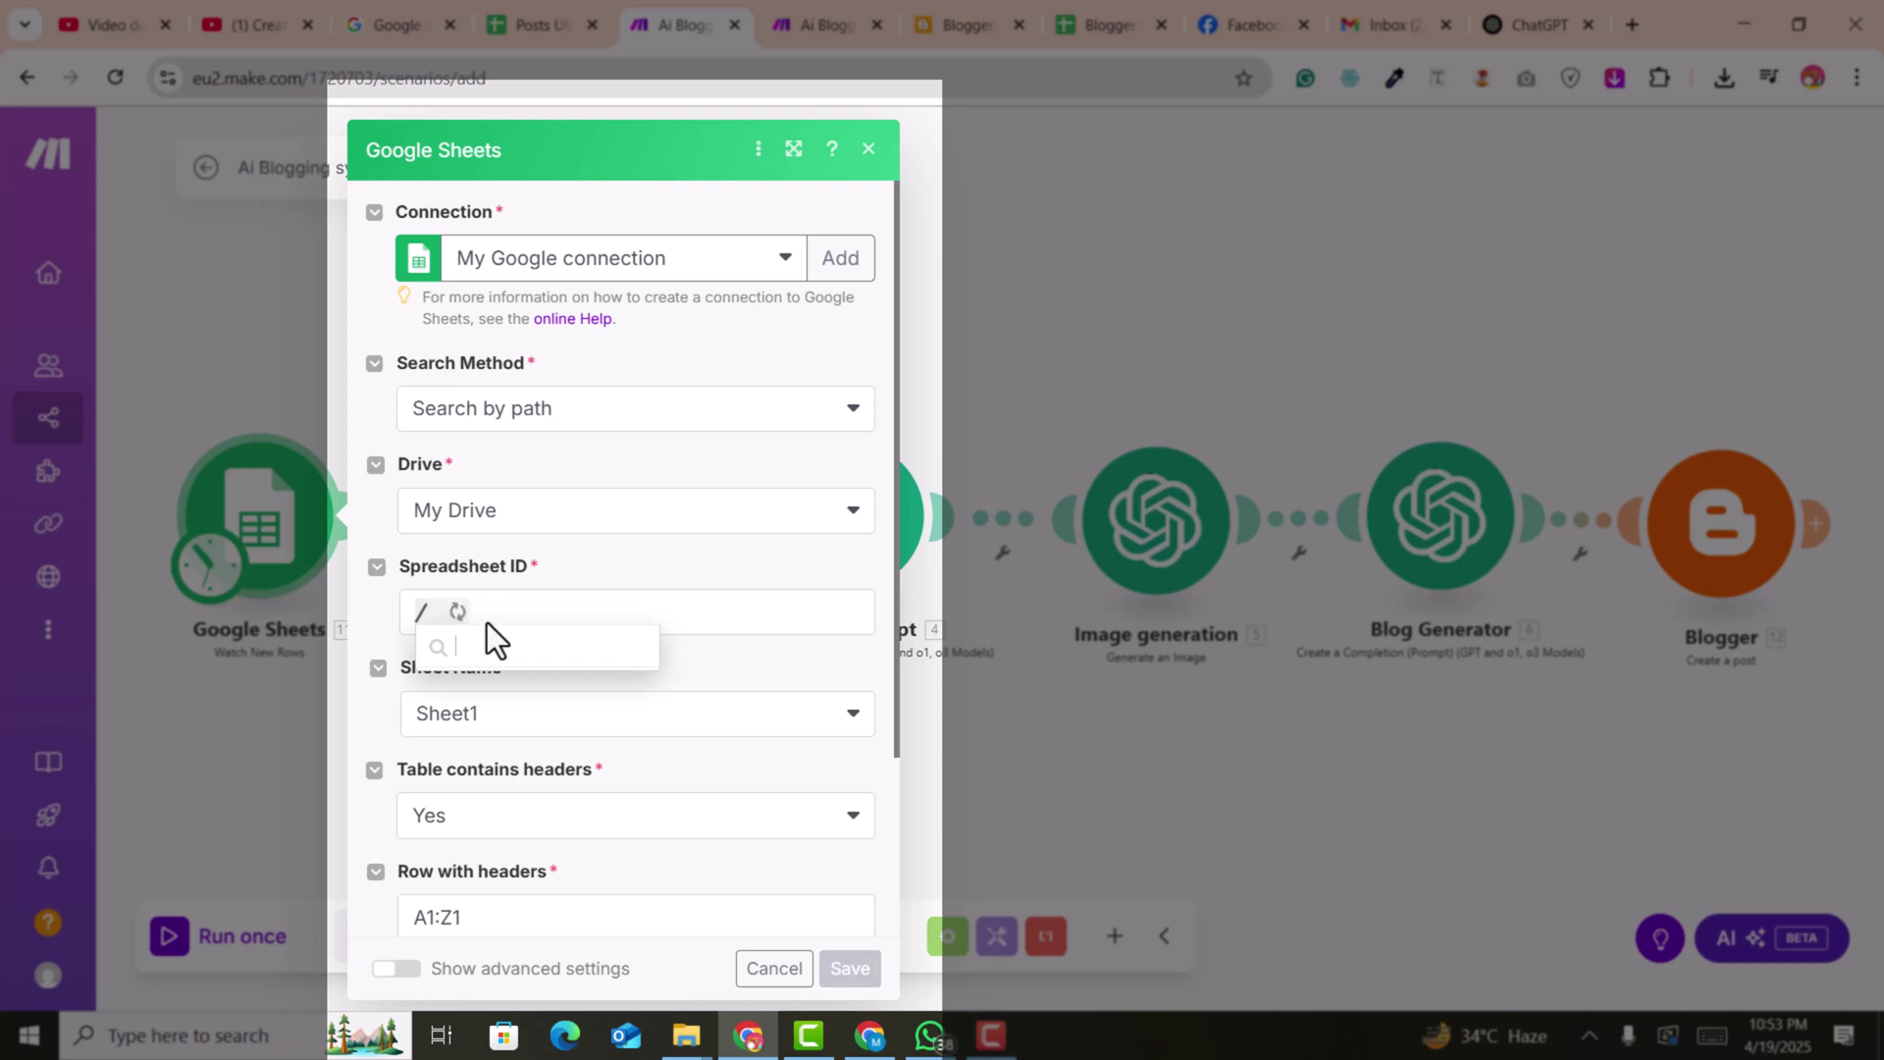
type("b")
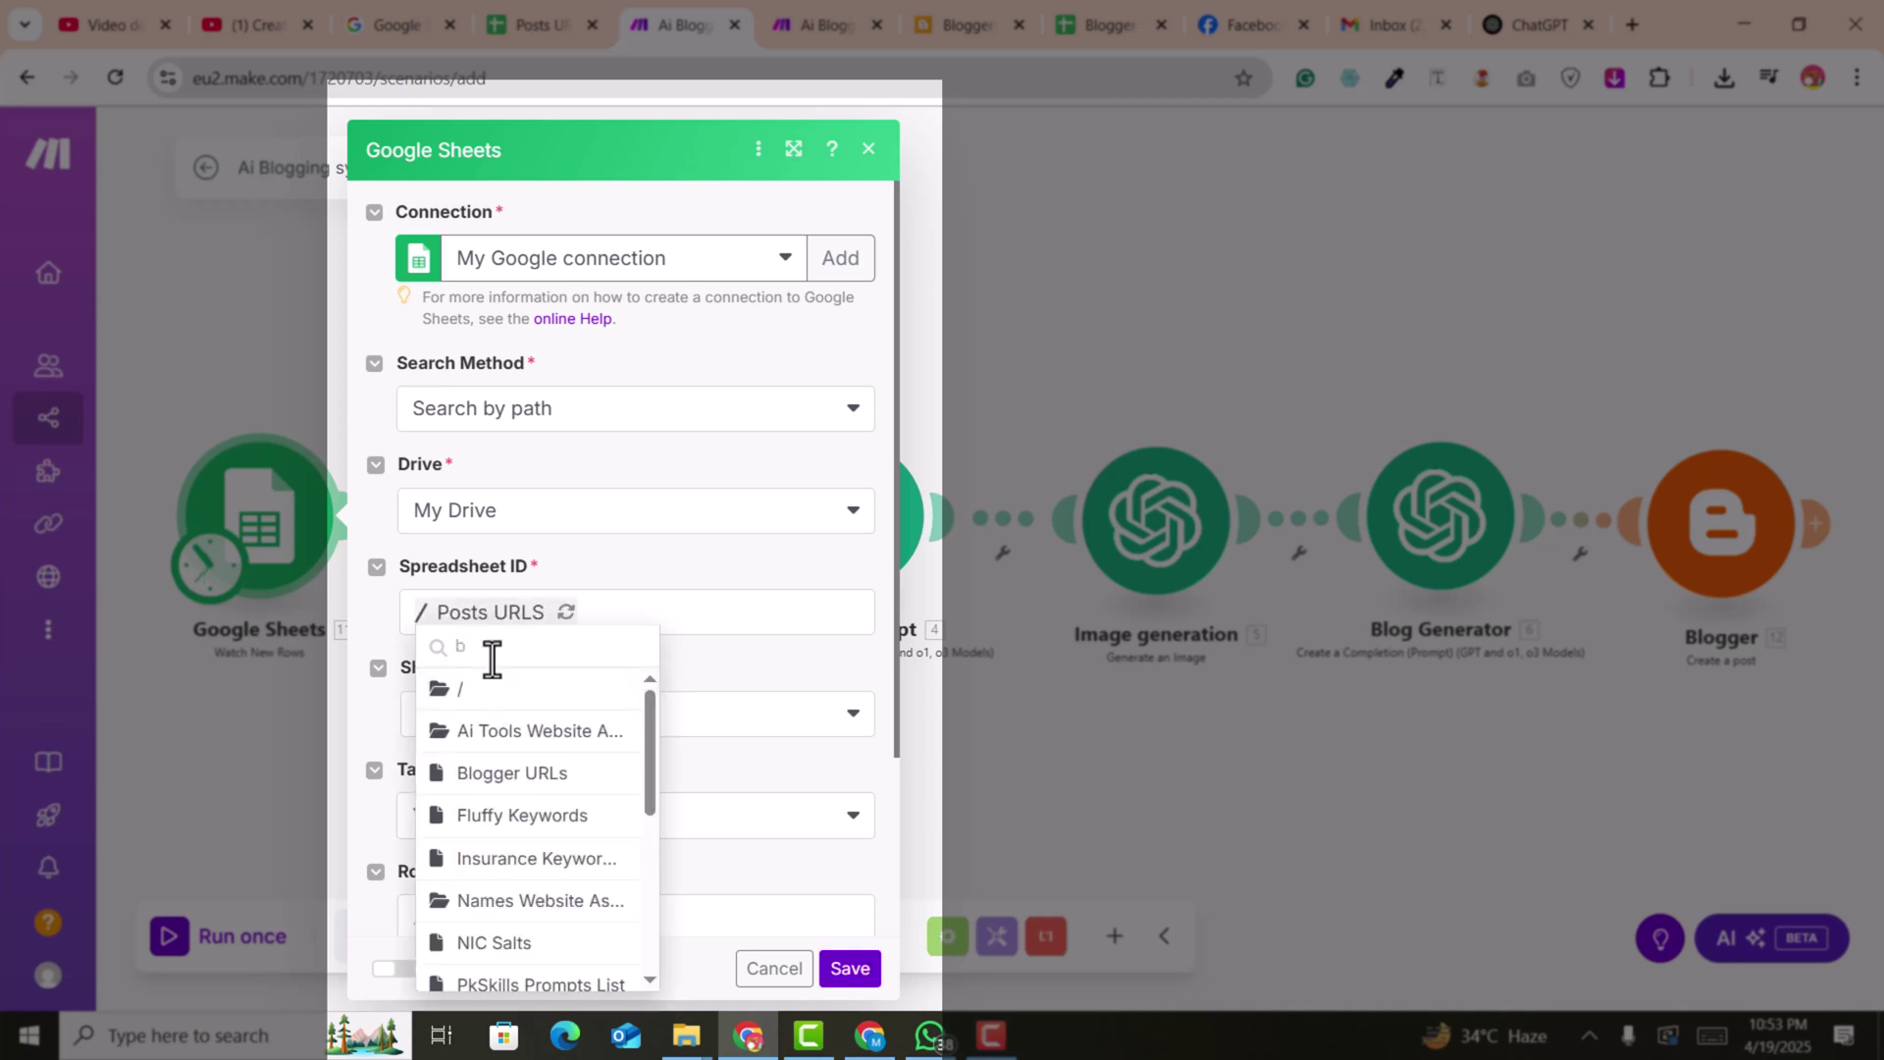
type("l")
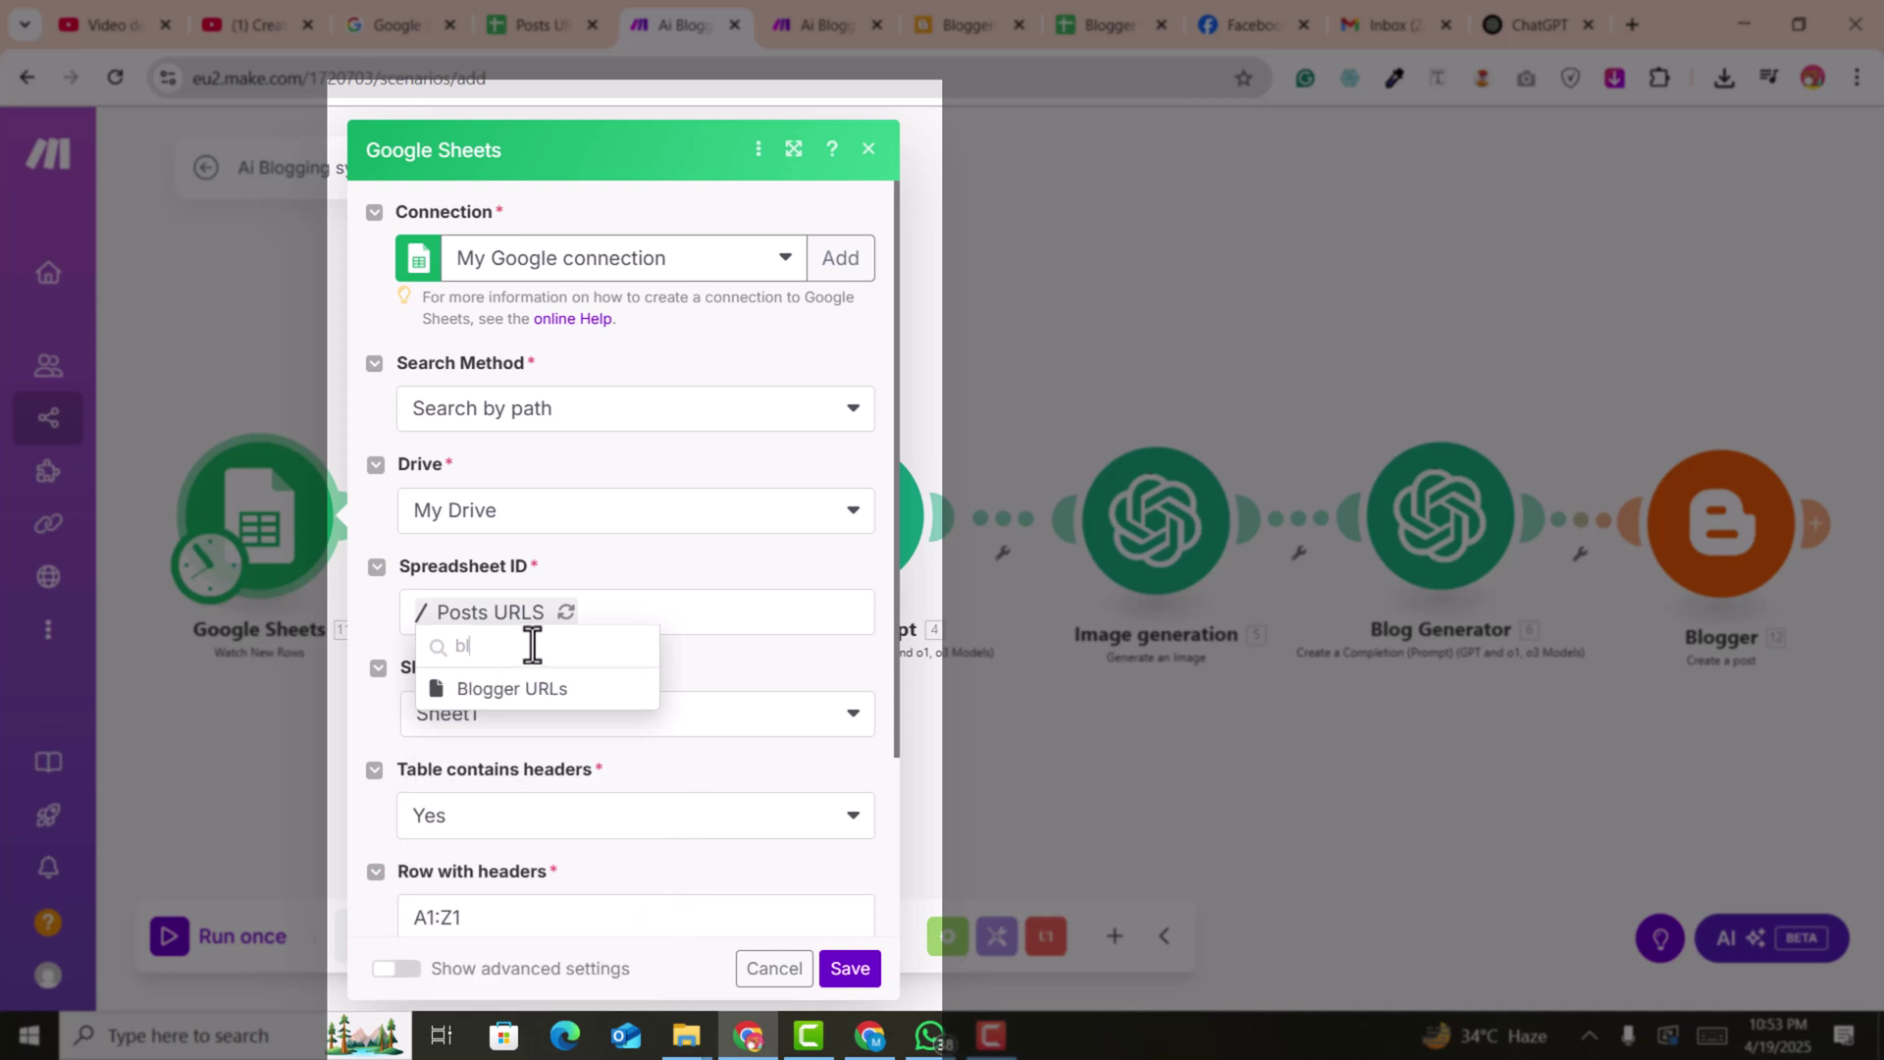
left_click(509, 695)
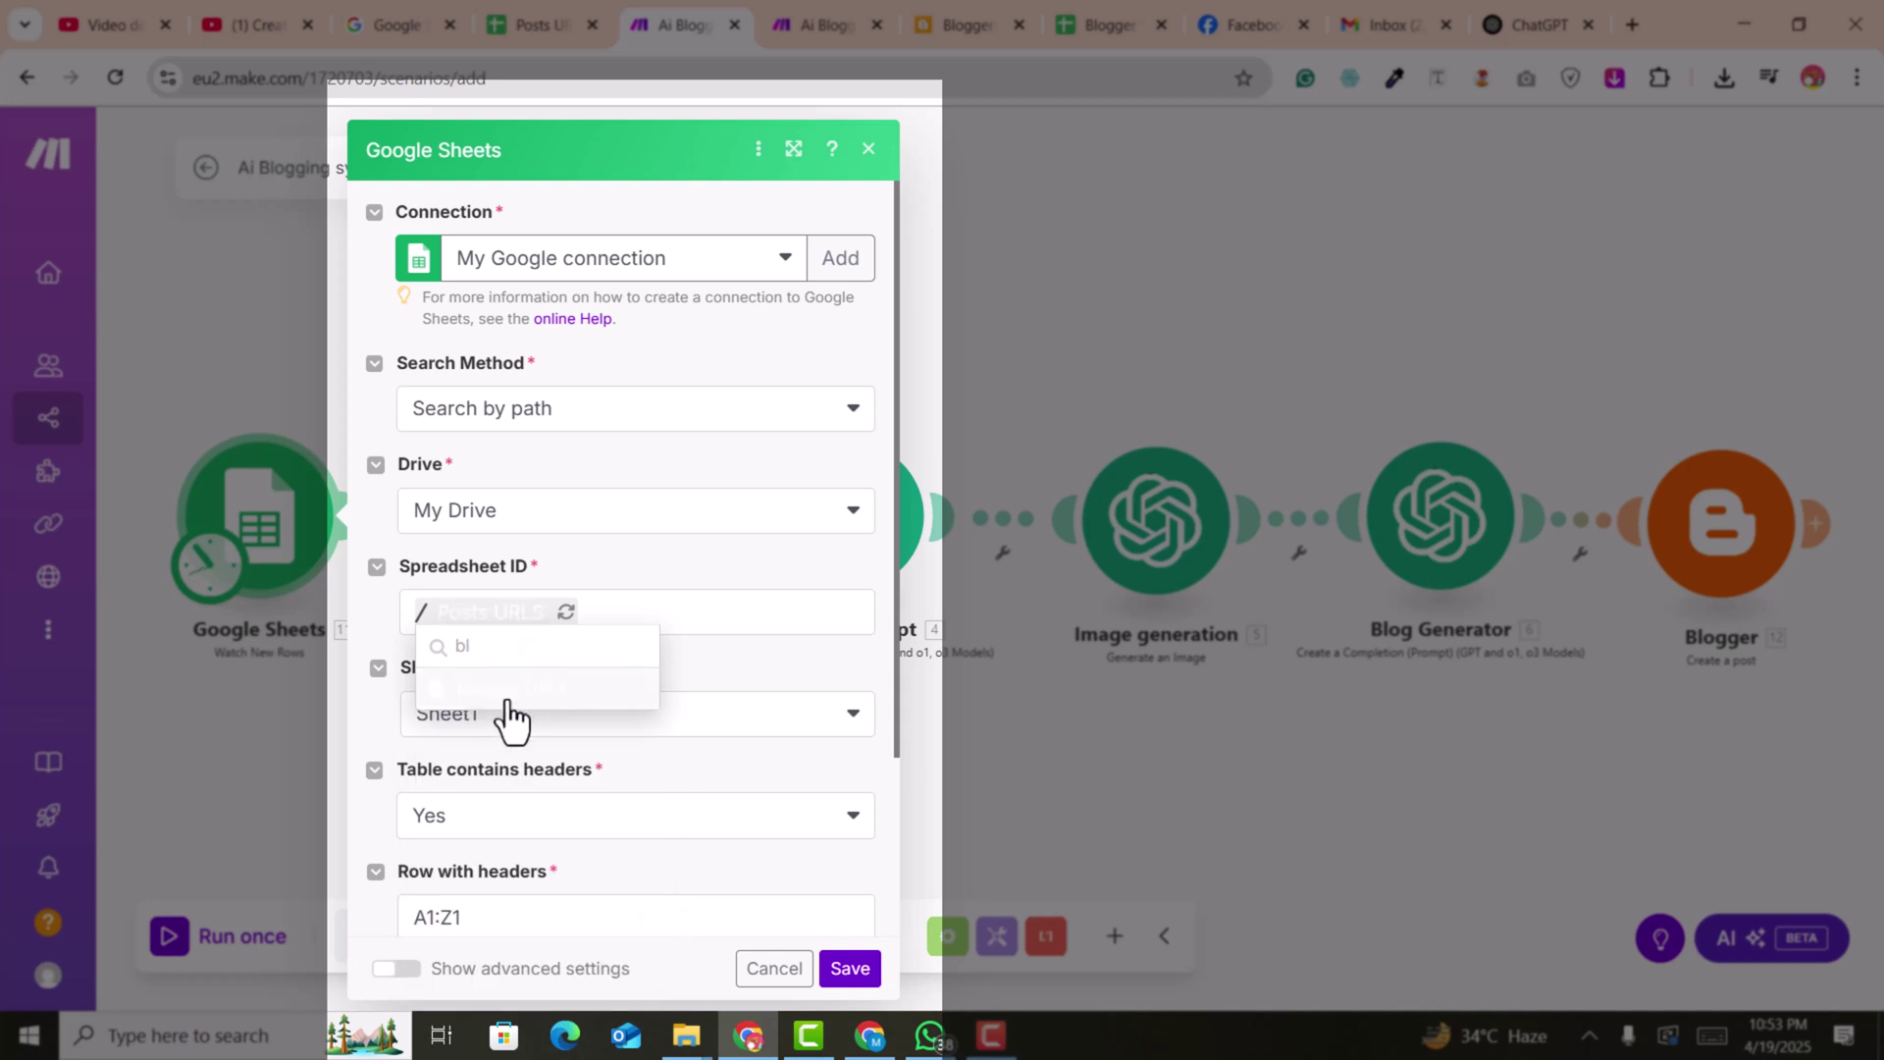
left_click(601, 749)
left_click(628, 664)
scroll(663, 618, "down", 3)
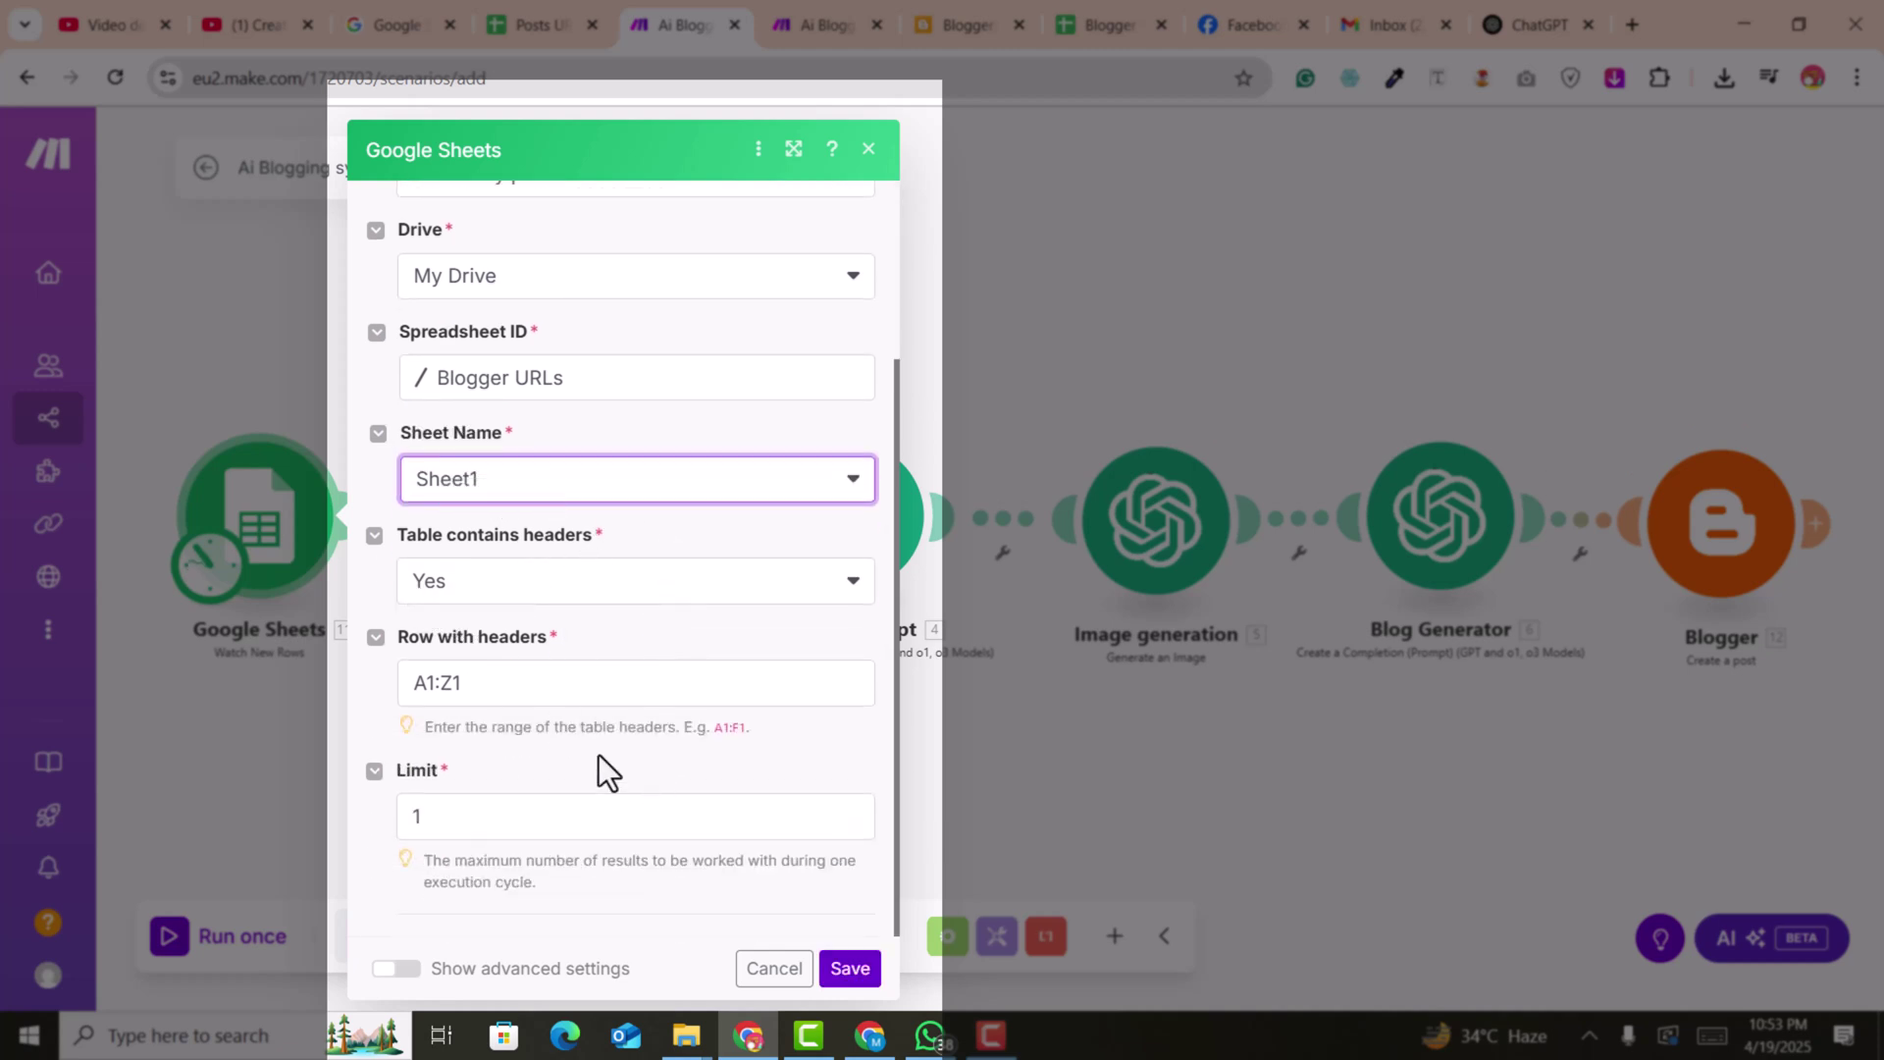
left_click(840, 962)
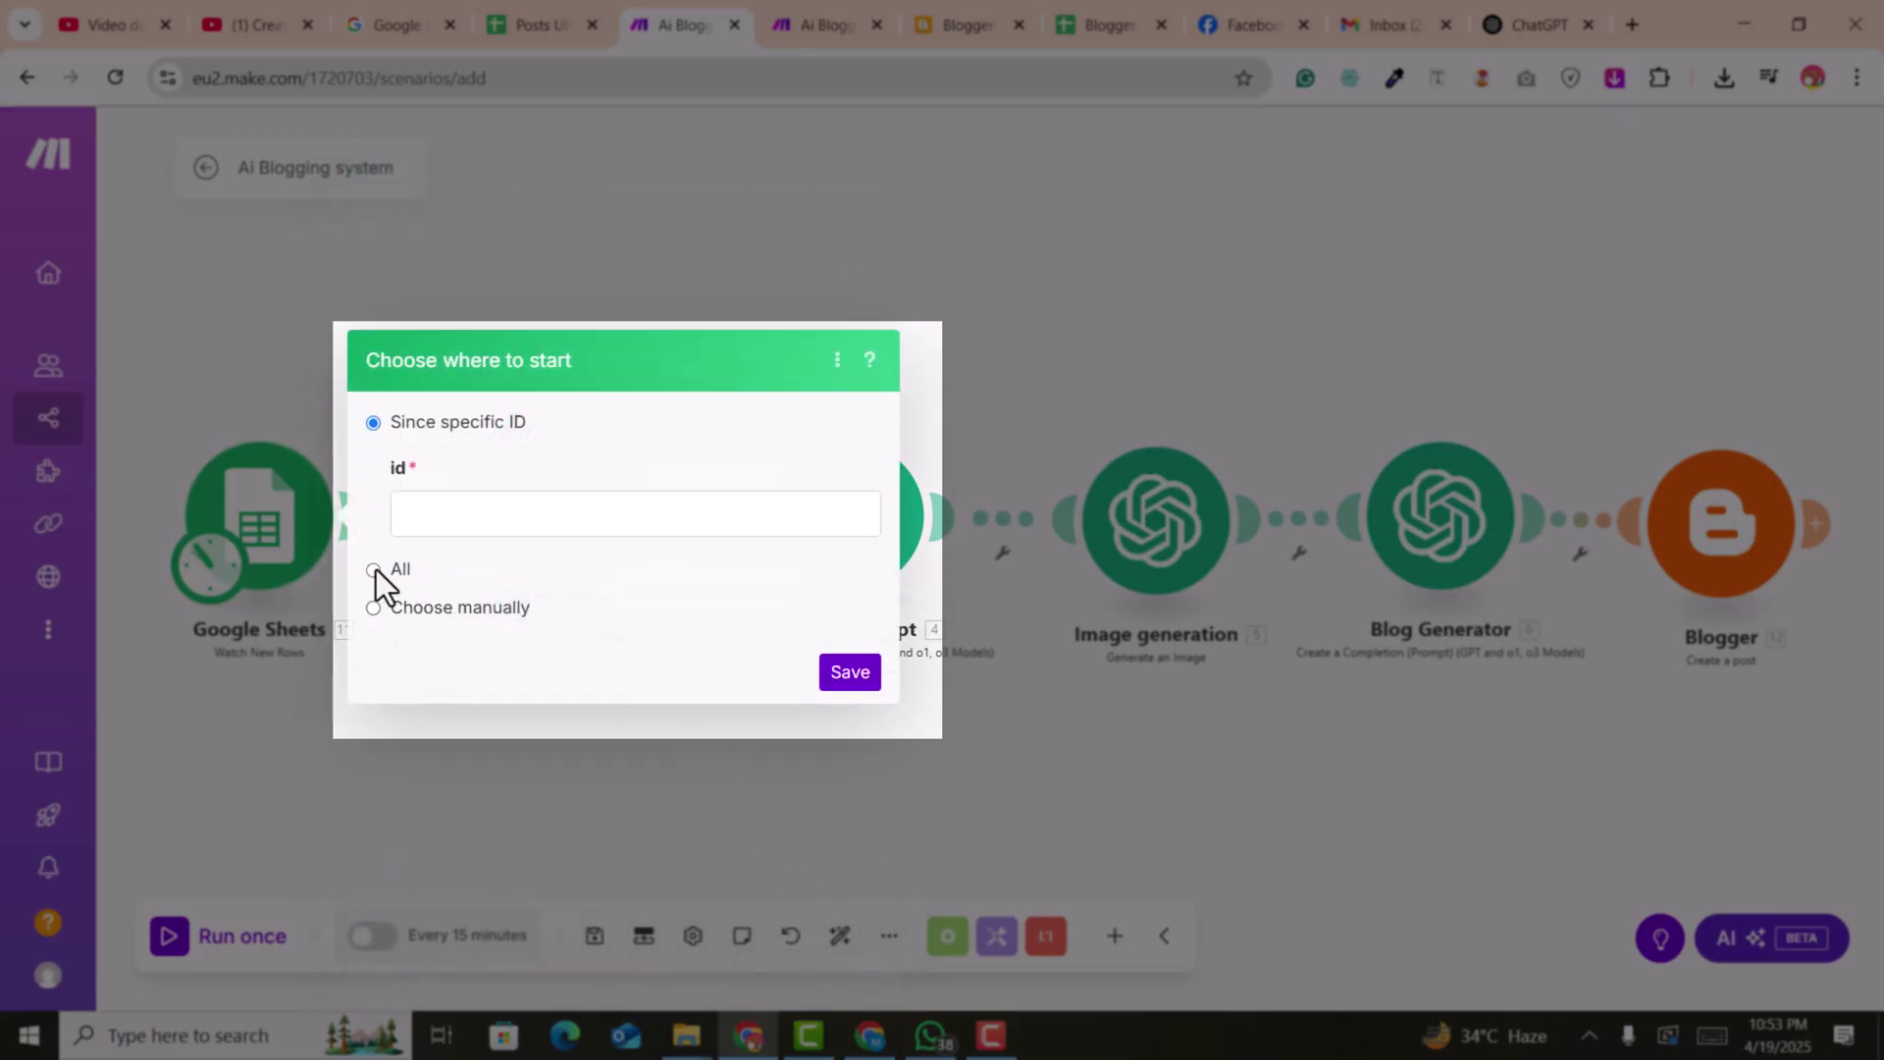
Set the Google Sheets trigger to start from All rows and save the choice
left_click(374, 569)
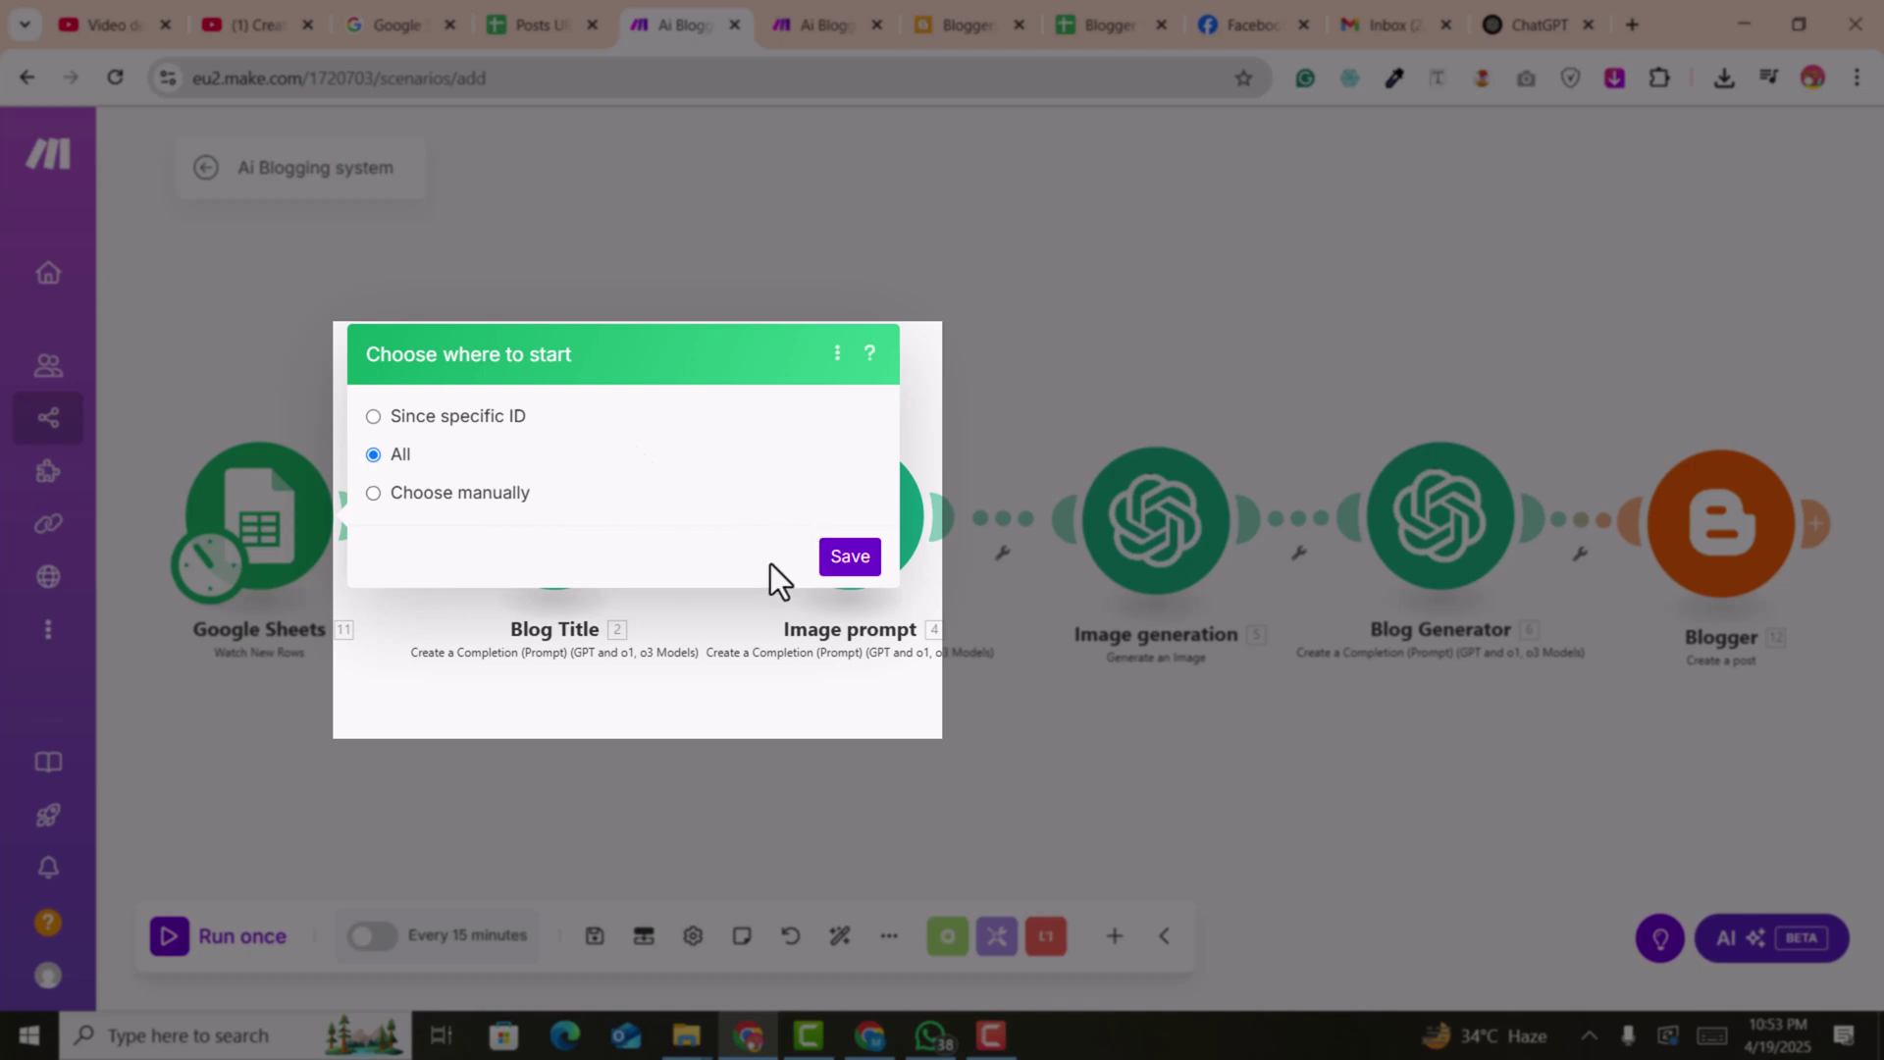
left_click(839, 556)
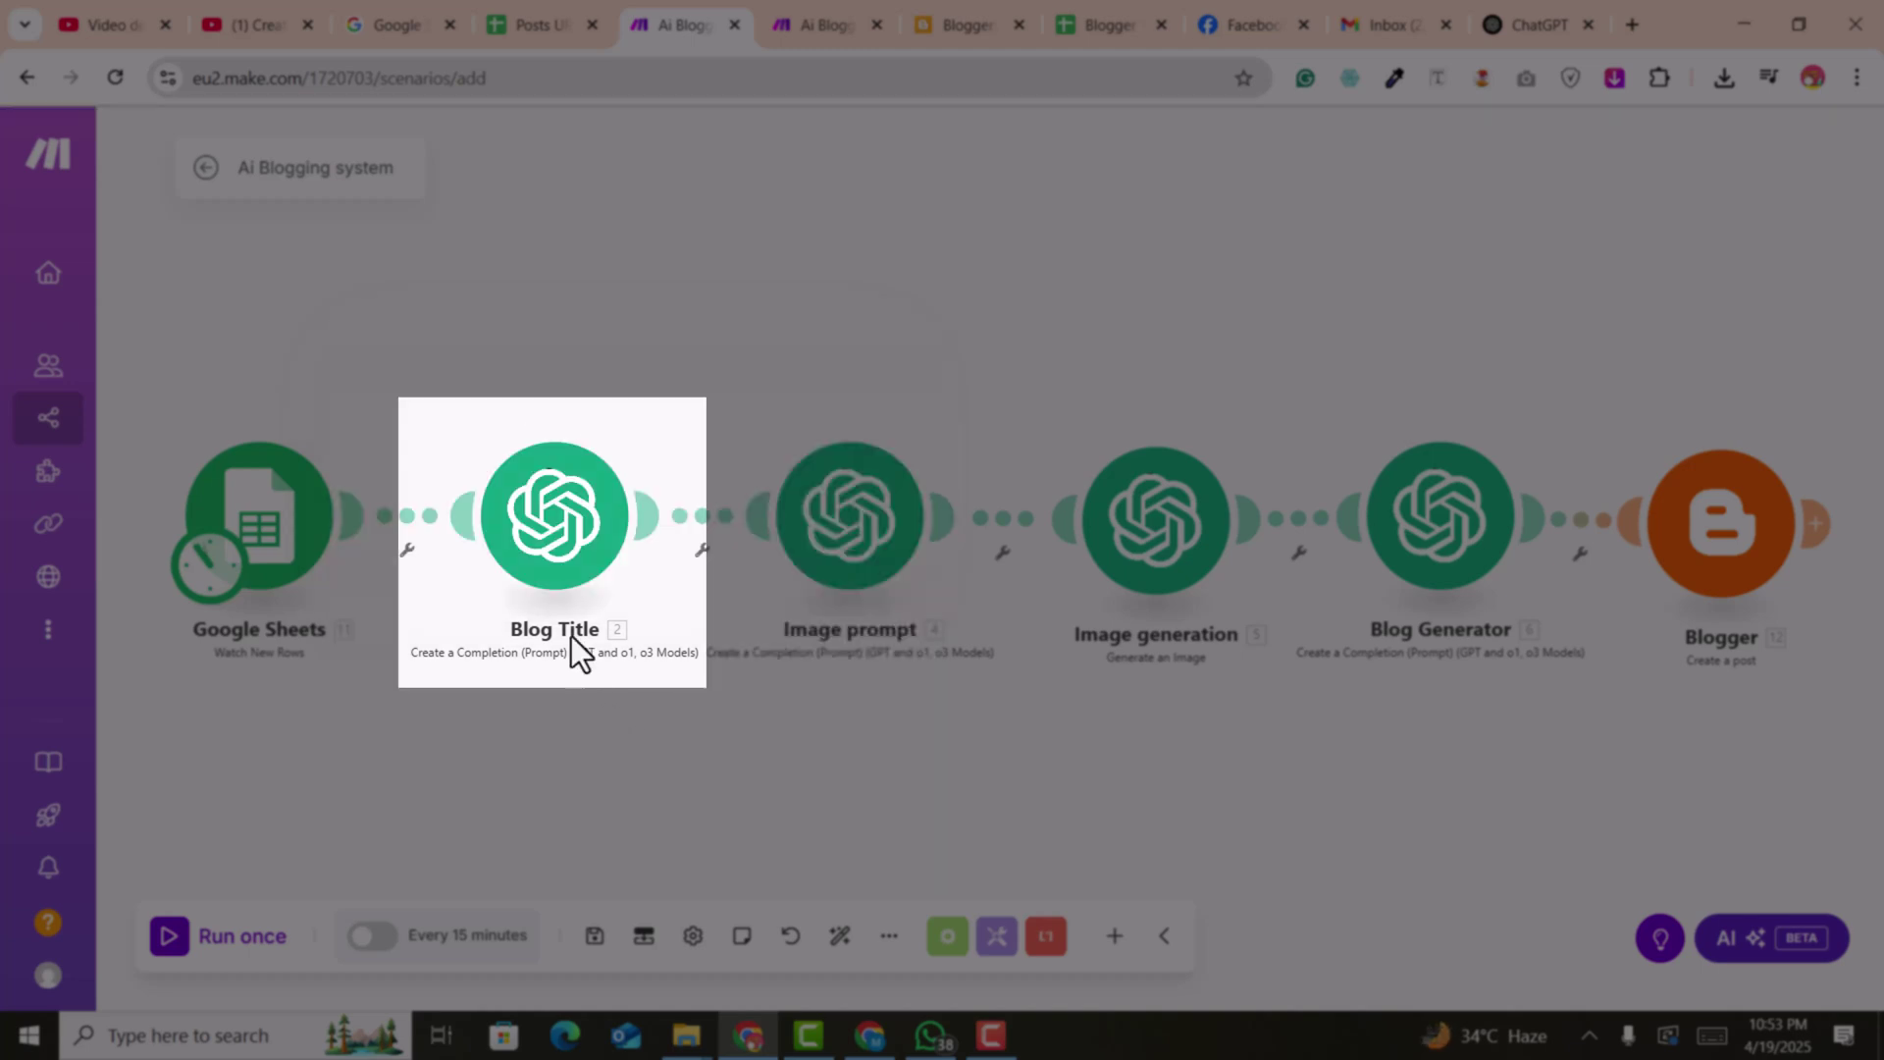
Begin a new OpenAI connection for the Blog Title module and open the OpenAI account API keys page
left_click(552, 532)
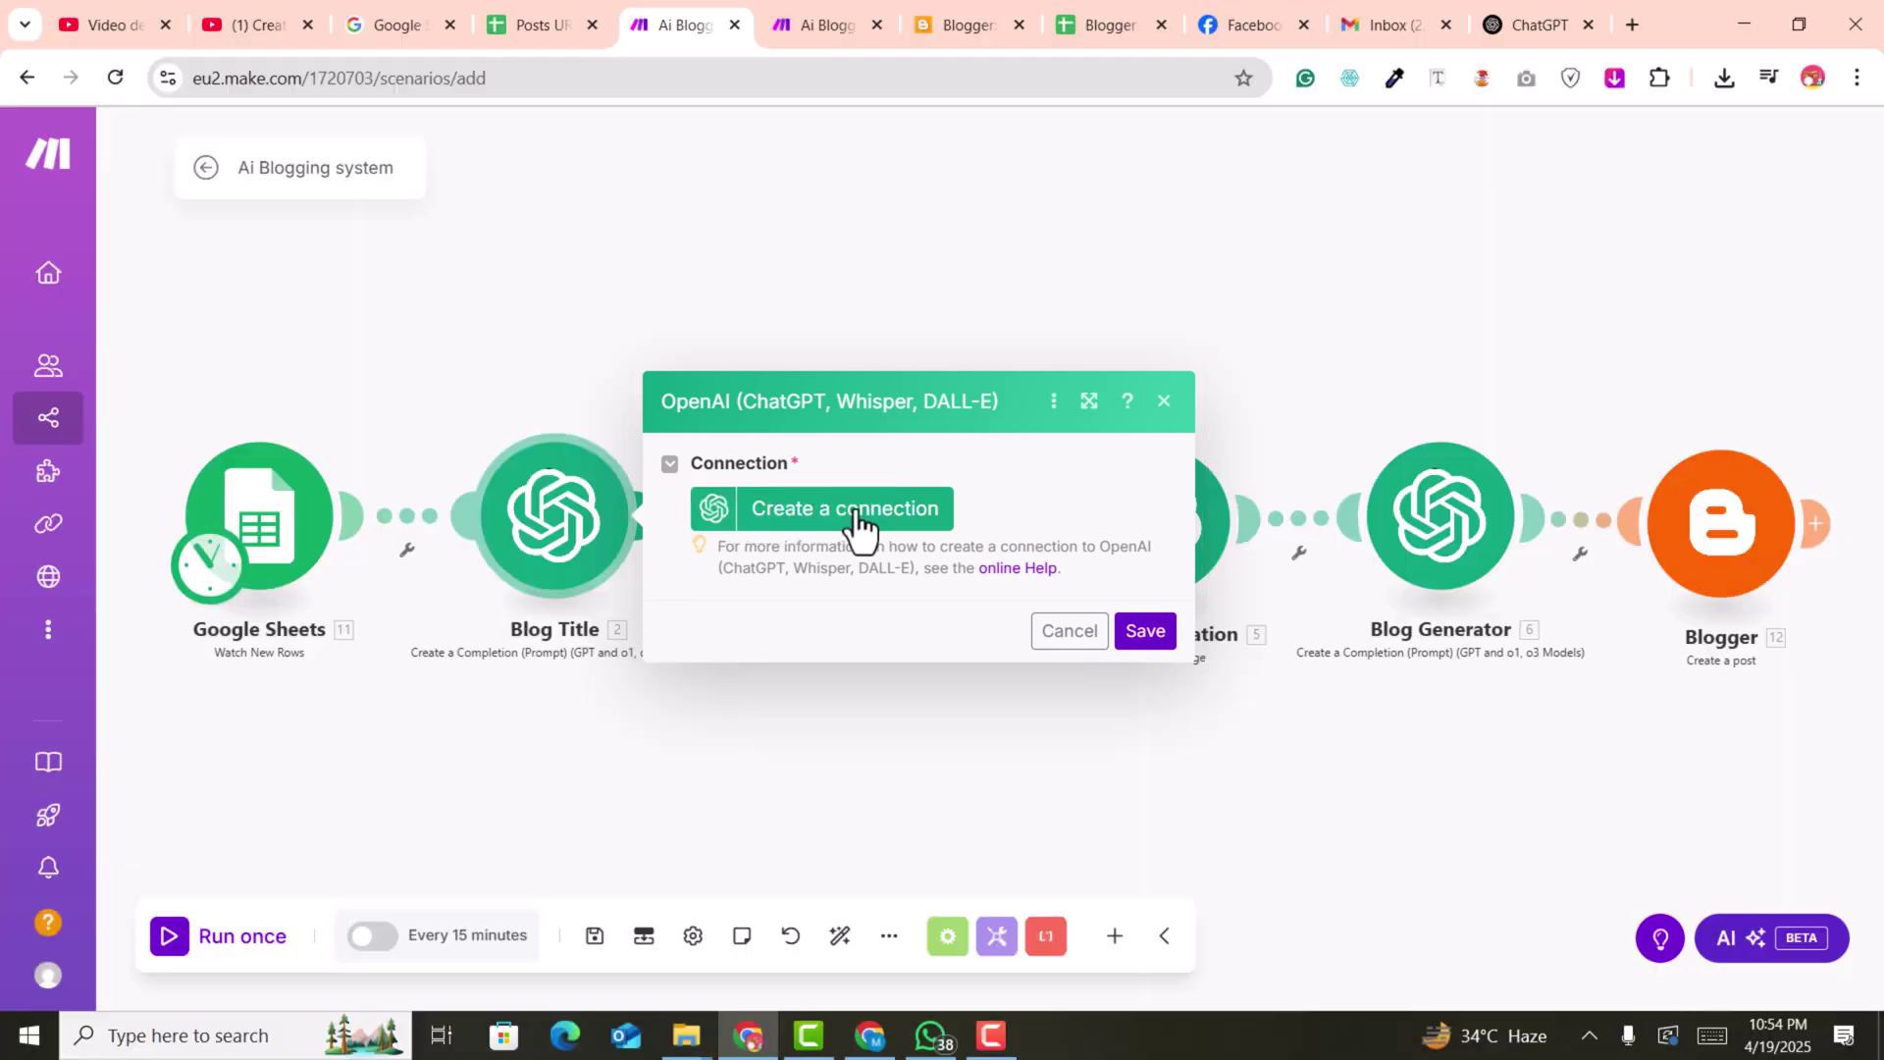
left_click(861, 512)
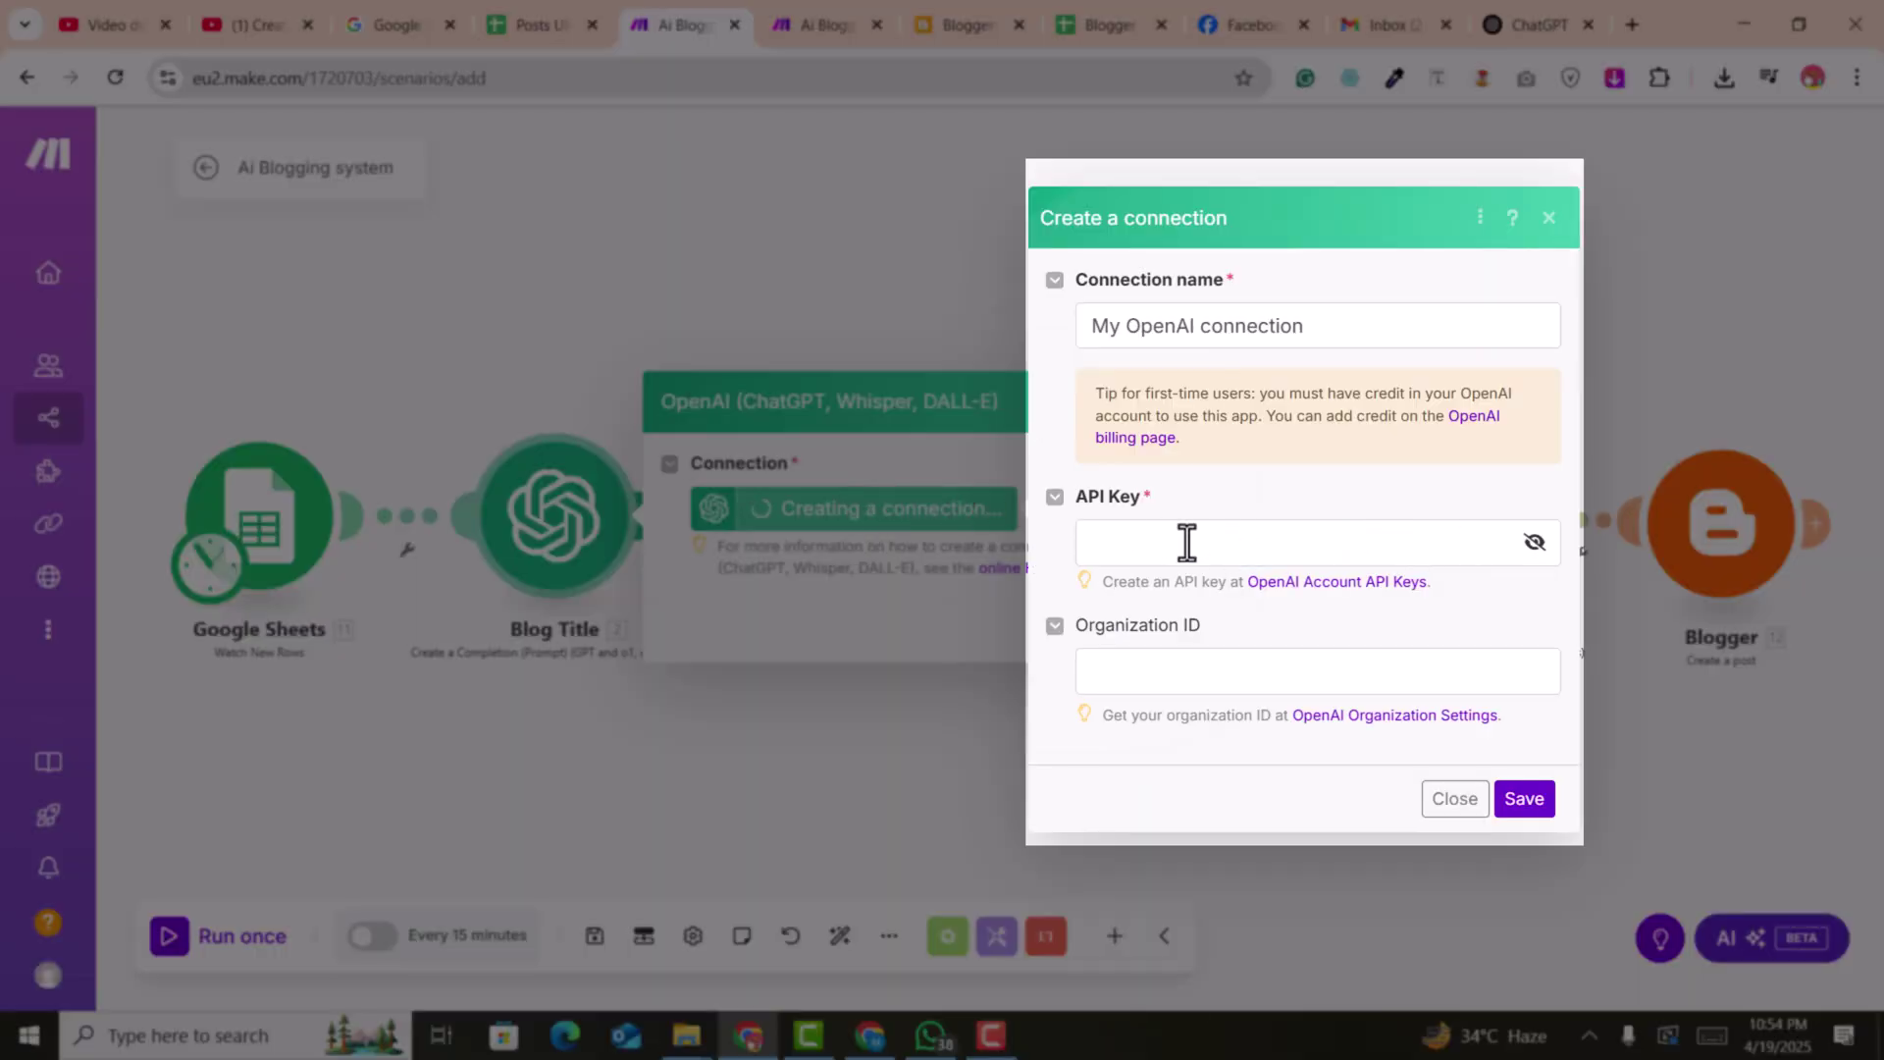
left_click(1186, 538)
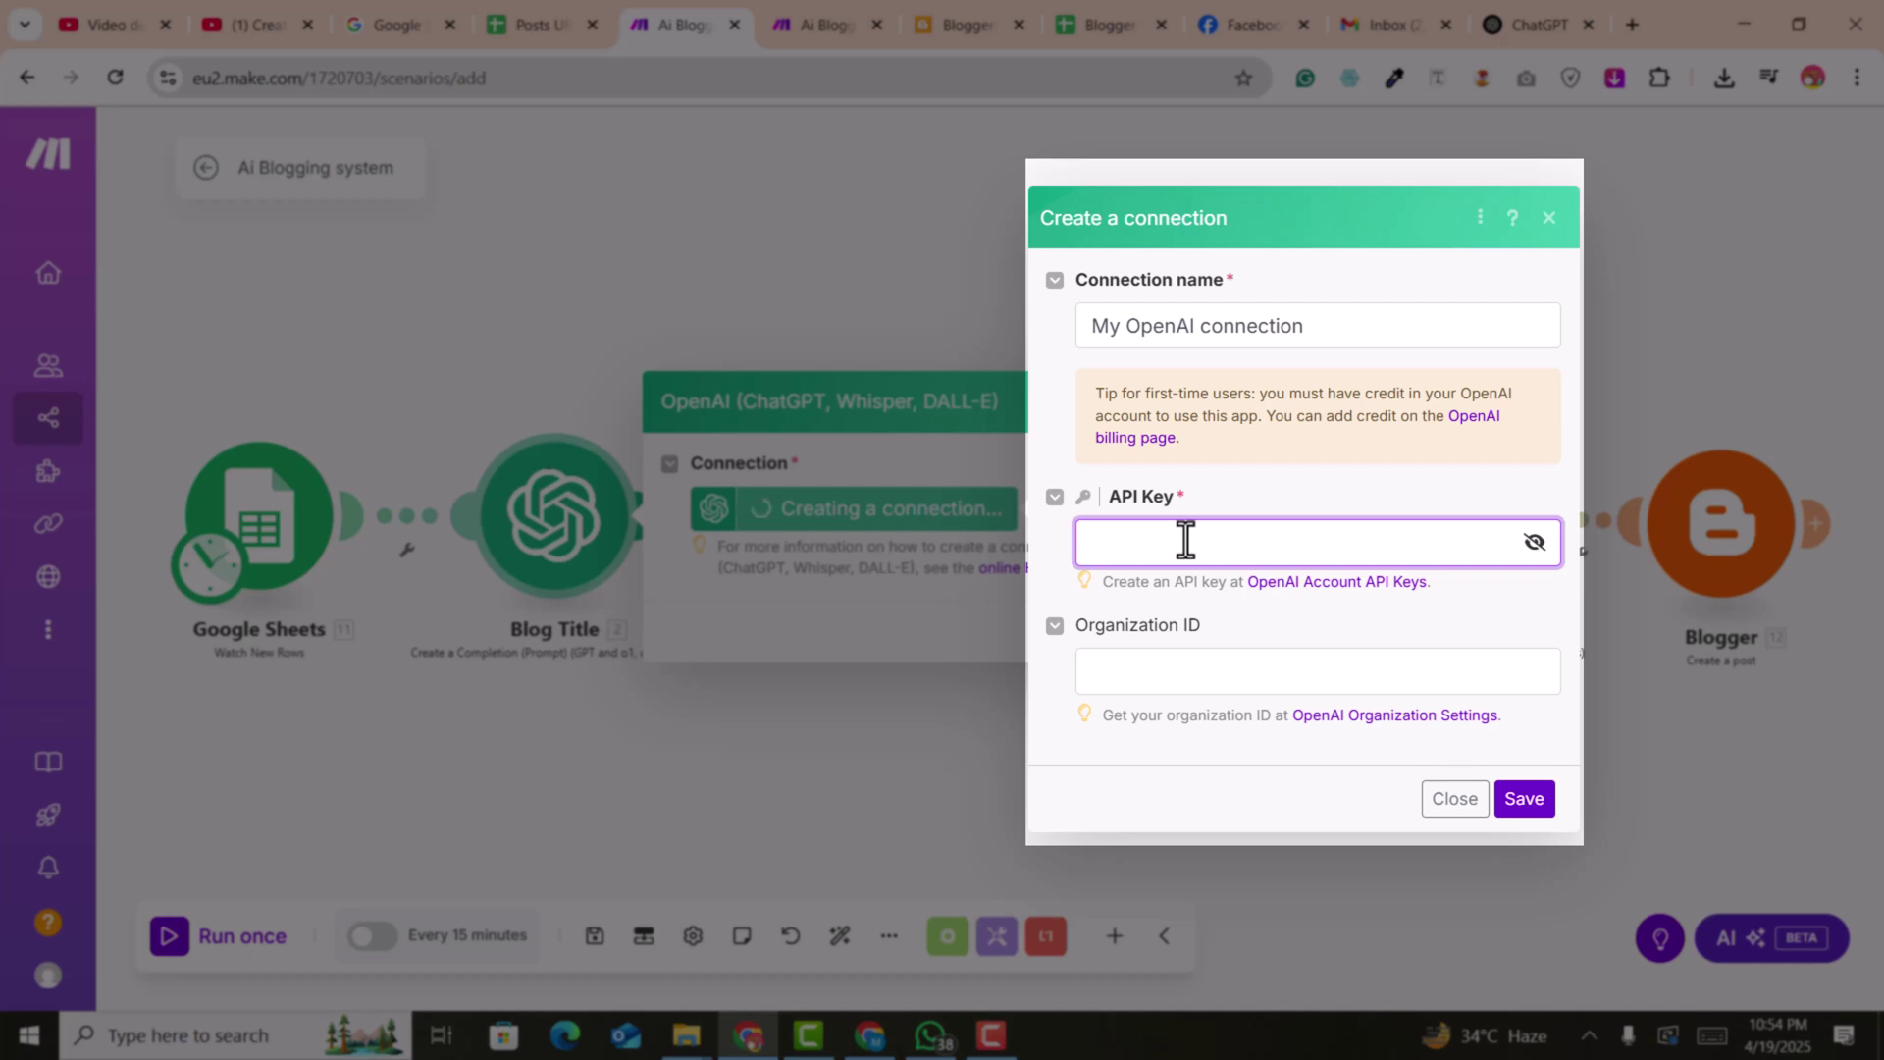
left_click(1330, 588)
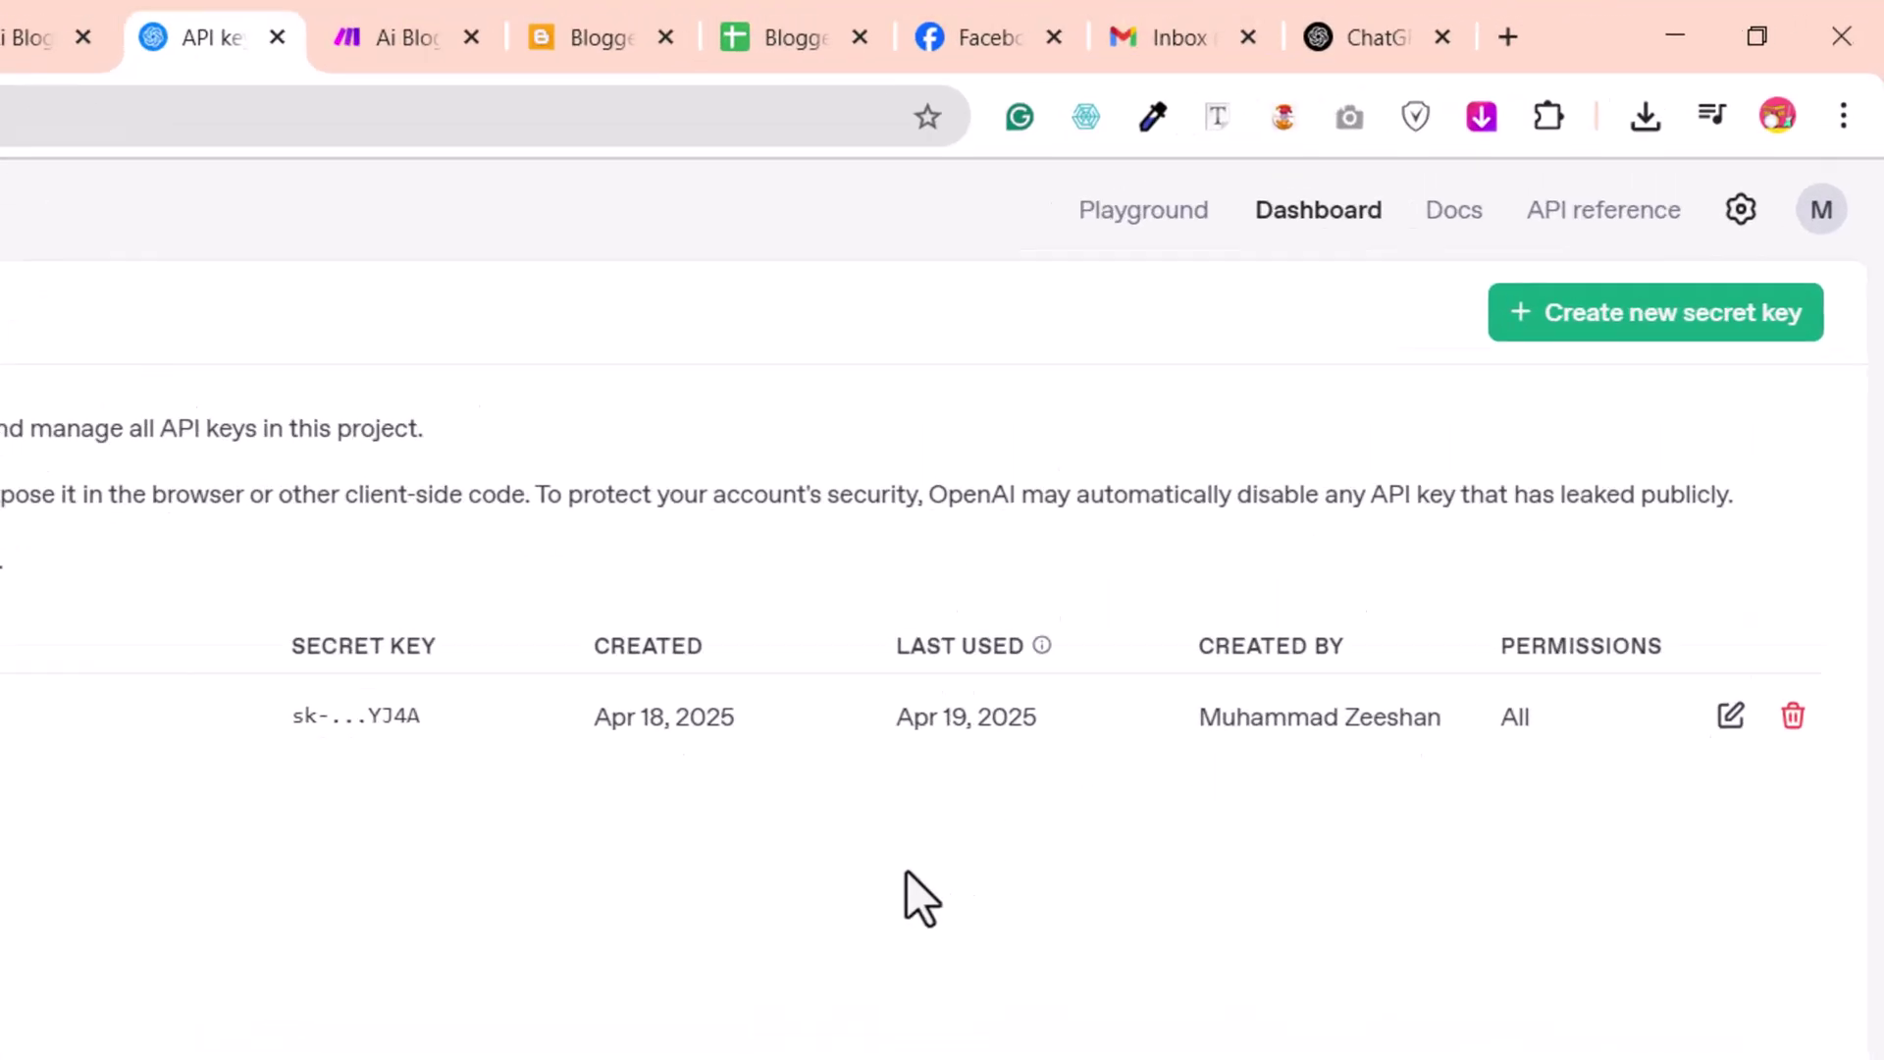
Create a new OpenAI secret key named Blooger API Key in the default project with all permissions, and copy it
left_click(1641, 314)
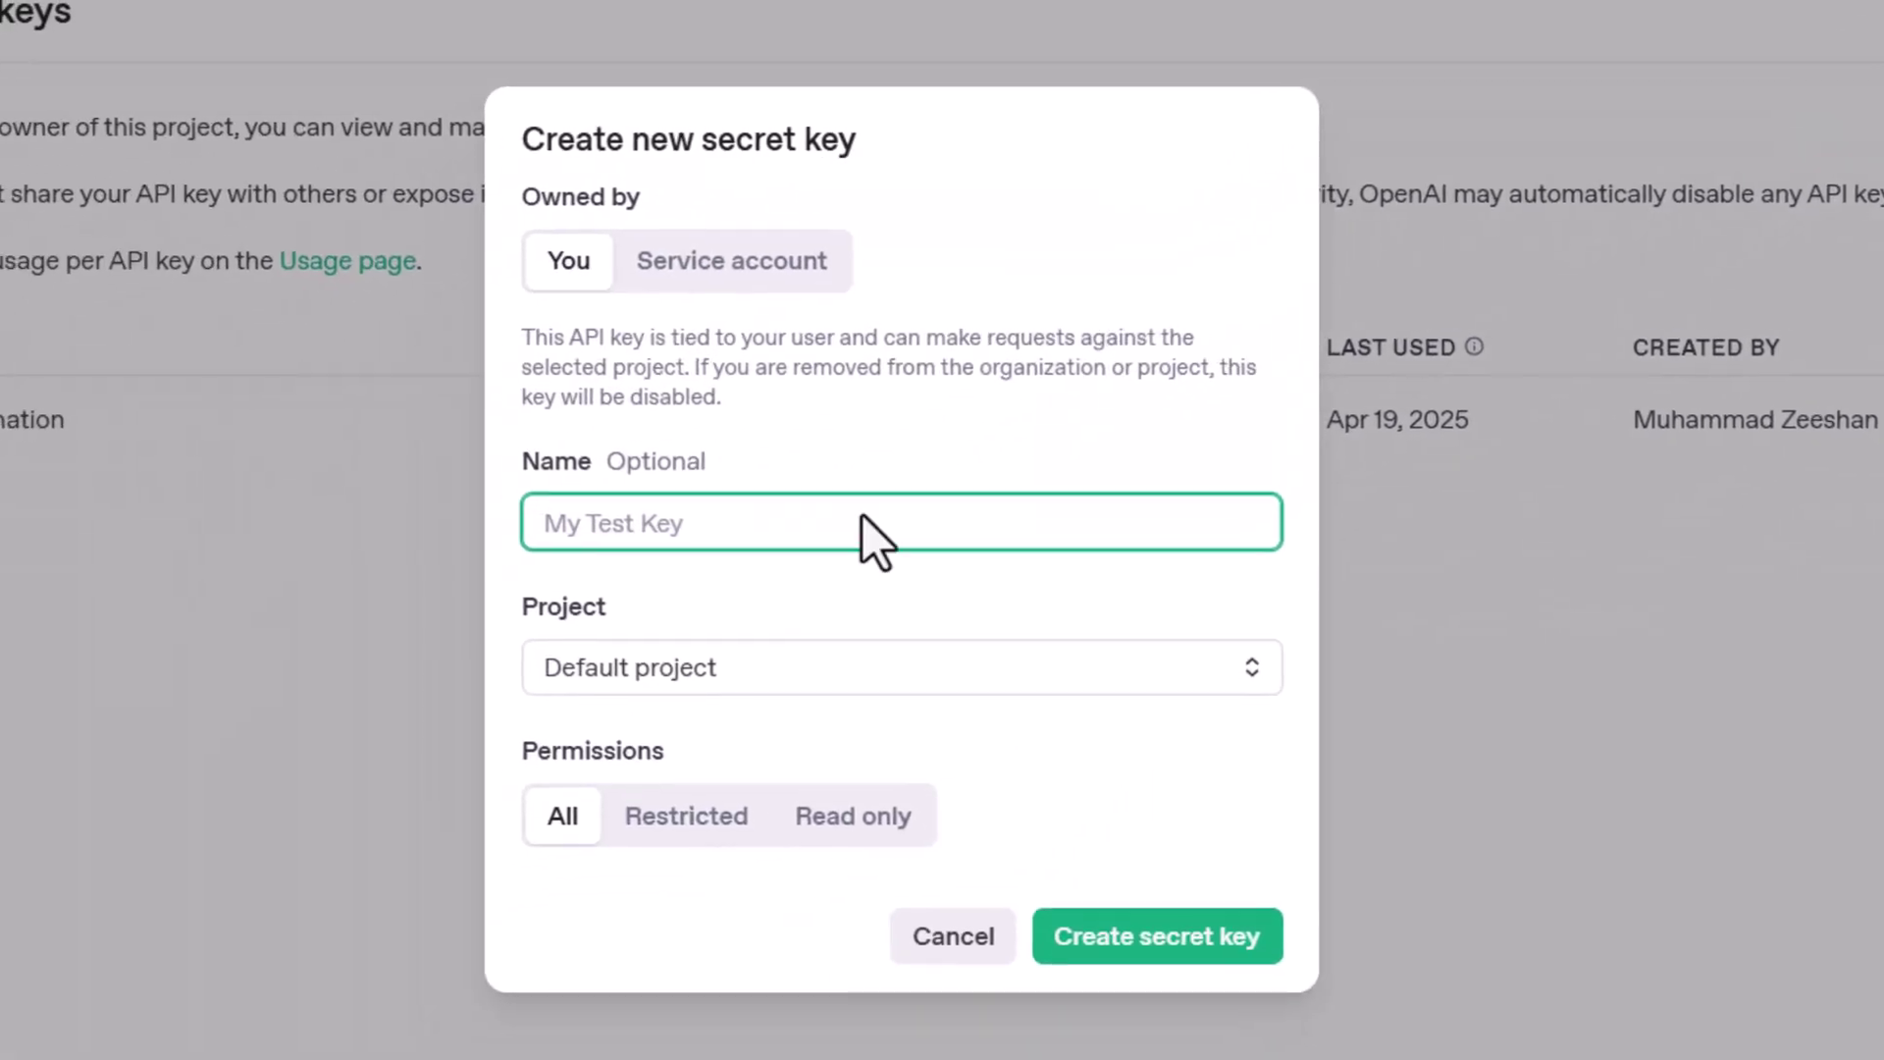
type("Bl")
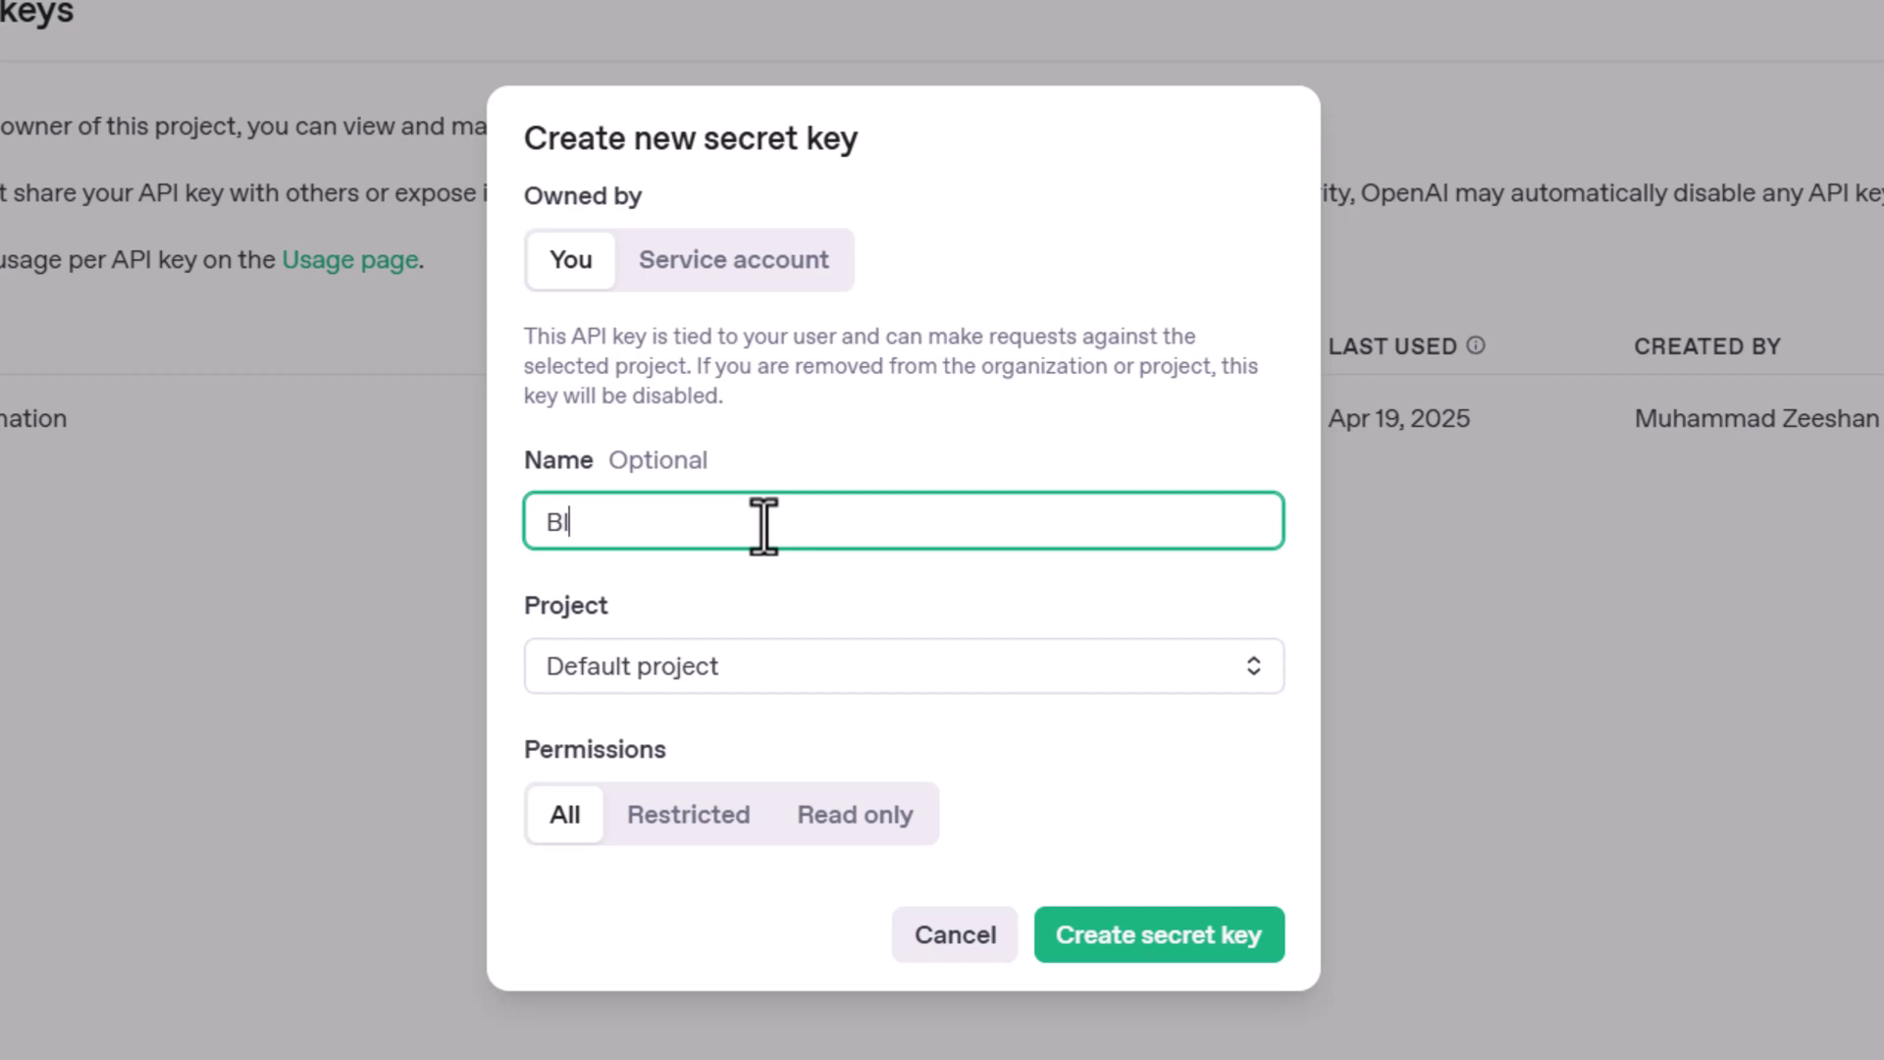
type("ooger API Key")
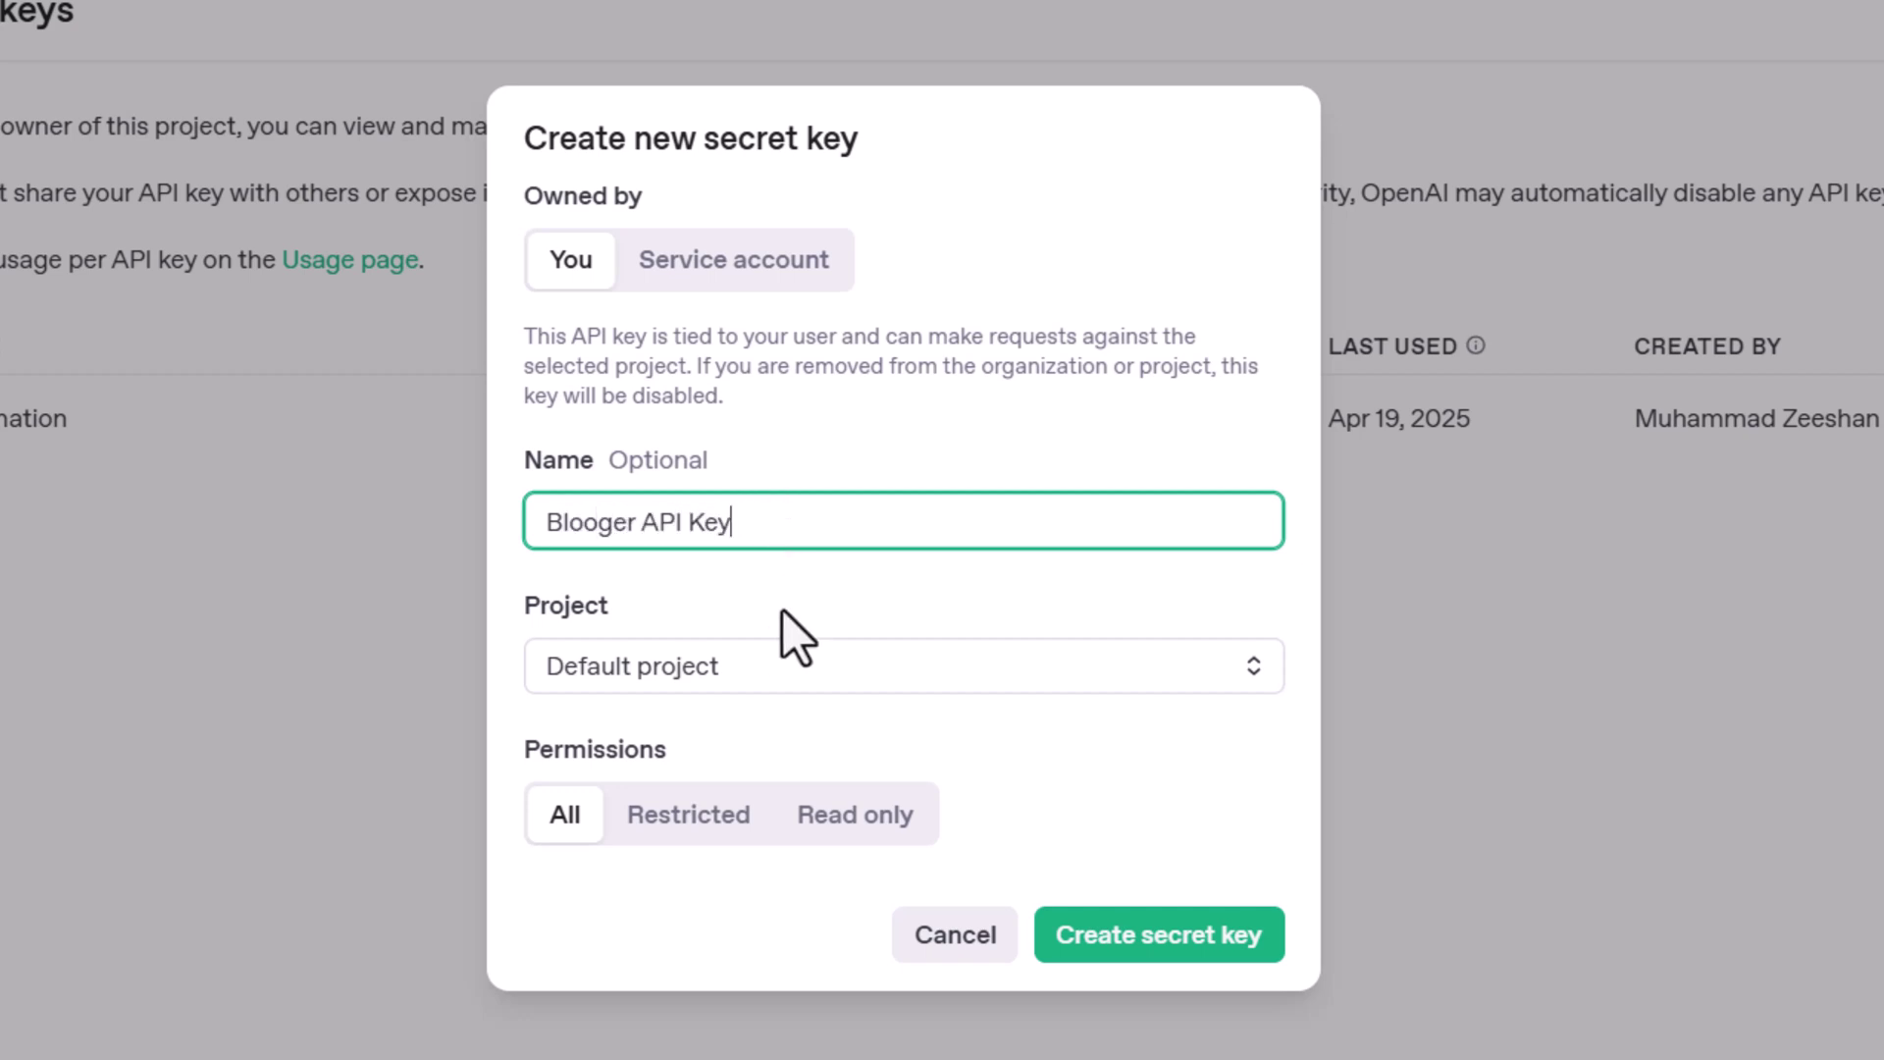
left_click(1192, 932)
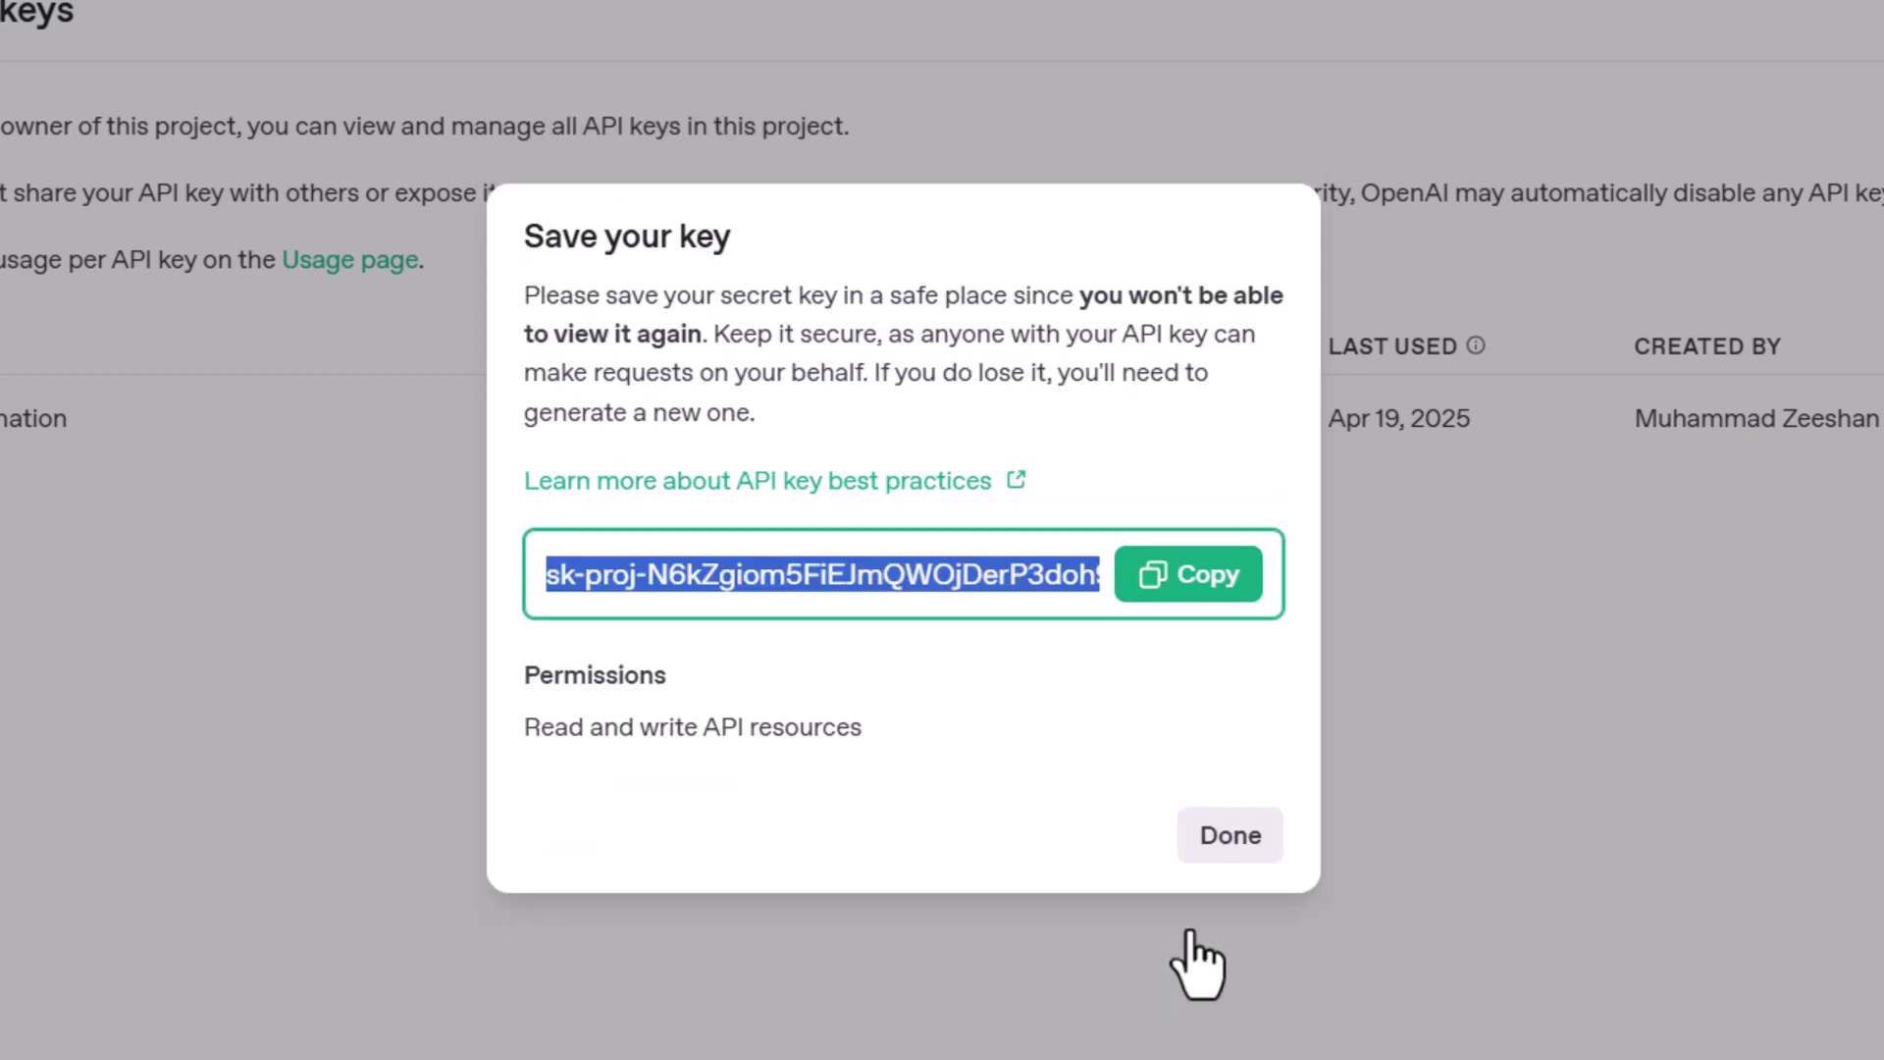
left_click(1198, 585)
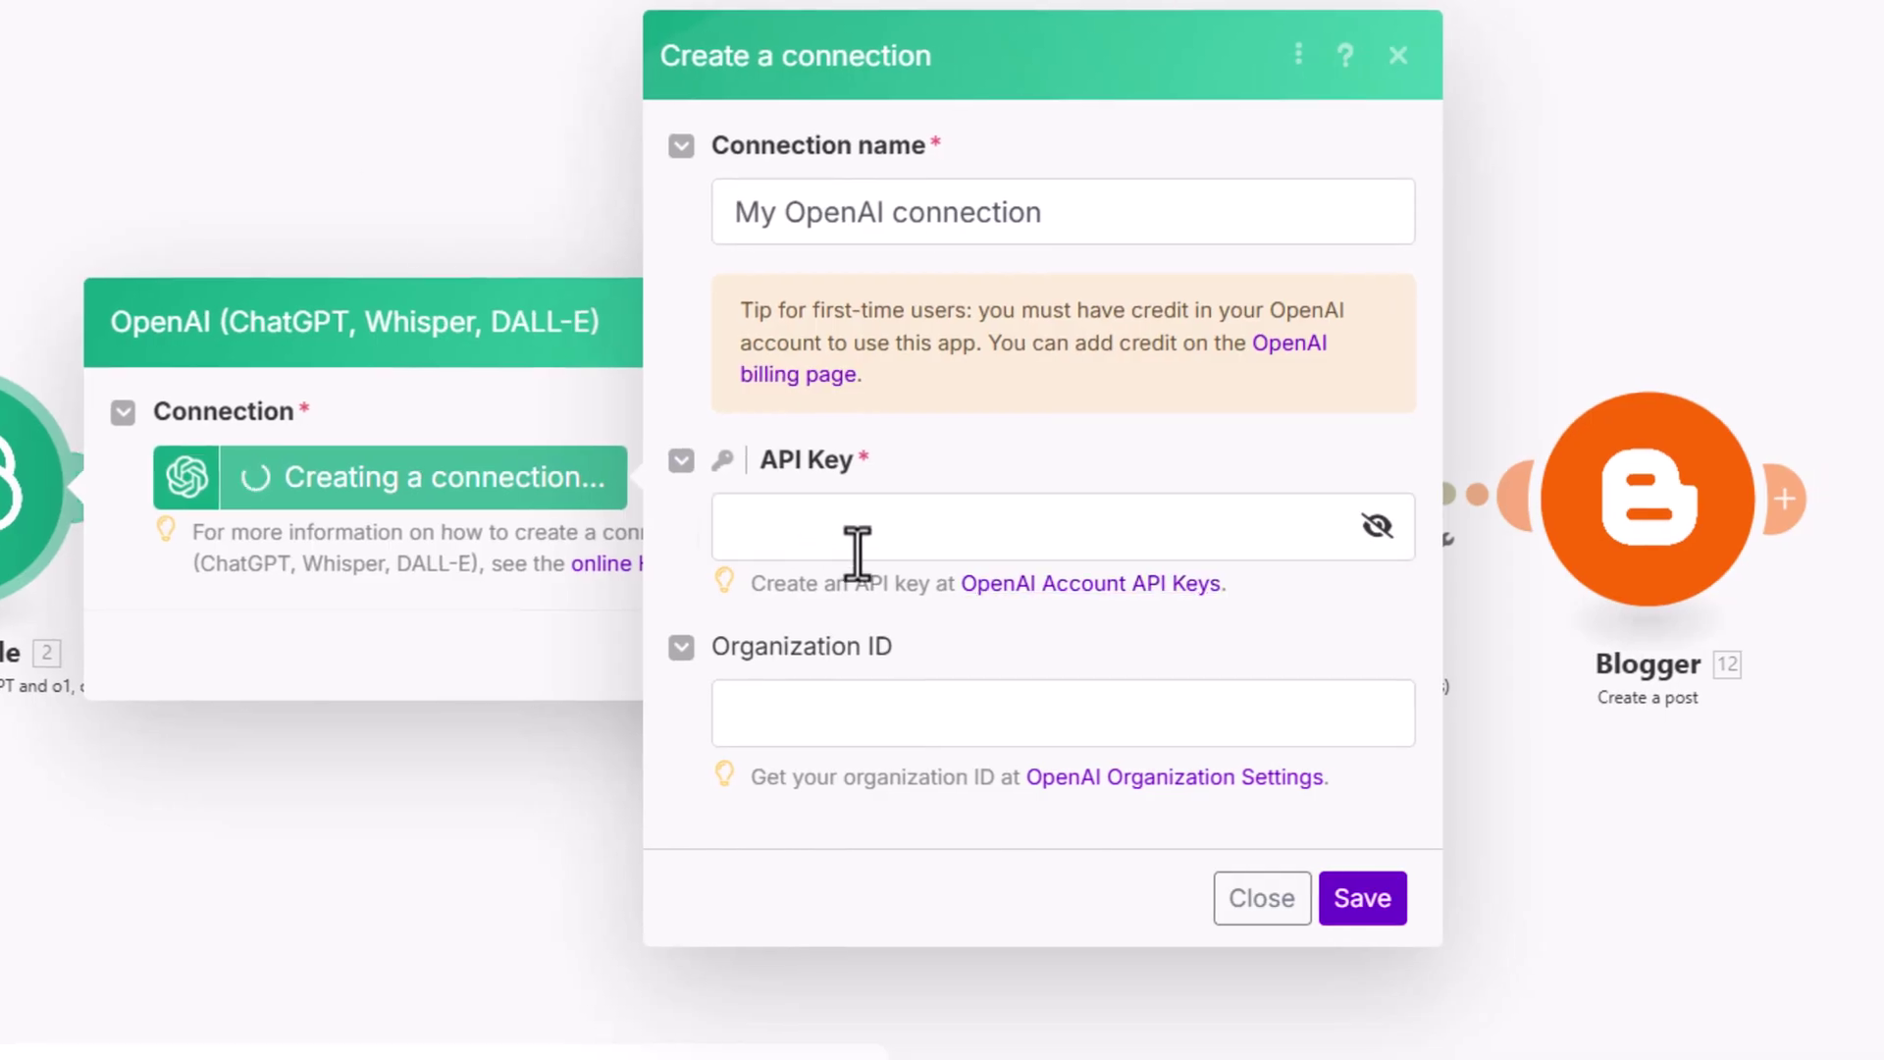
Return to Make and paste the copied API key into the new OpenAI connection
left_click(858, 555)
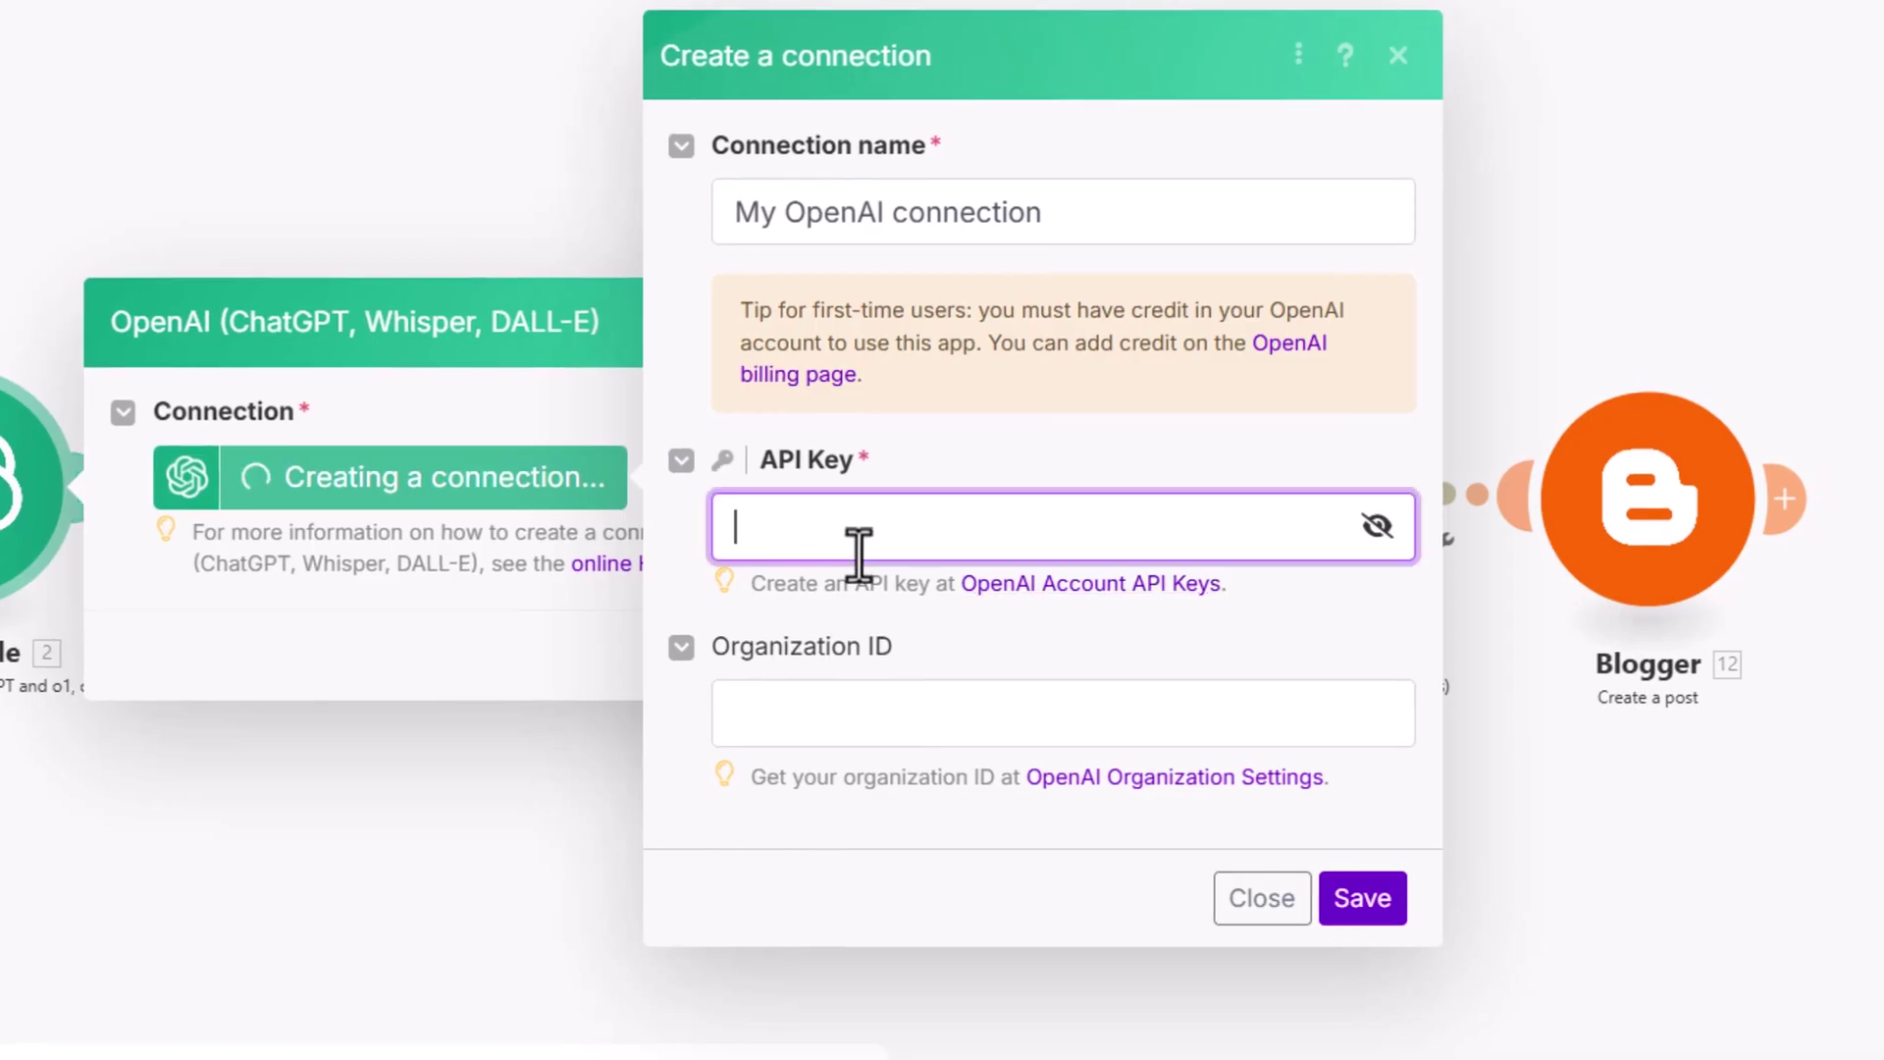
key("ctrl+v")
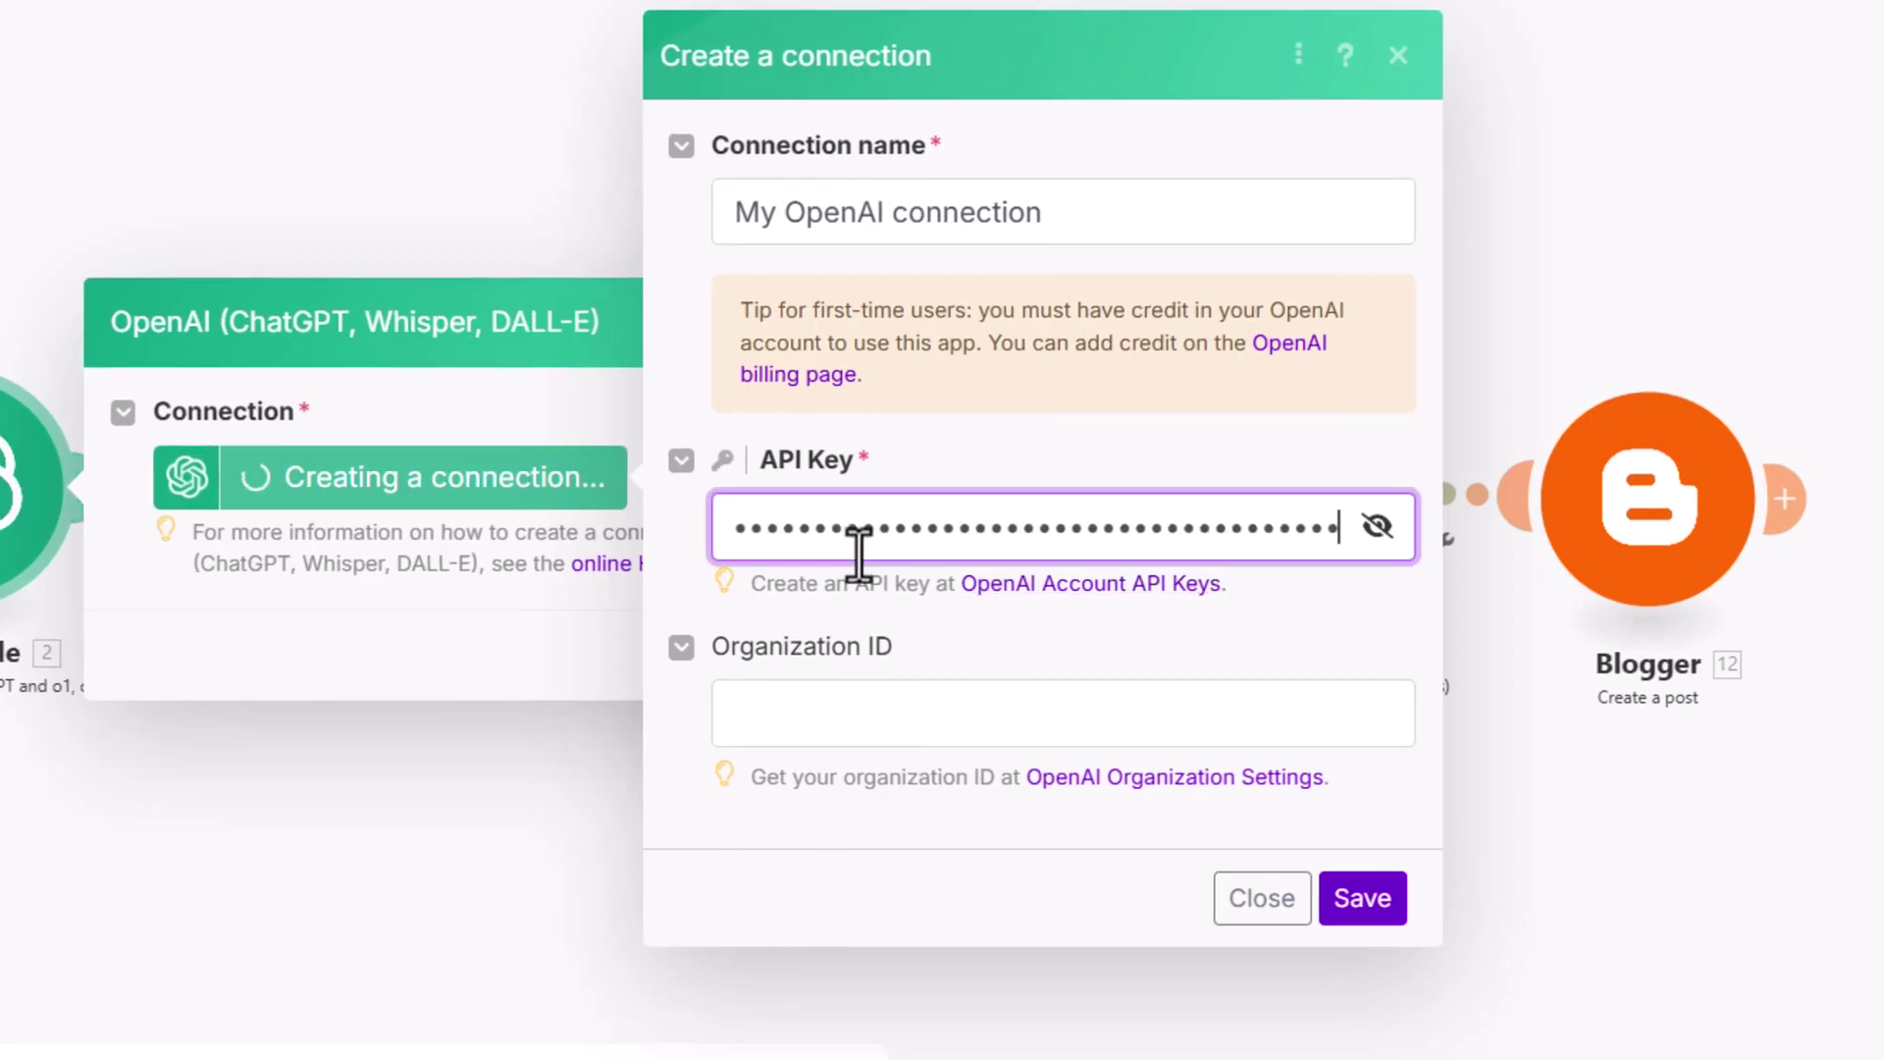
left_click(919, 711)
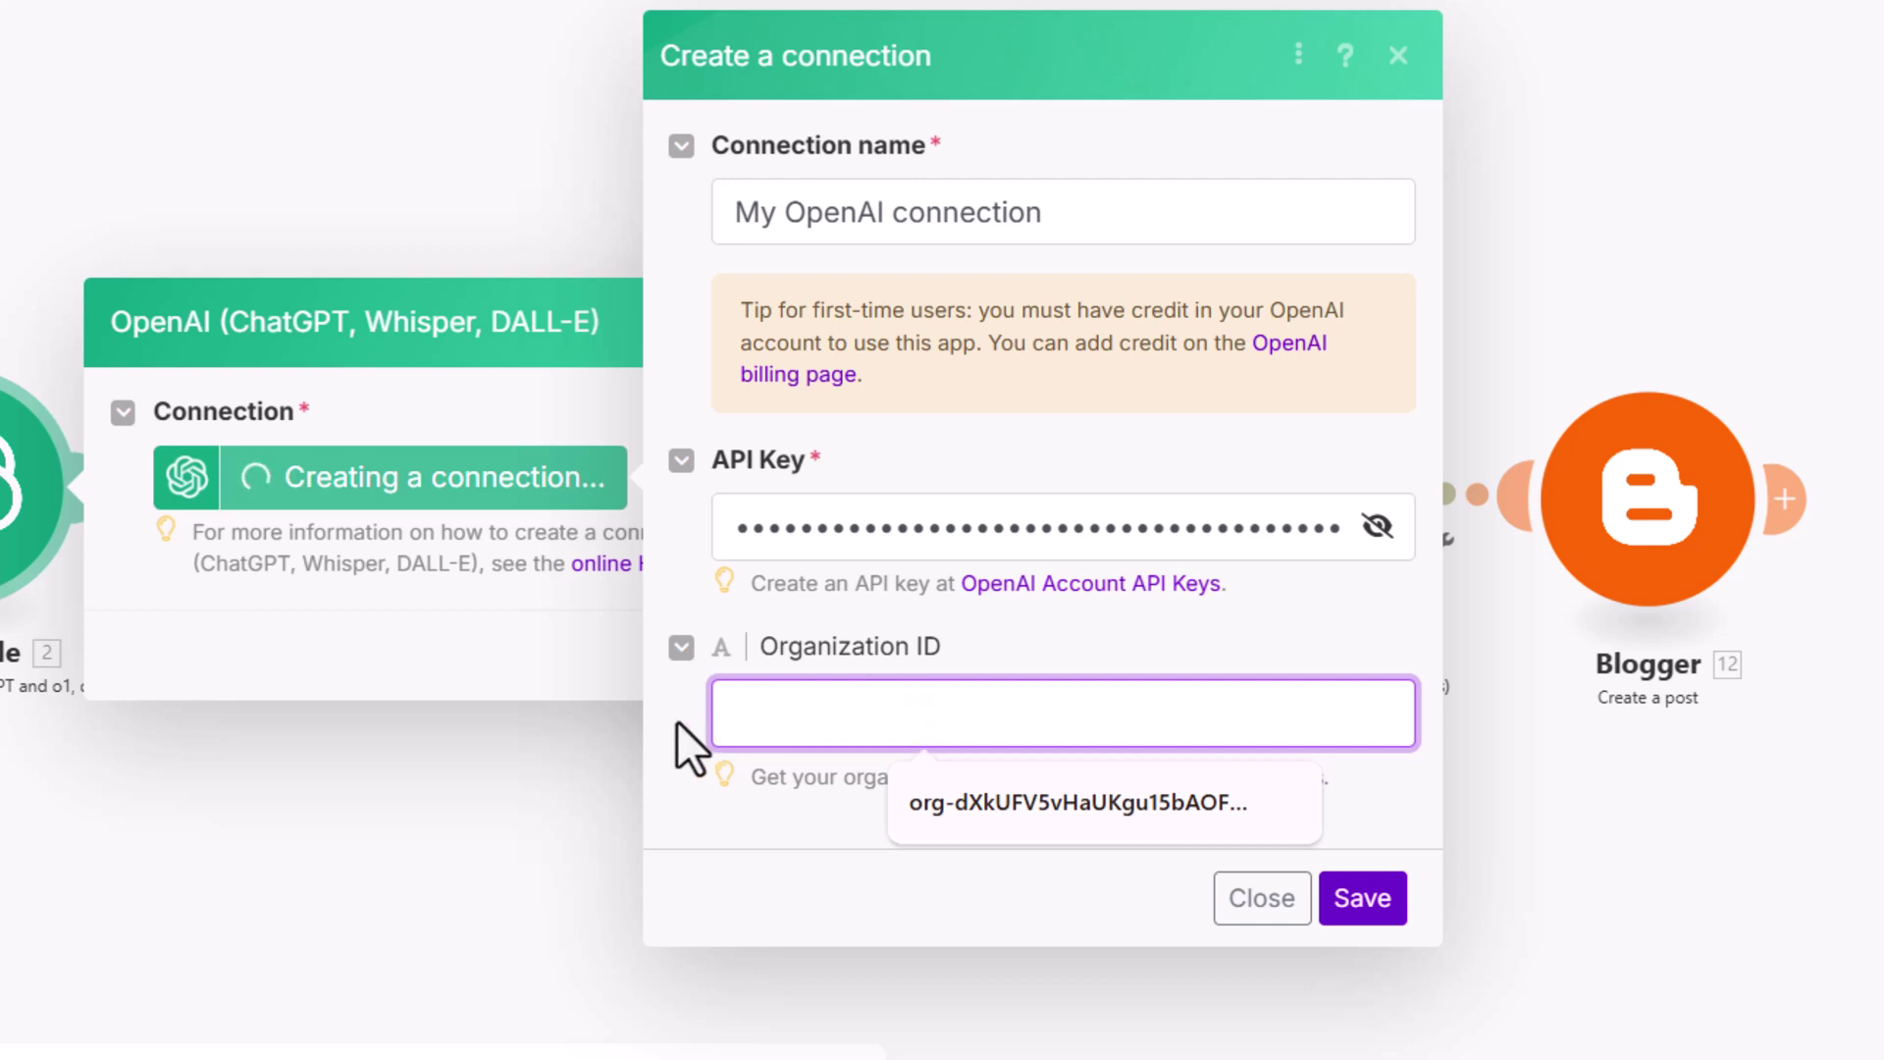
left_click(694, 775)
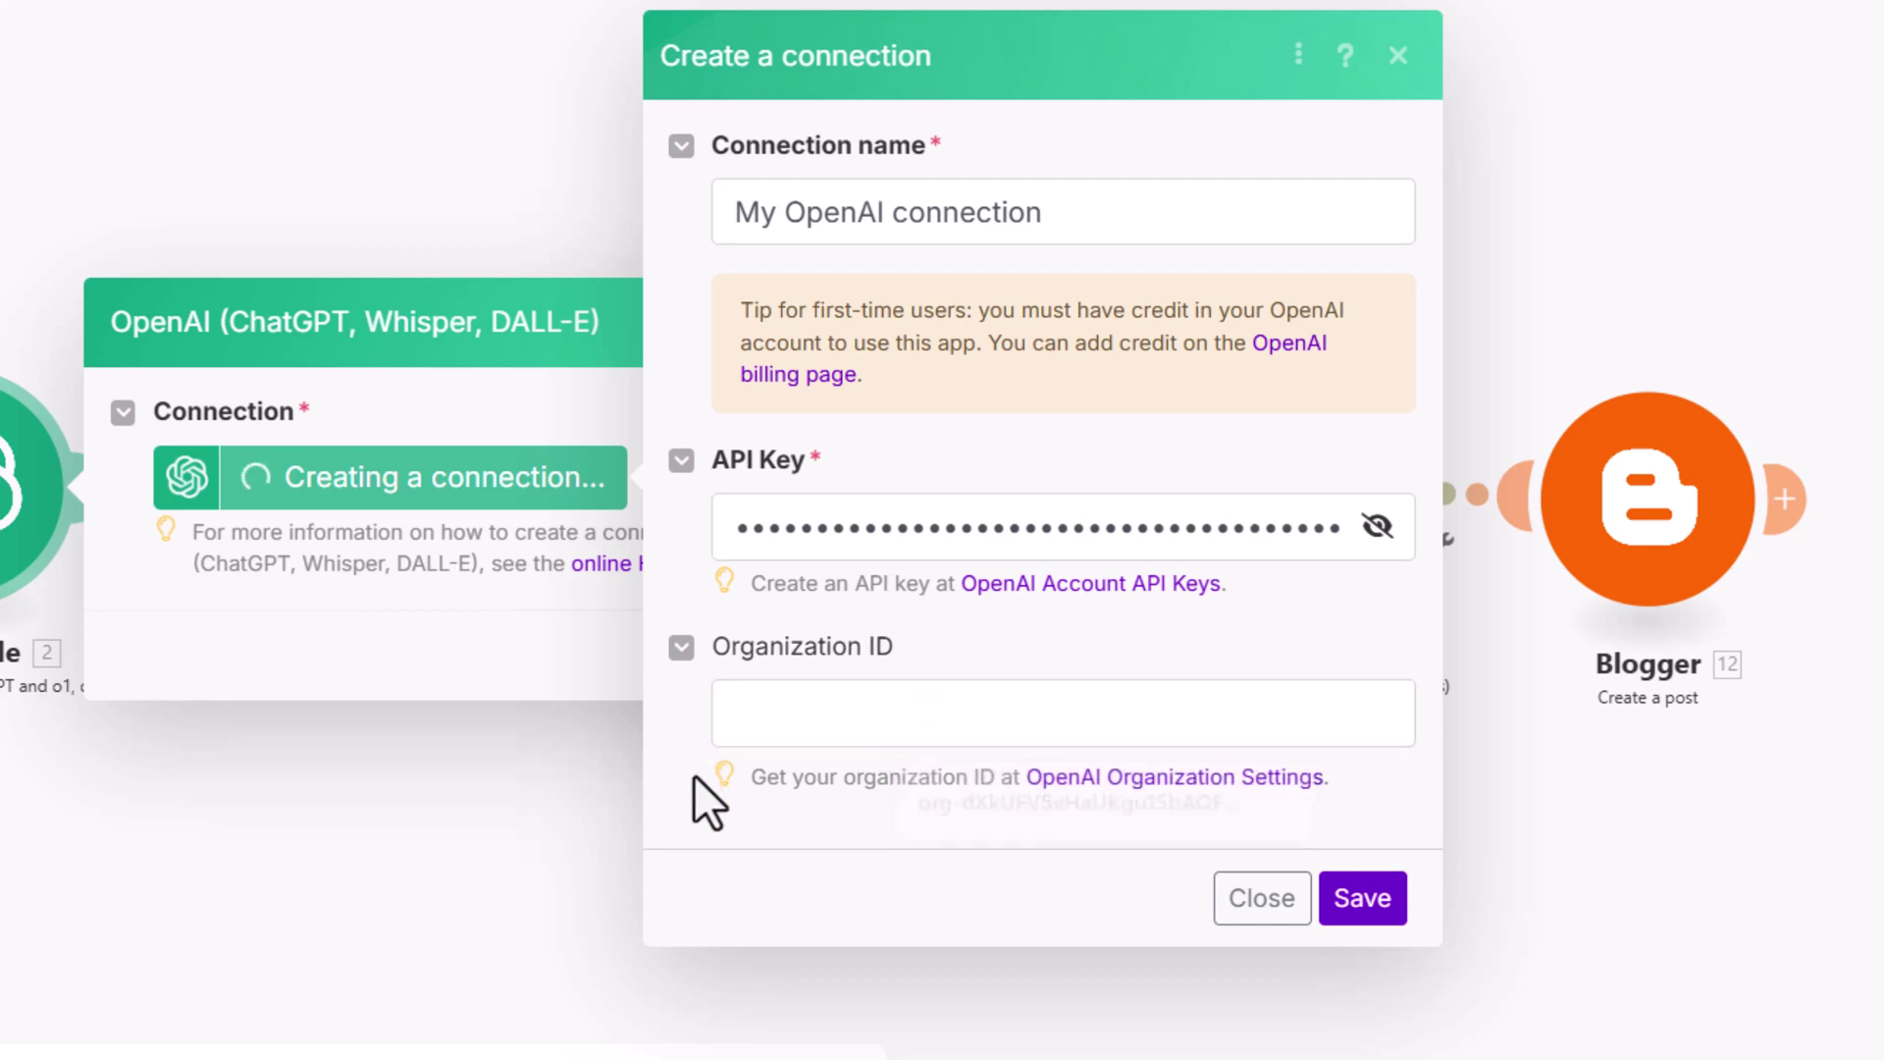
Open the OpenAI organization settings from the connection form and copy the organization ID
left_click(1159, 780)
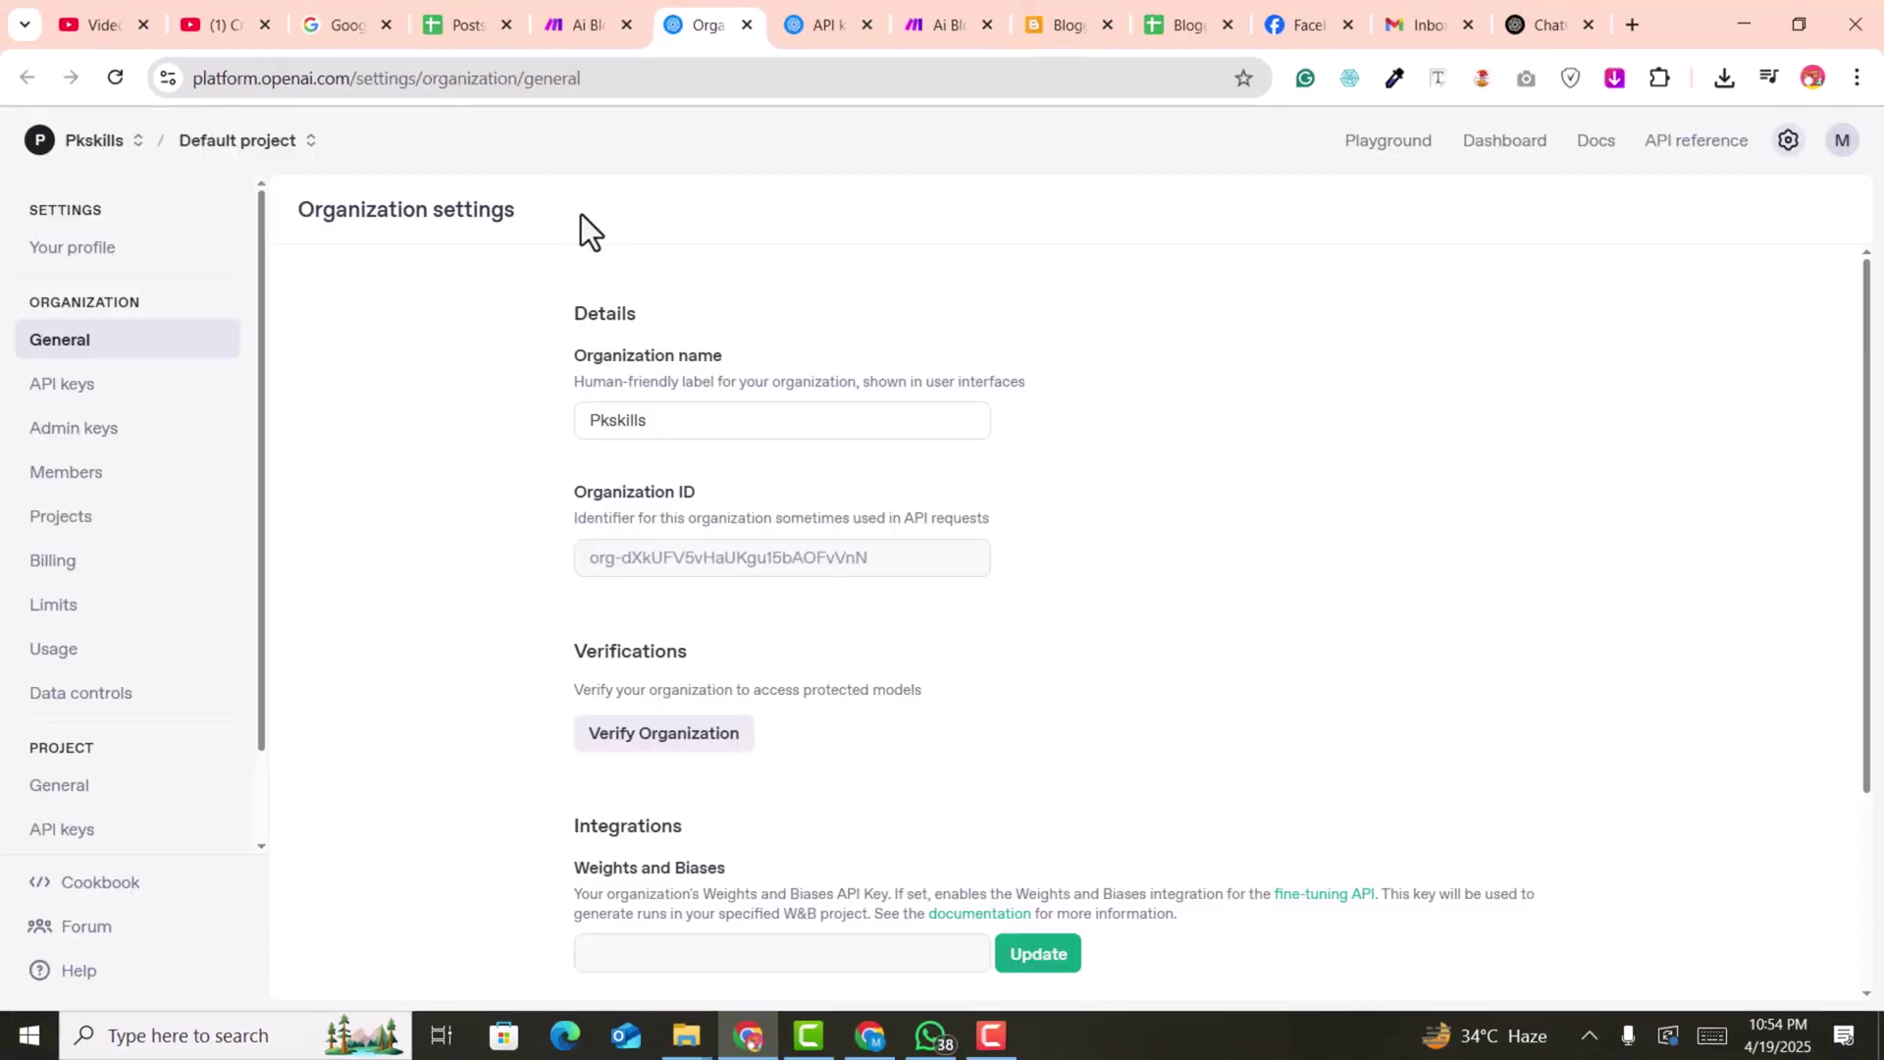
triple_click(787, 548)
key("ctrl+c")
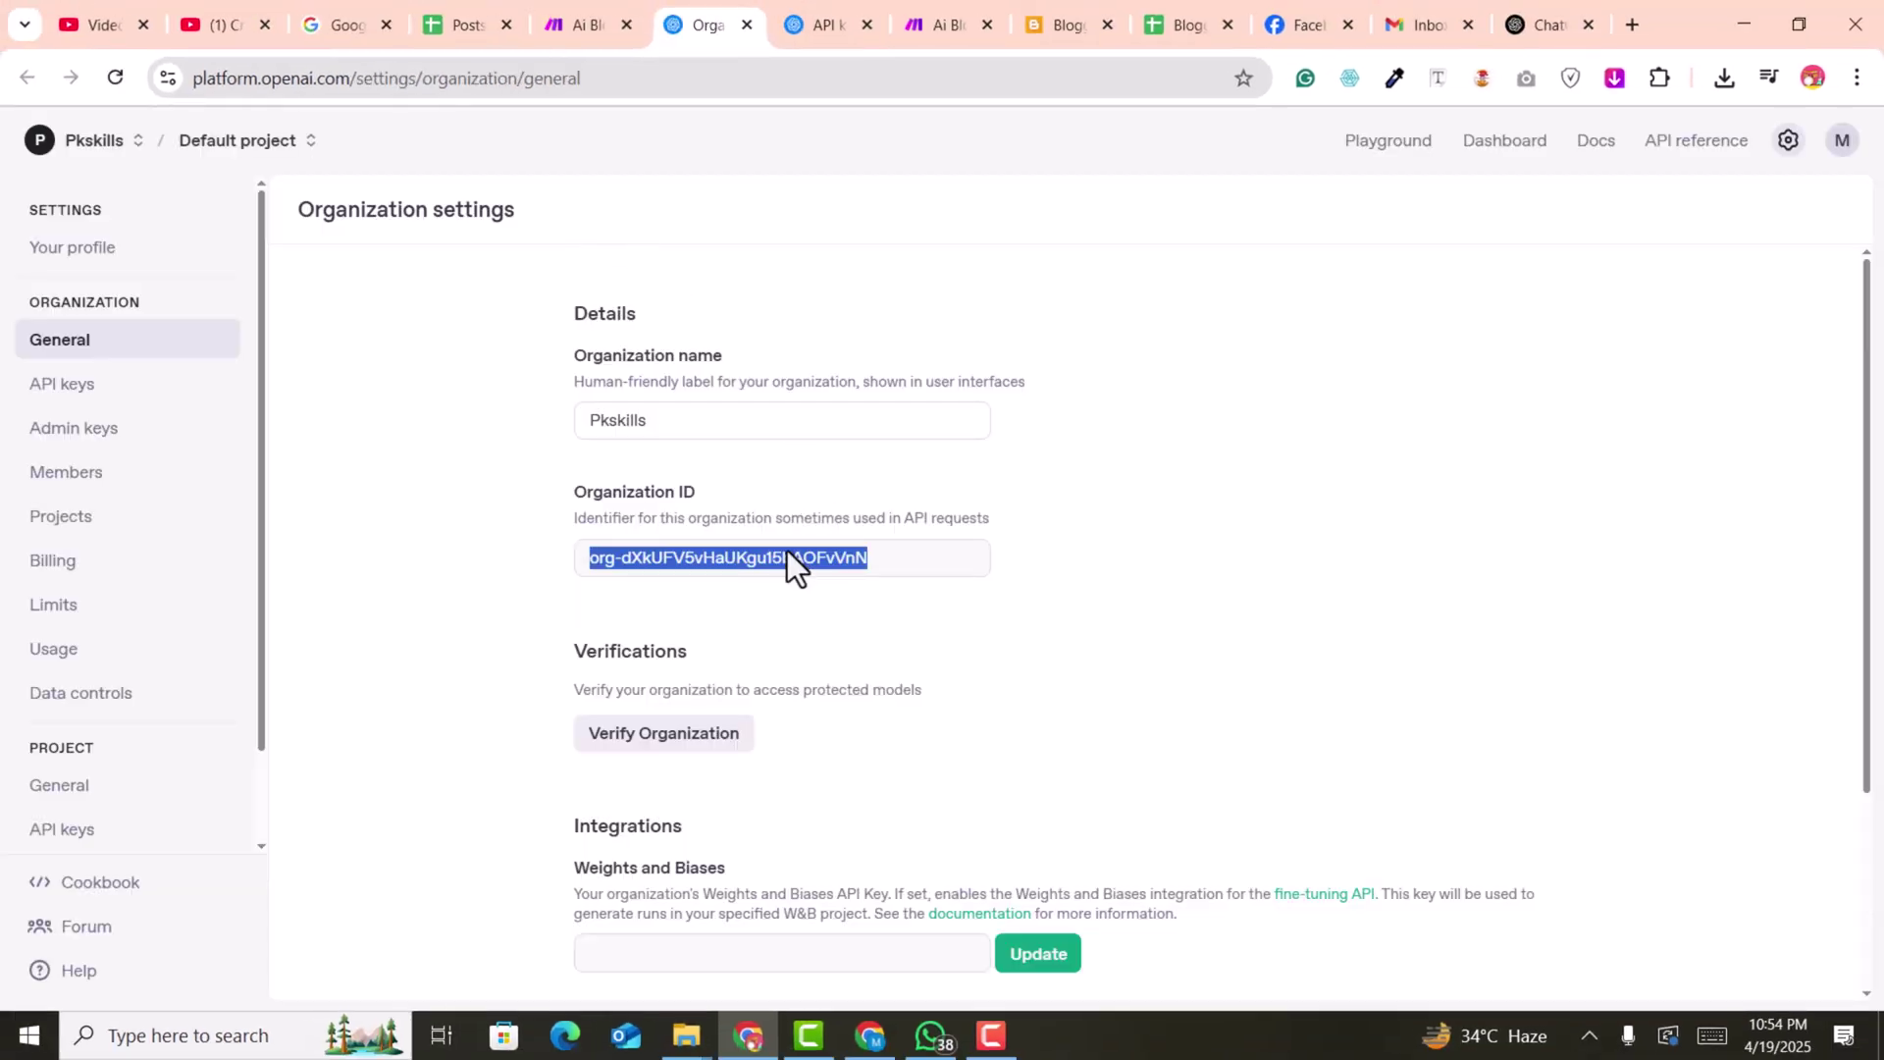
Back in Make, paste the organization ID into the OpenAI connection and save the connection
left_click(577, 25)
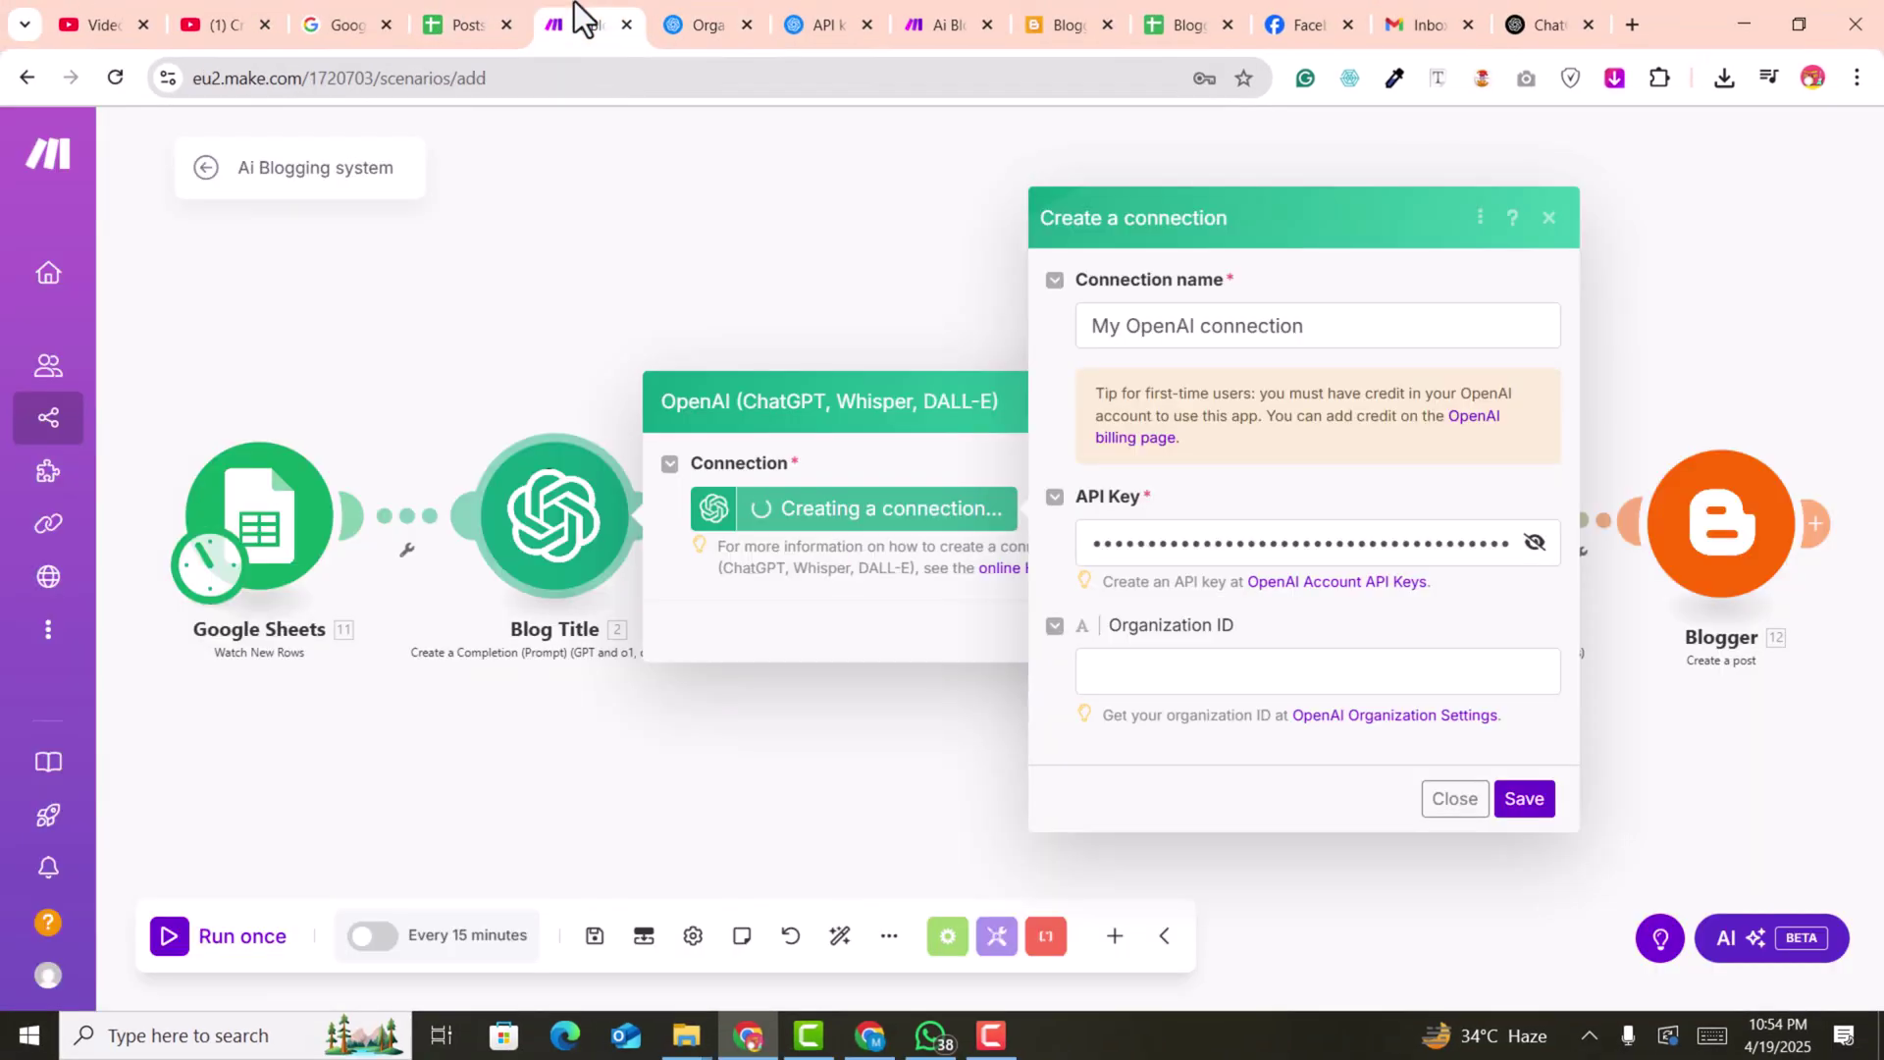
left_click(1156, 675)
key("ctrl+v")
left_click(1524, 798)
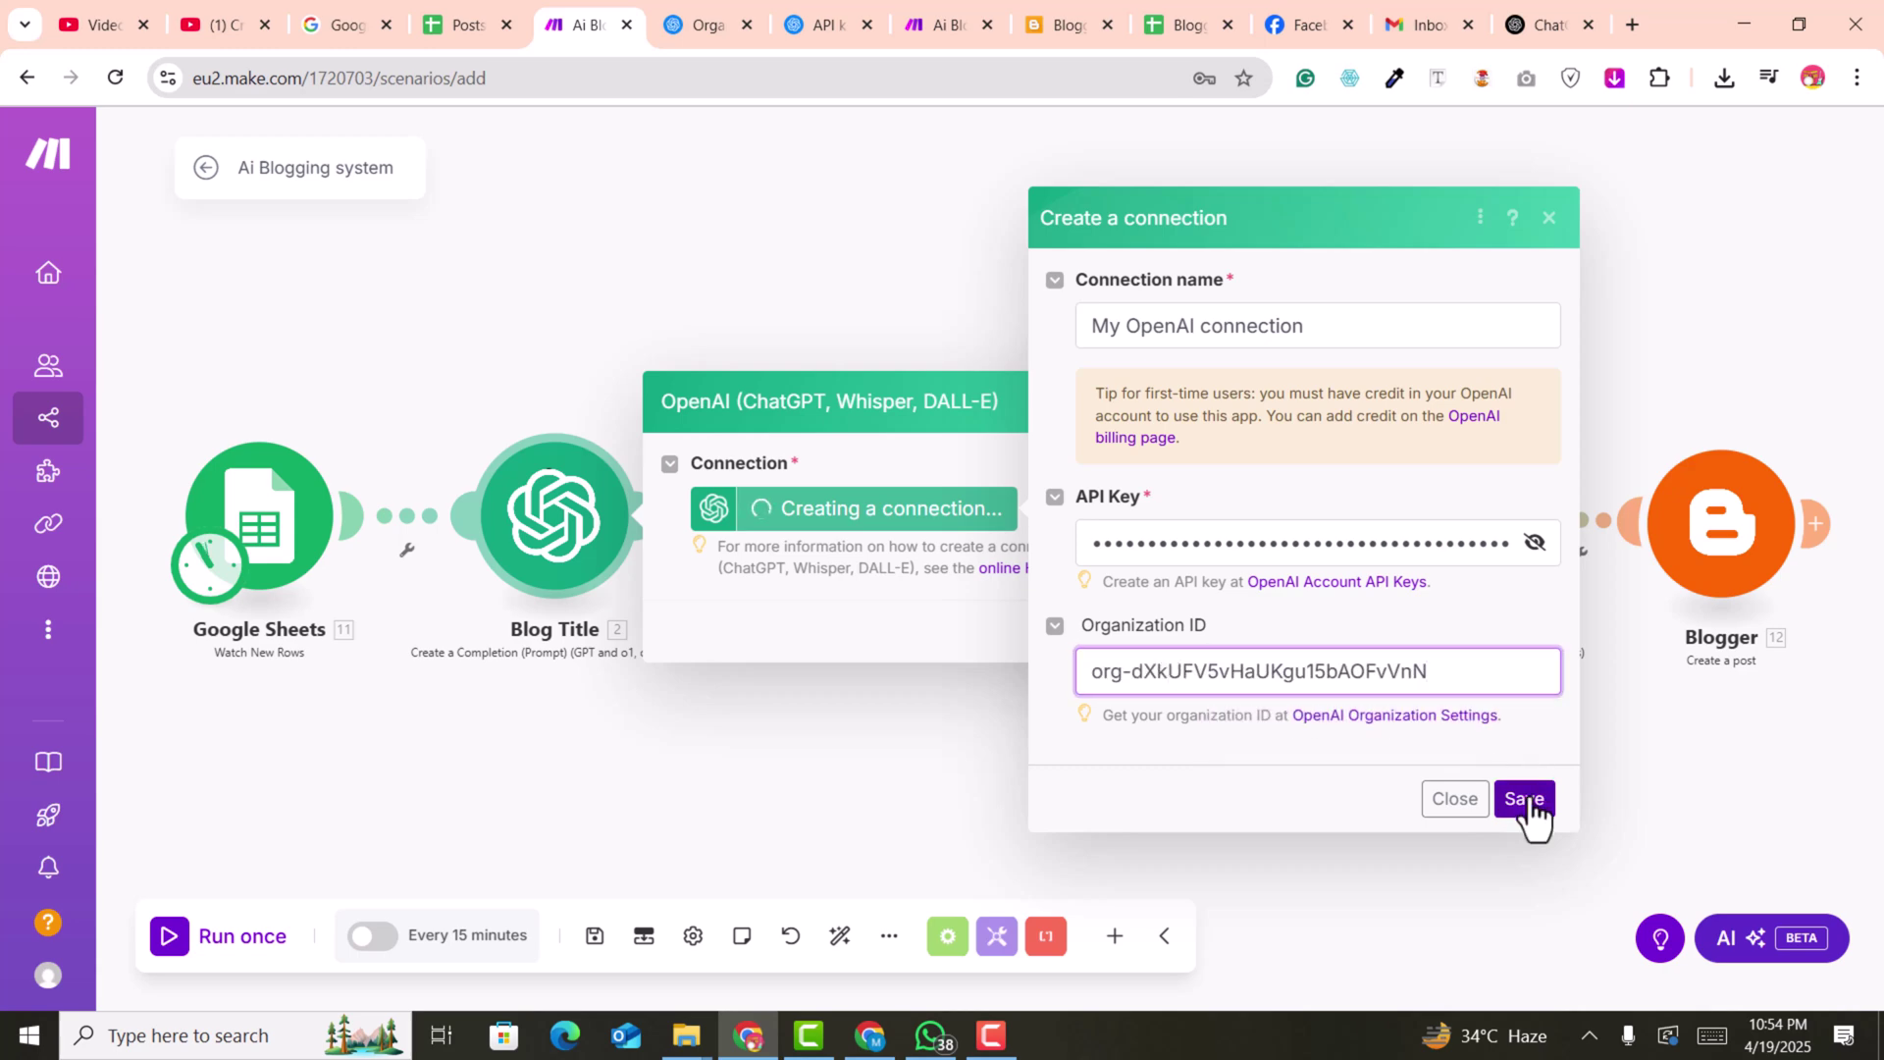
Review the remaining settings of the Blog Title module and save it with the new OpenAI connection
scroll(944, 589, "down", 5)
scroll(944, 589, "down", 4)
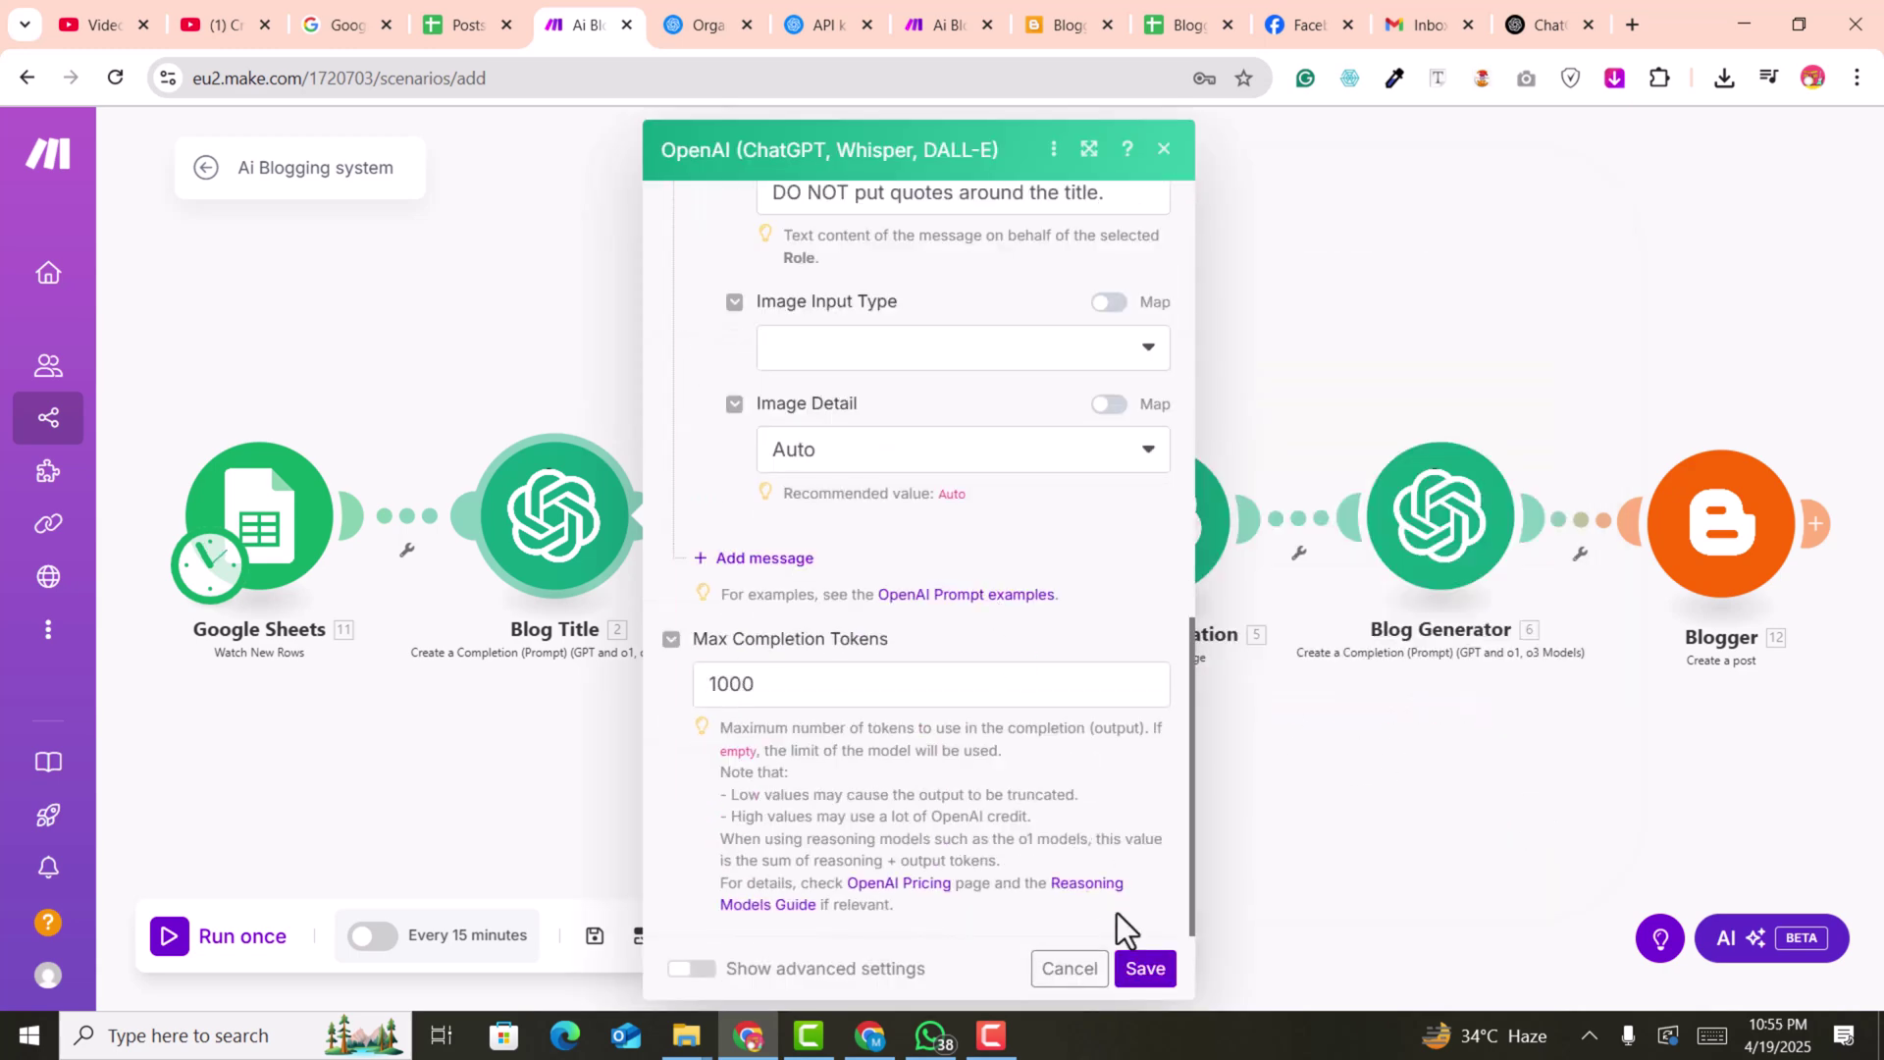
left_click(1145, 967)
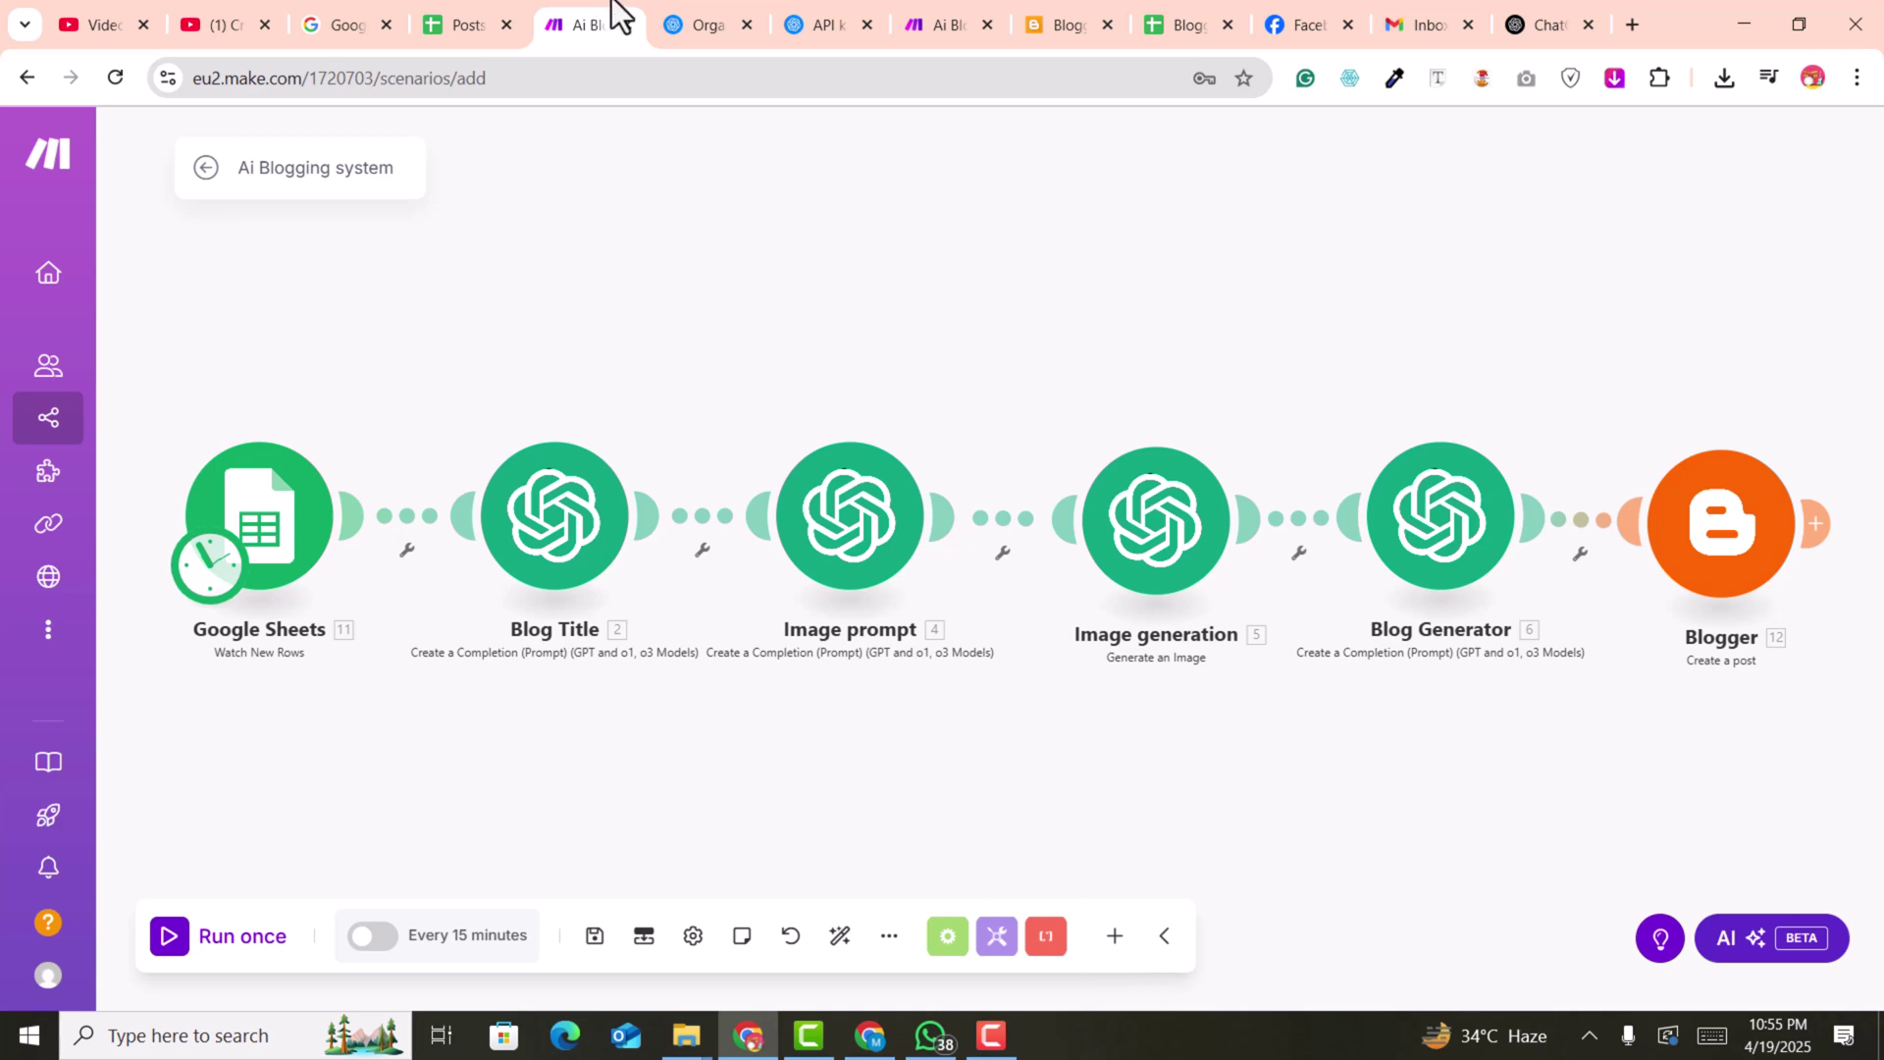
Switch to the OpenAI platform and check the organization's credit balance and the form for adding credit, without adding any
left_click(661, 10)
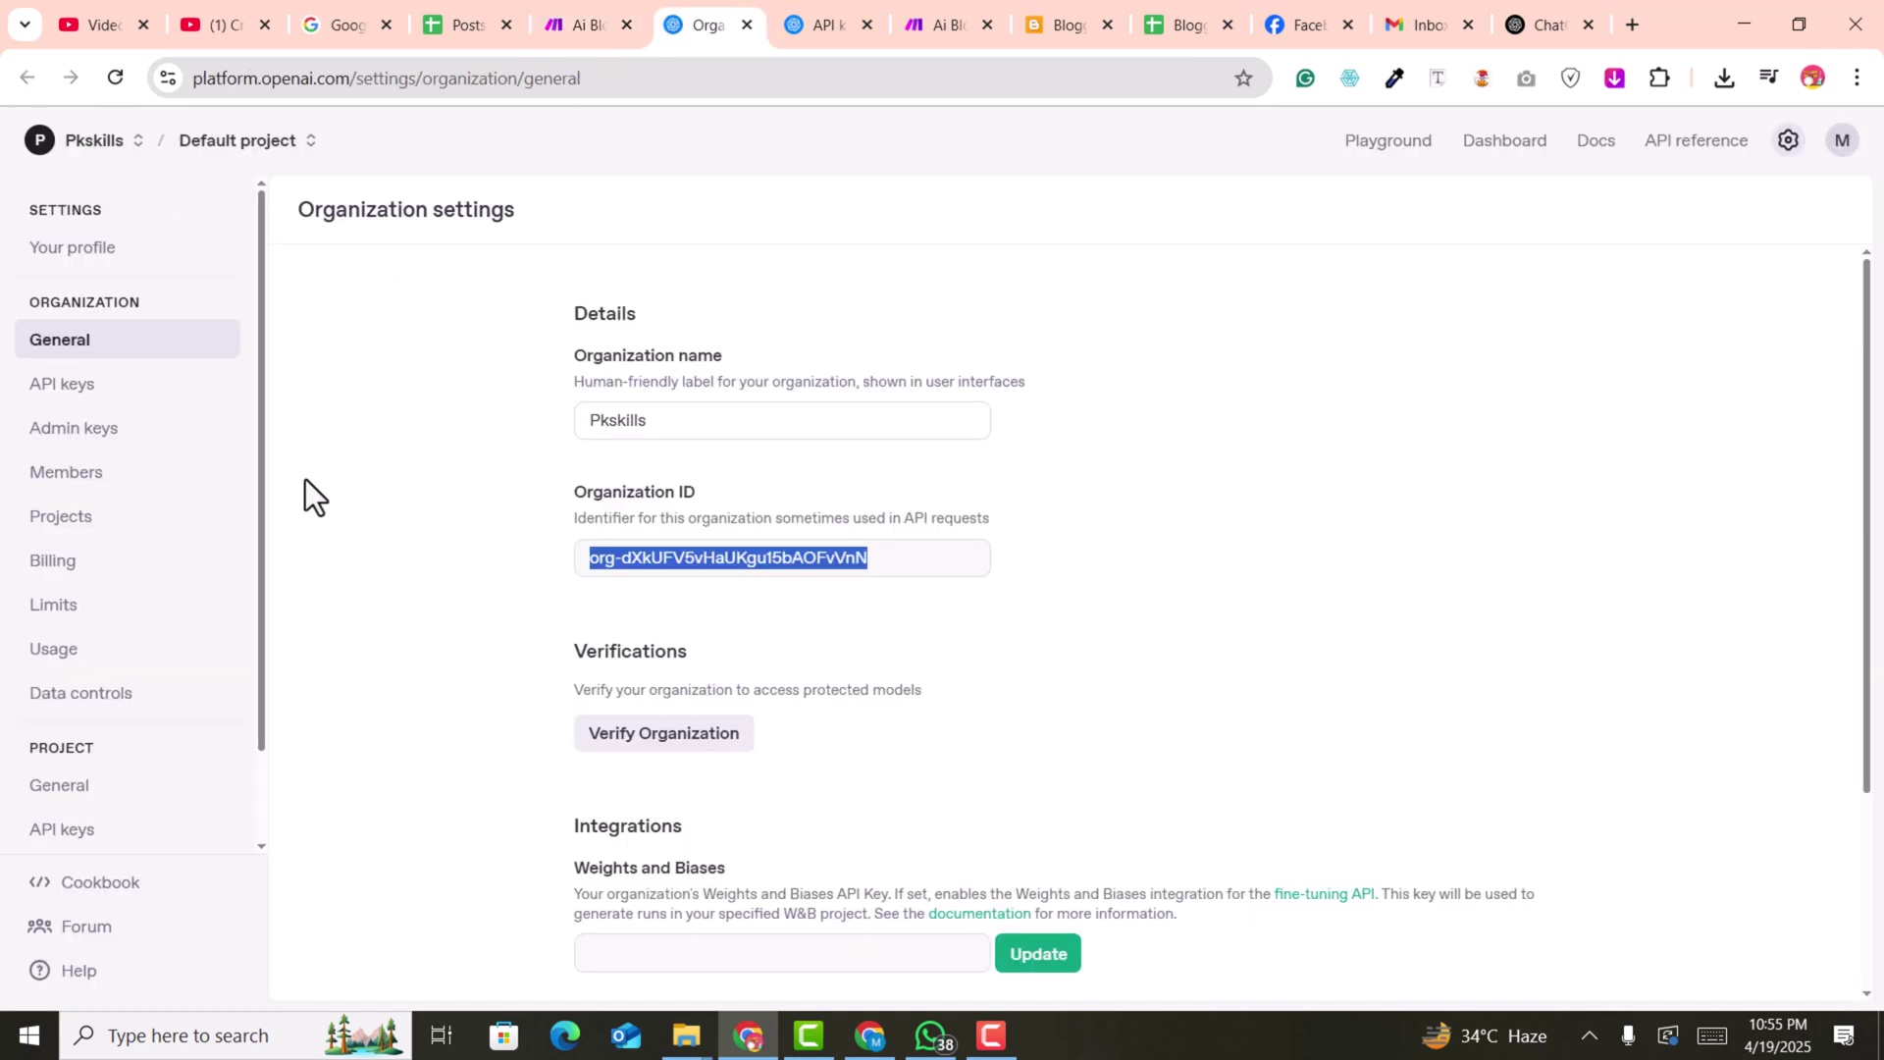
left_click(93, 569)
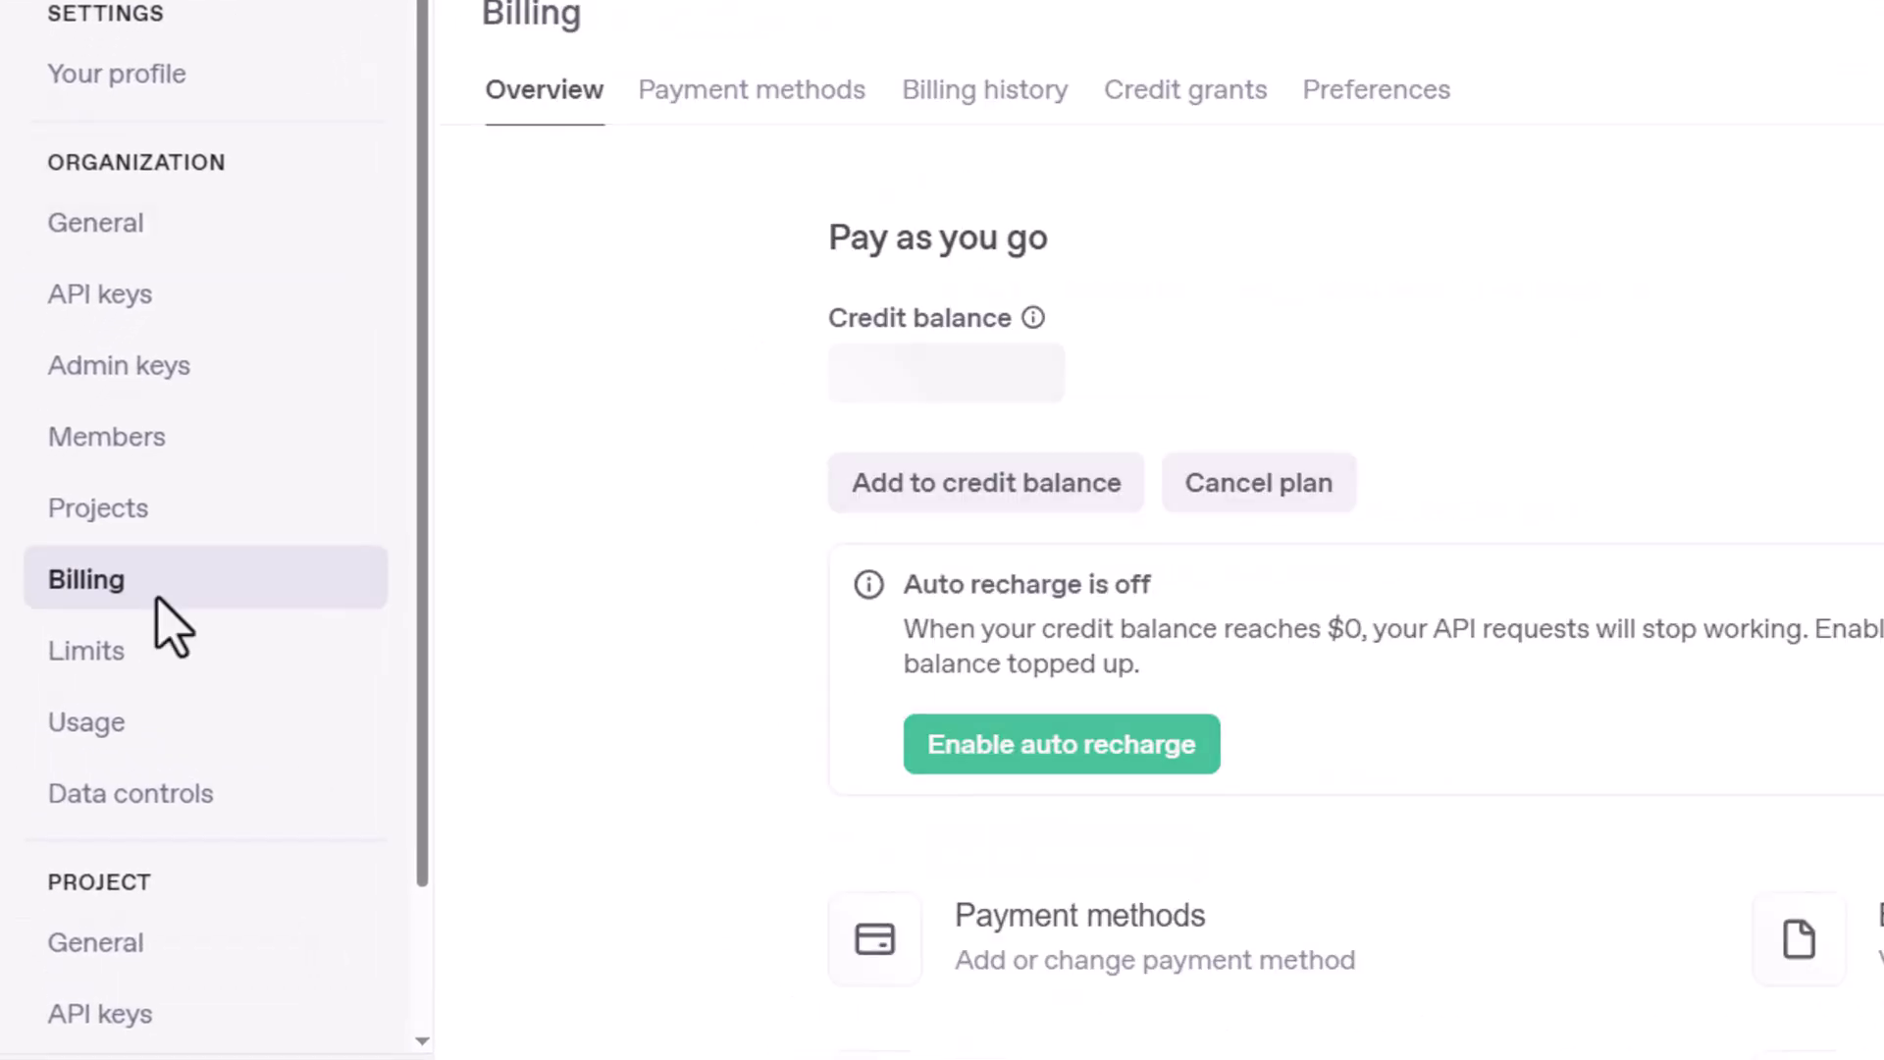
mouse_move(936, 393)
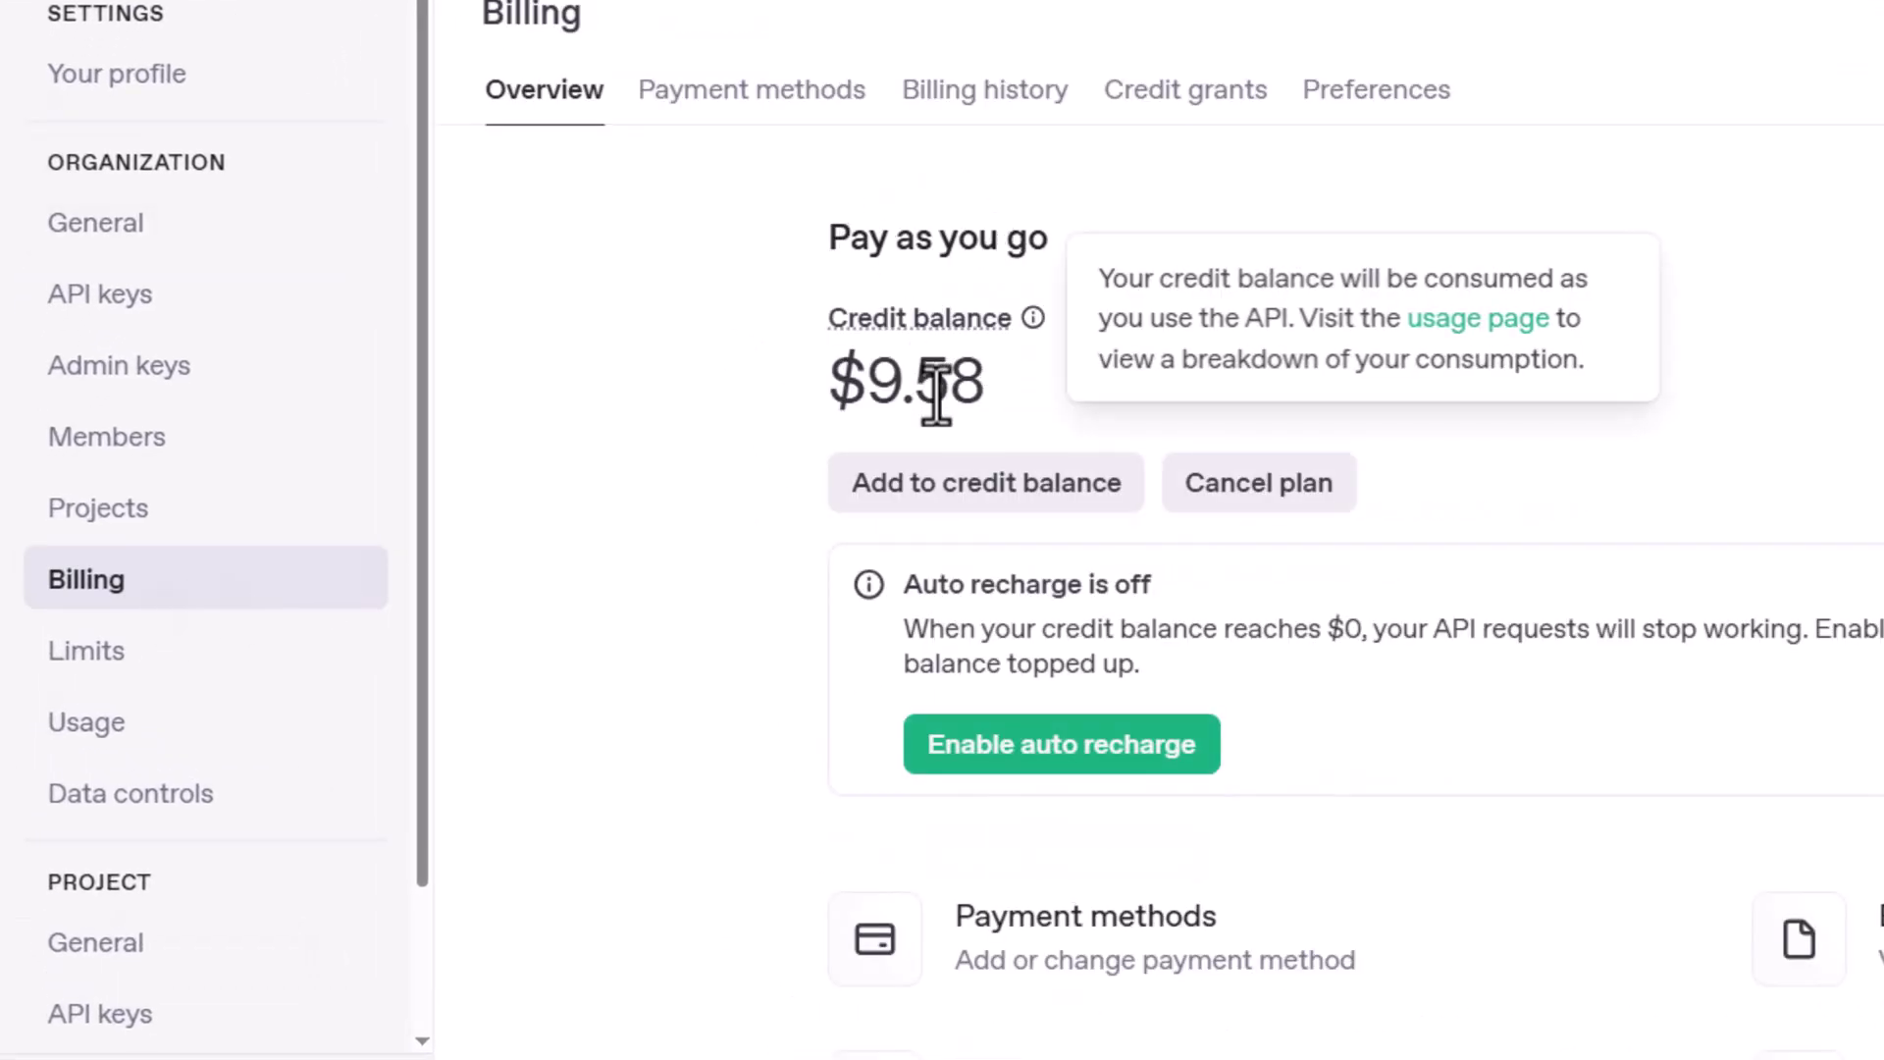
left_click_drag(869, 387, 997, 425)
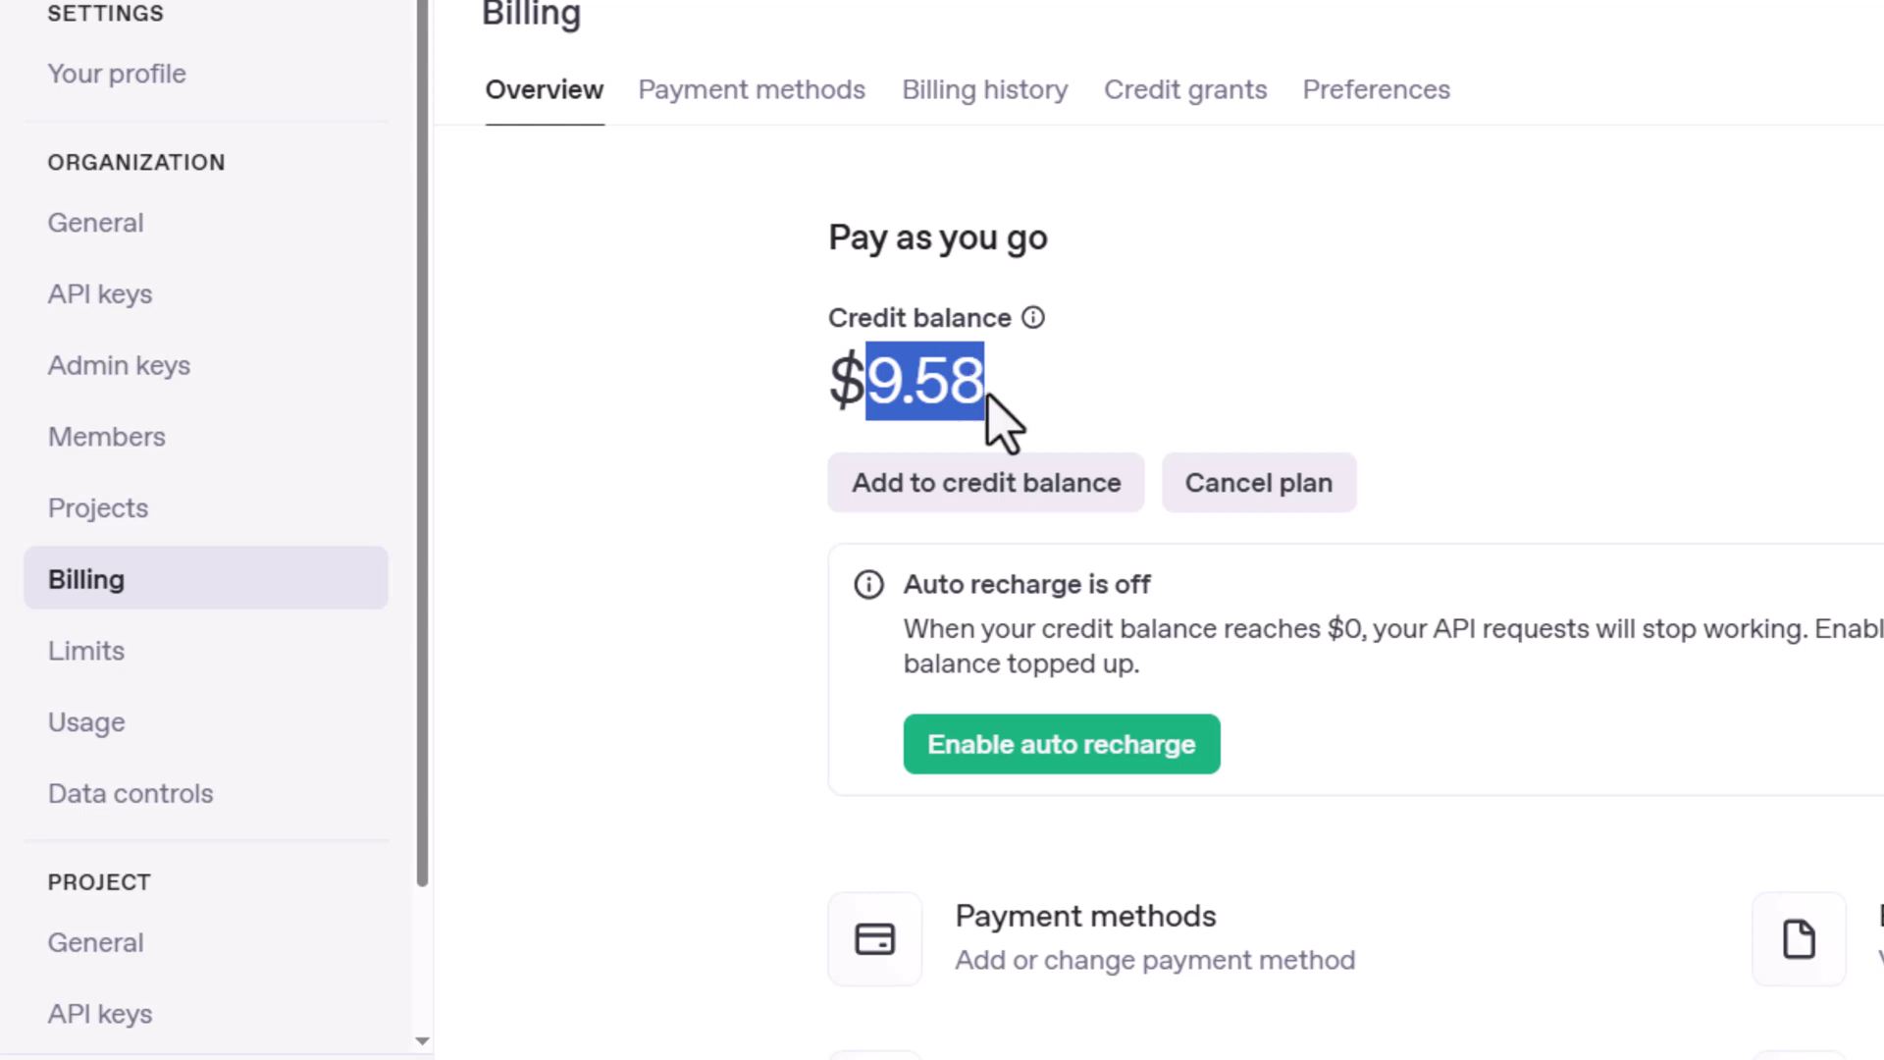
left_click(989, 395)
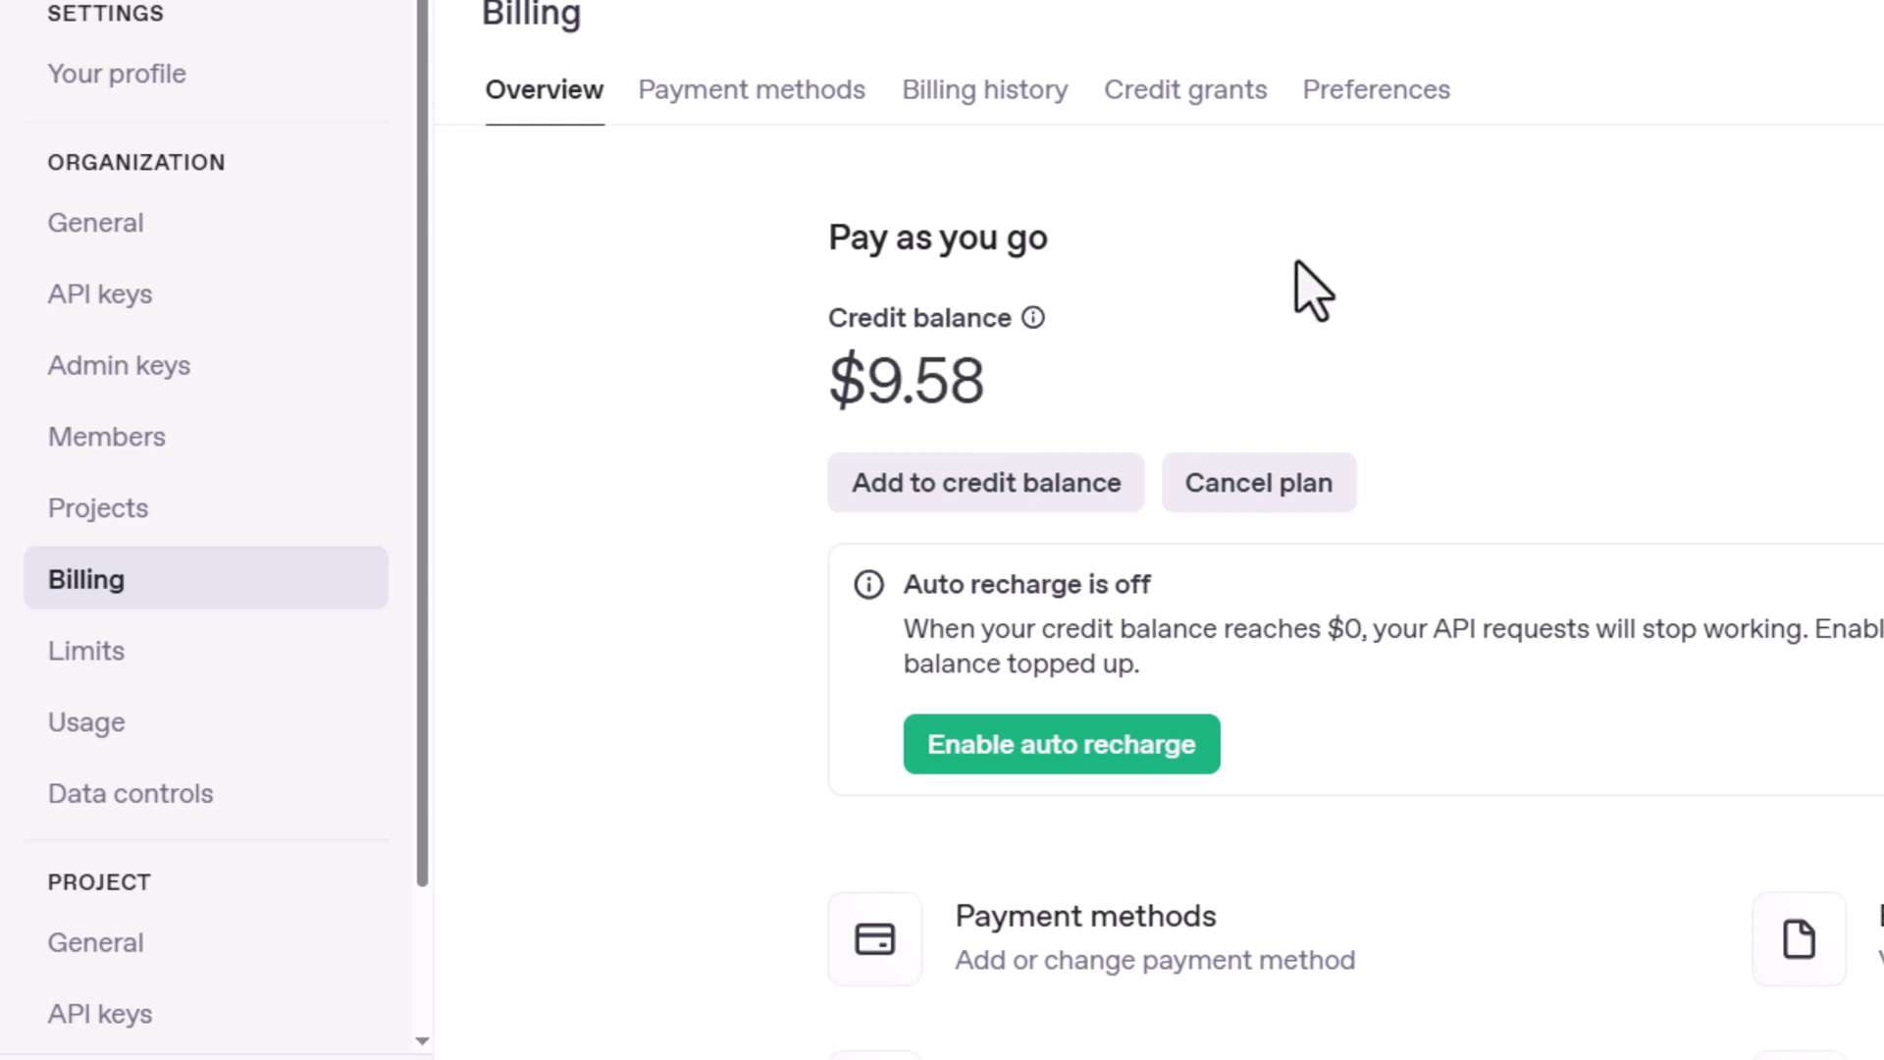
left_click_drag(860, 381, 972, 387)
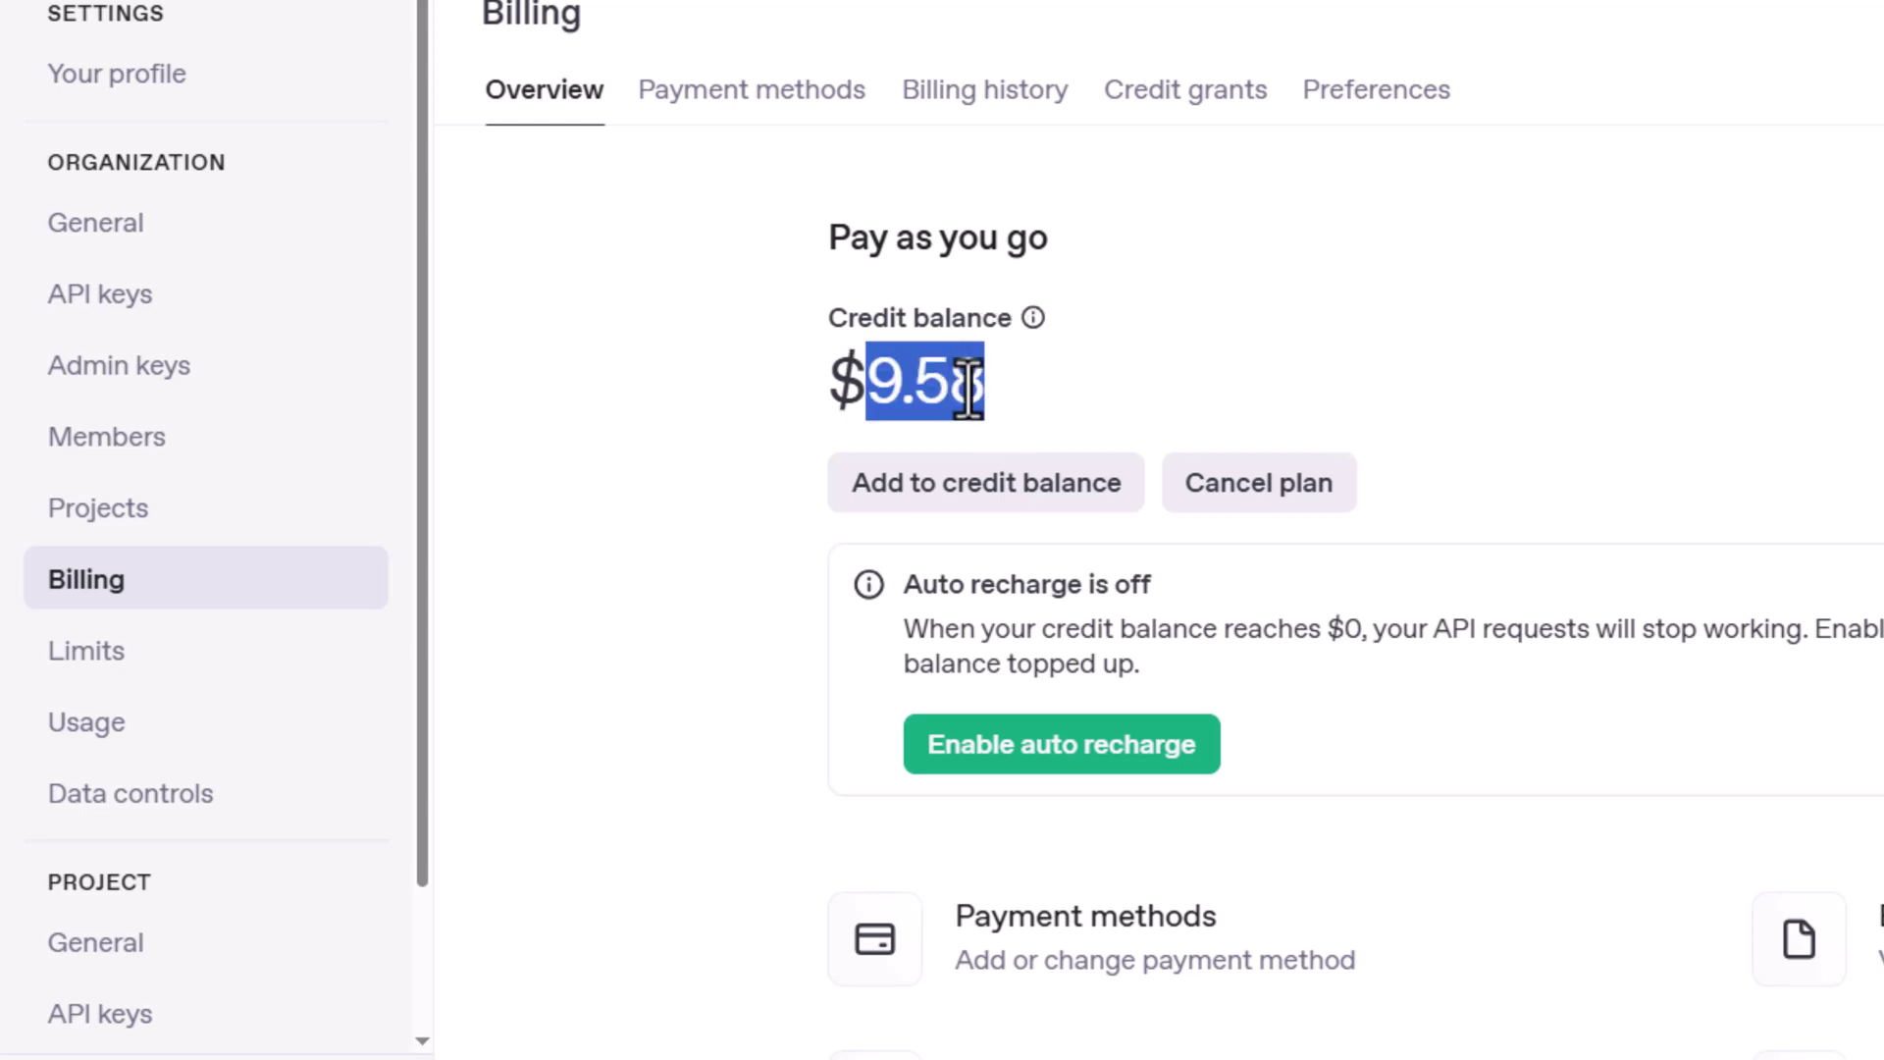
left_click(981, 506)
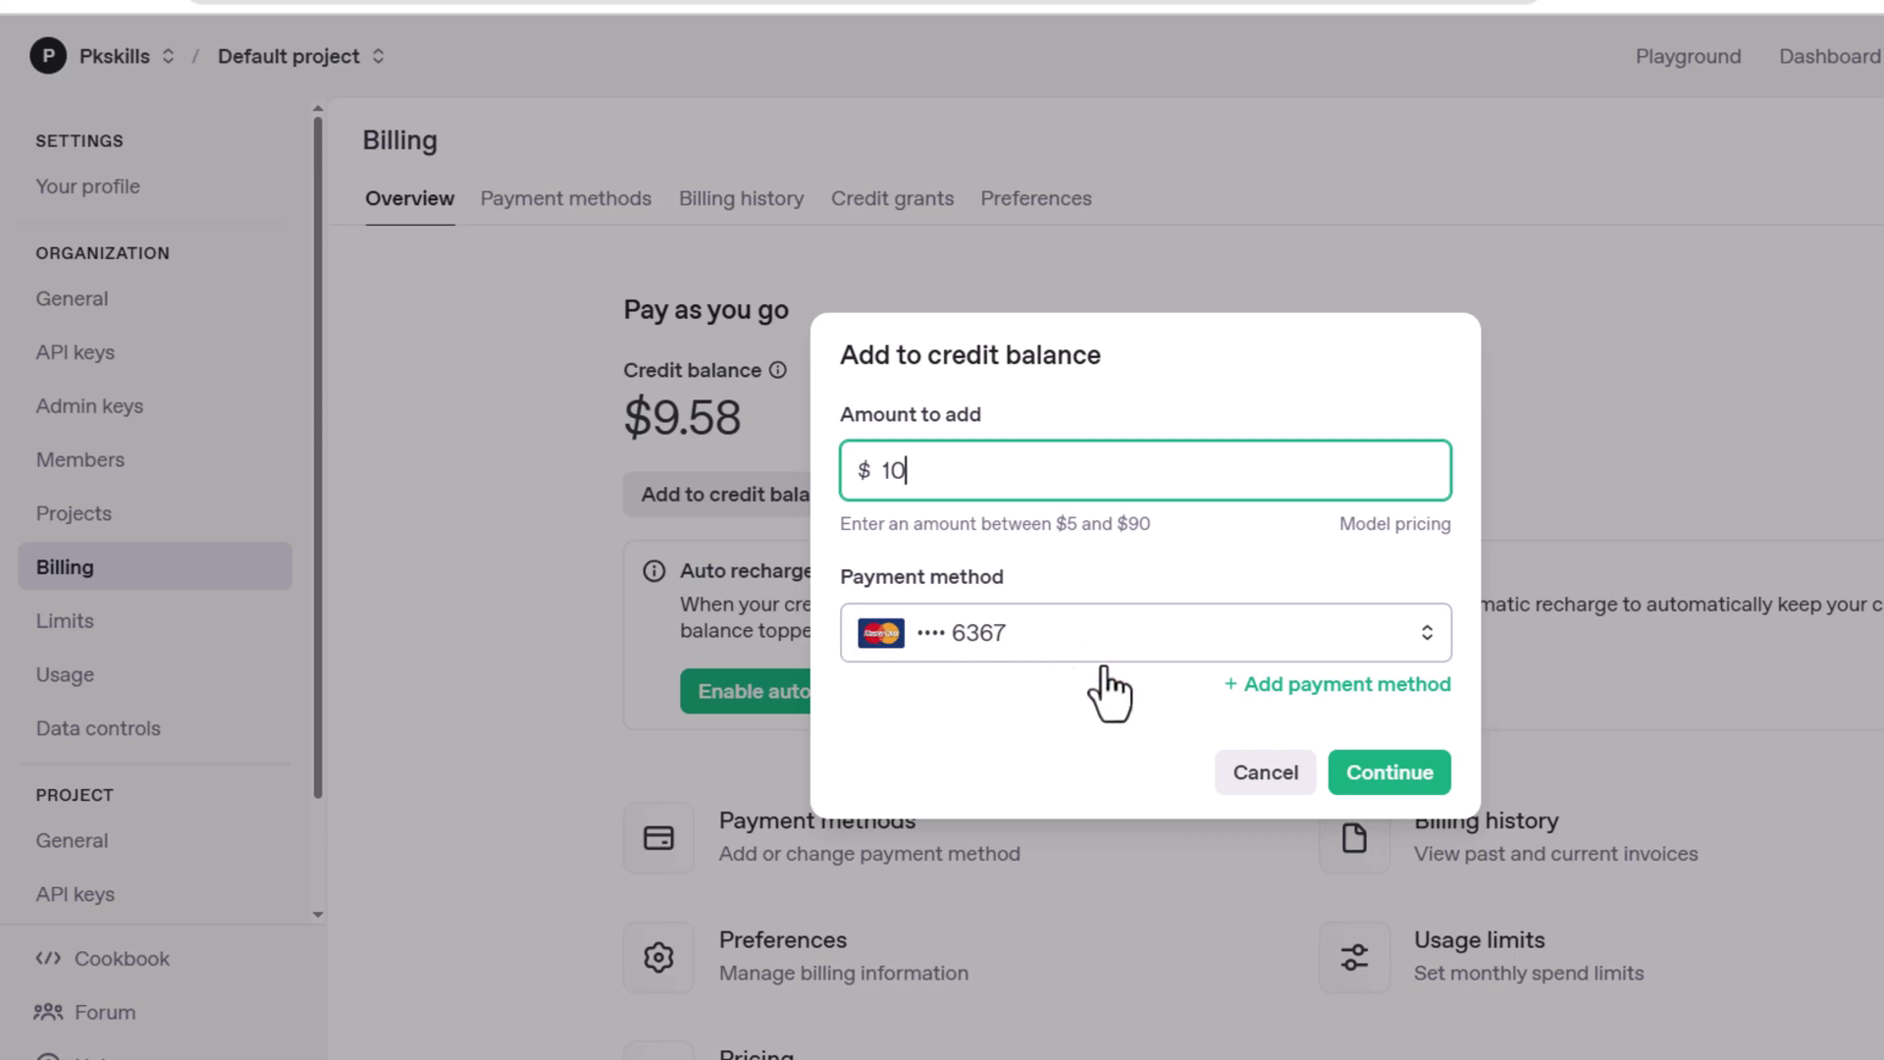
left_click(1291, 775)
left_click_drag(648, 417, 791, 442)
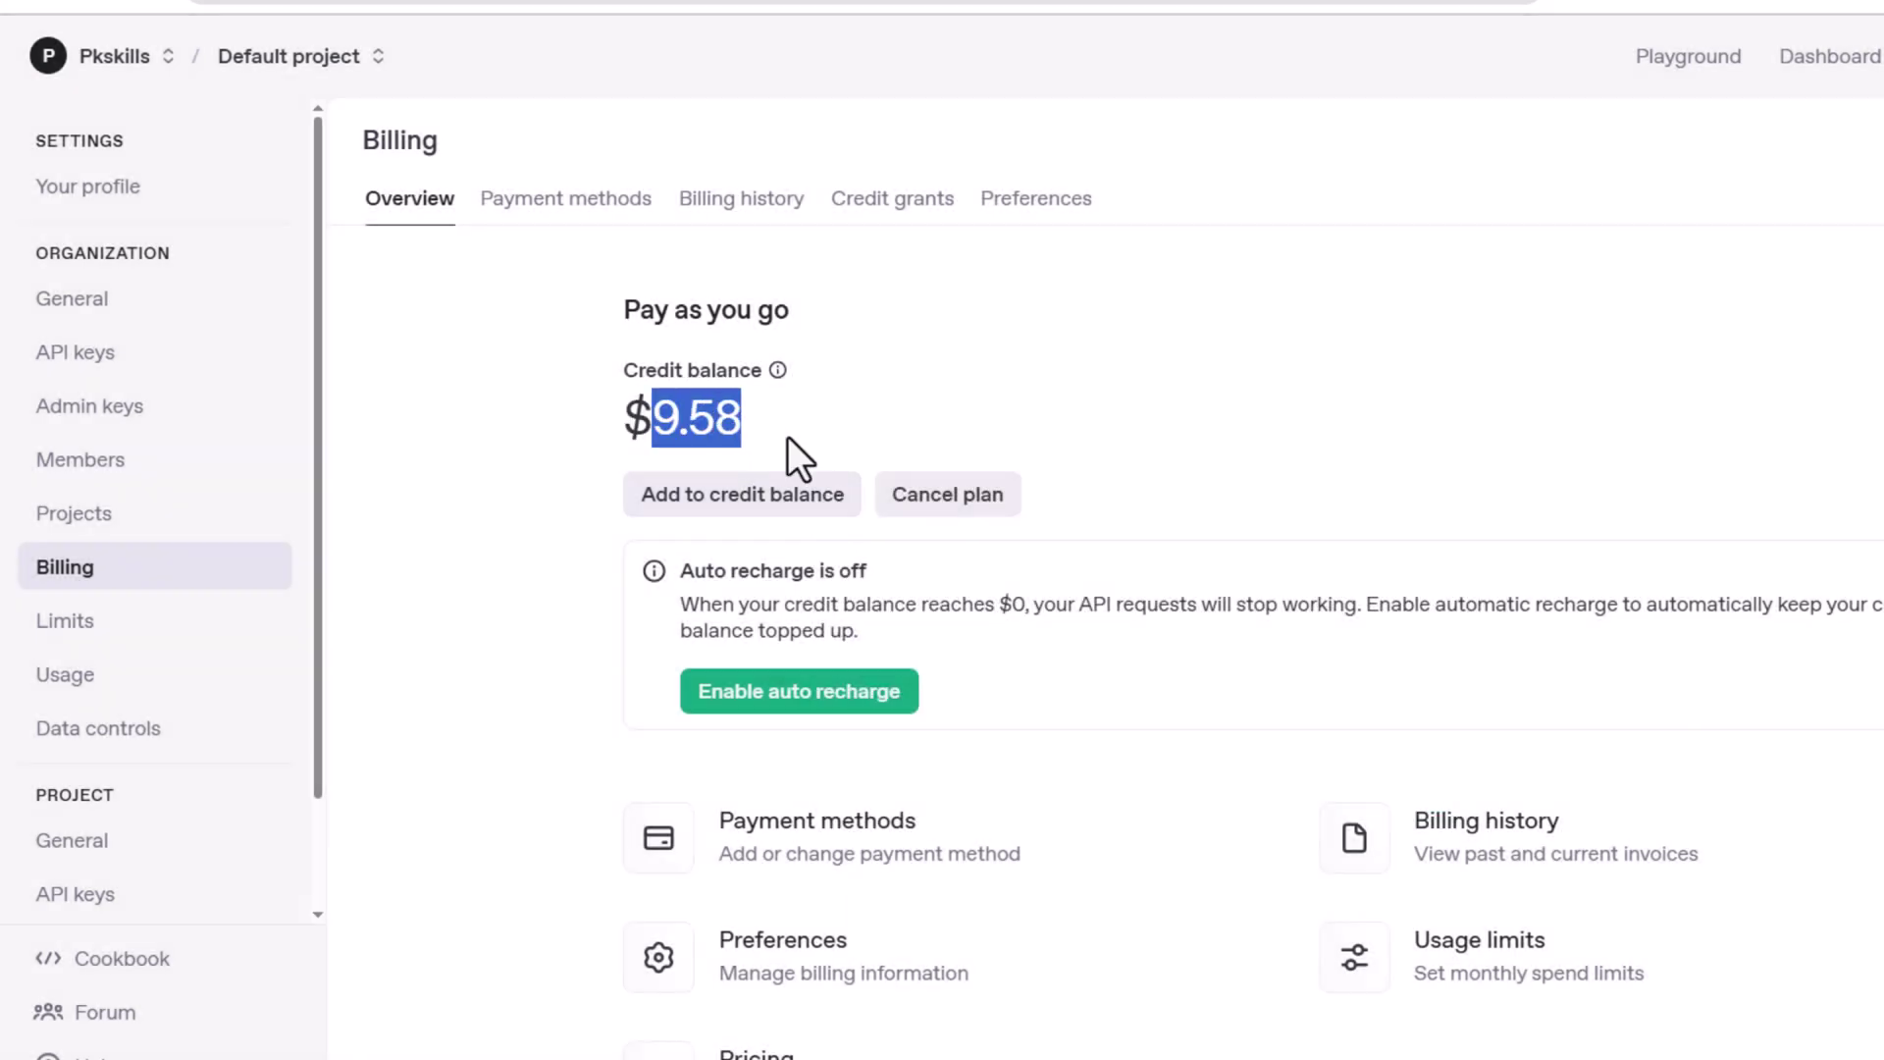
Return to Make, assign My OpenAI connection to the Image generation module and save its settings
mouse_move(706, 0)
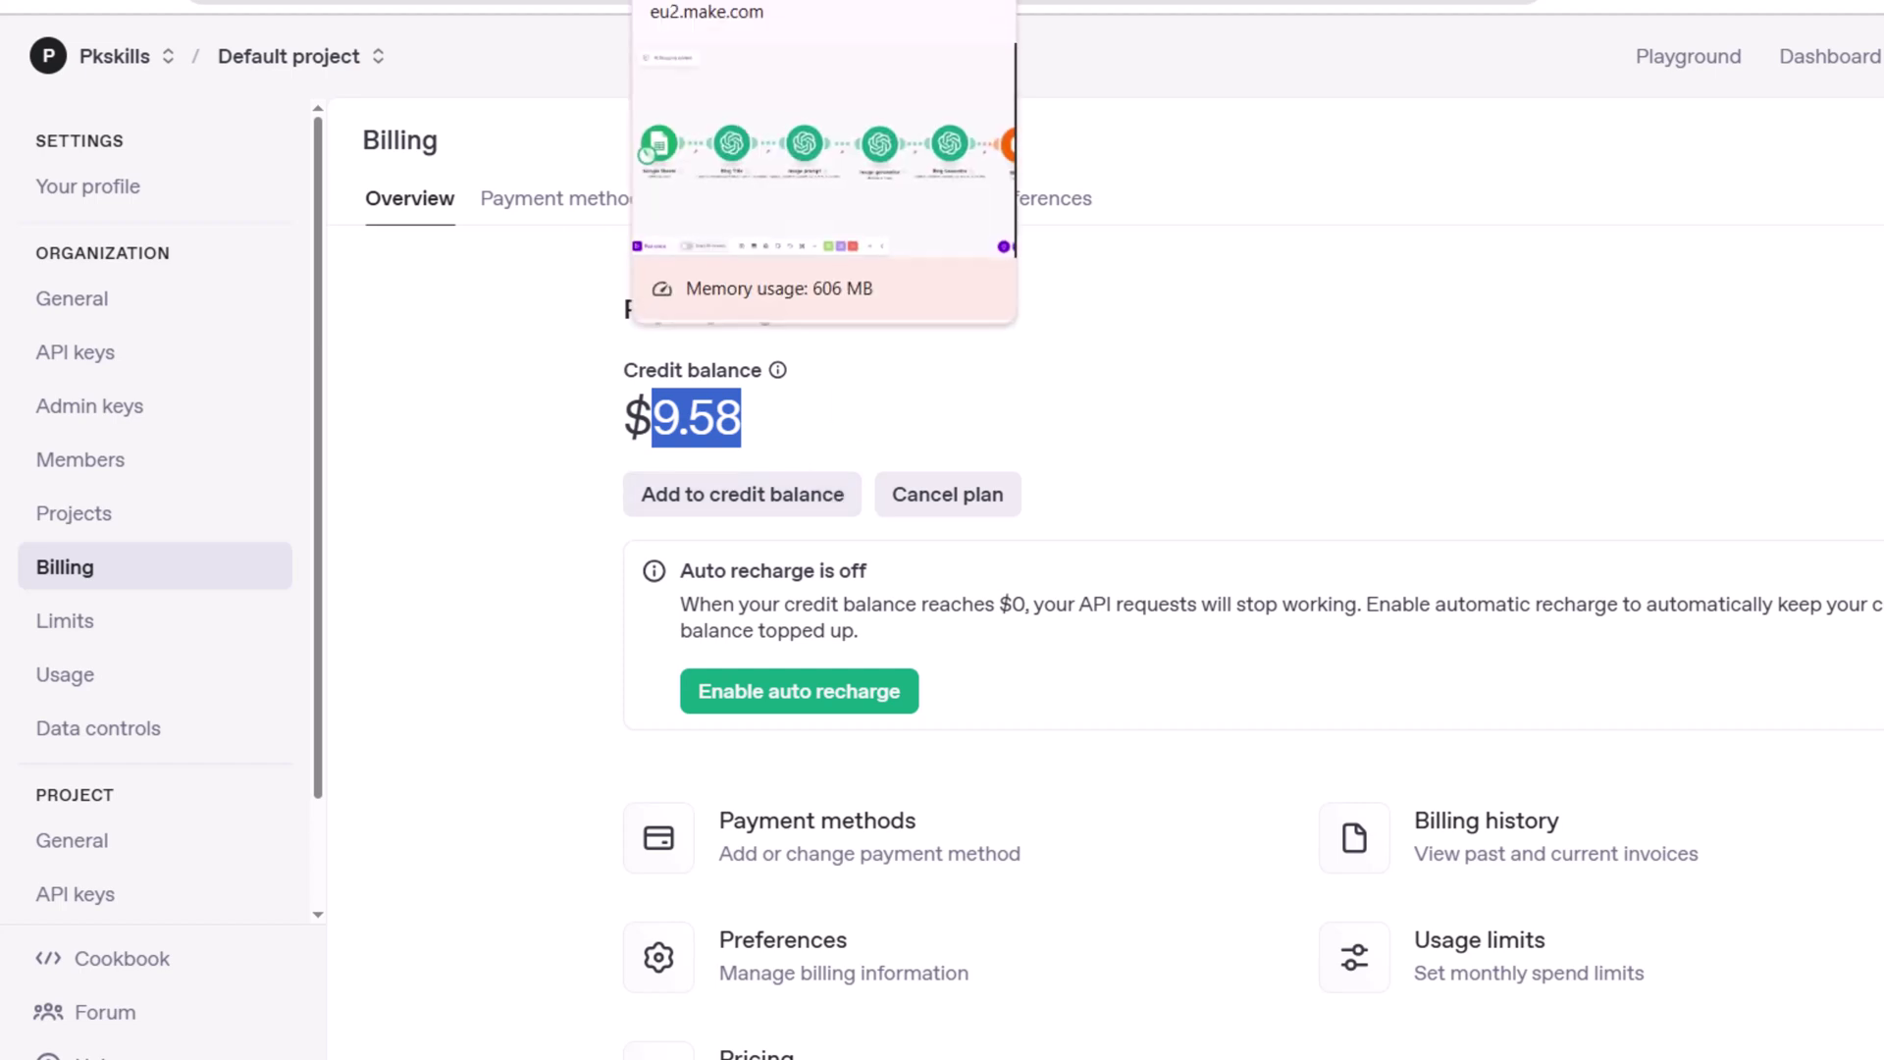
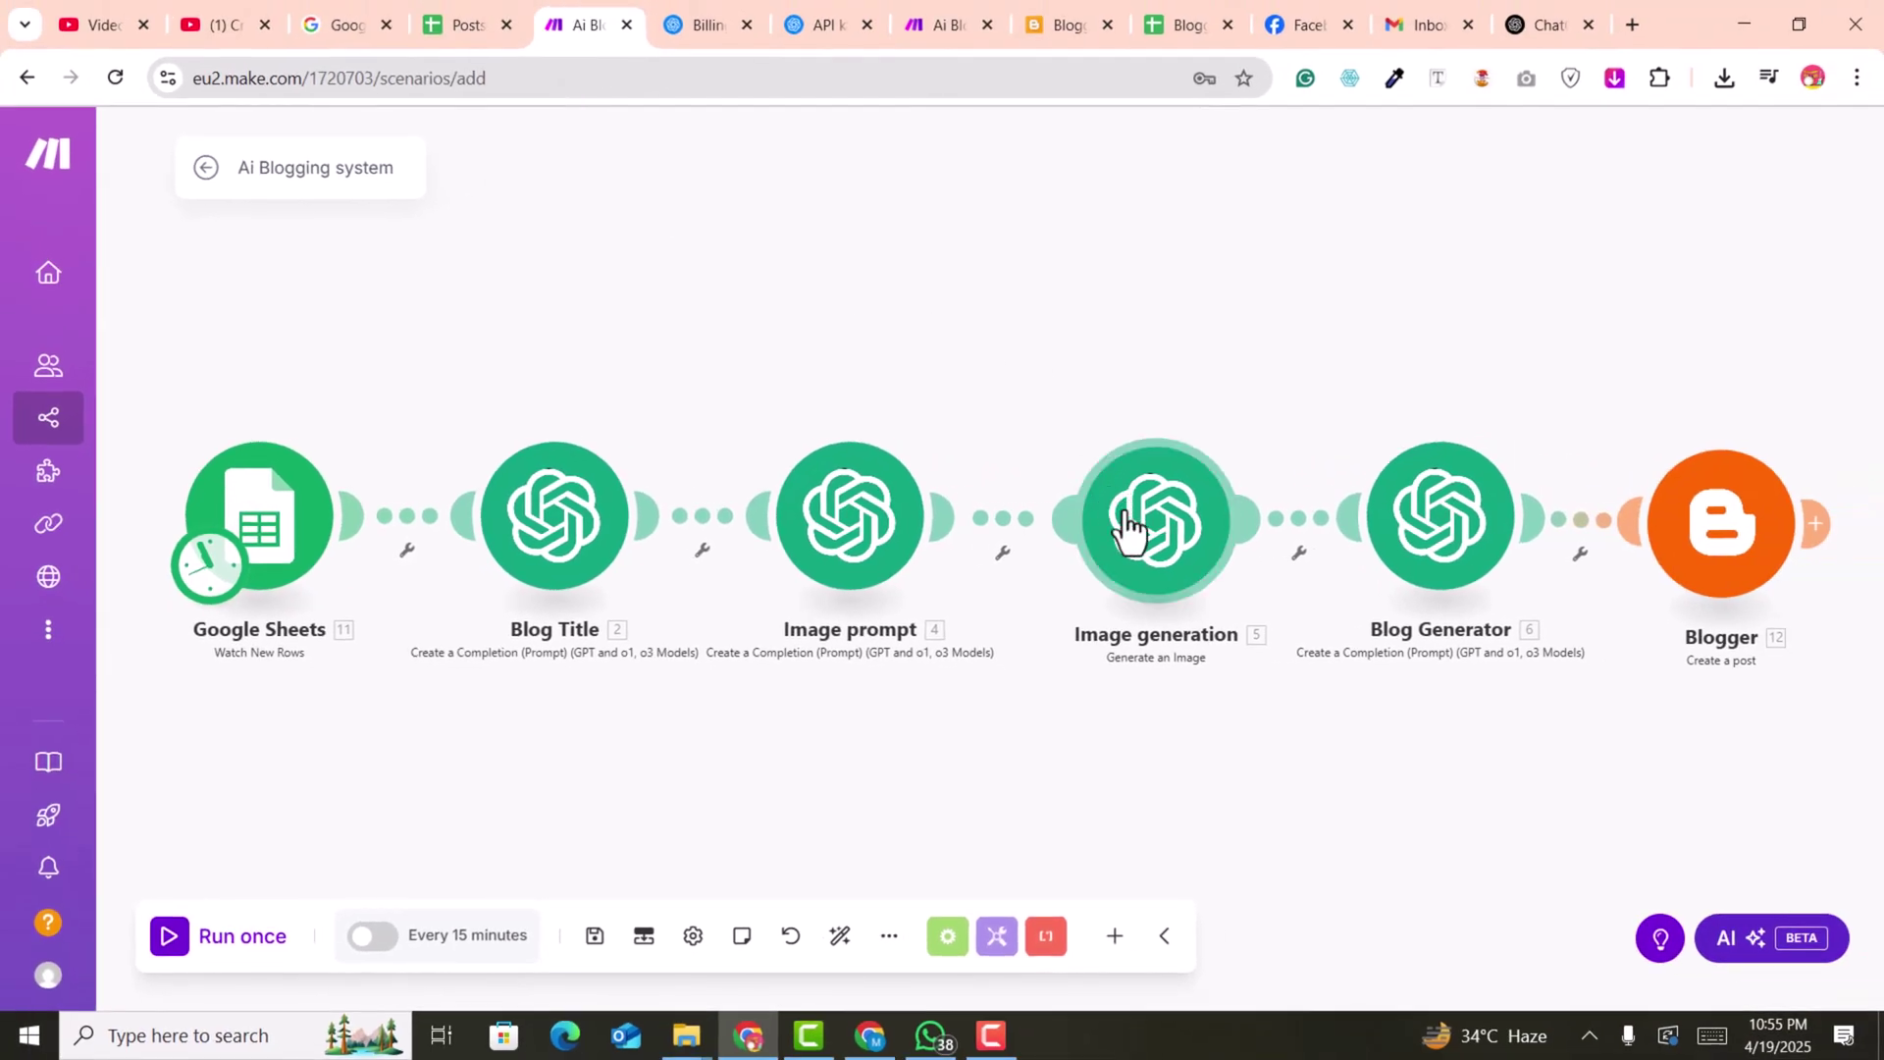
left_click(1139, 577)
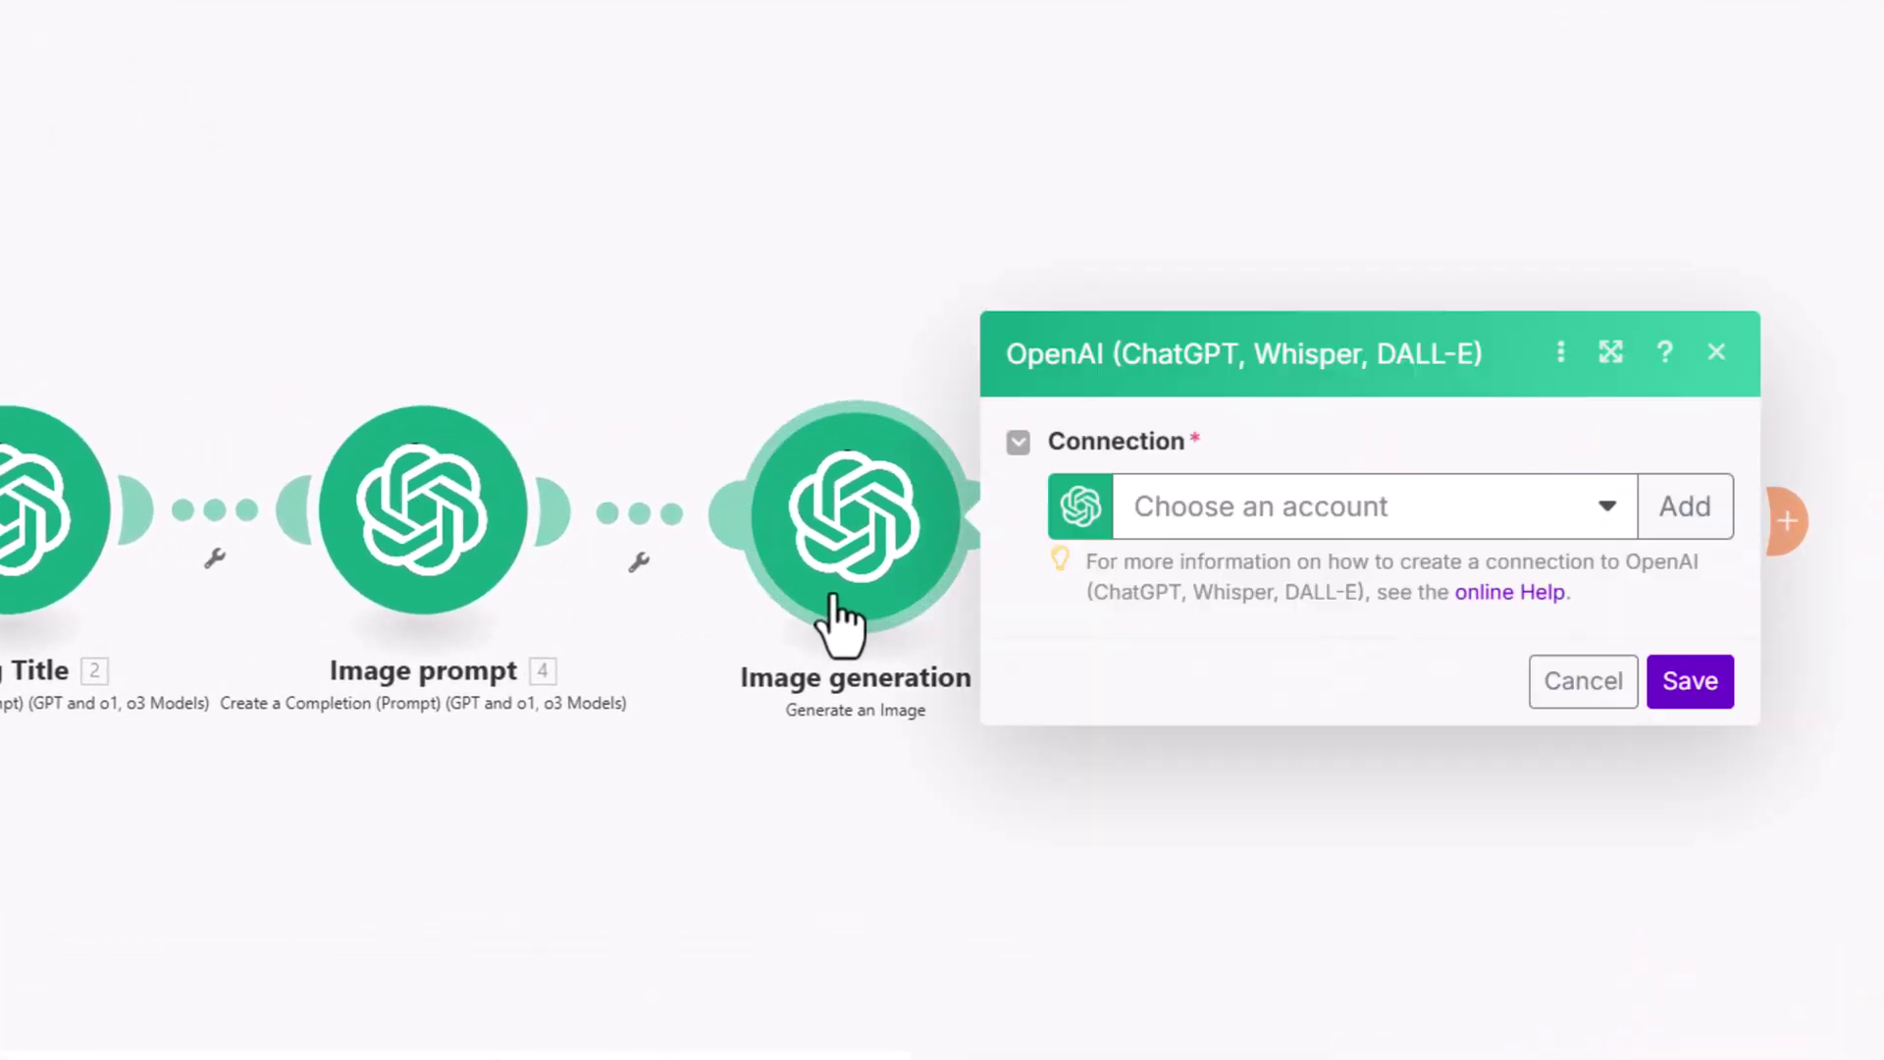
left_click(1365, 507)
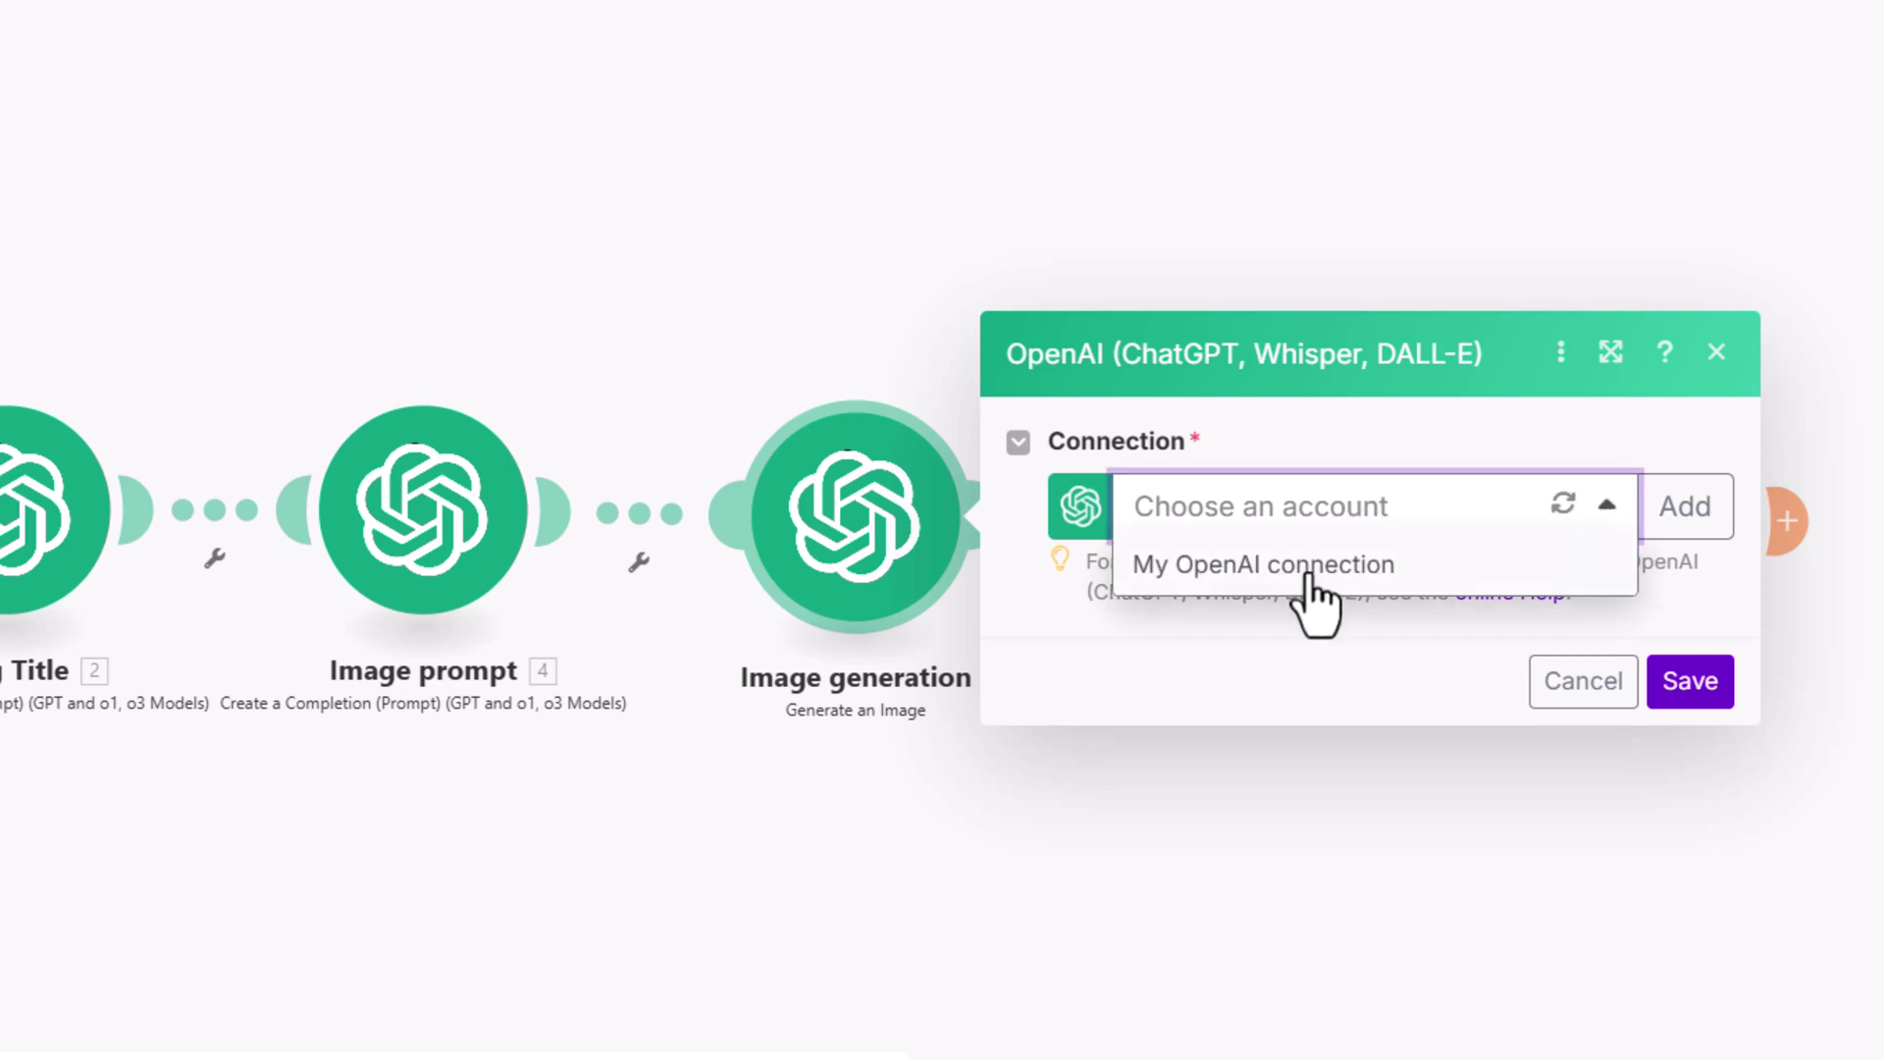
left_click(1247, 574)
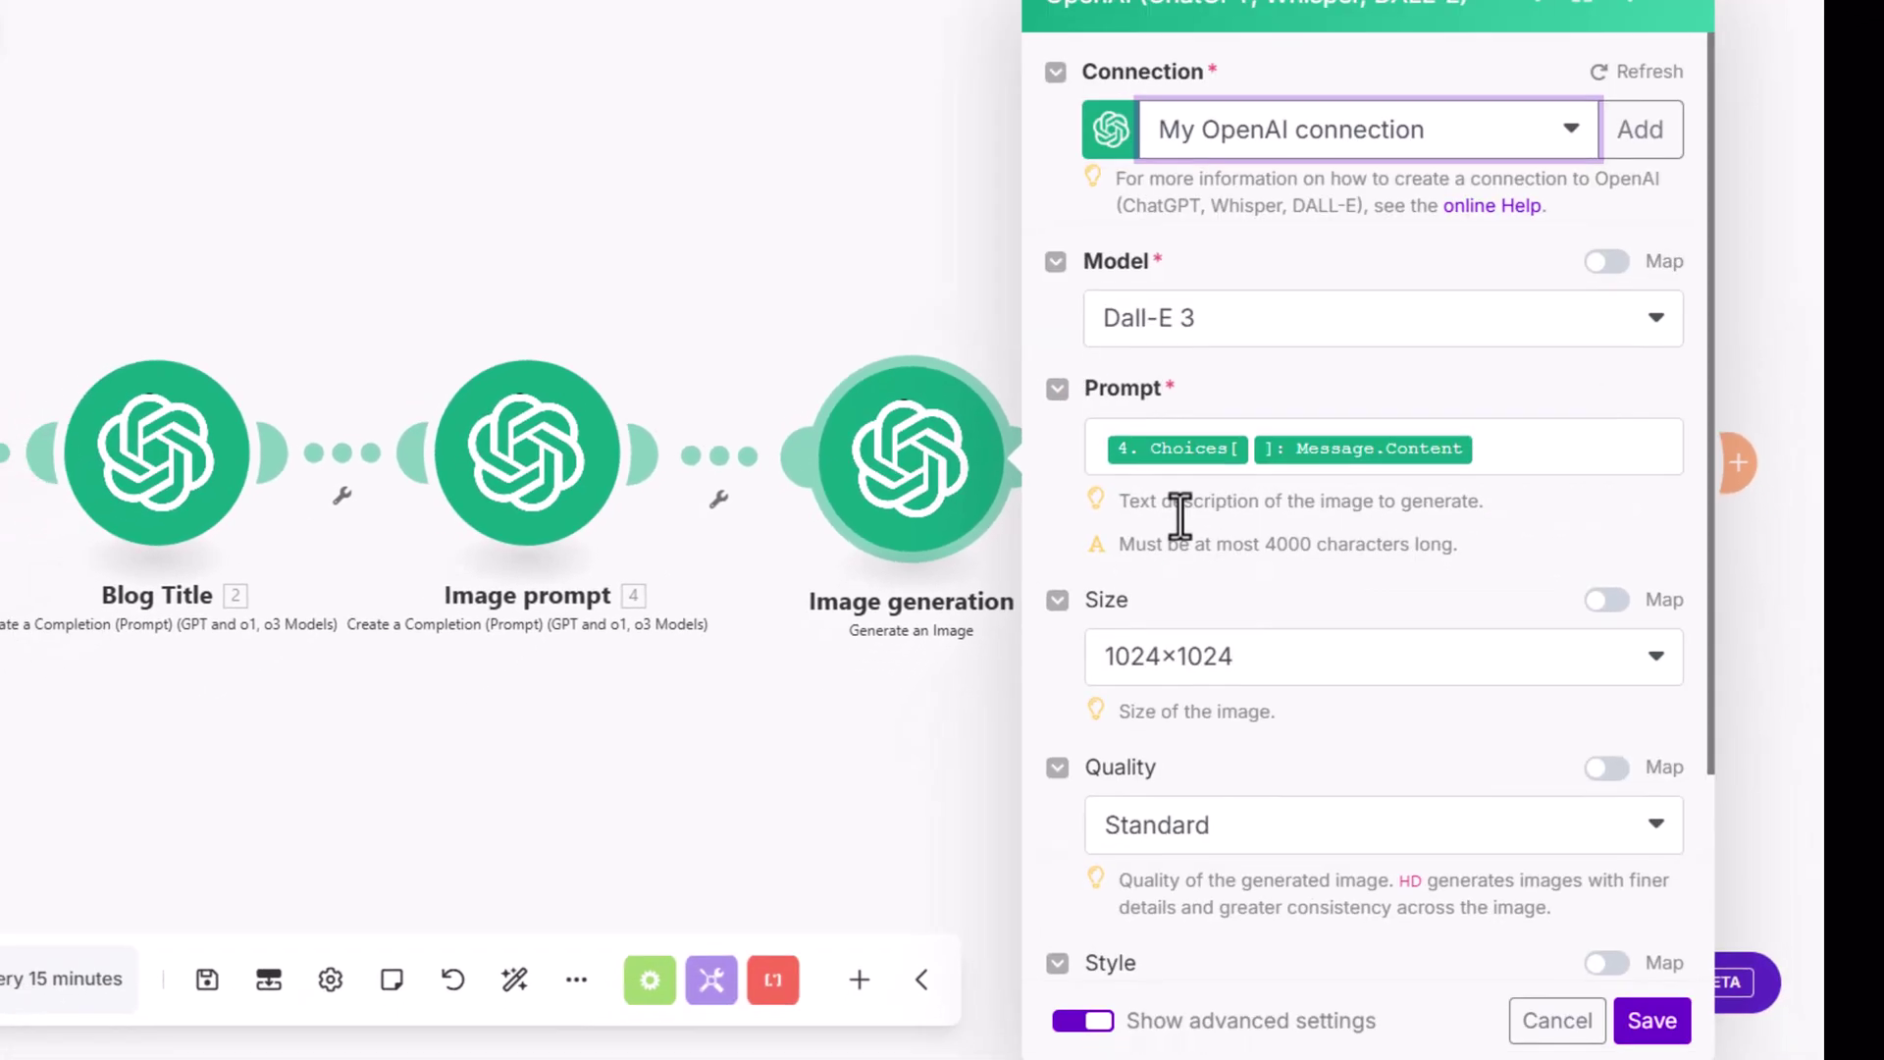
scroll(1619, 942, "down", 3)
left_click(1652, 1020)
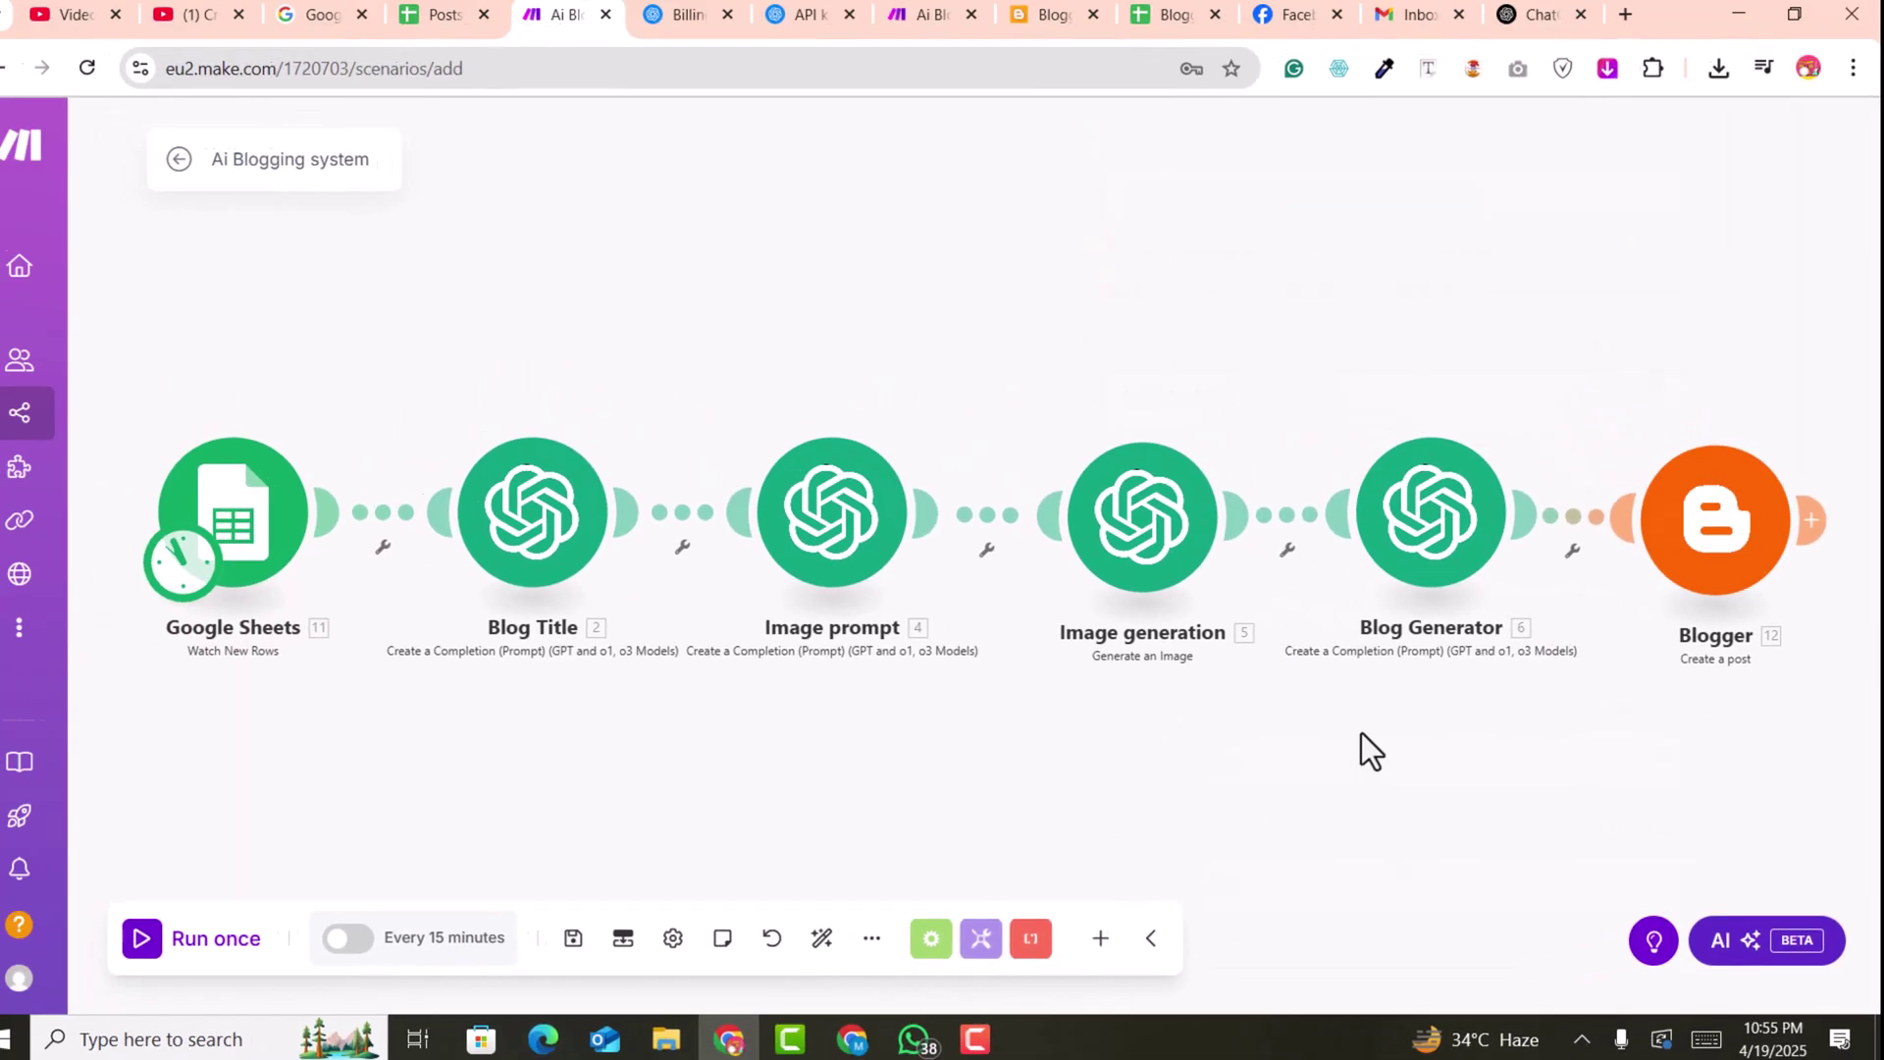
Assign My OpenAI connection to the Blog Generator module and save its settings
left_click(1428, 538)
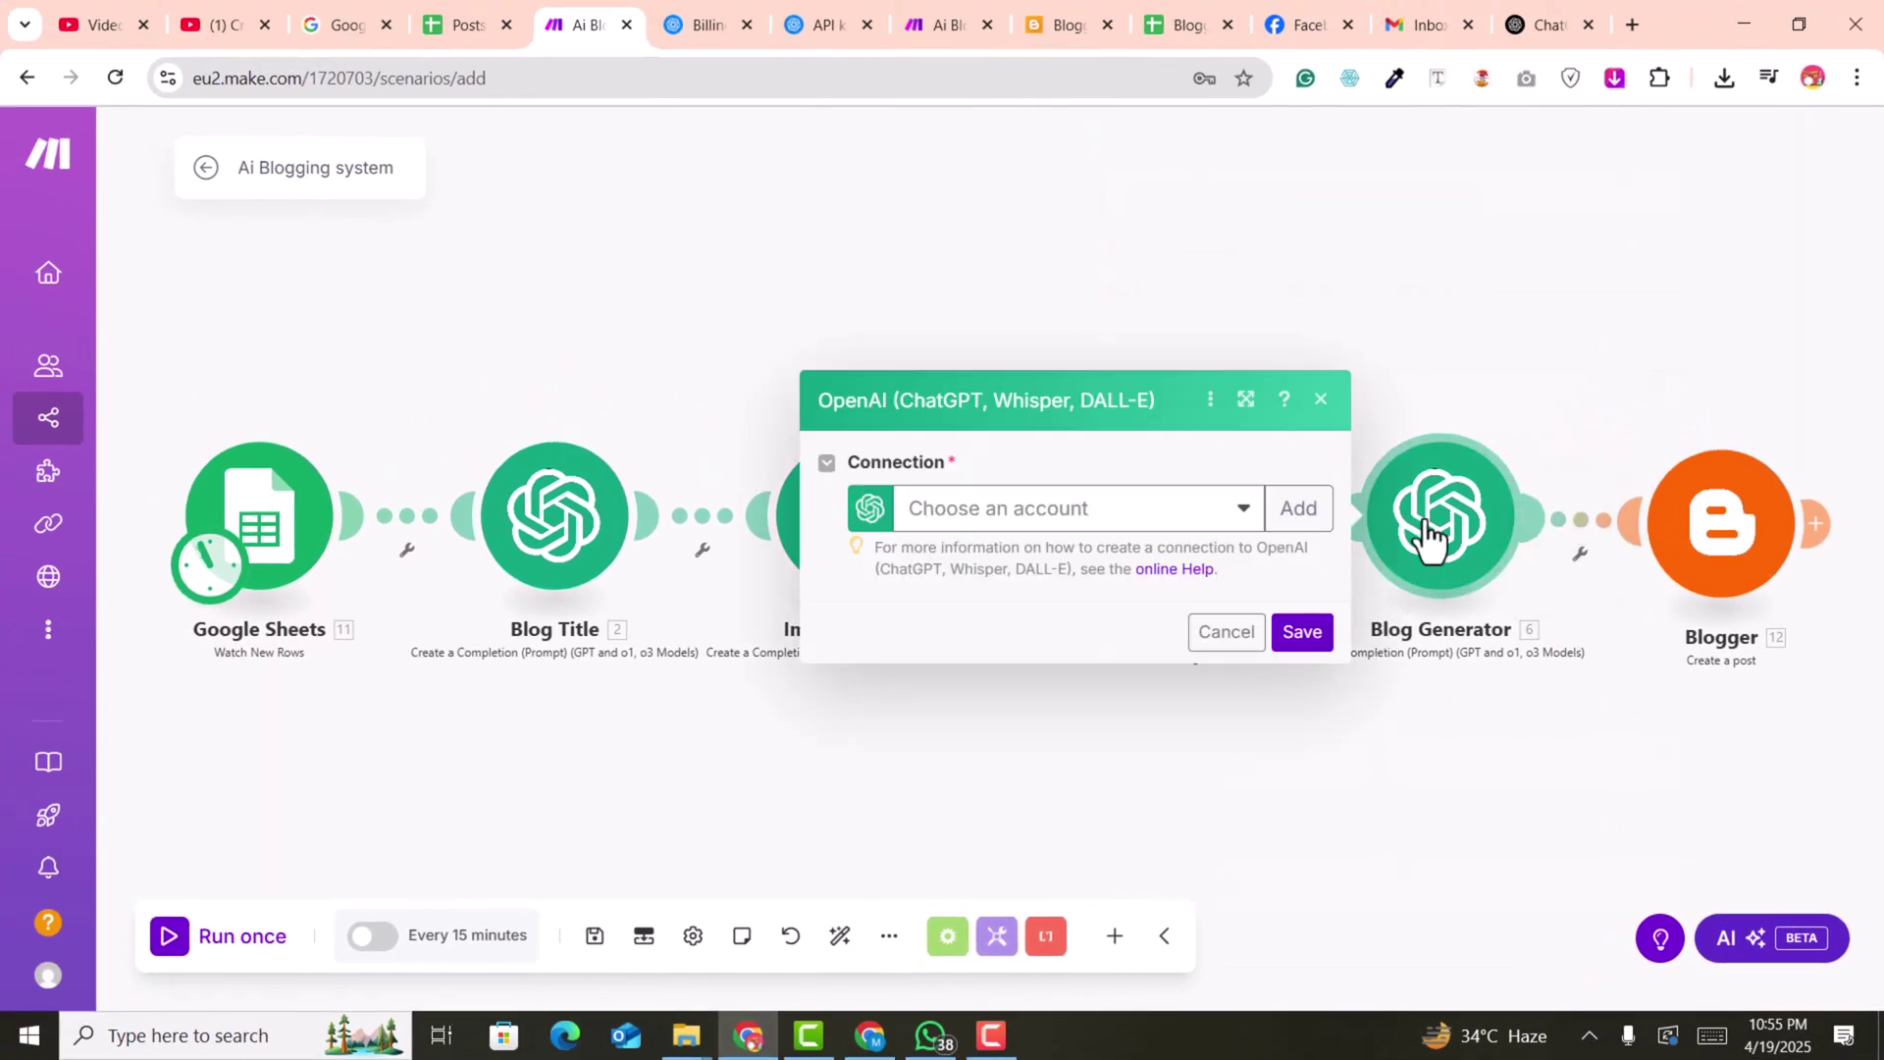
left_click(1127, 512)
left_click(999, 551)
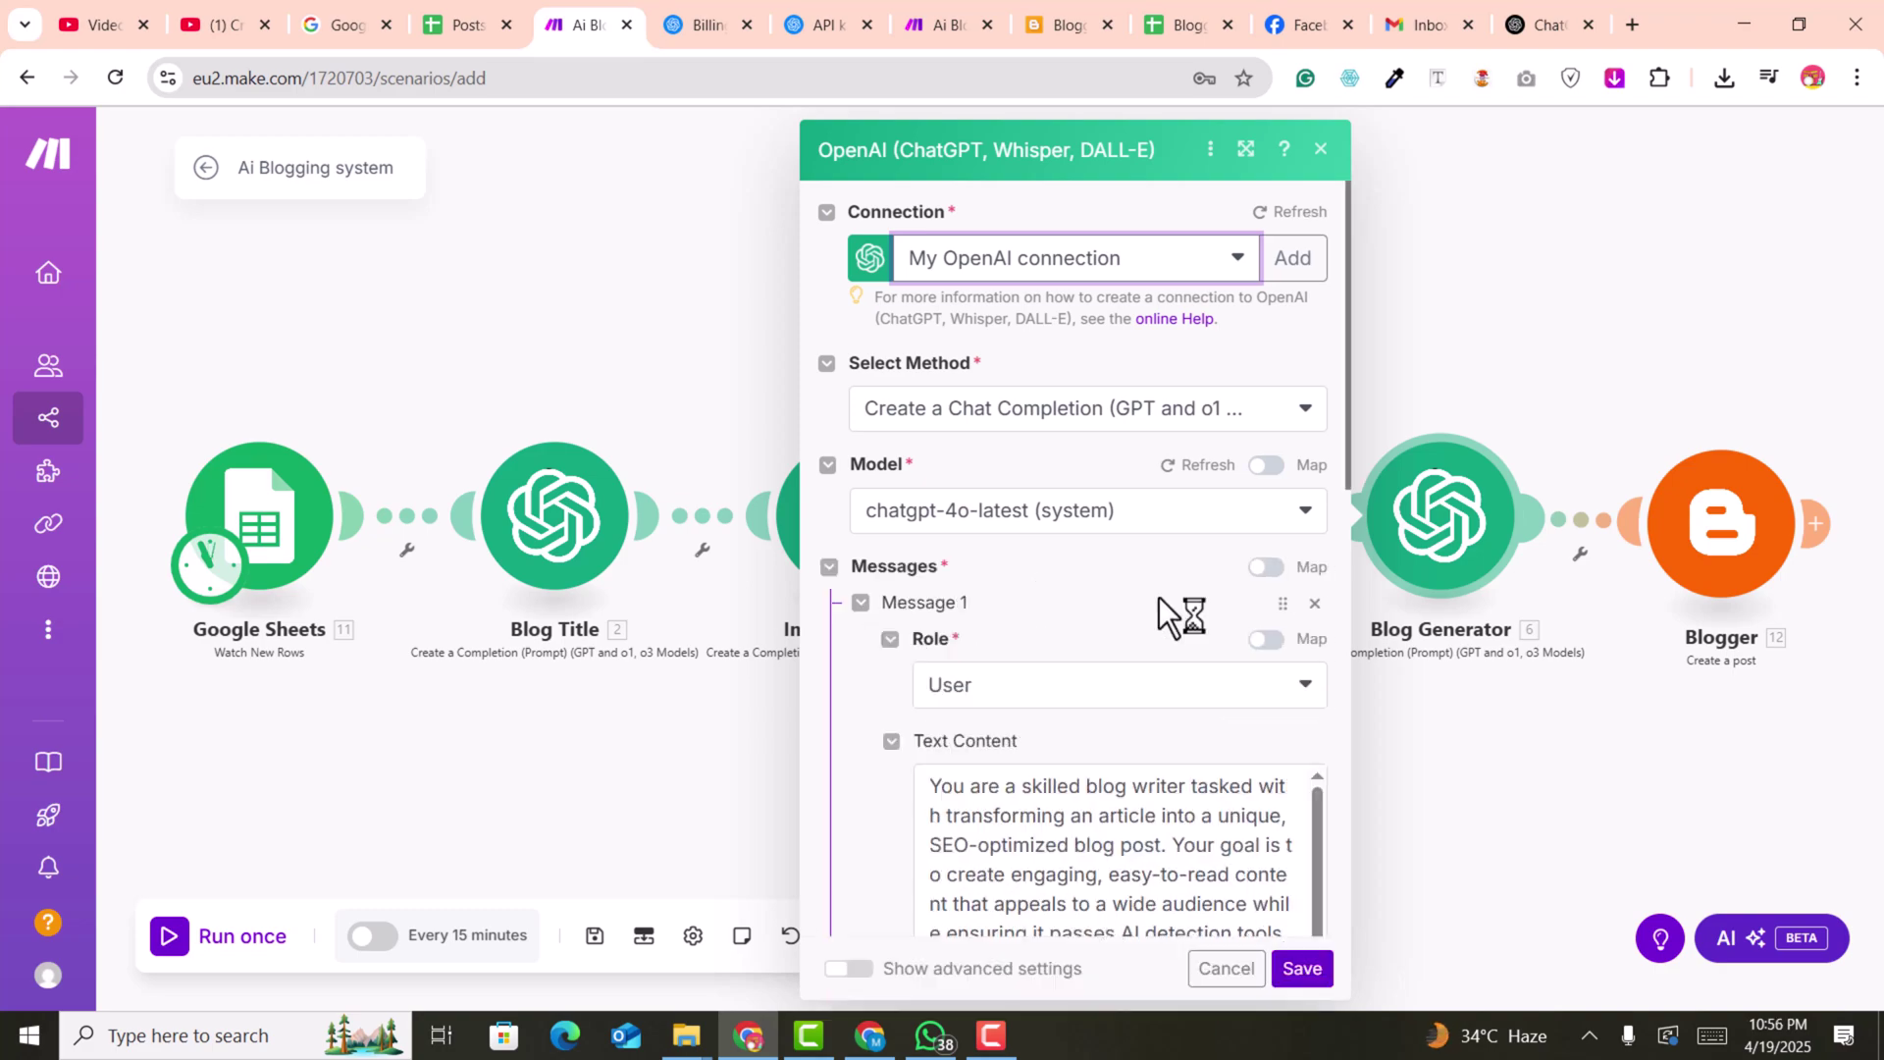
scroll(1183, 653, "down", 10)
left_click(1303, 971)
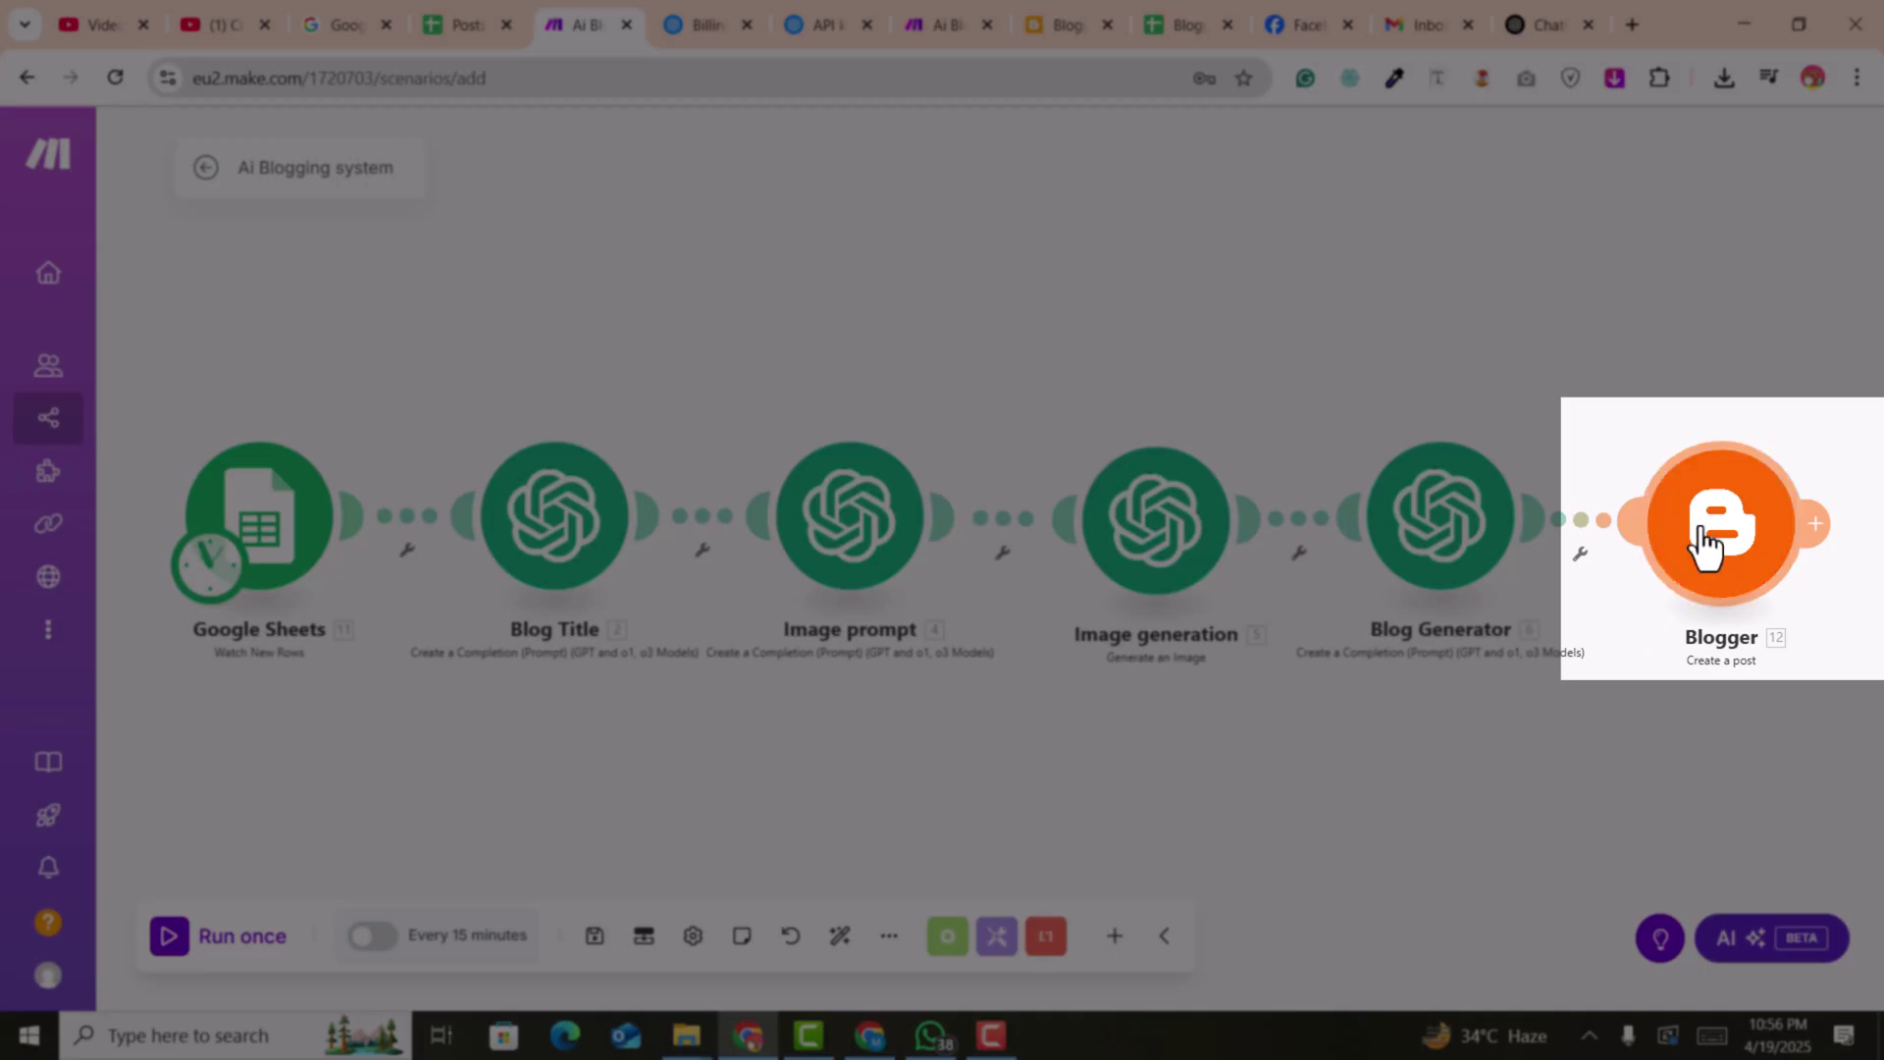
Add a Google connection to the Blogger module by choosing the Google account and authorizing Make's access
left_click(1703, 545)
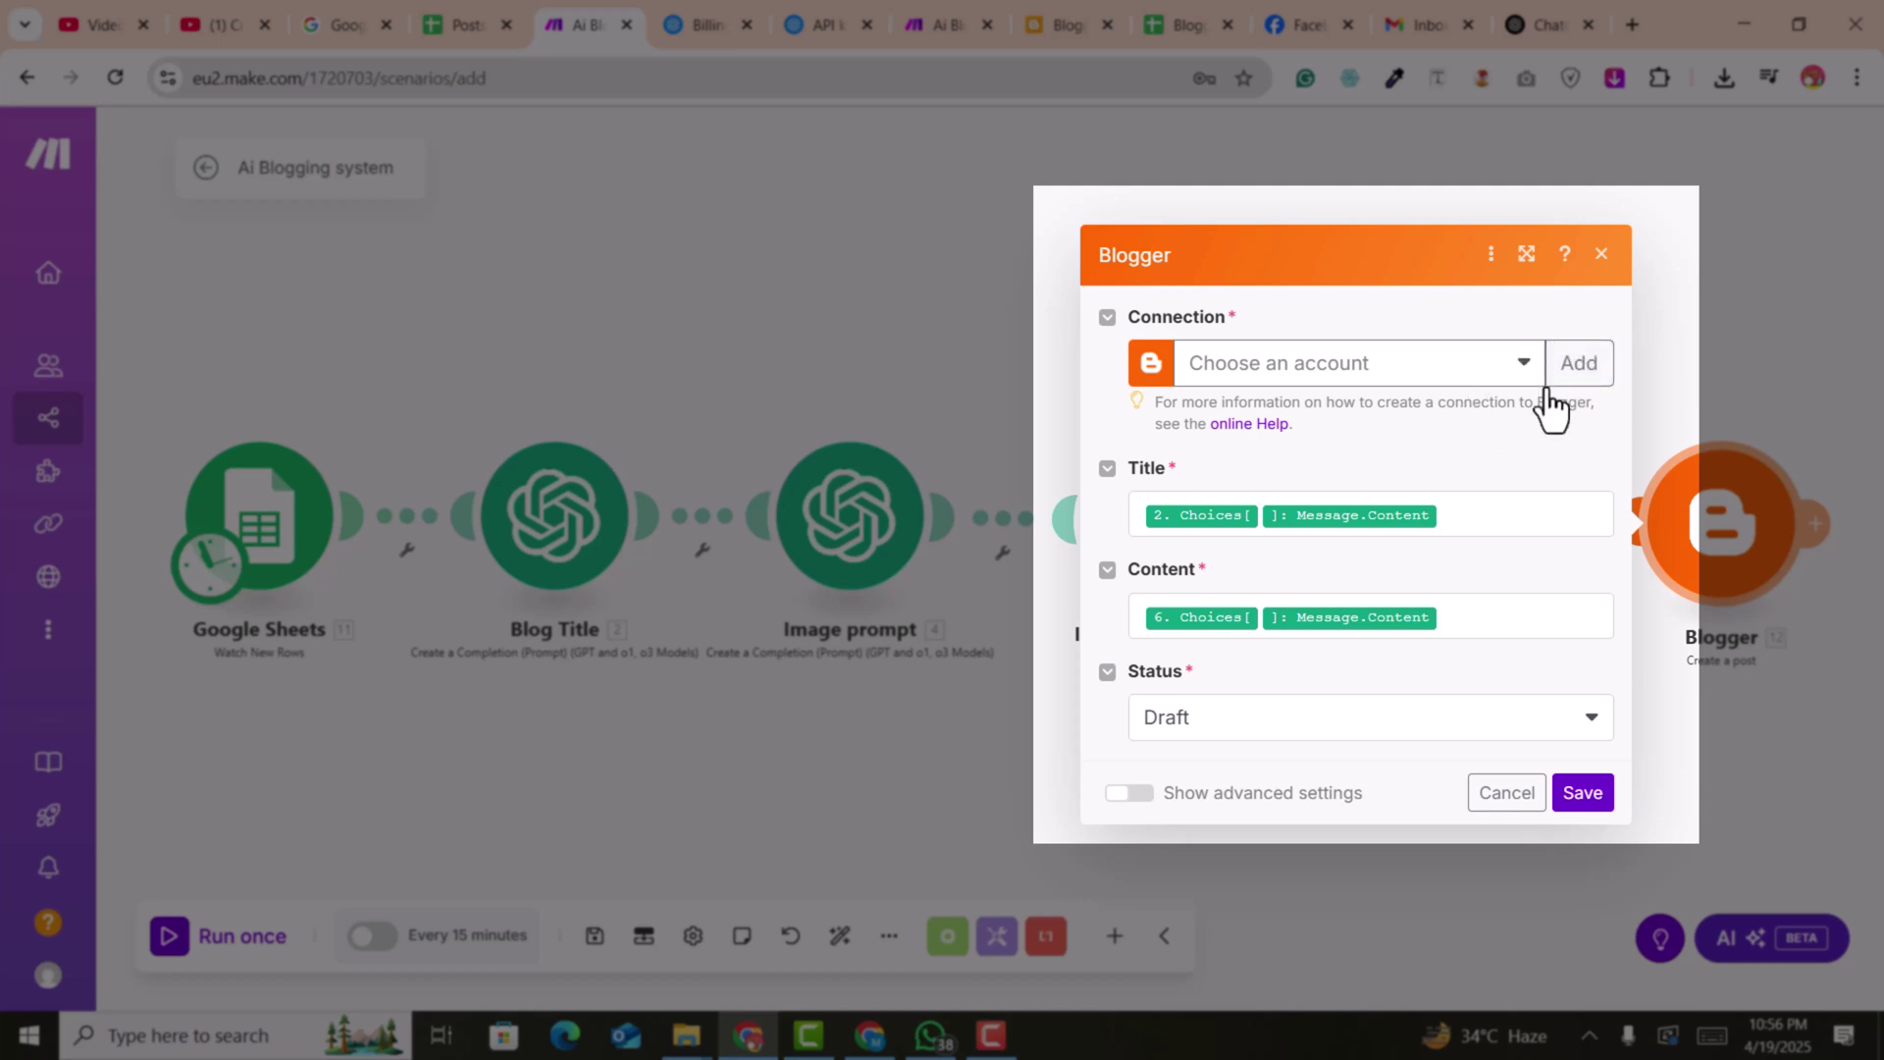
left_click(1581, 375)
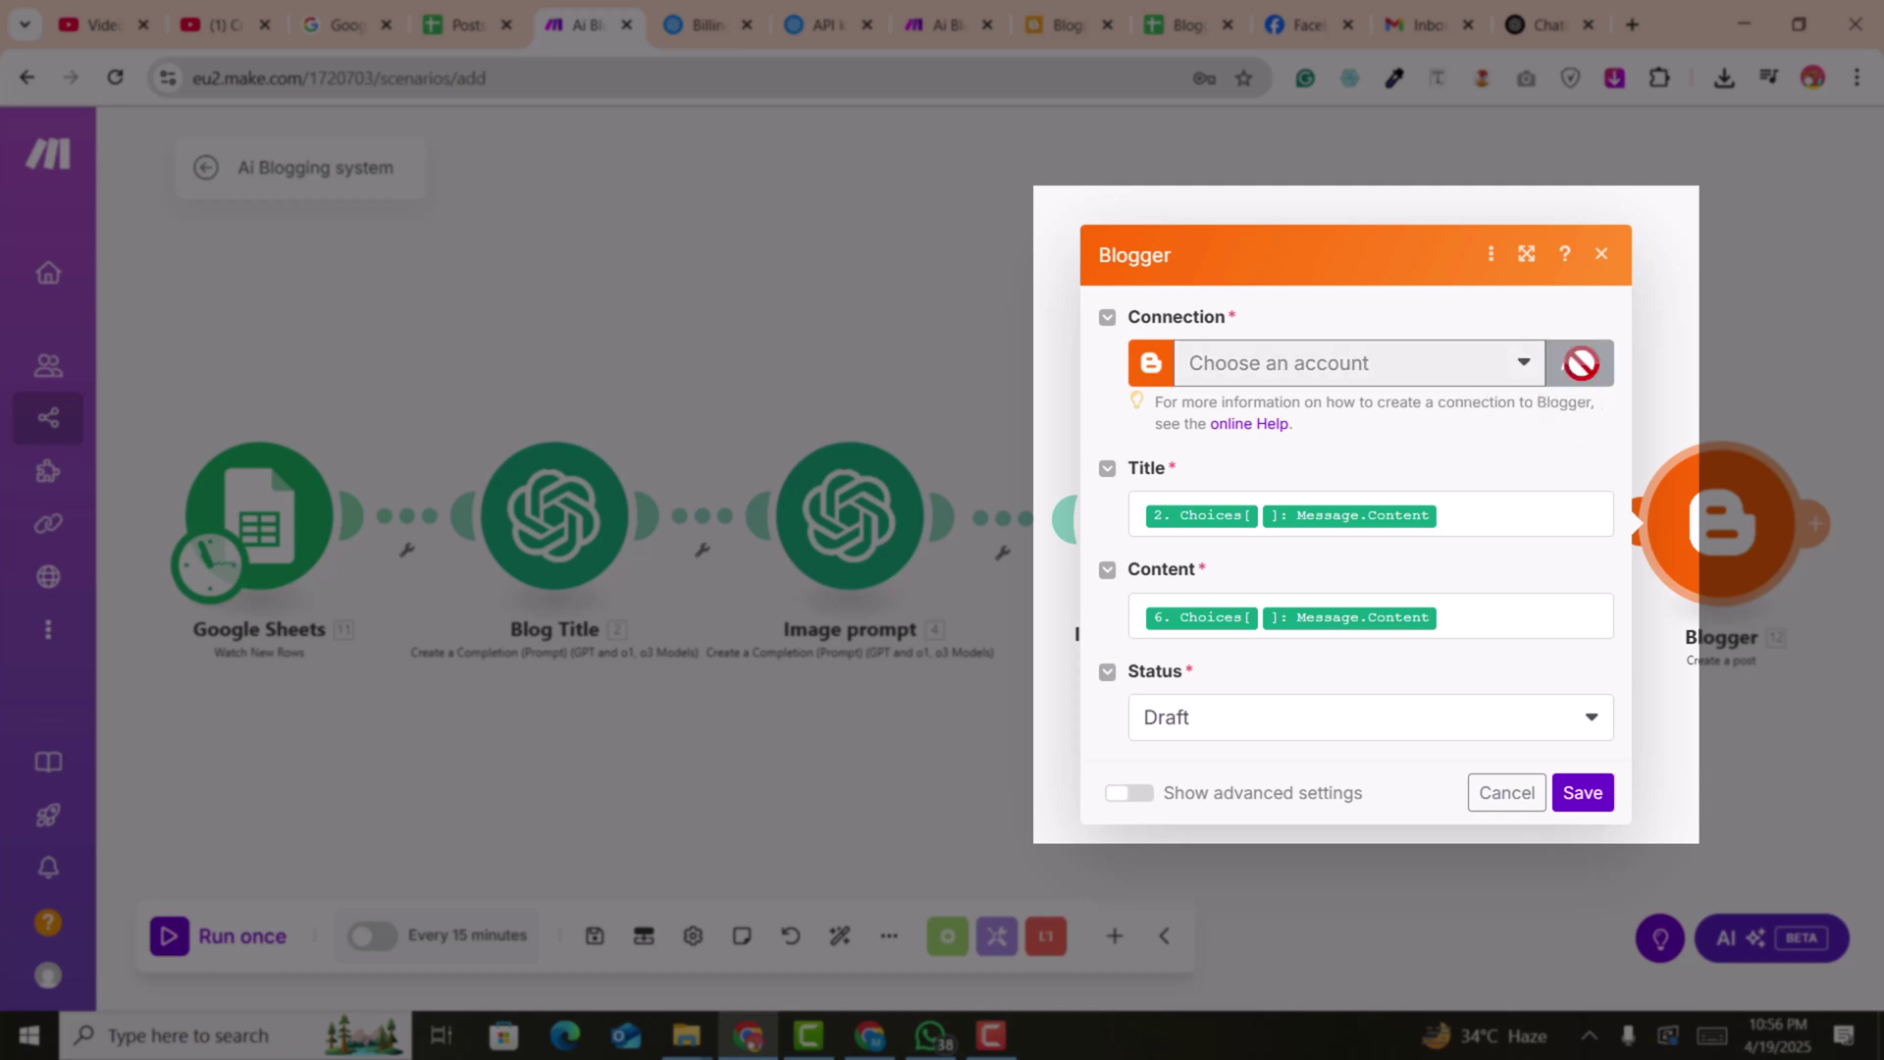
left_click(1377, 646)
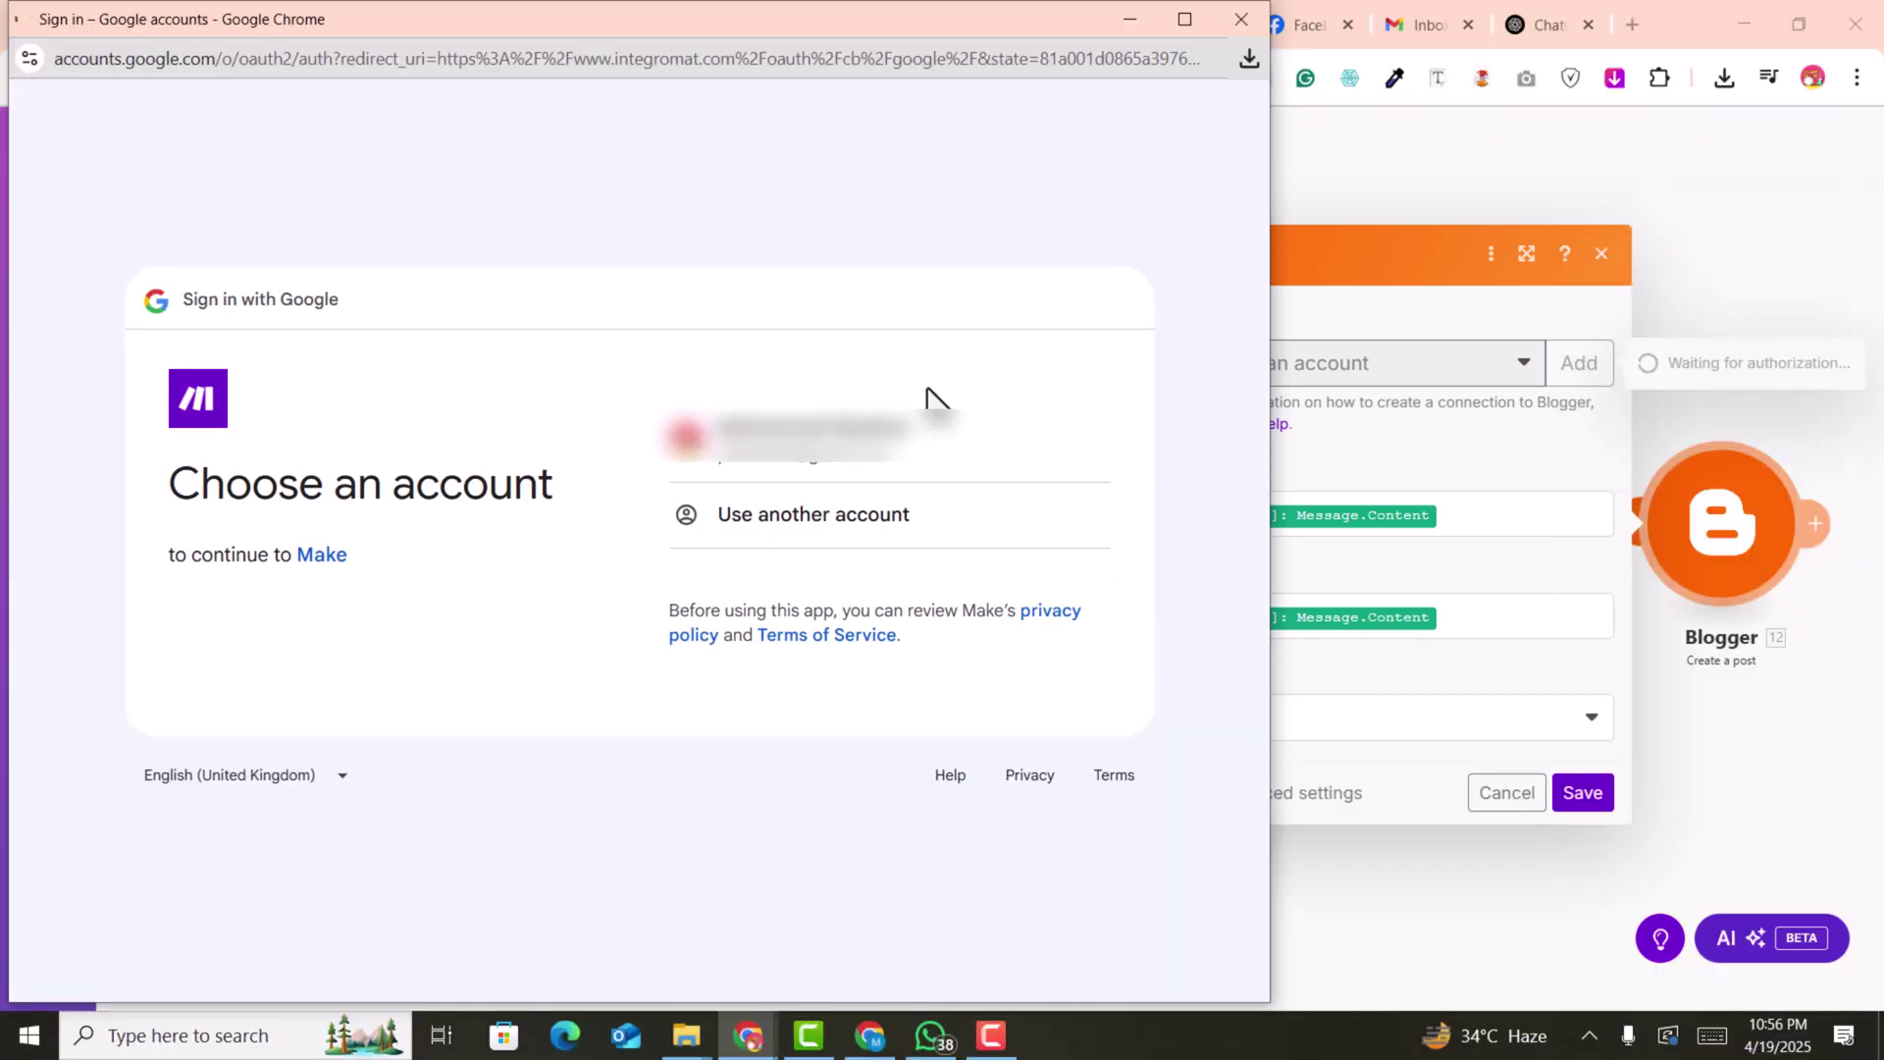
left_click(825, 450)
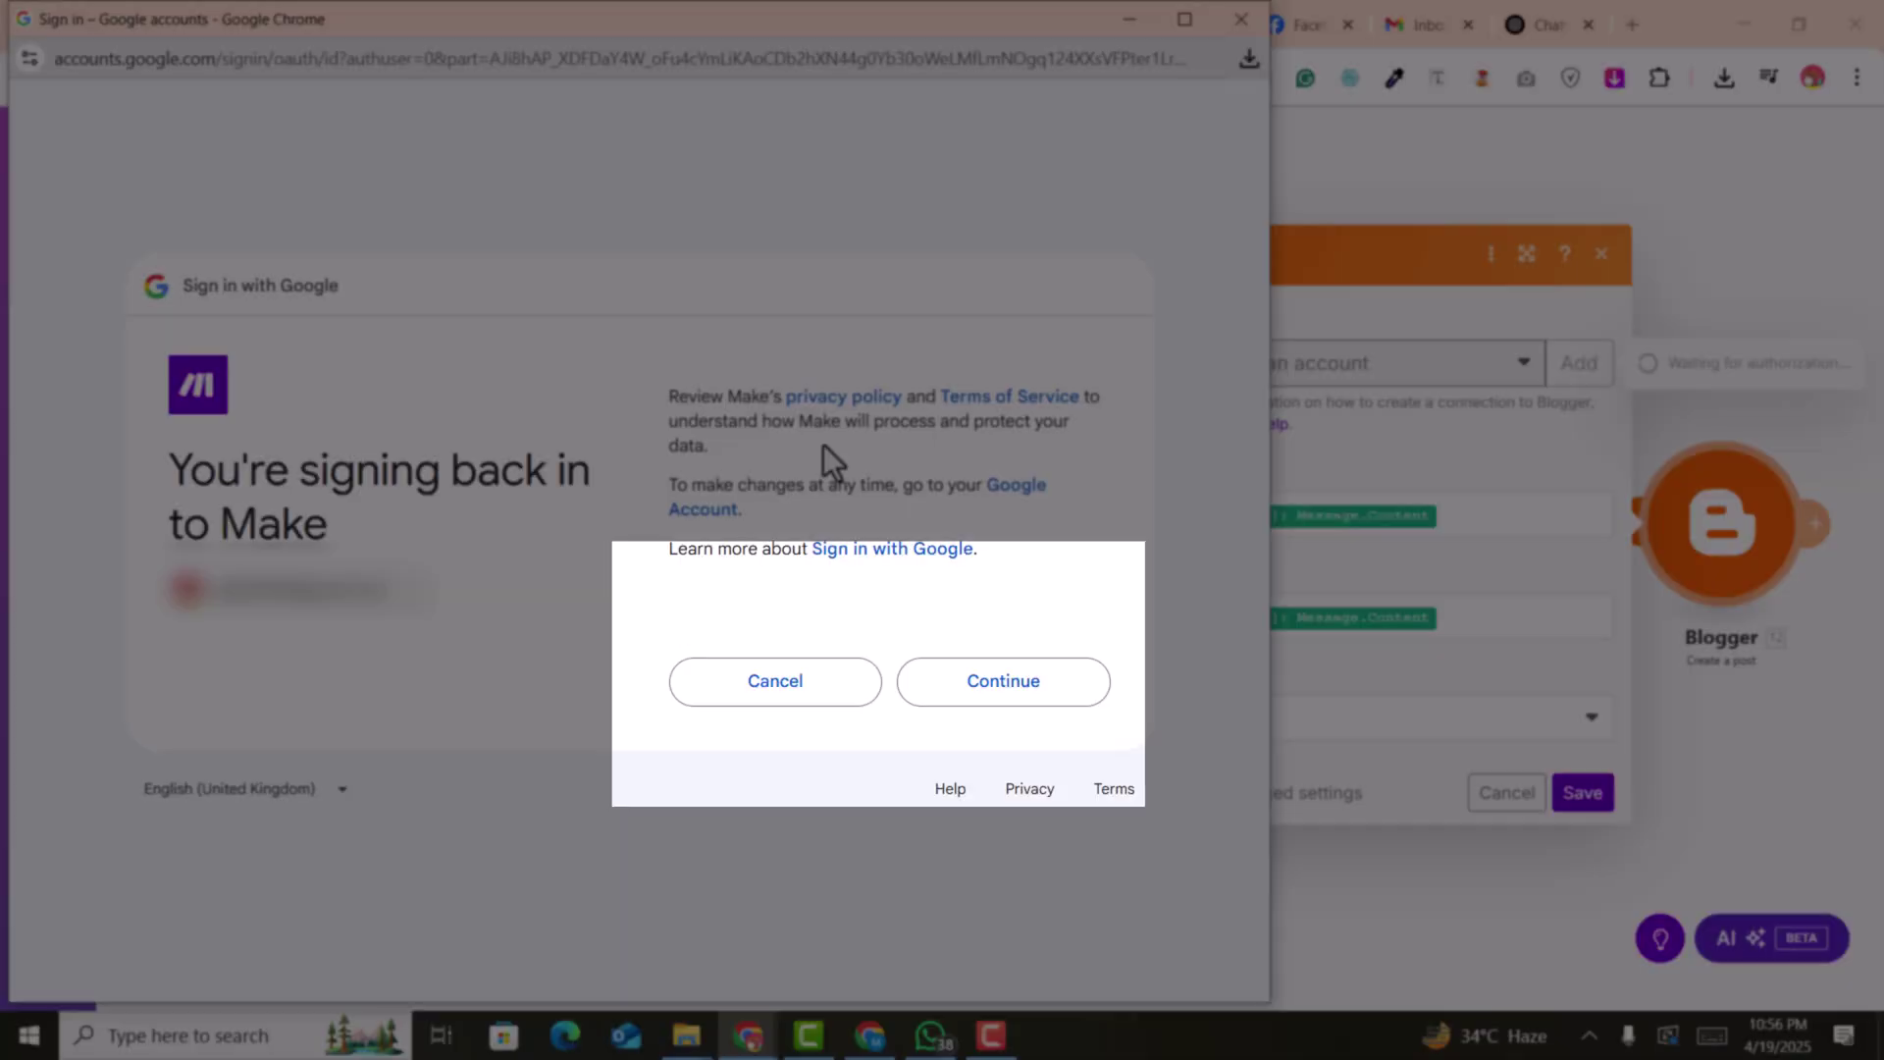
left_click(989, 699)
left_click(1001, 760)
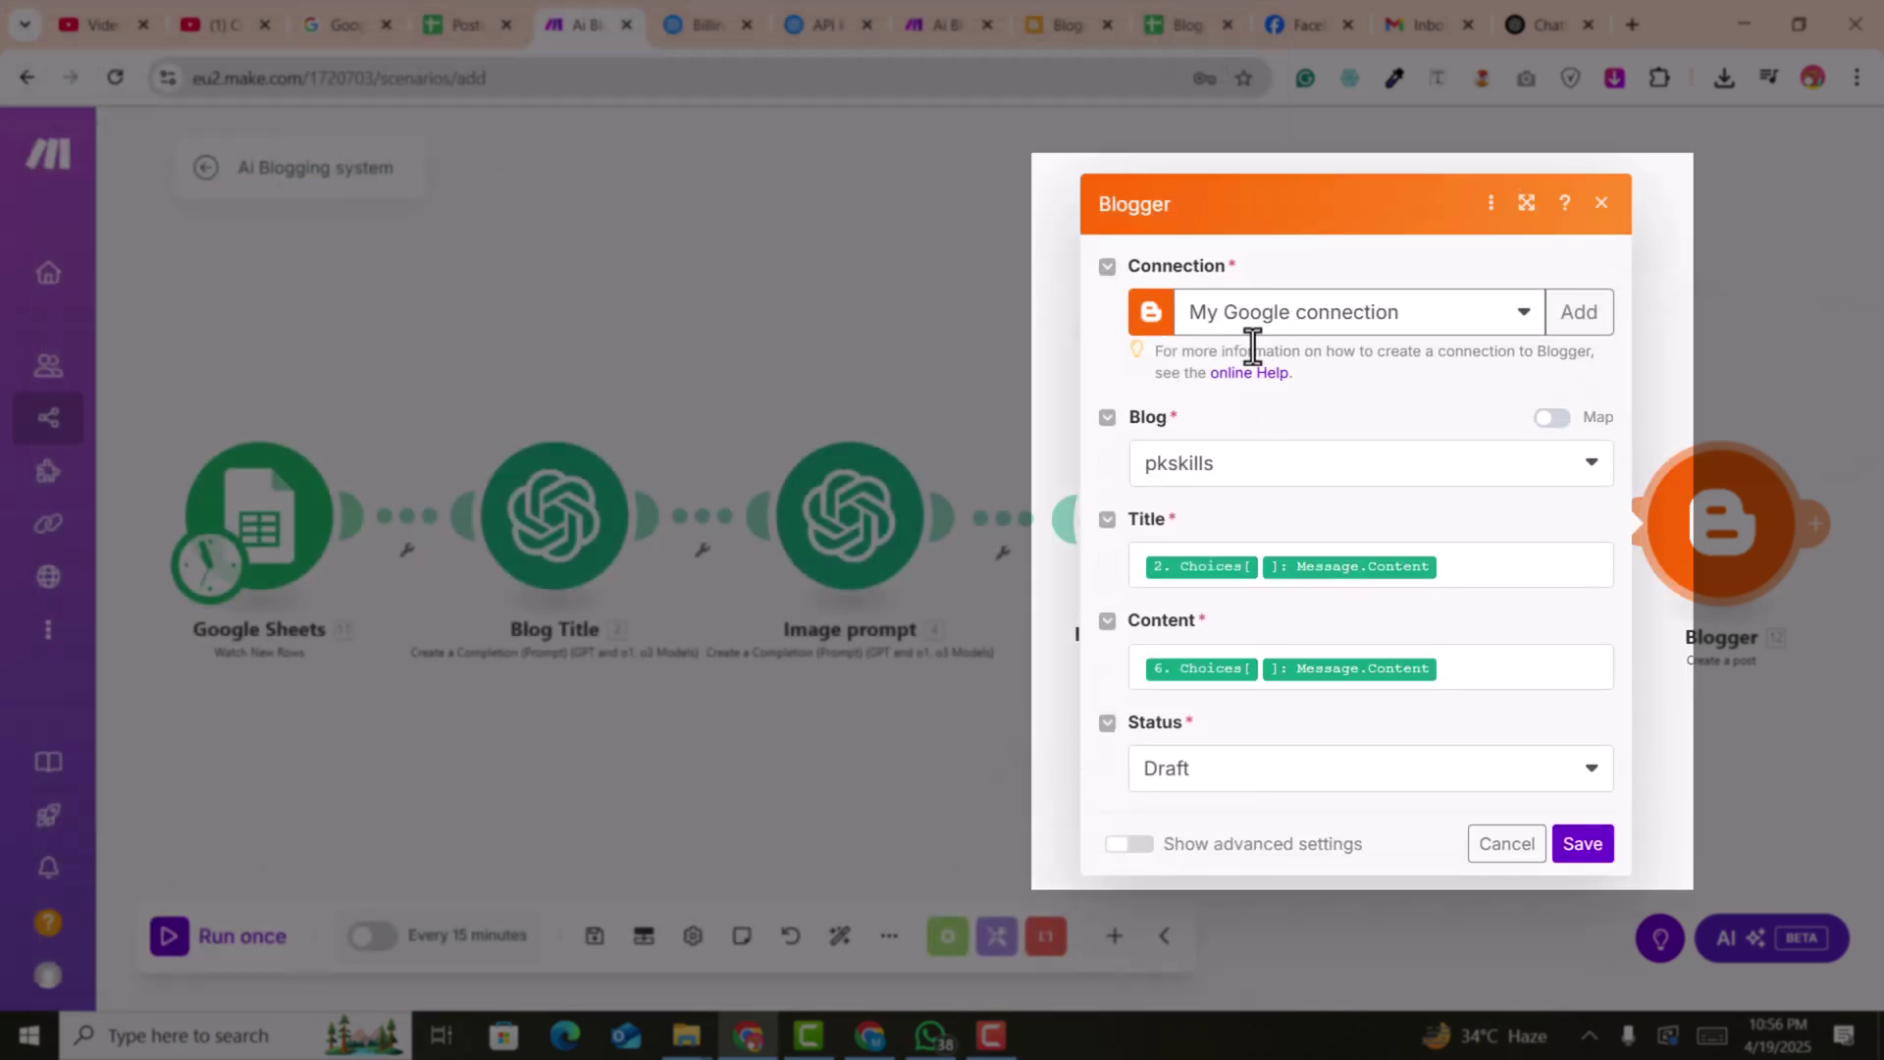
In the Blogger module, select the pkskills blog, set the post status to Draft and save the module
left_click(1182, 471)
left_click(1168, 473)
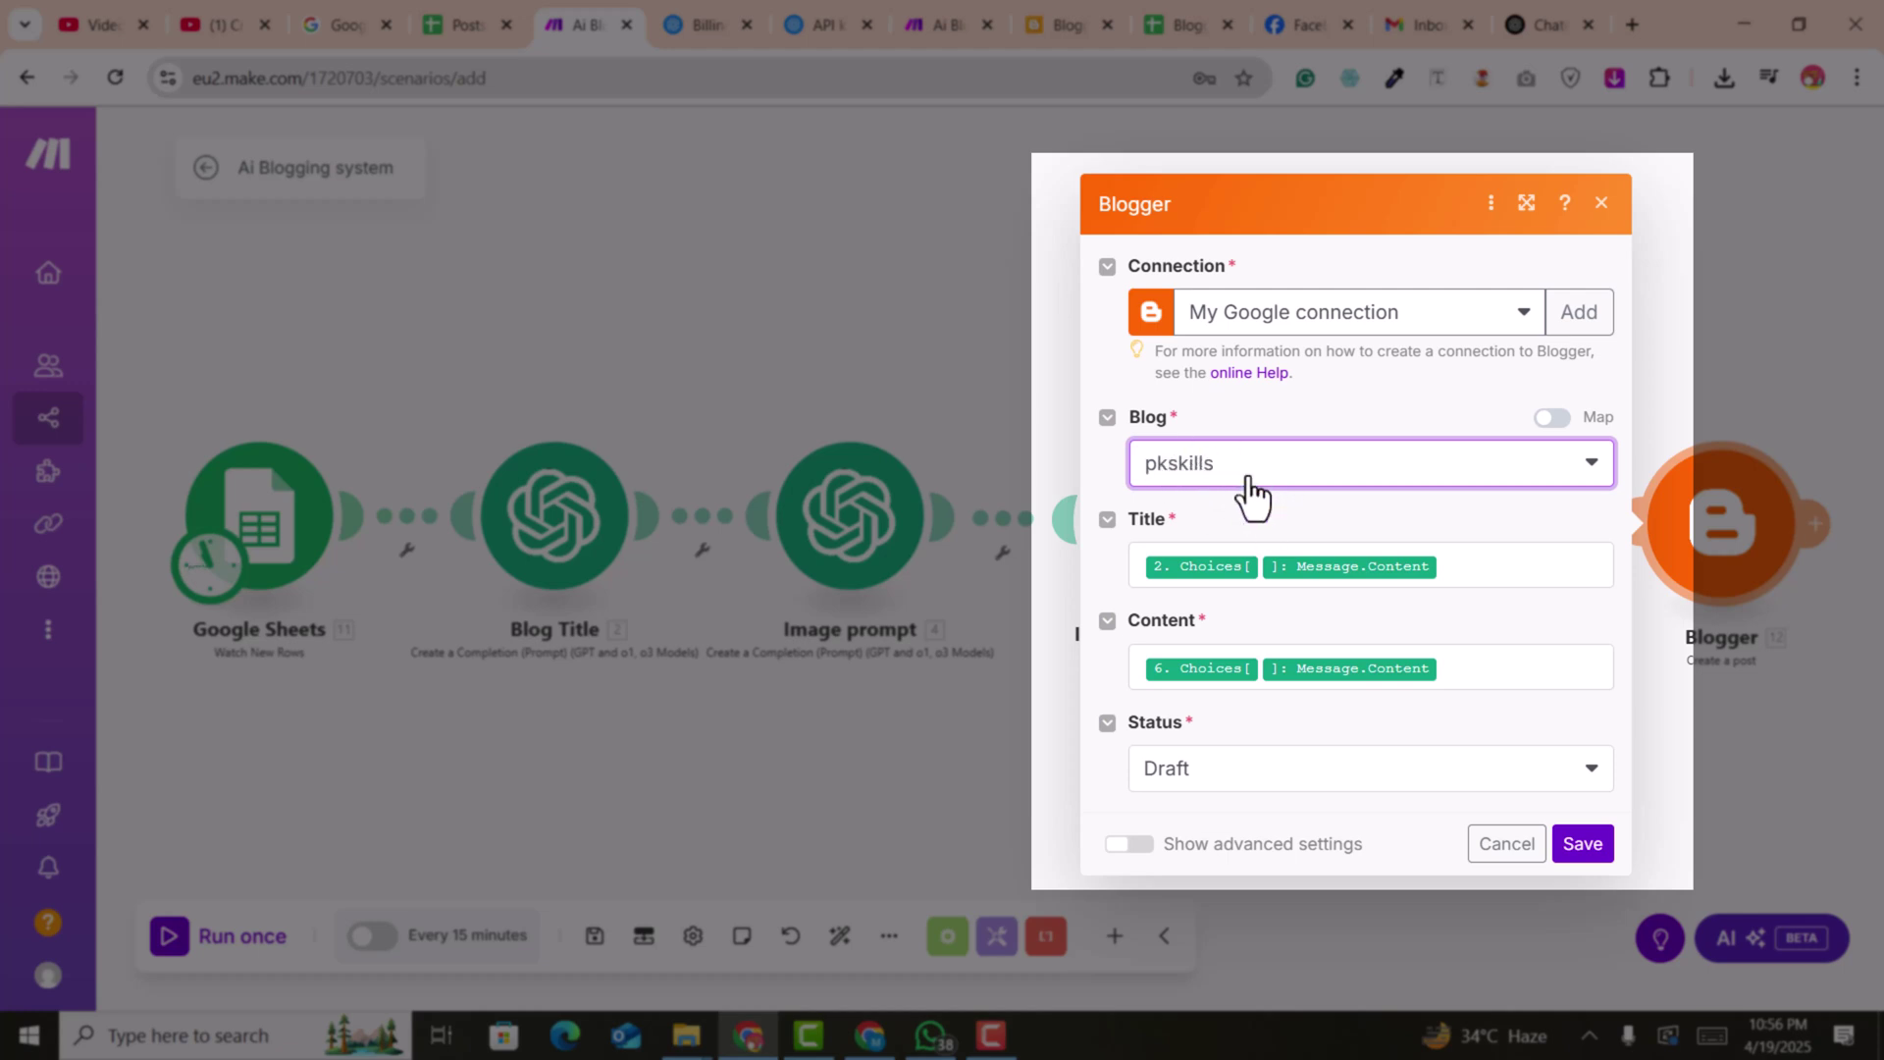
left_click(1189, 775)
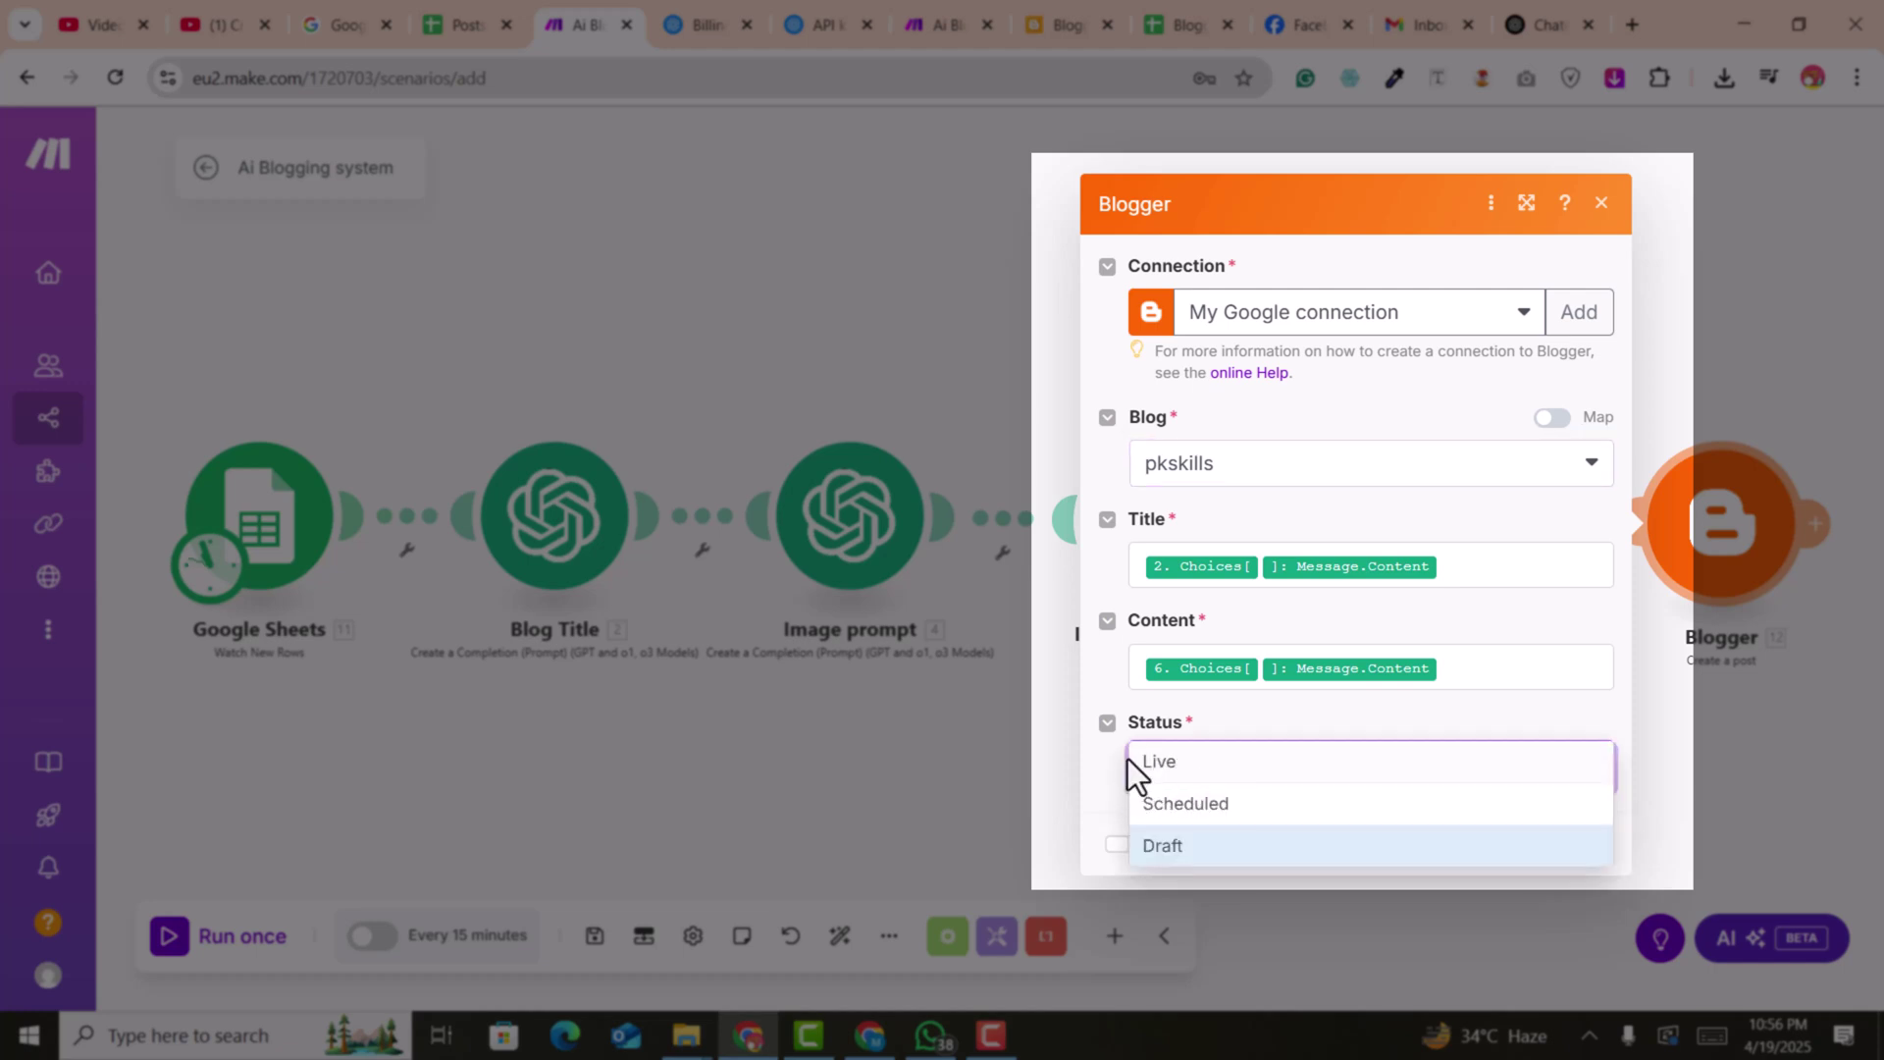
left_click(1193, 844)
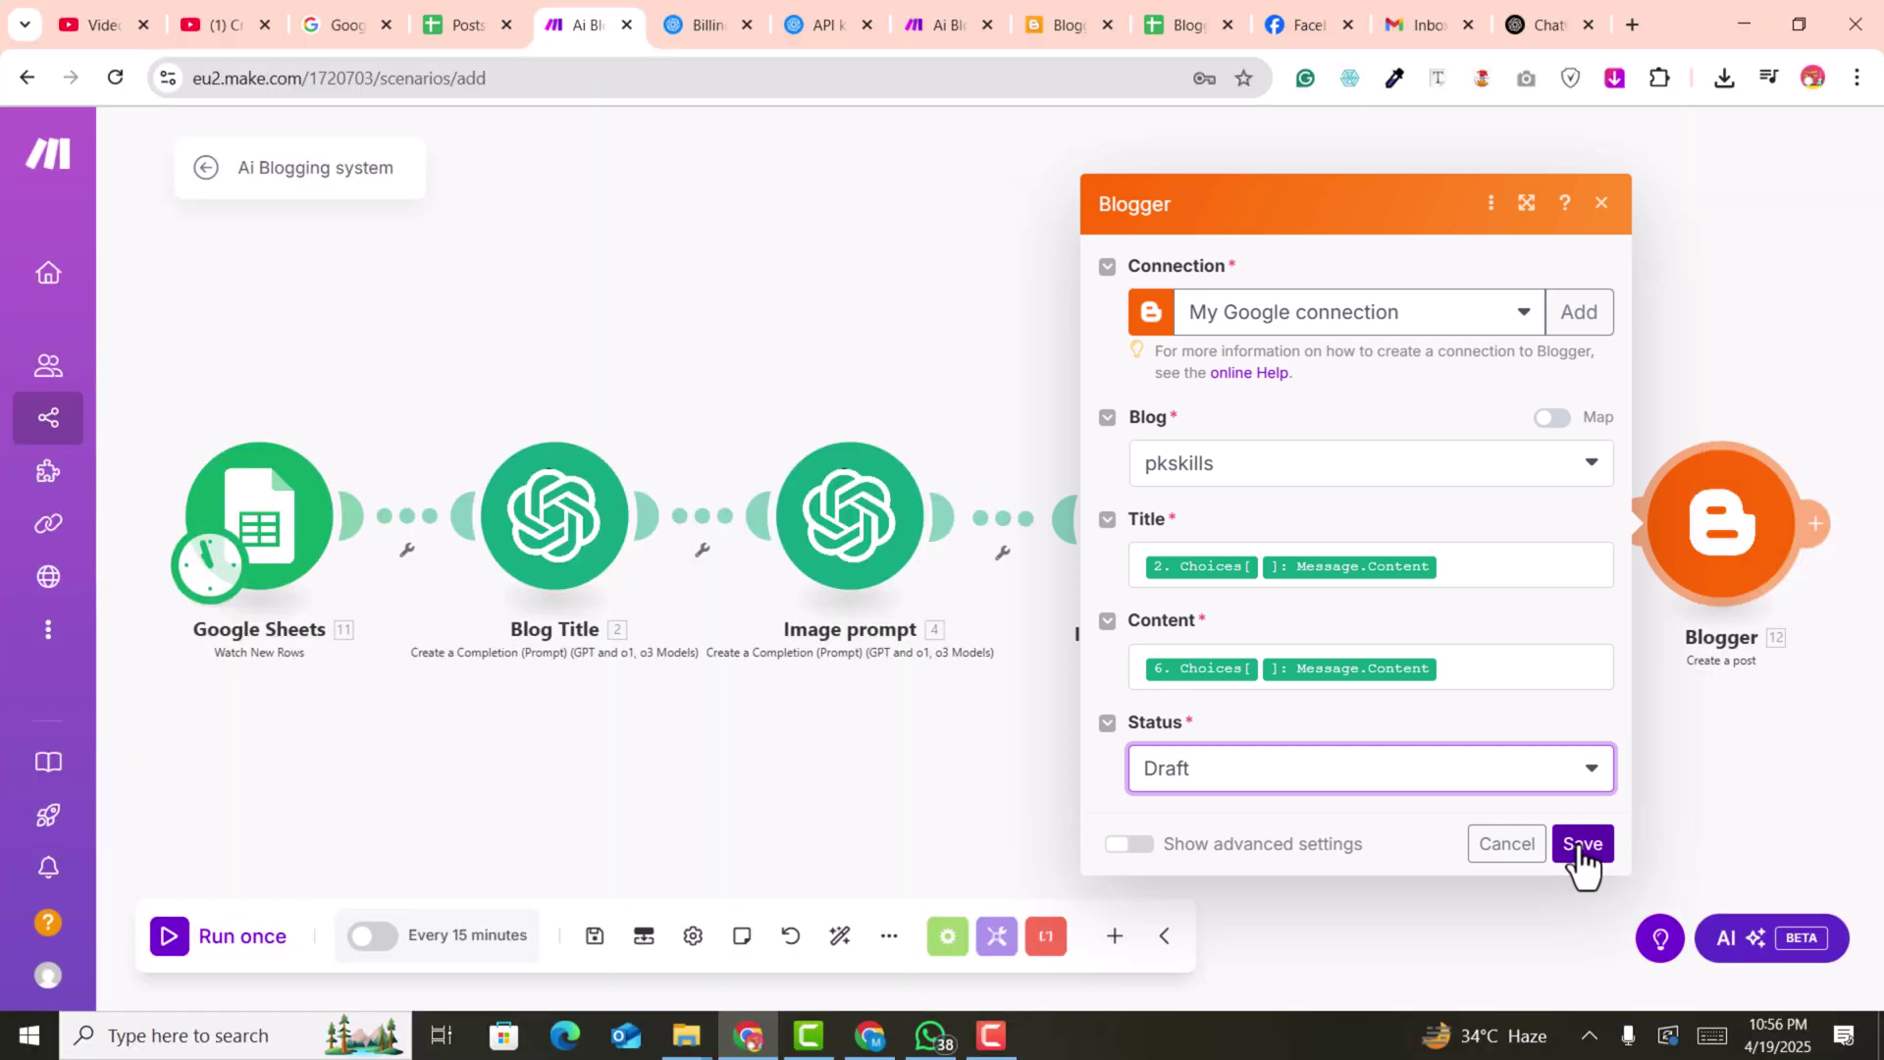
left_click(1581, 845)
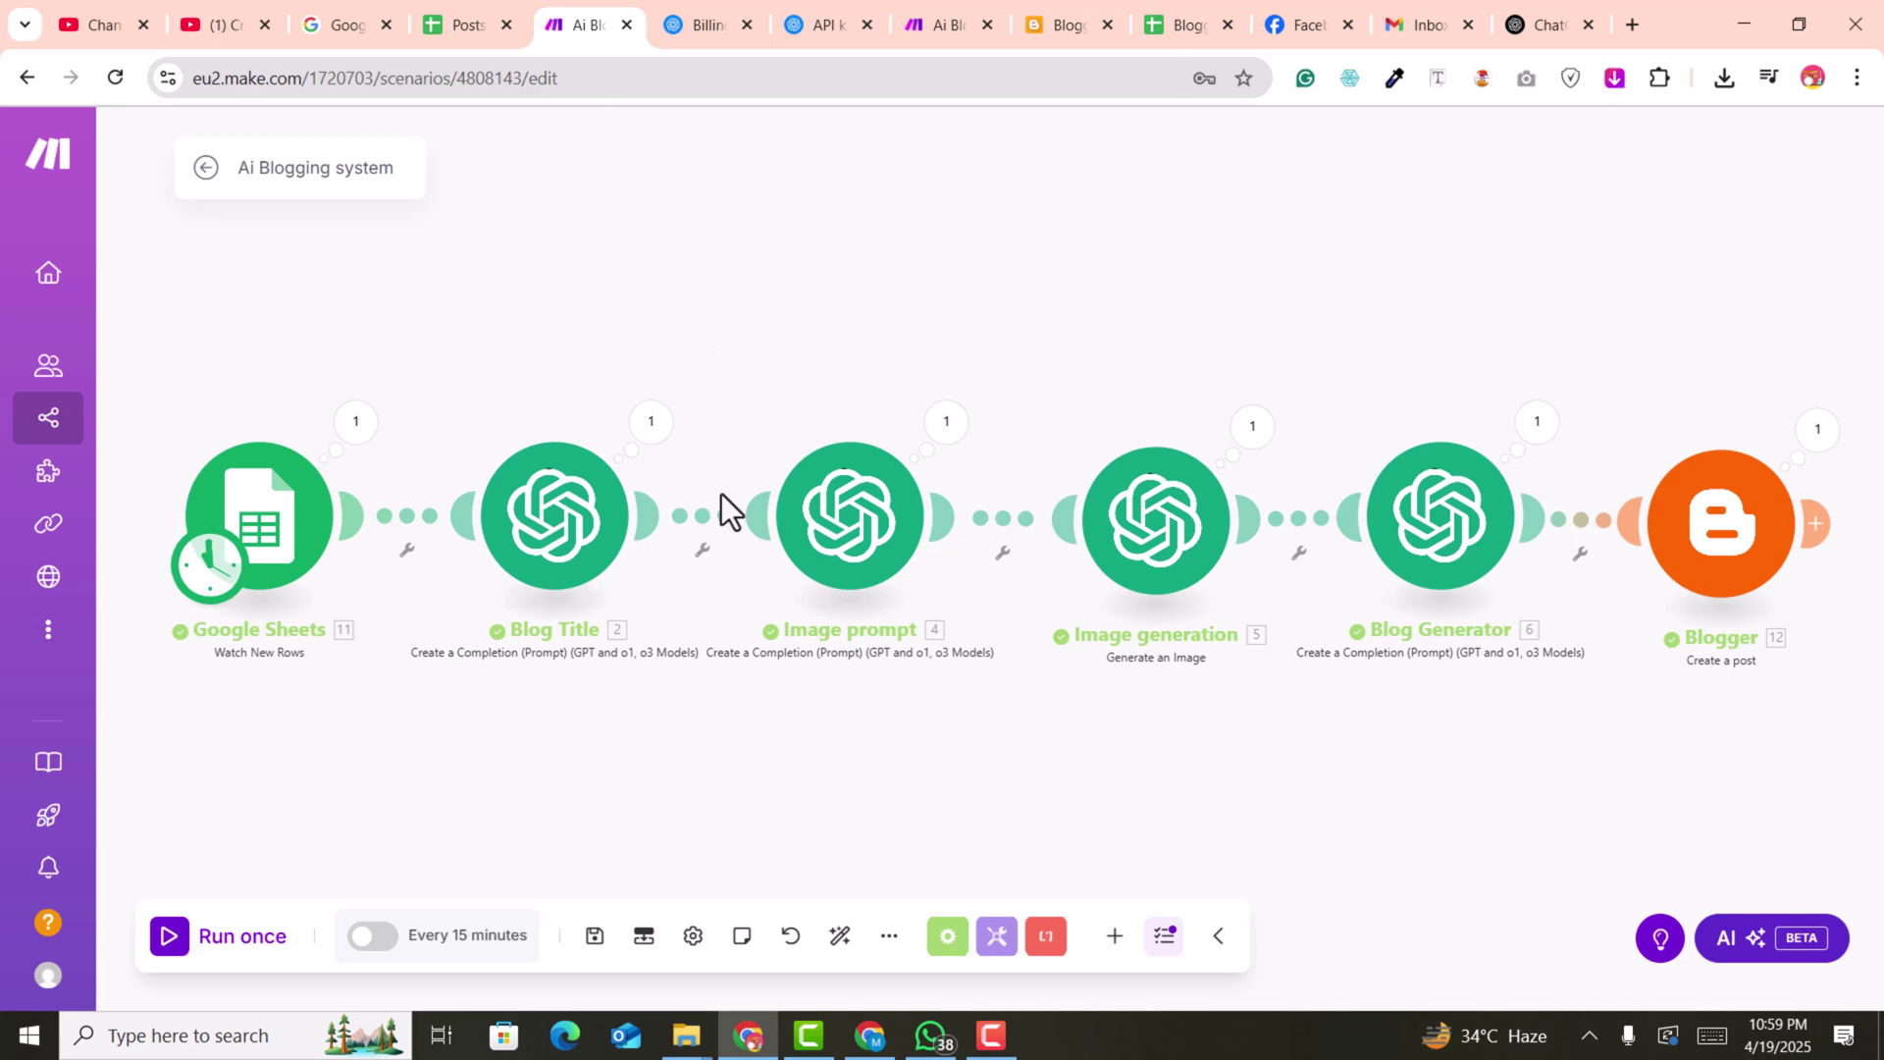
Switch to Blogger and reload the pkskills posts list to check for newly generated drafts
left_click_drag(1070, 10, 721, 25)
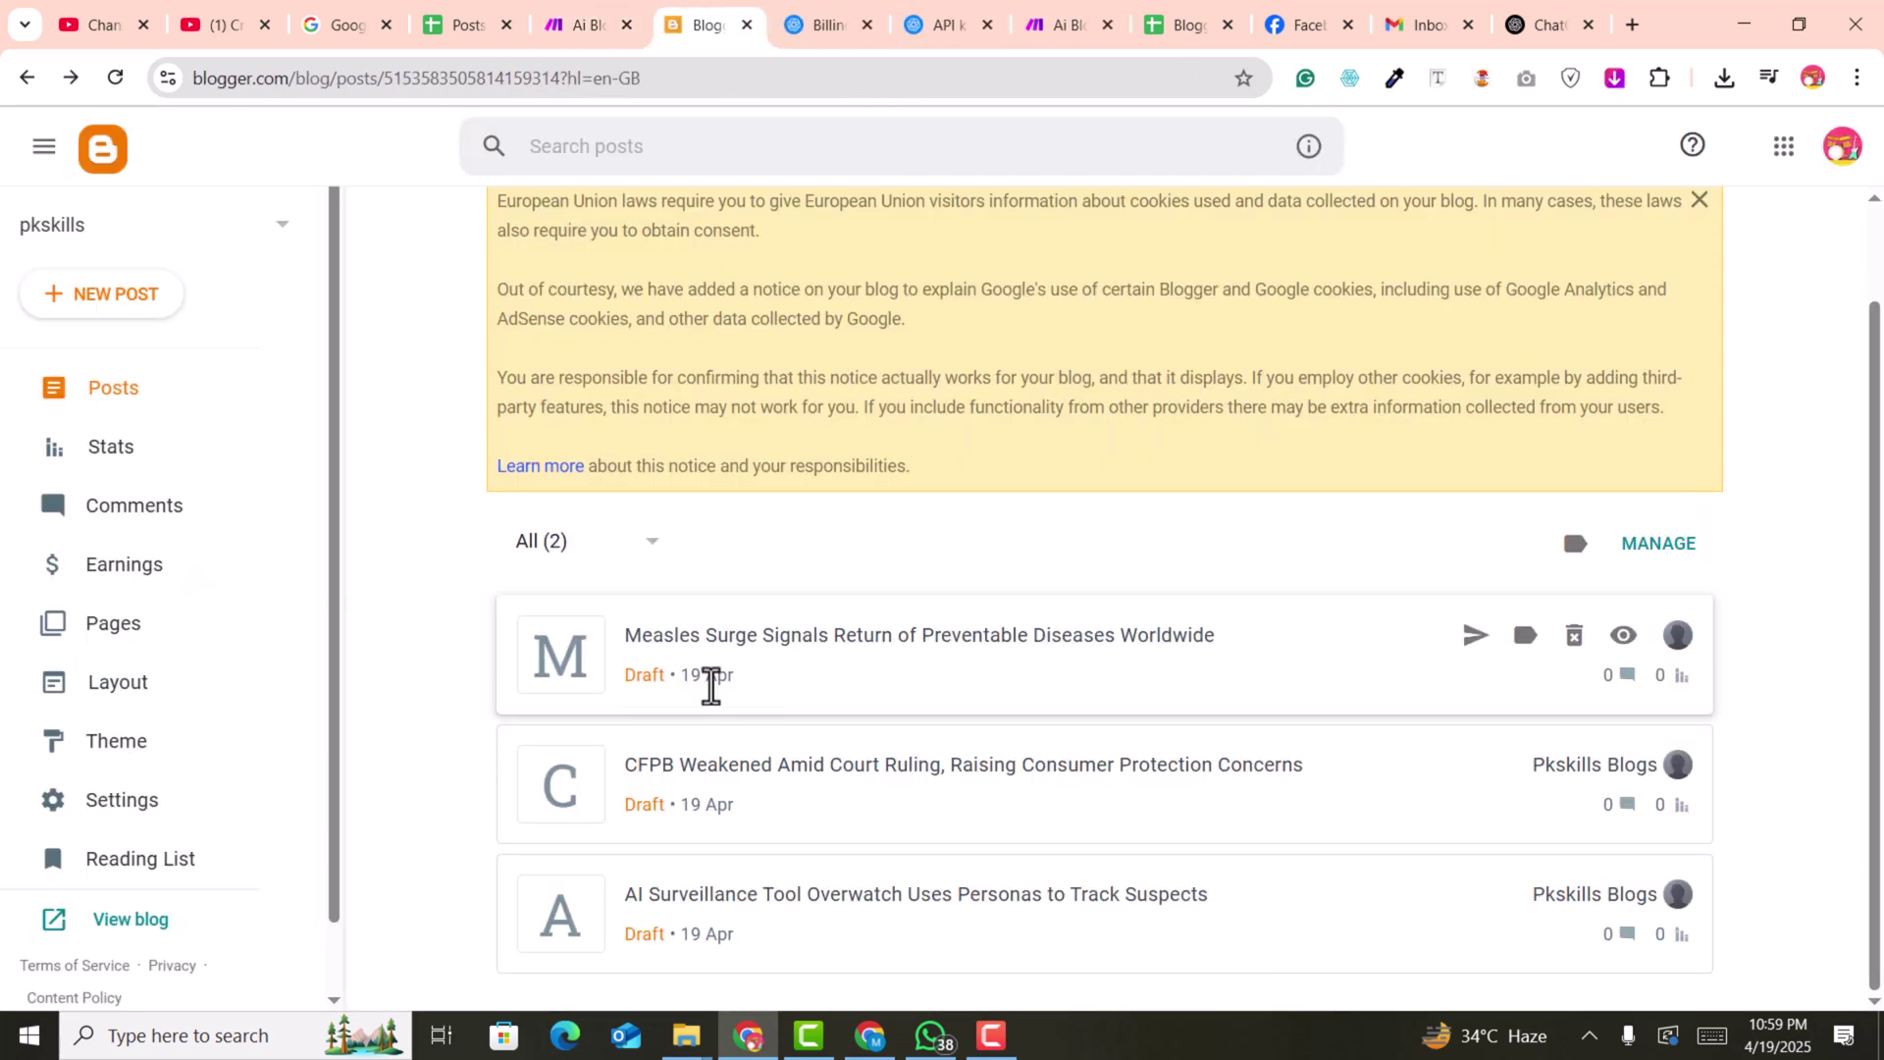
left_click(129, 86)
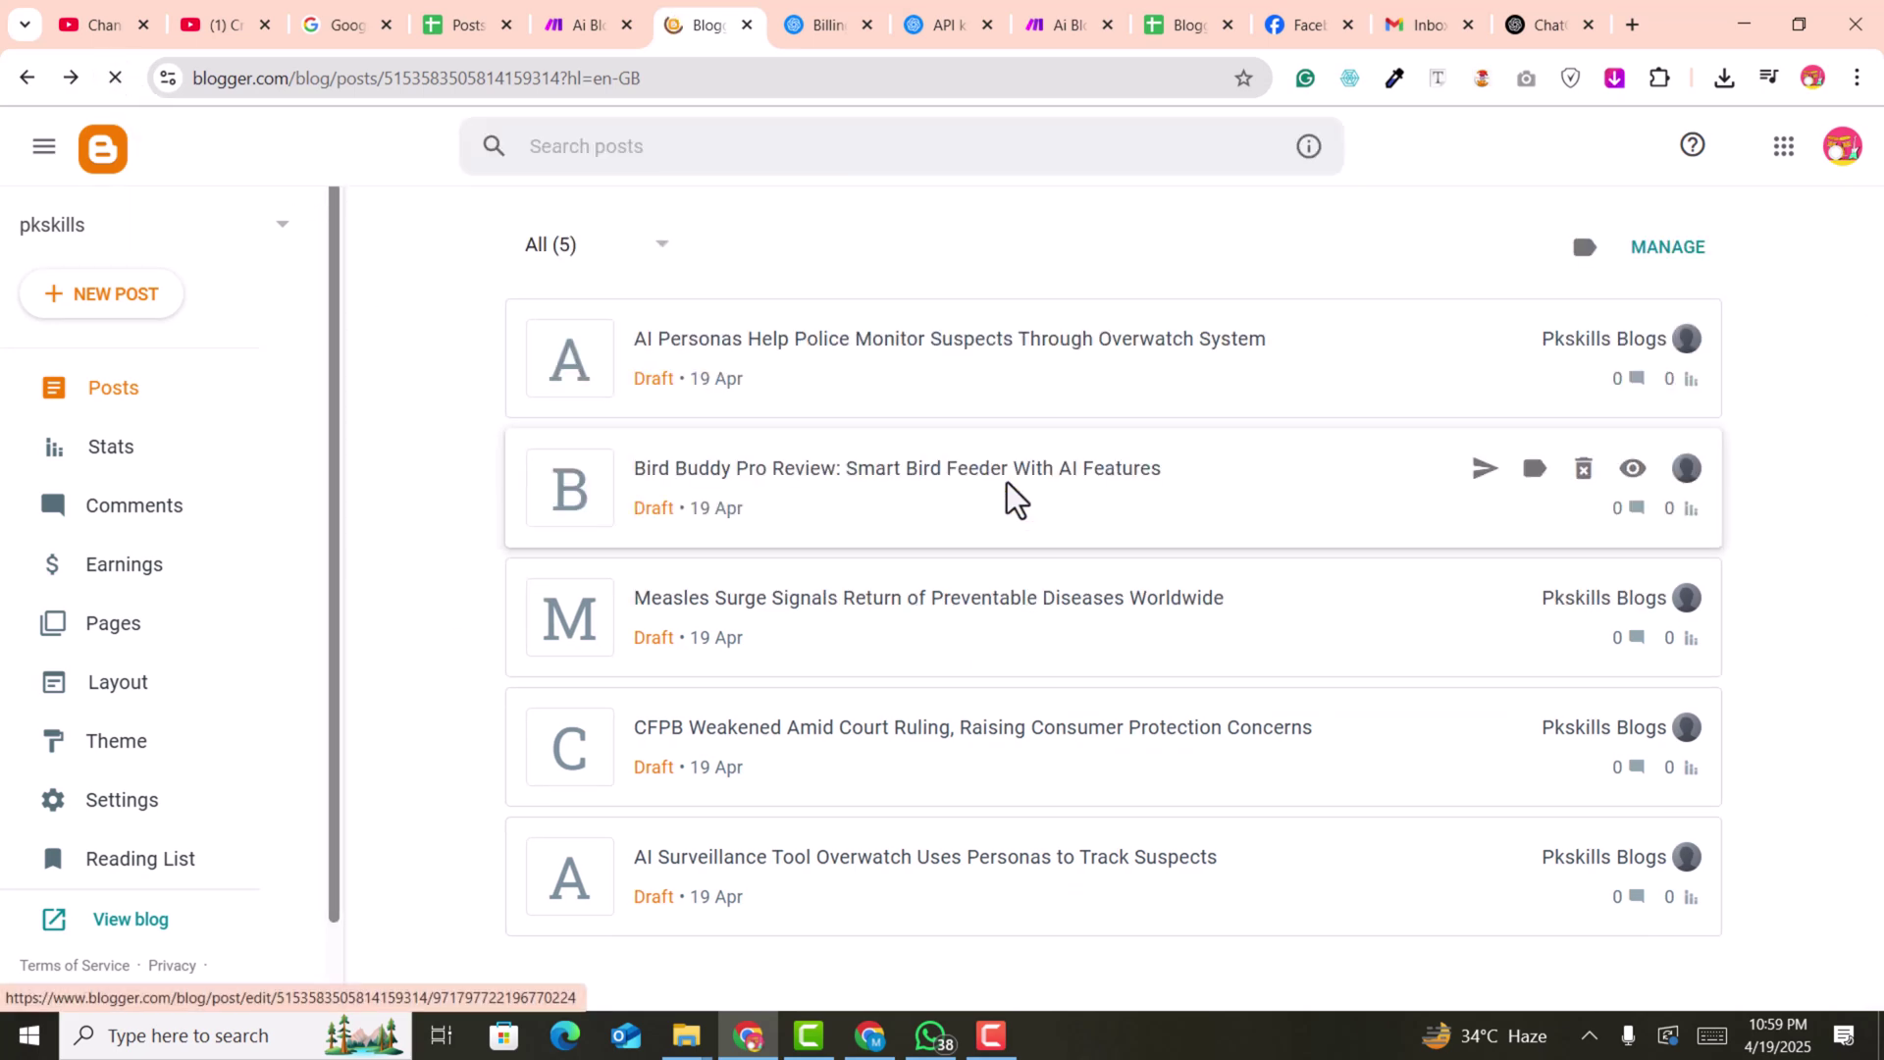
scroll(942, 478, "down", 4)
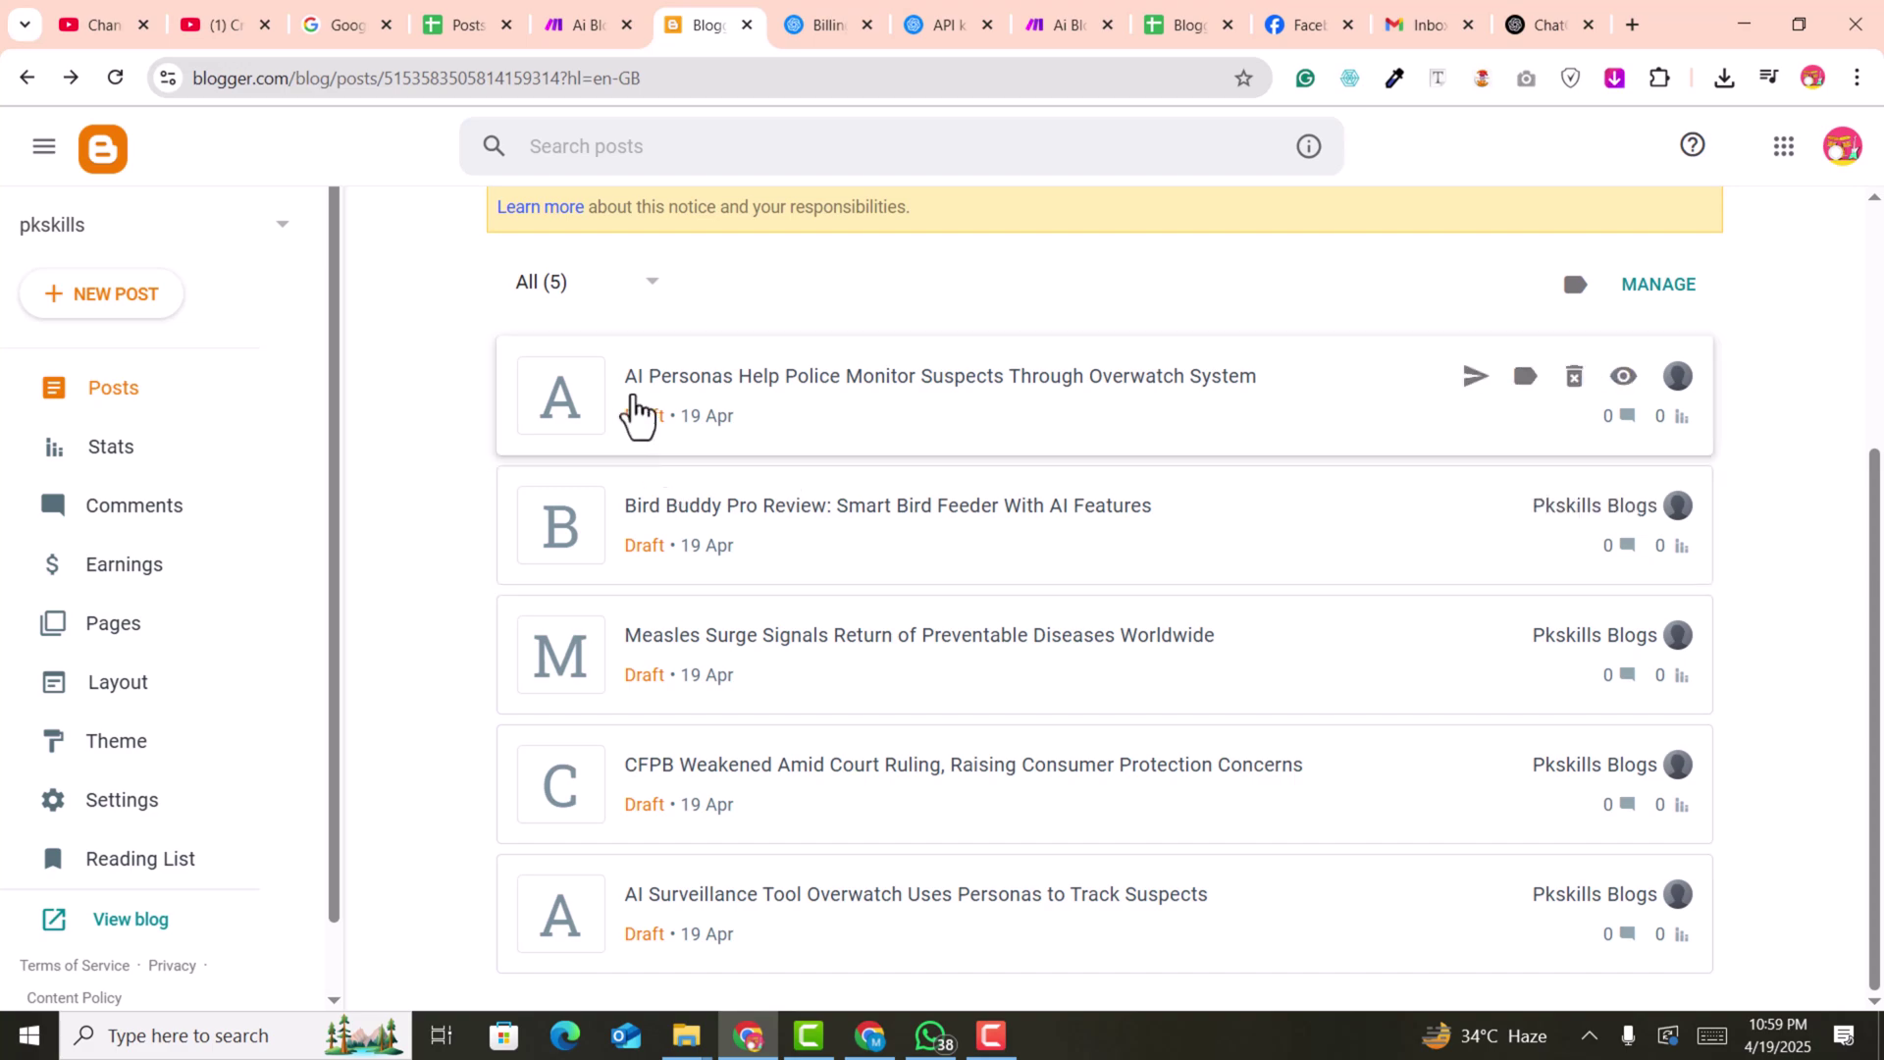
scroll(677, 456, "up", 1)
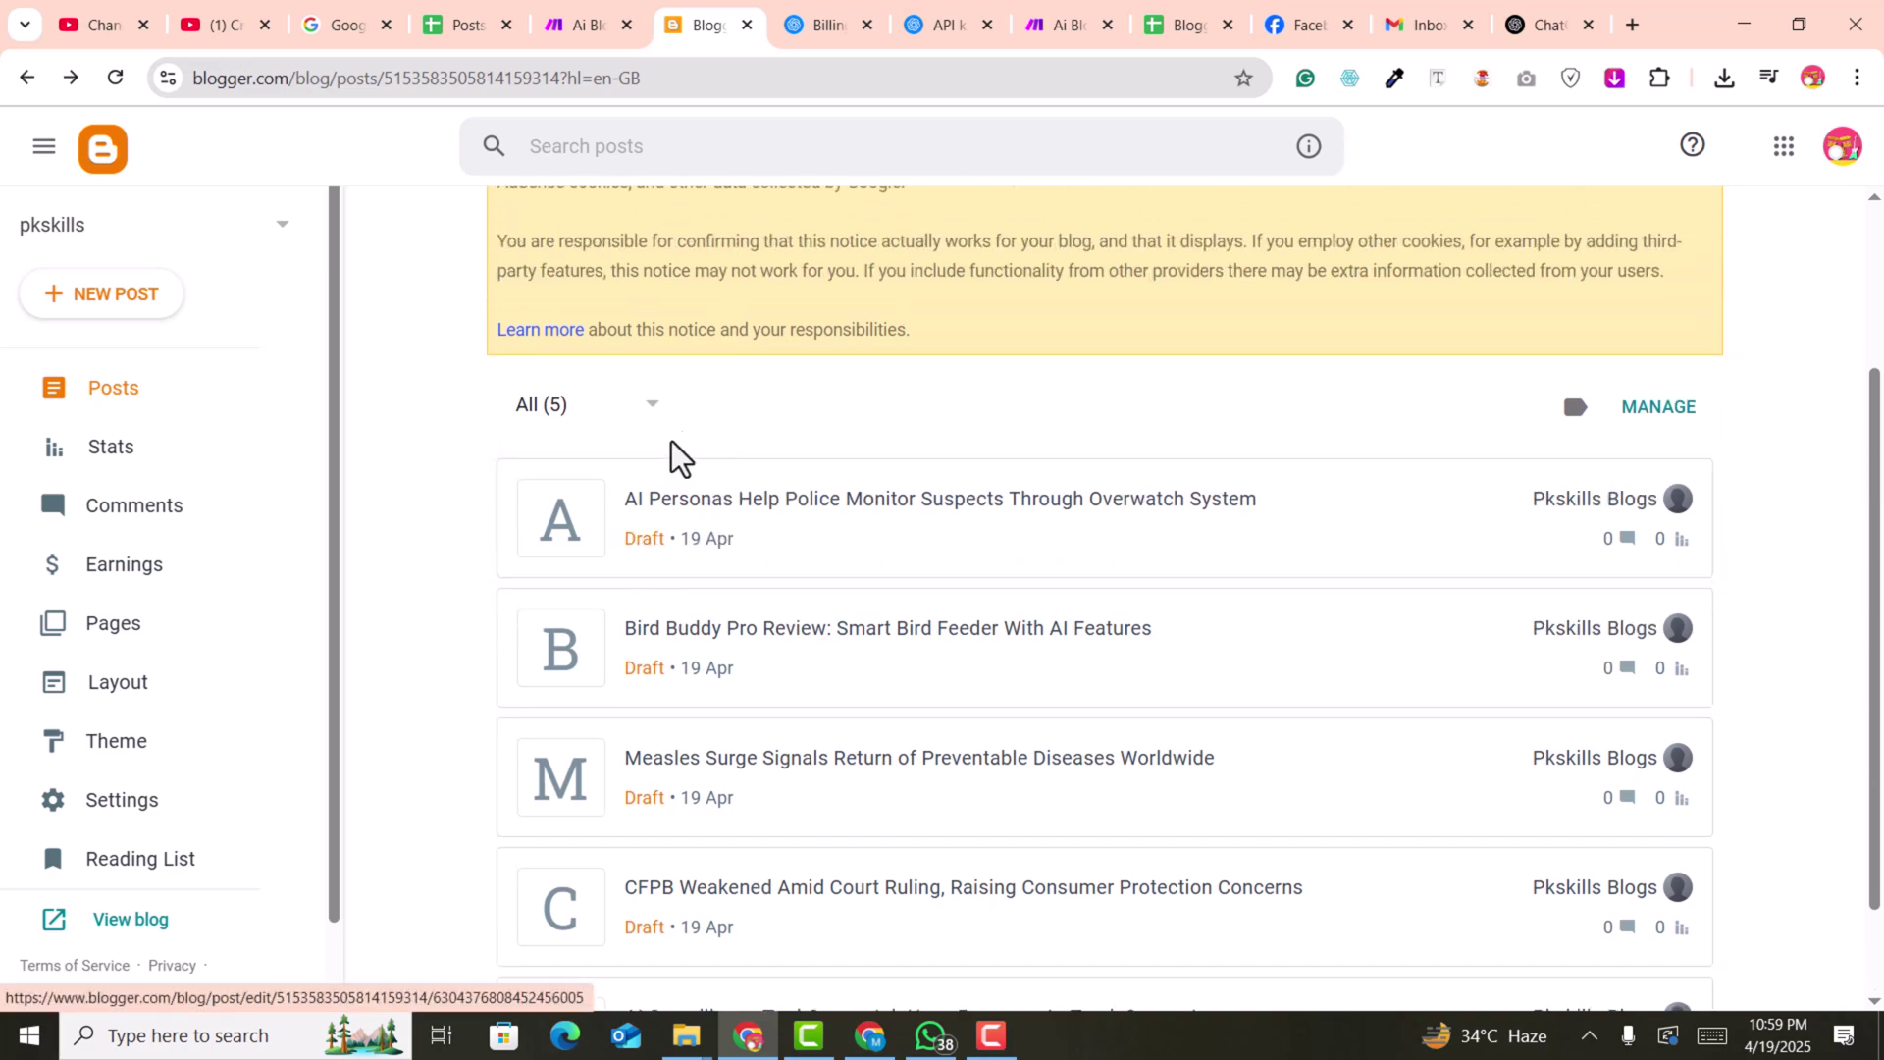
Preview the draft "AI Personas Help Police Monitor Suspects Through Overwatch System" and read through the whole article
left_click(870, 521)
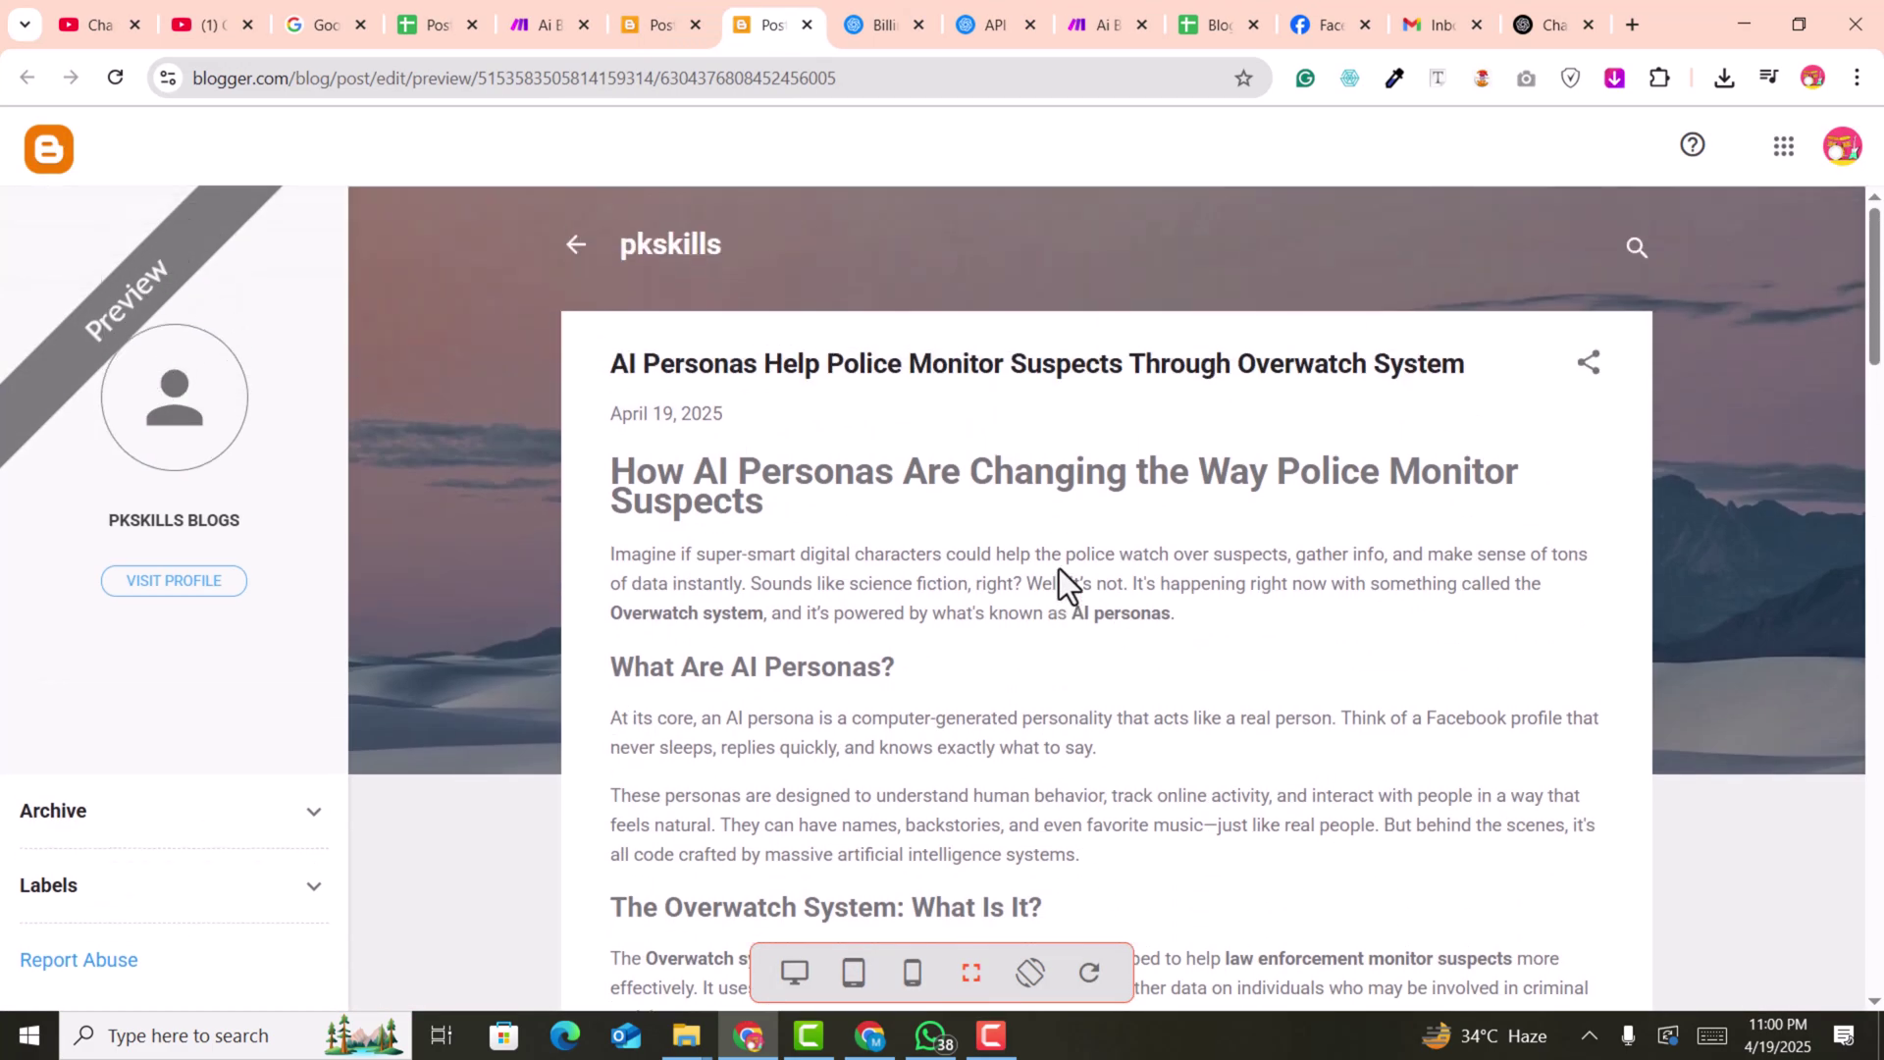
scroll(1039, 545, "down", 2)
scroll(757, 387, "up", 2)
scroll(950, 550, "down", 20)
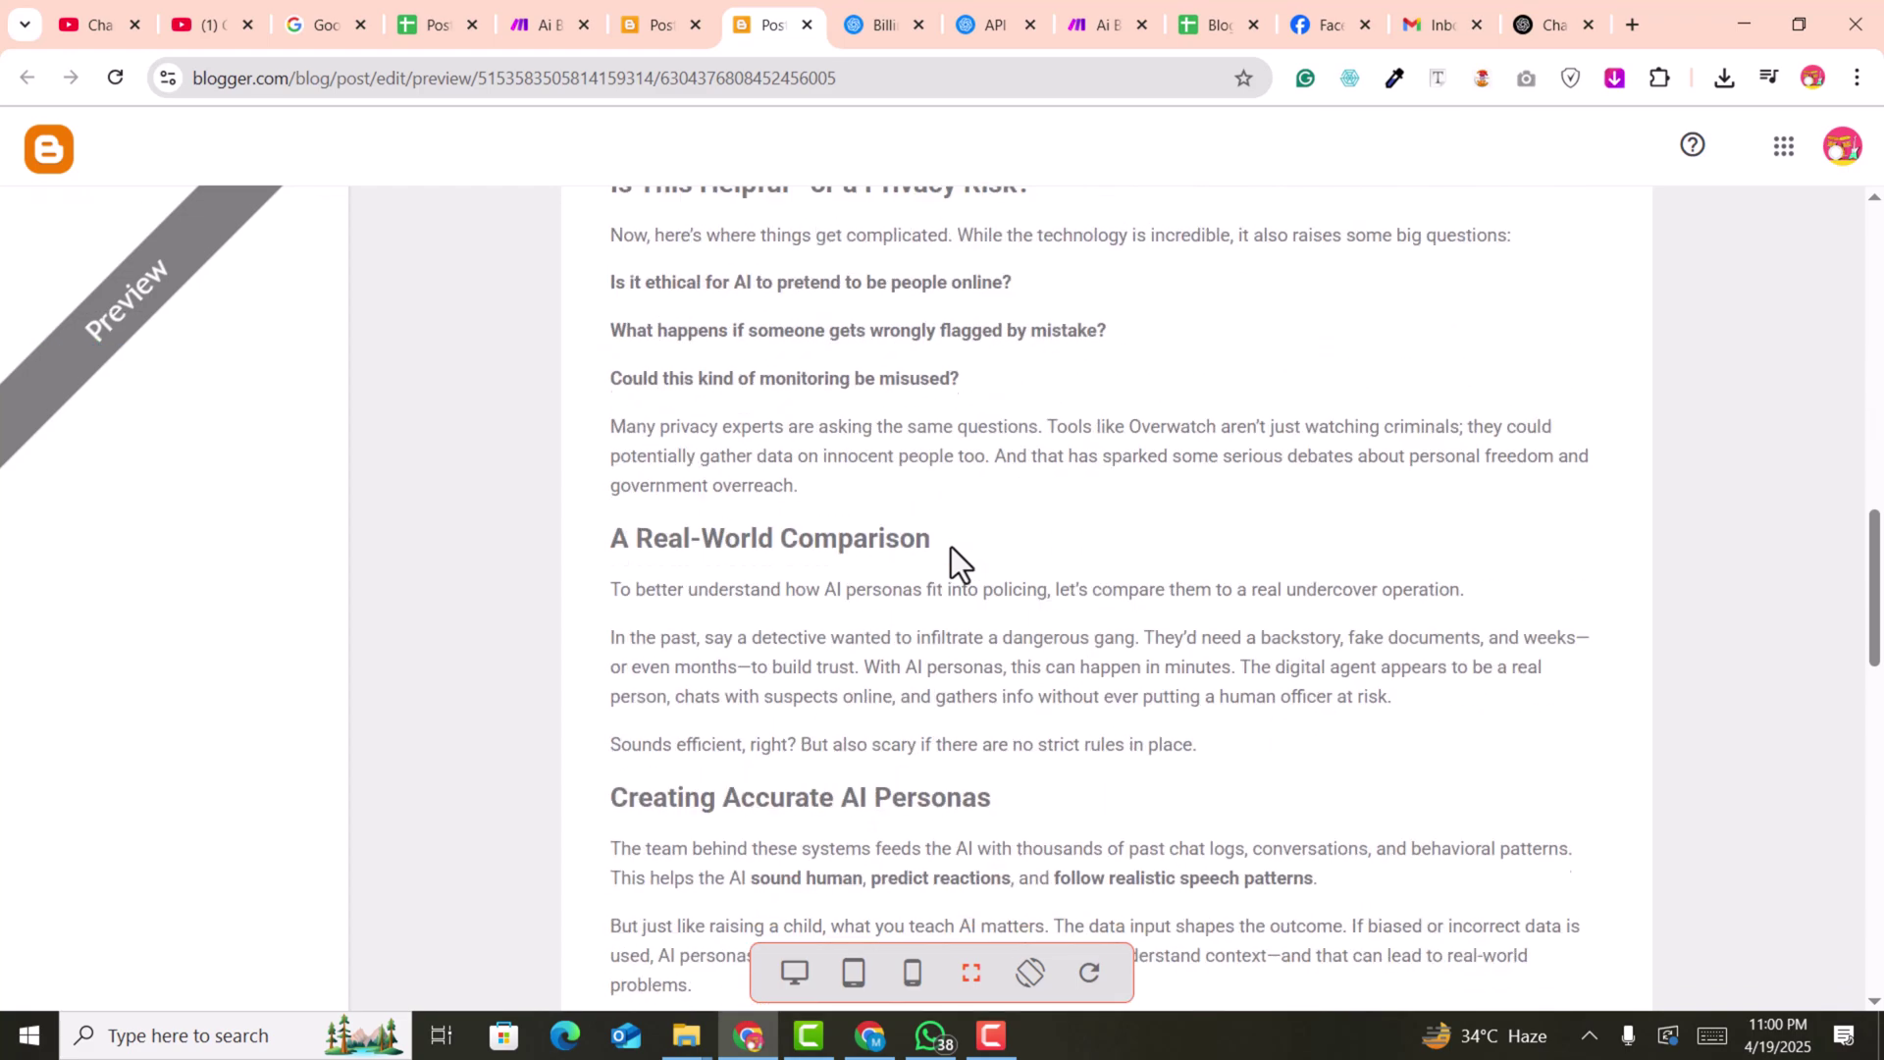
scroll(950, 549, "up", 5)
scroll(950, 549, "down", 6)
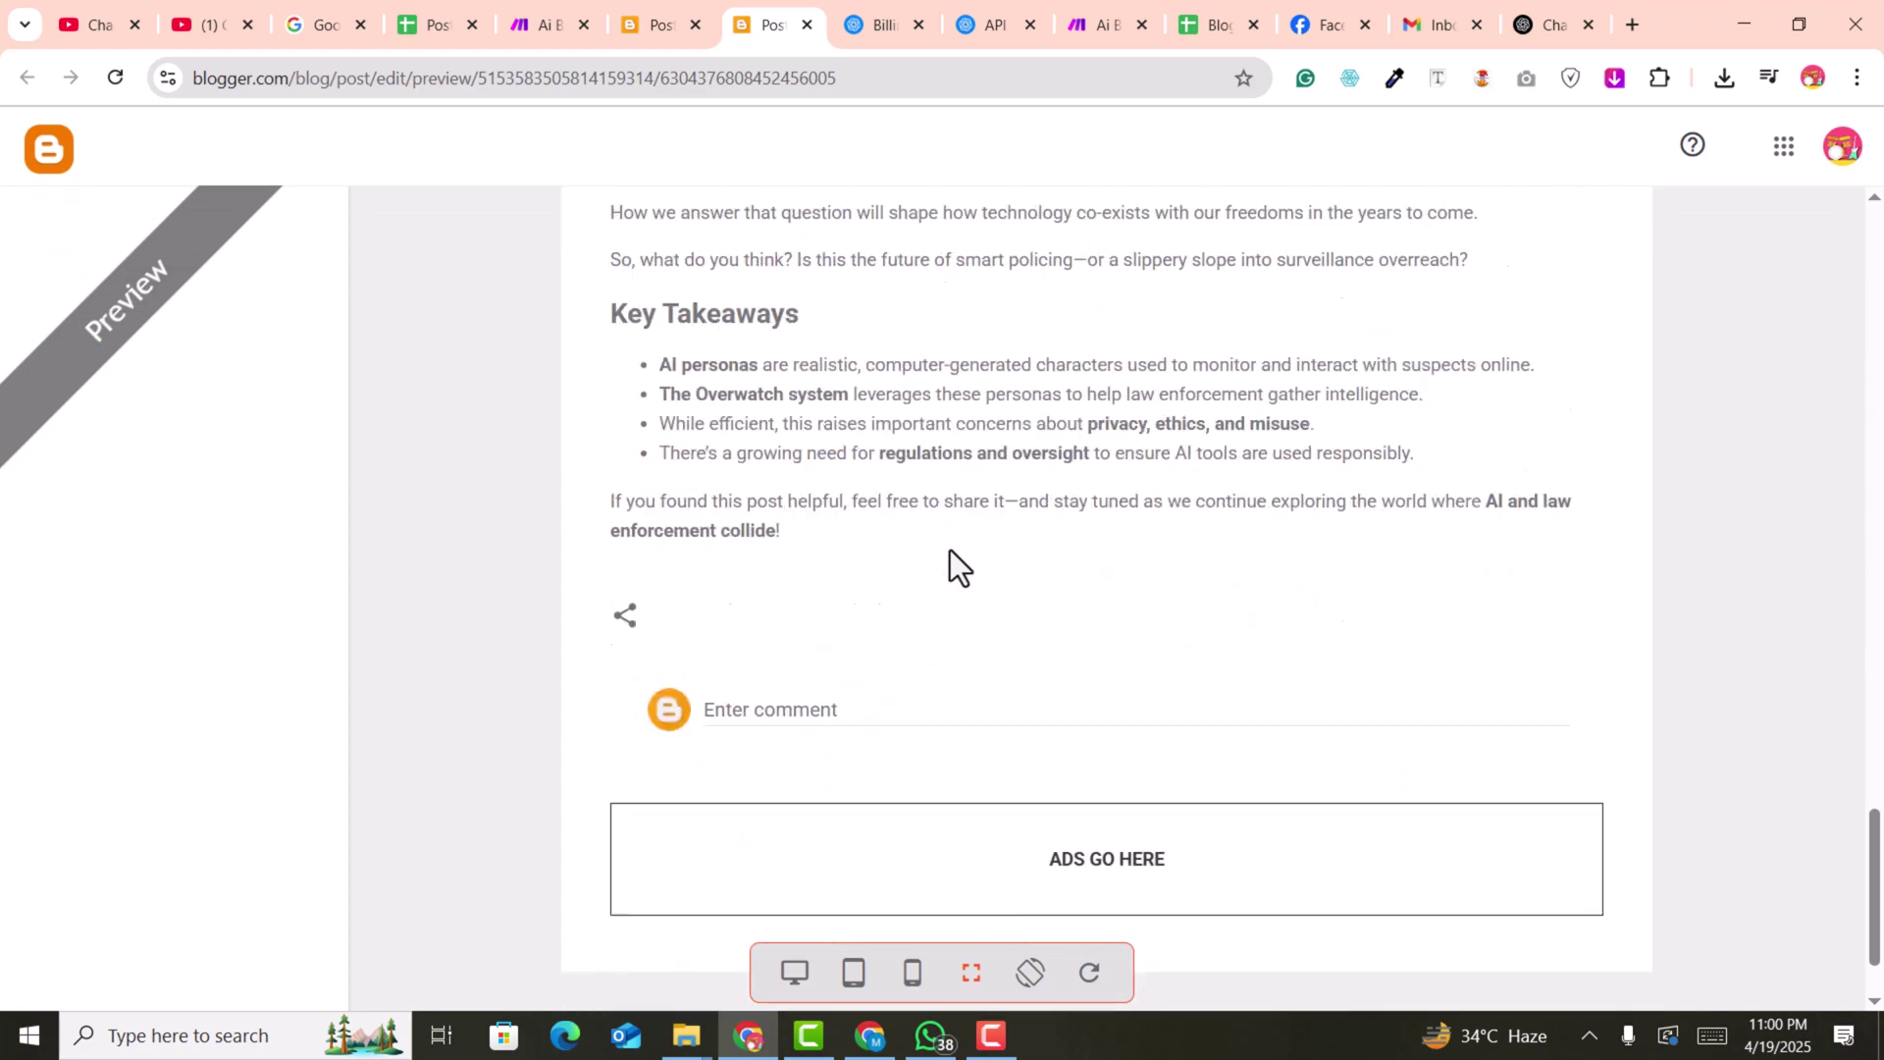
Finish viewing the article preview and return through the post editor to the pkskills posts list
scroll(719, 477, "up", 1)
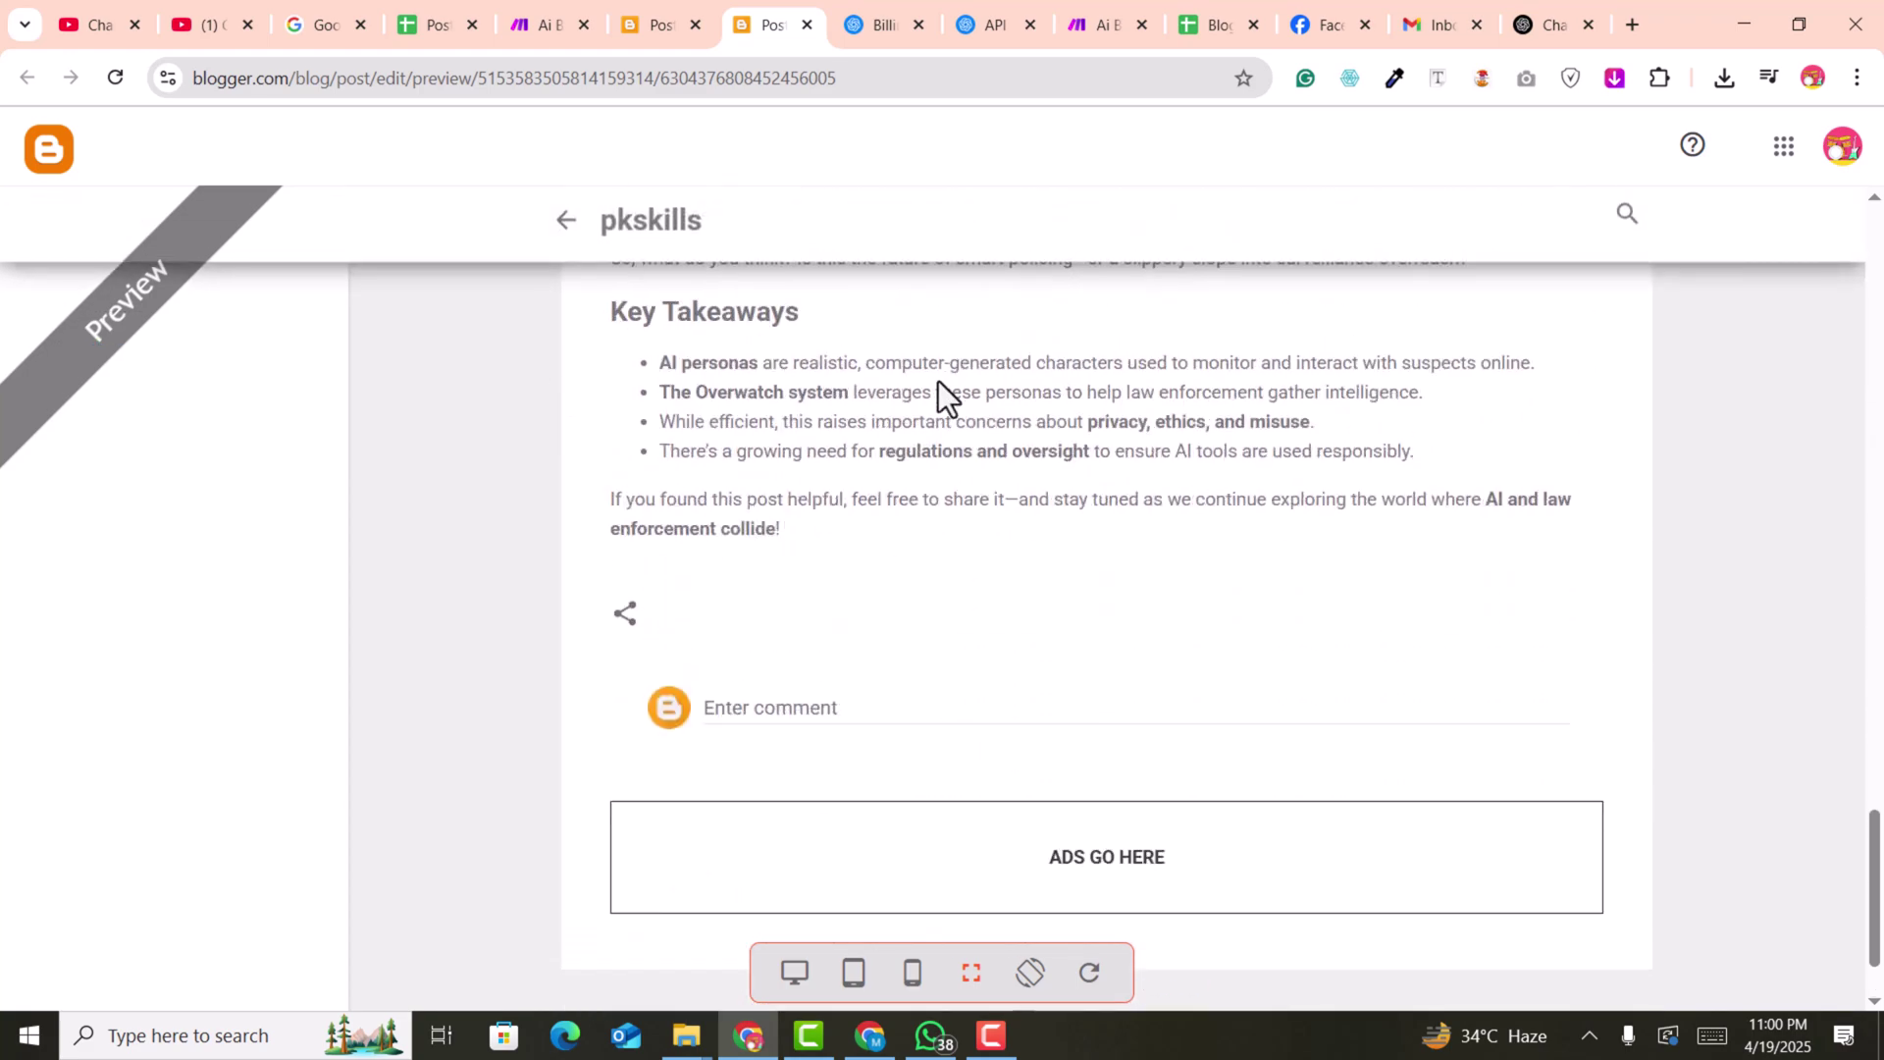
scroll(1115, 491, "up", 20)
scroll(1127, 520, "up", 2)
left_click(663, 4)
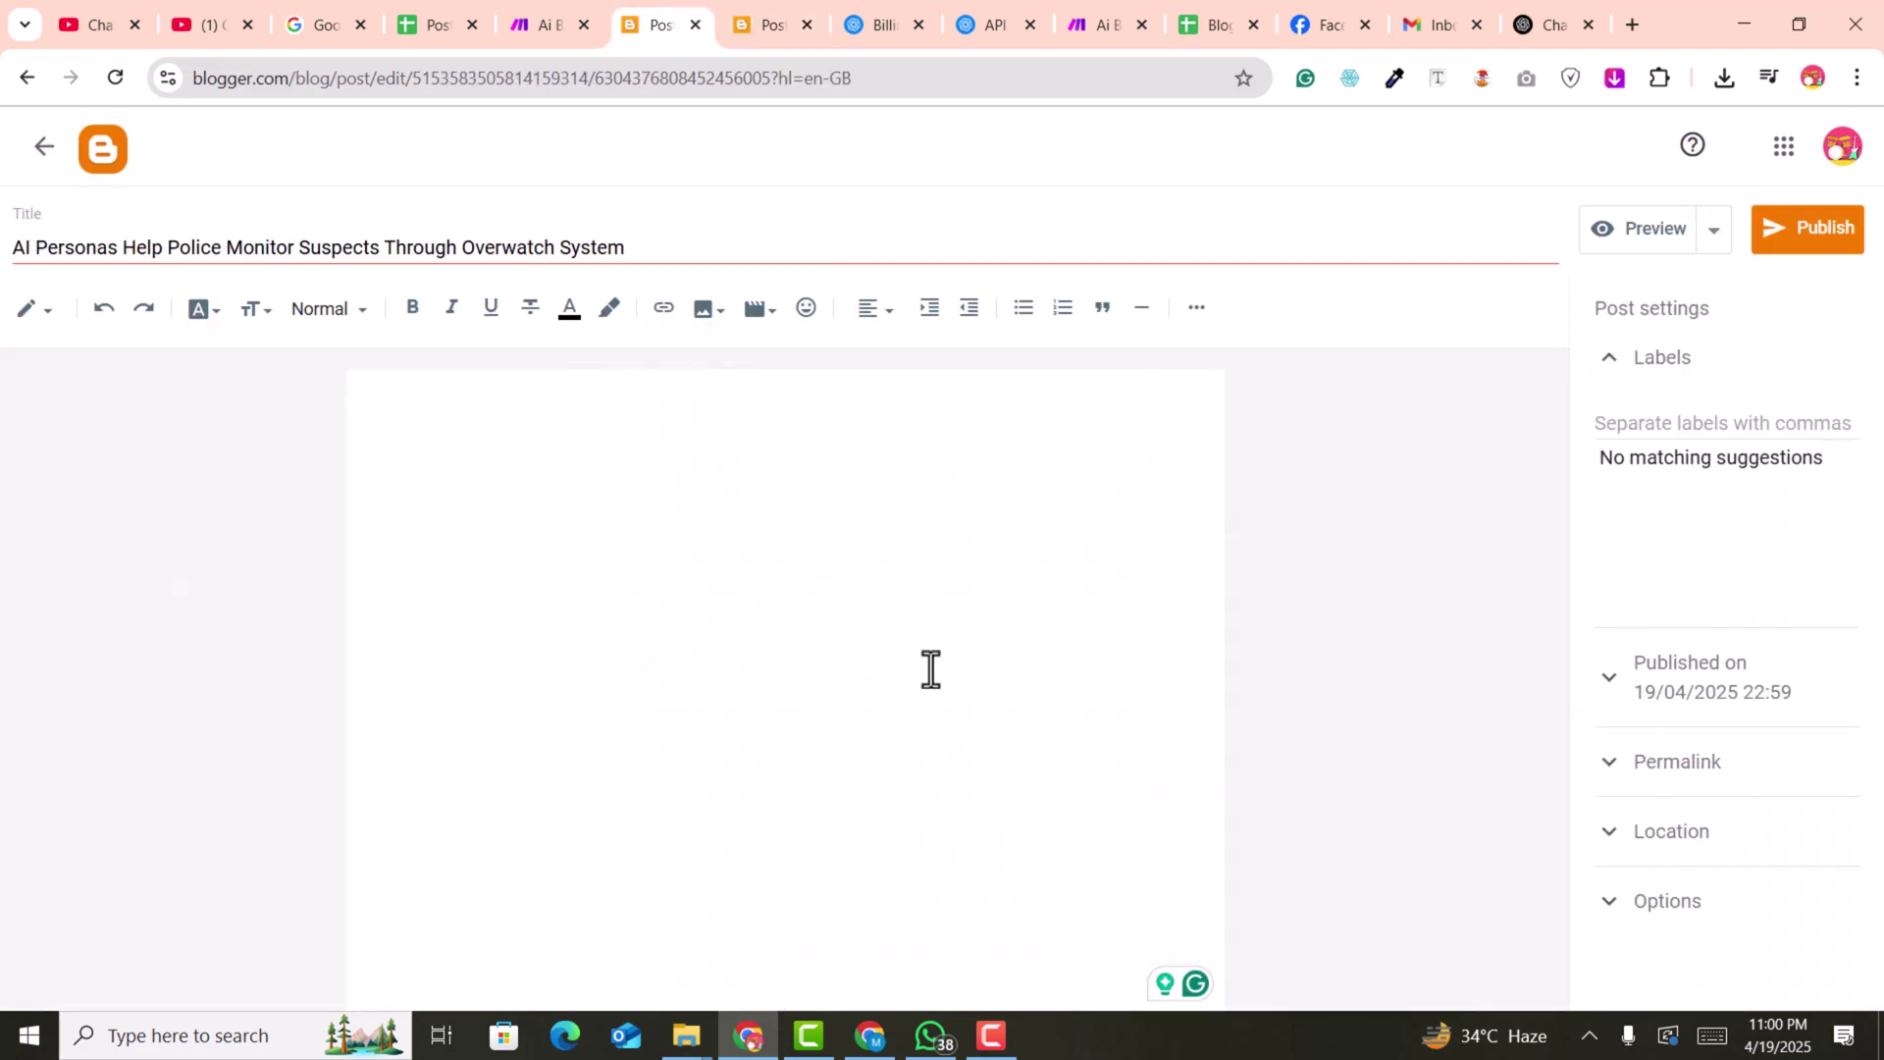
left_click(43, 147)
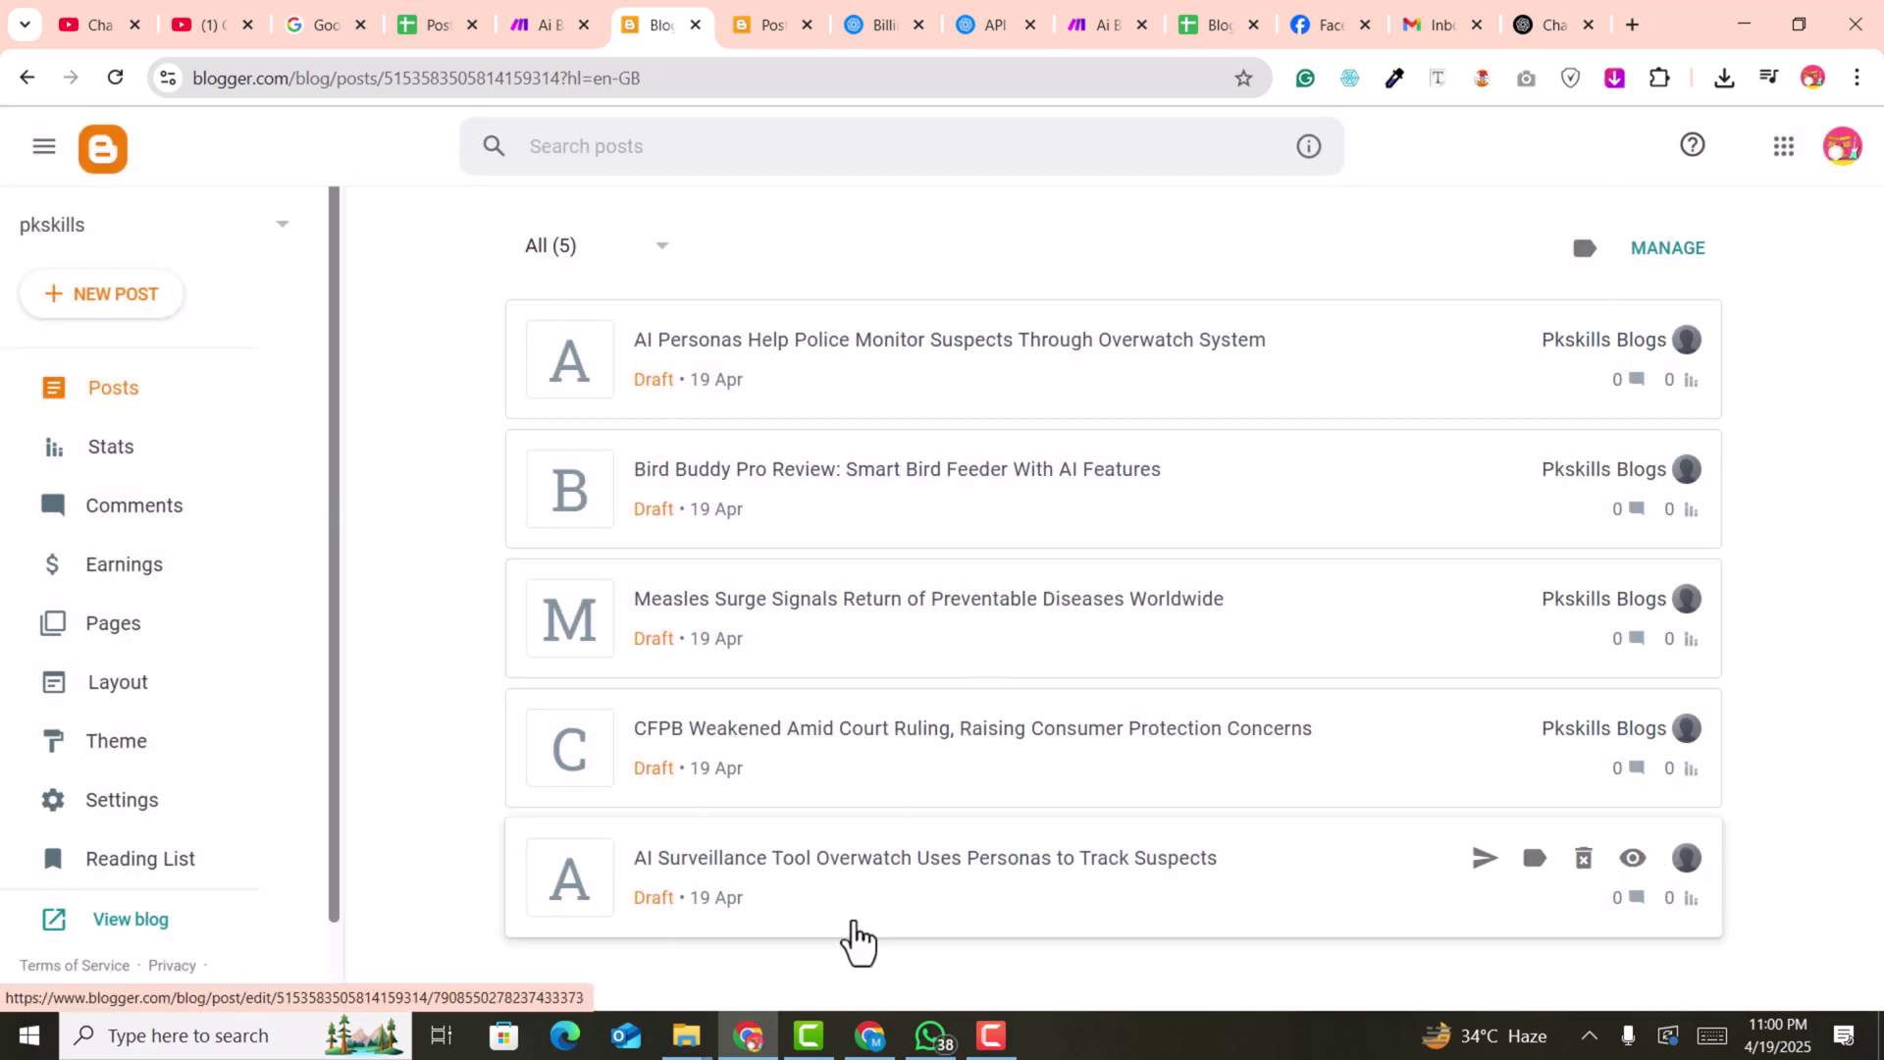
Open the draft "AI Surveillance Tool Overwatch Uses Personas to Track Suspects", skim its text and publish it to the blog
left_click(889, 854)
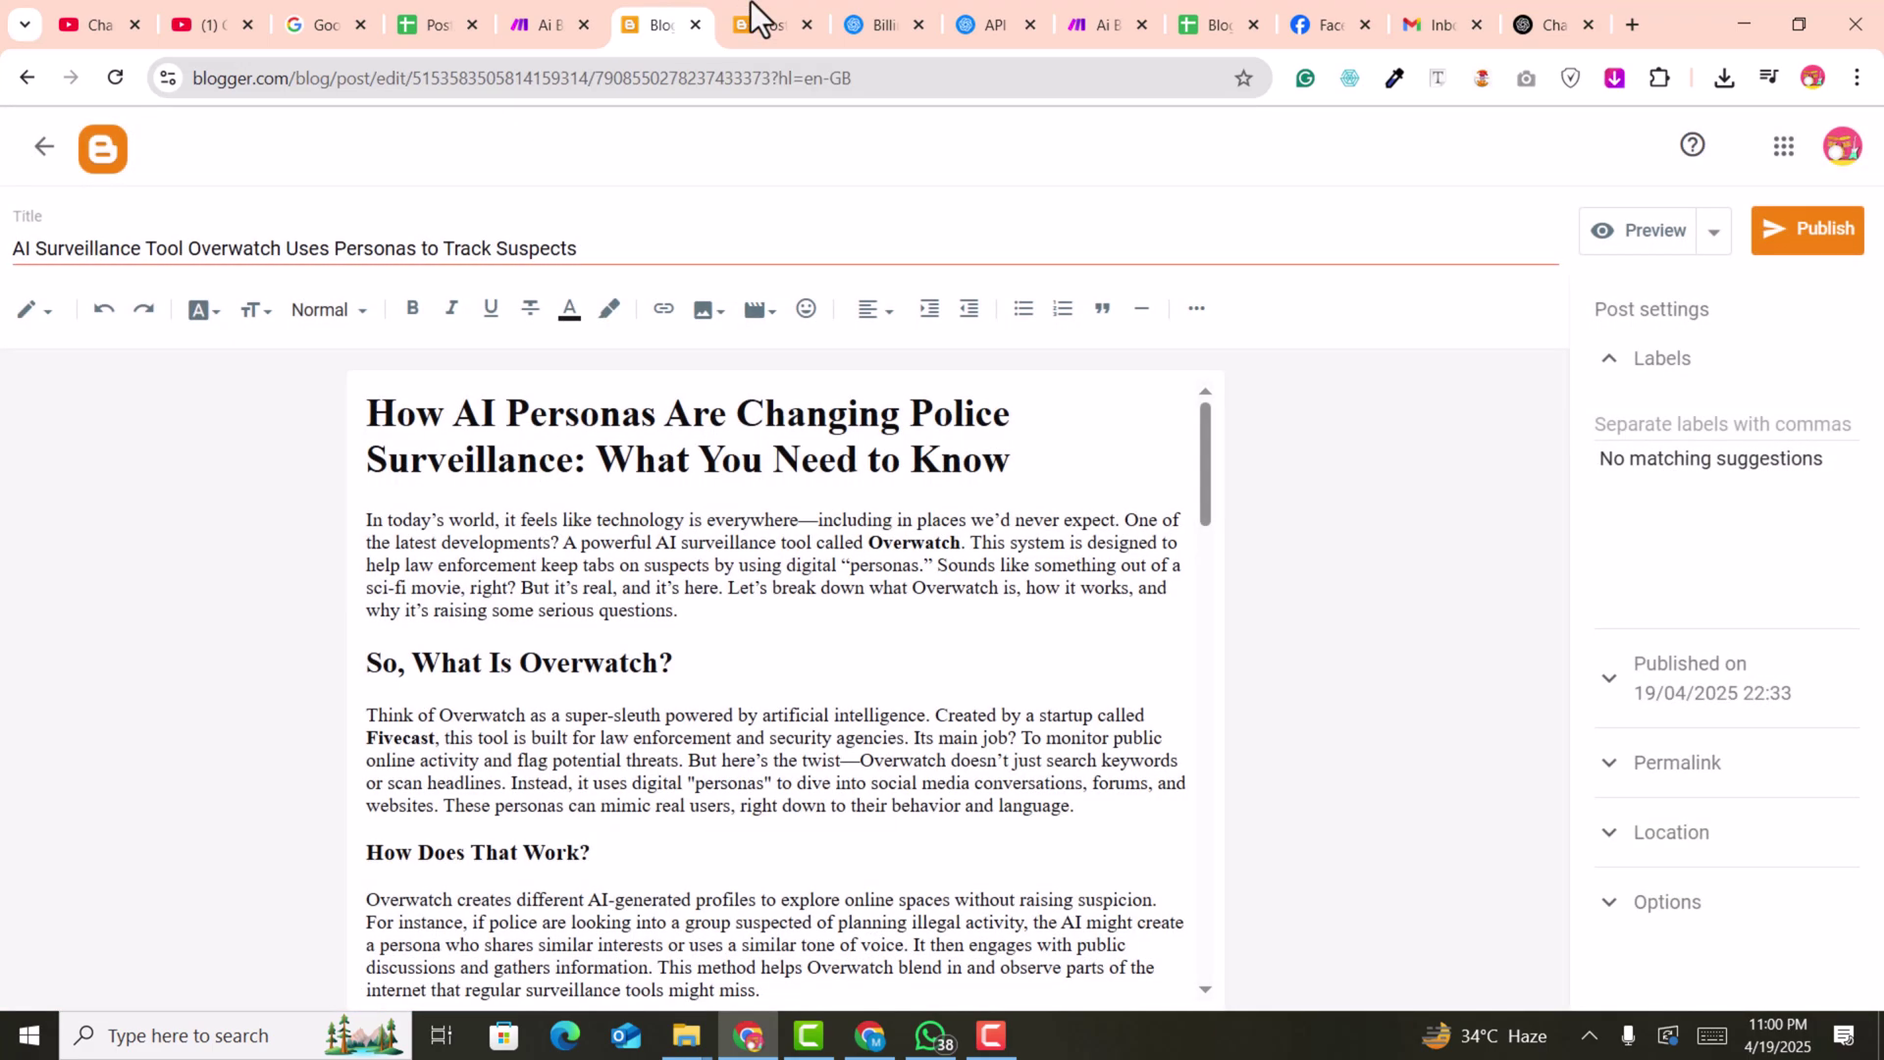
scroll(850, 614, "down", 5)
scroll(850, 615, "up", 10)
left_click(1805, 240)
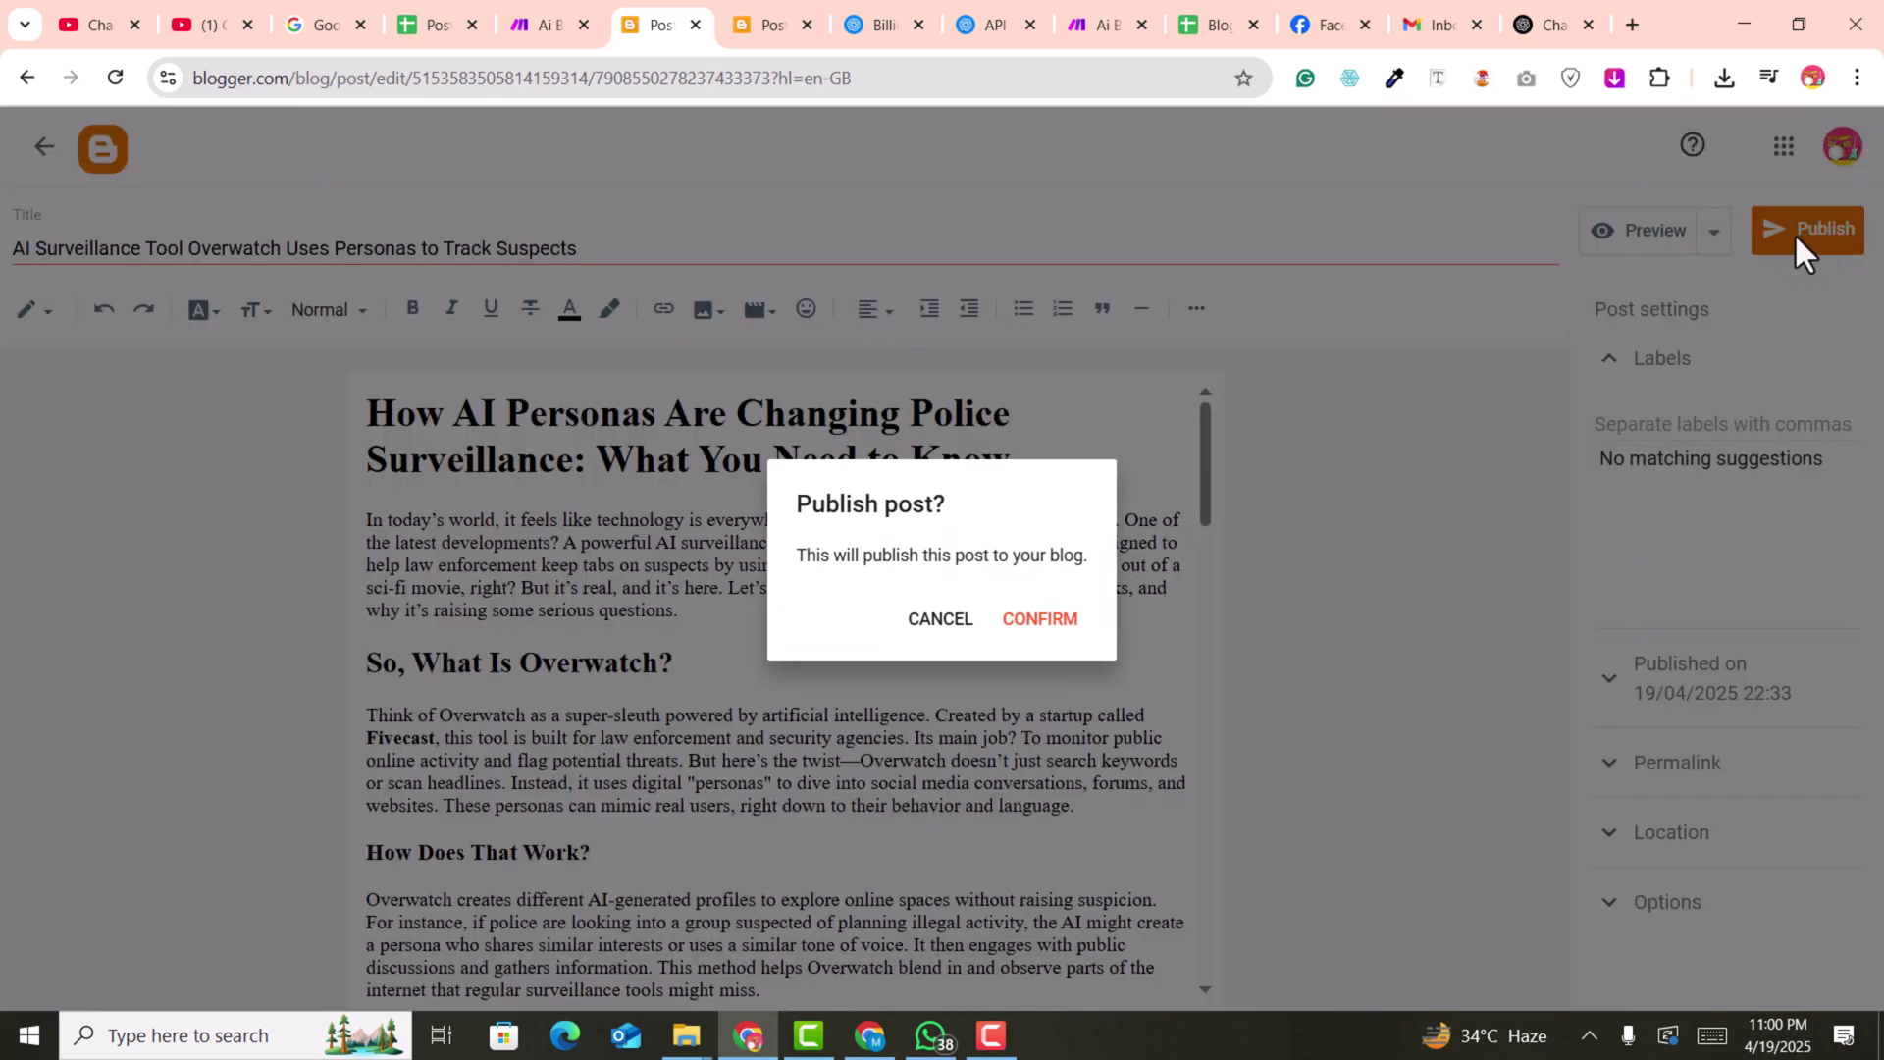
left_click(1048, 619)
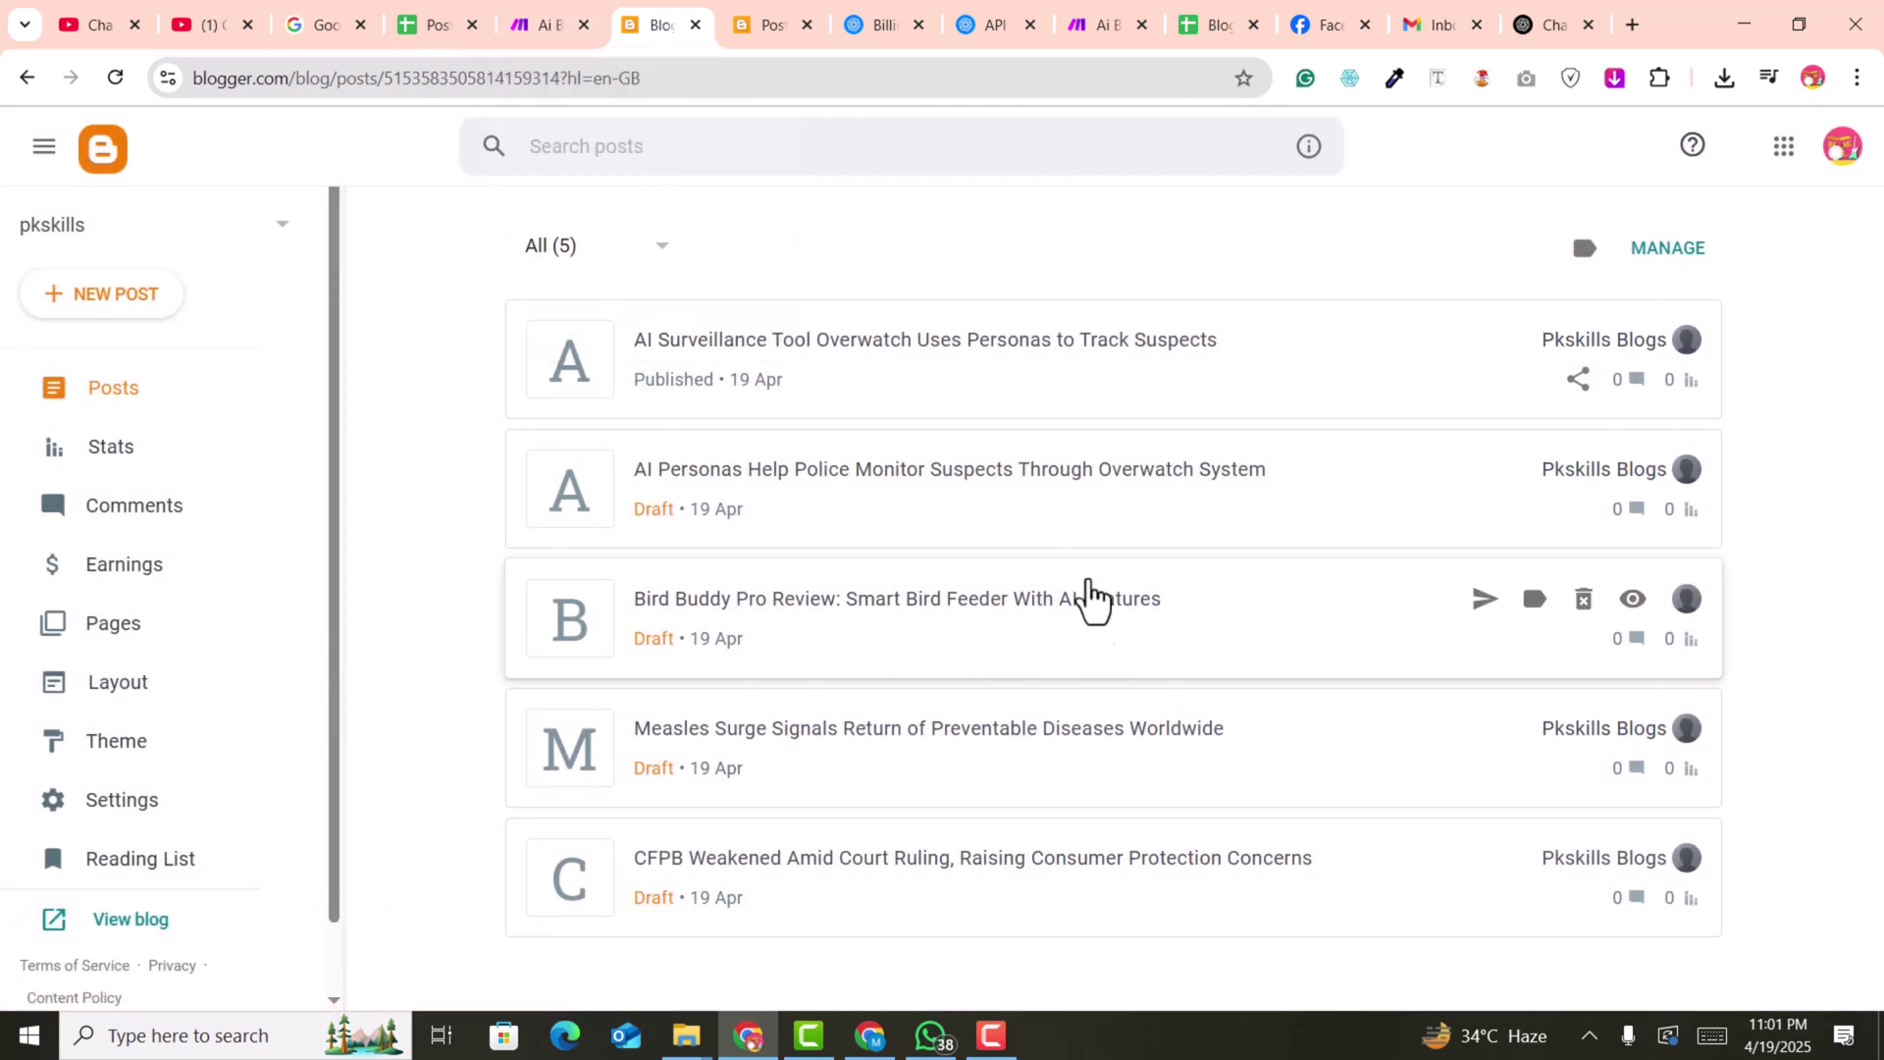
Switch to Make and examine the post status options in the Blogger module, leaving its settings as they are
left_click(558, 19)
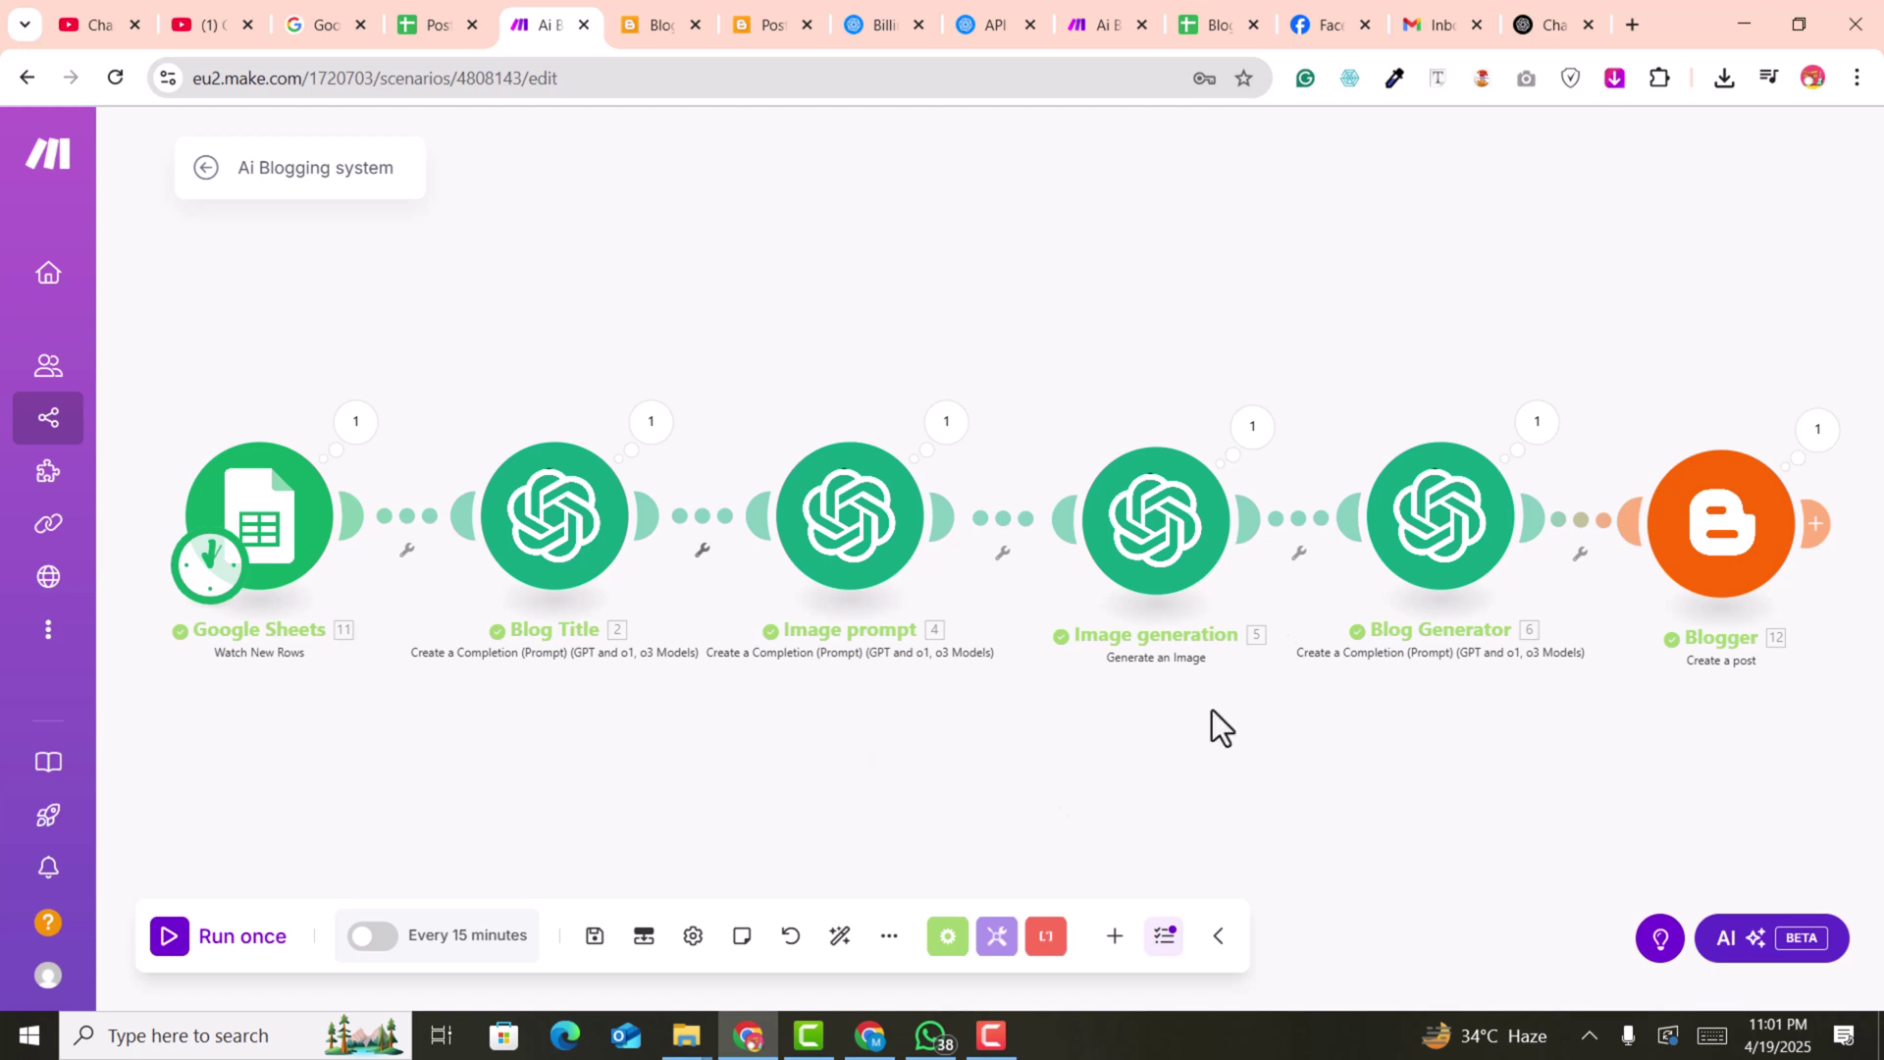
left_click(1772, 581)
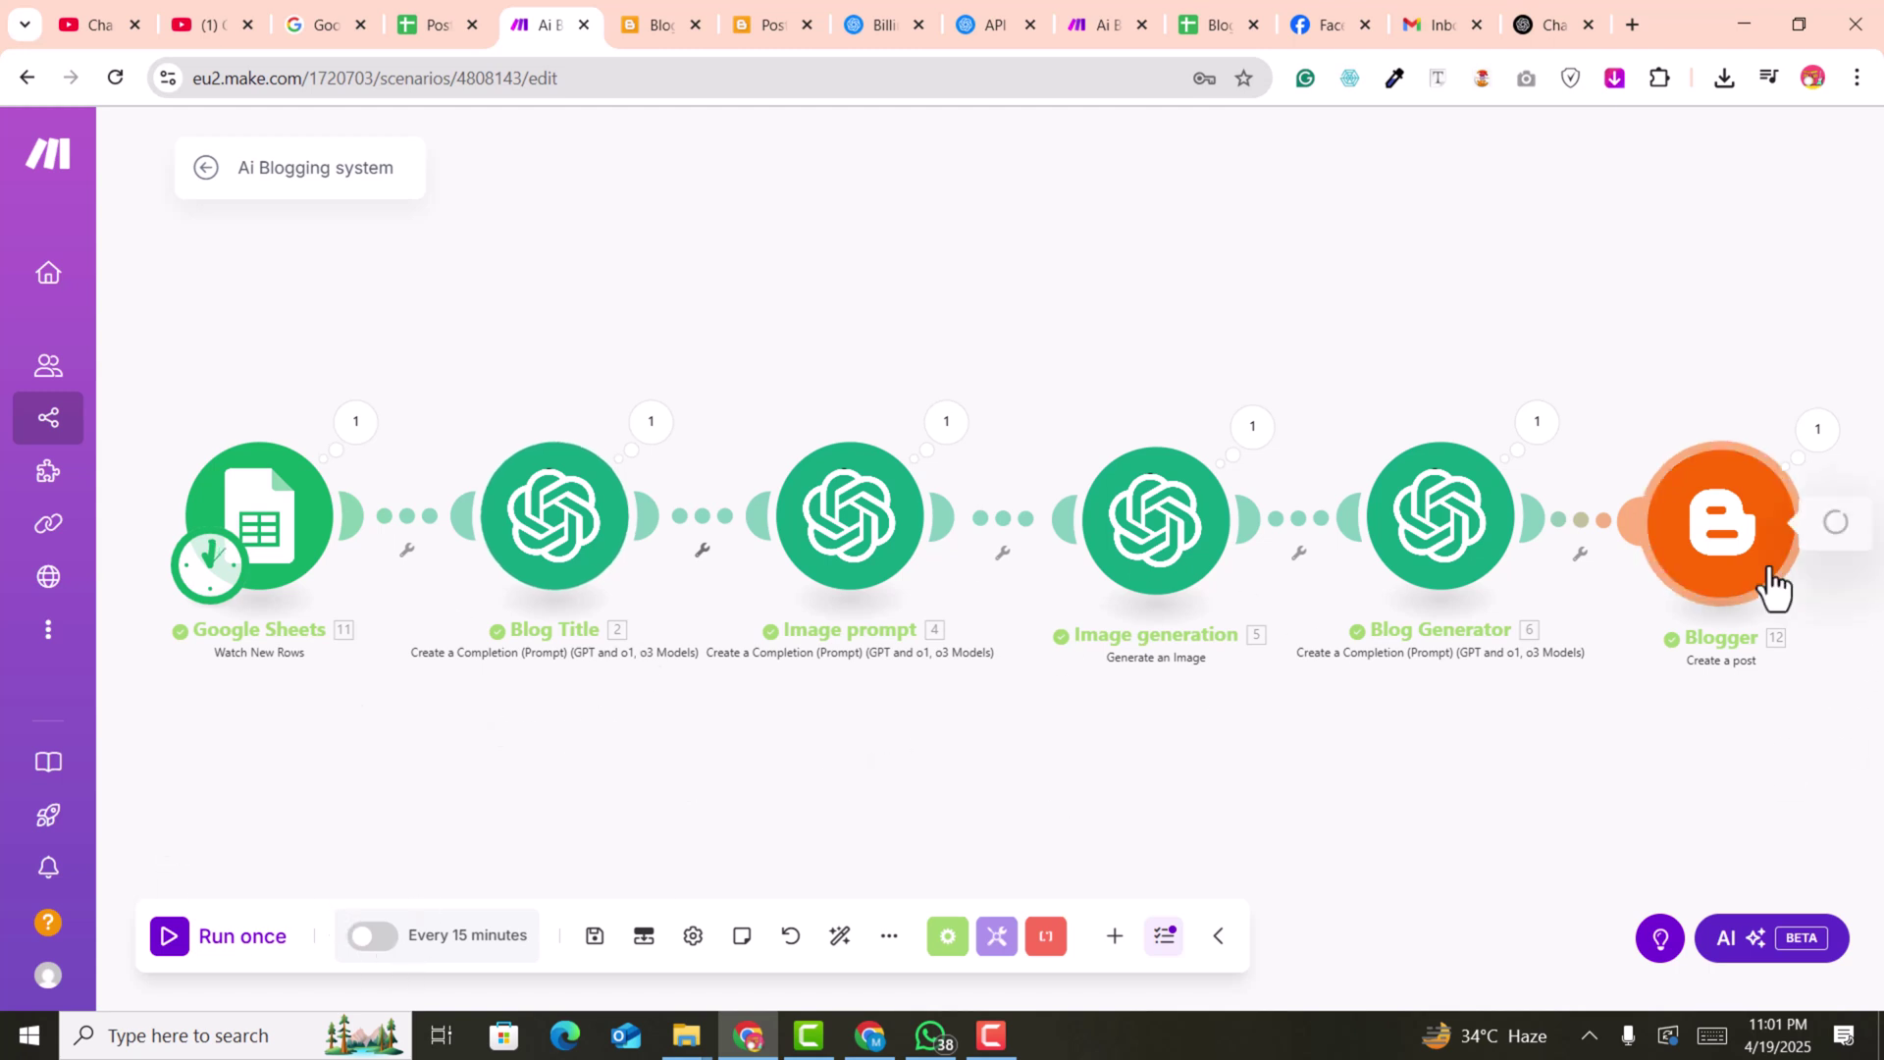
left_click(1207, 785)
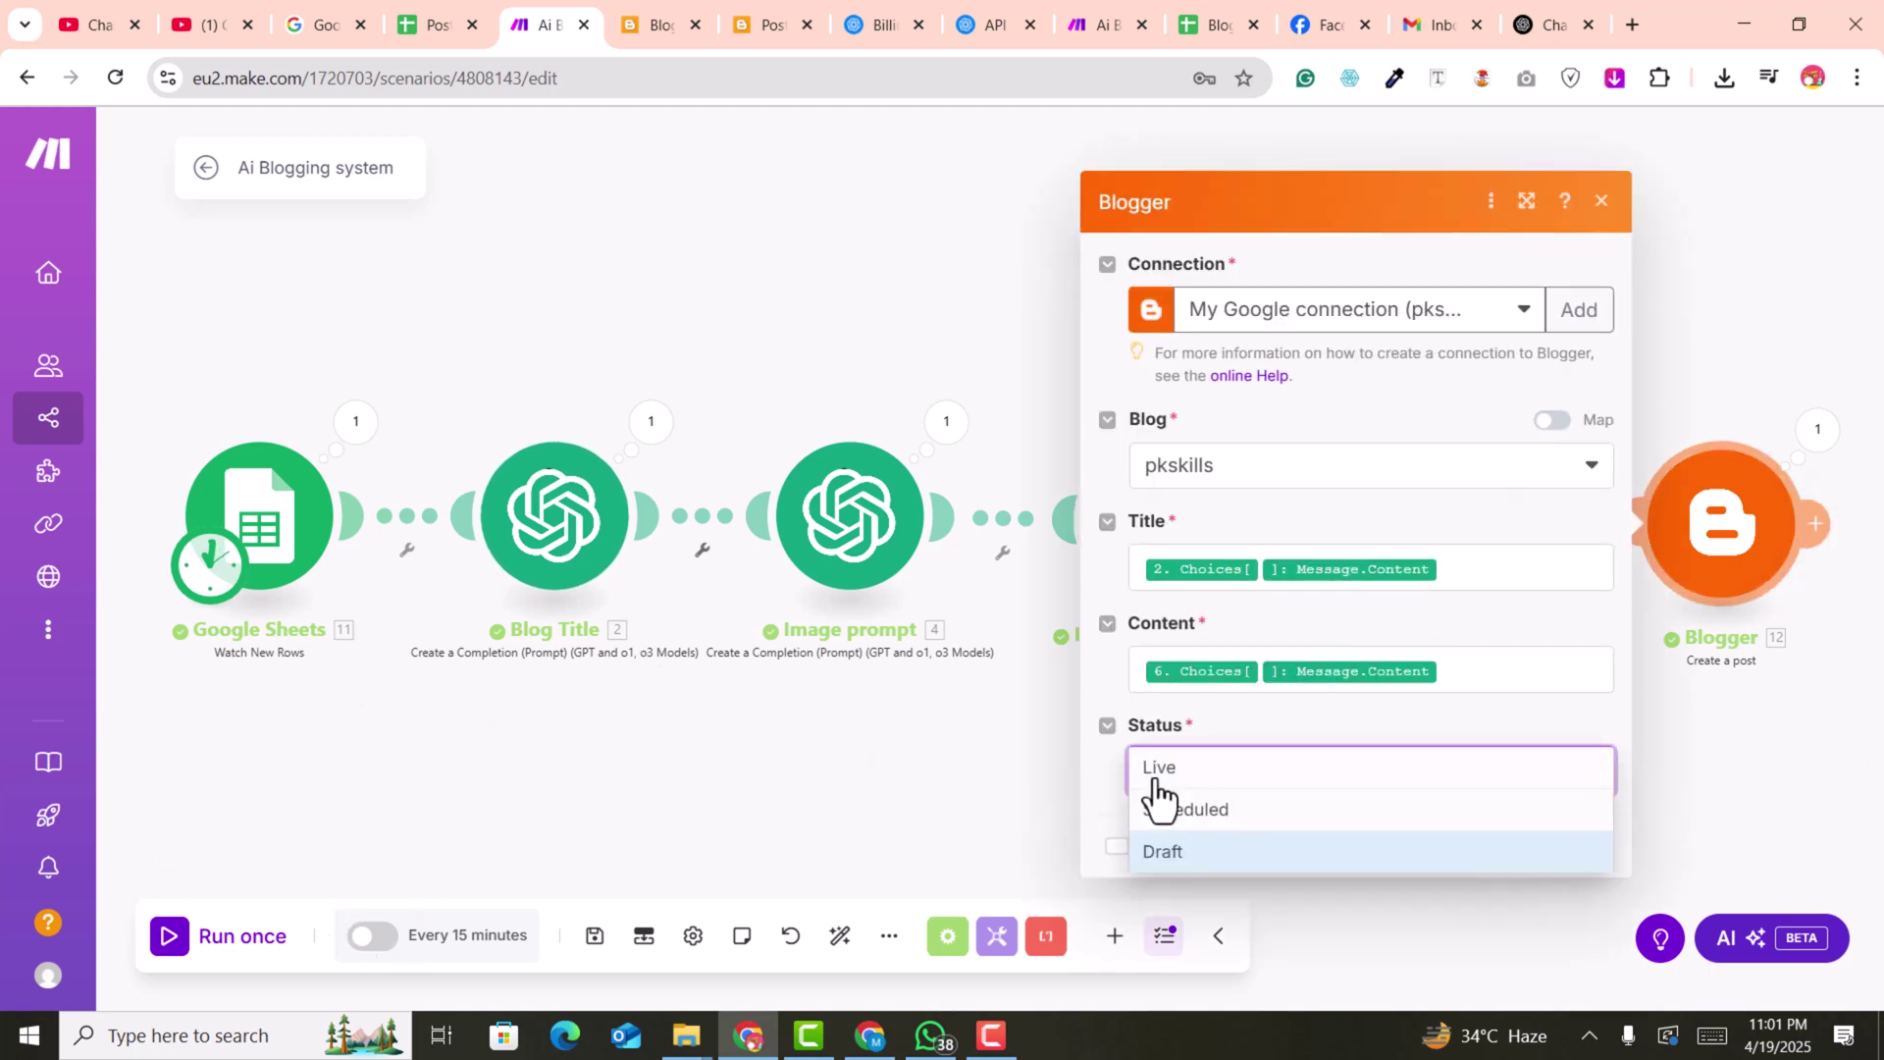
left_click(1005, 742)
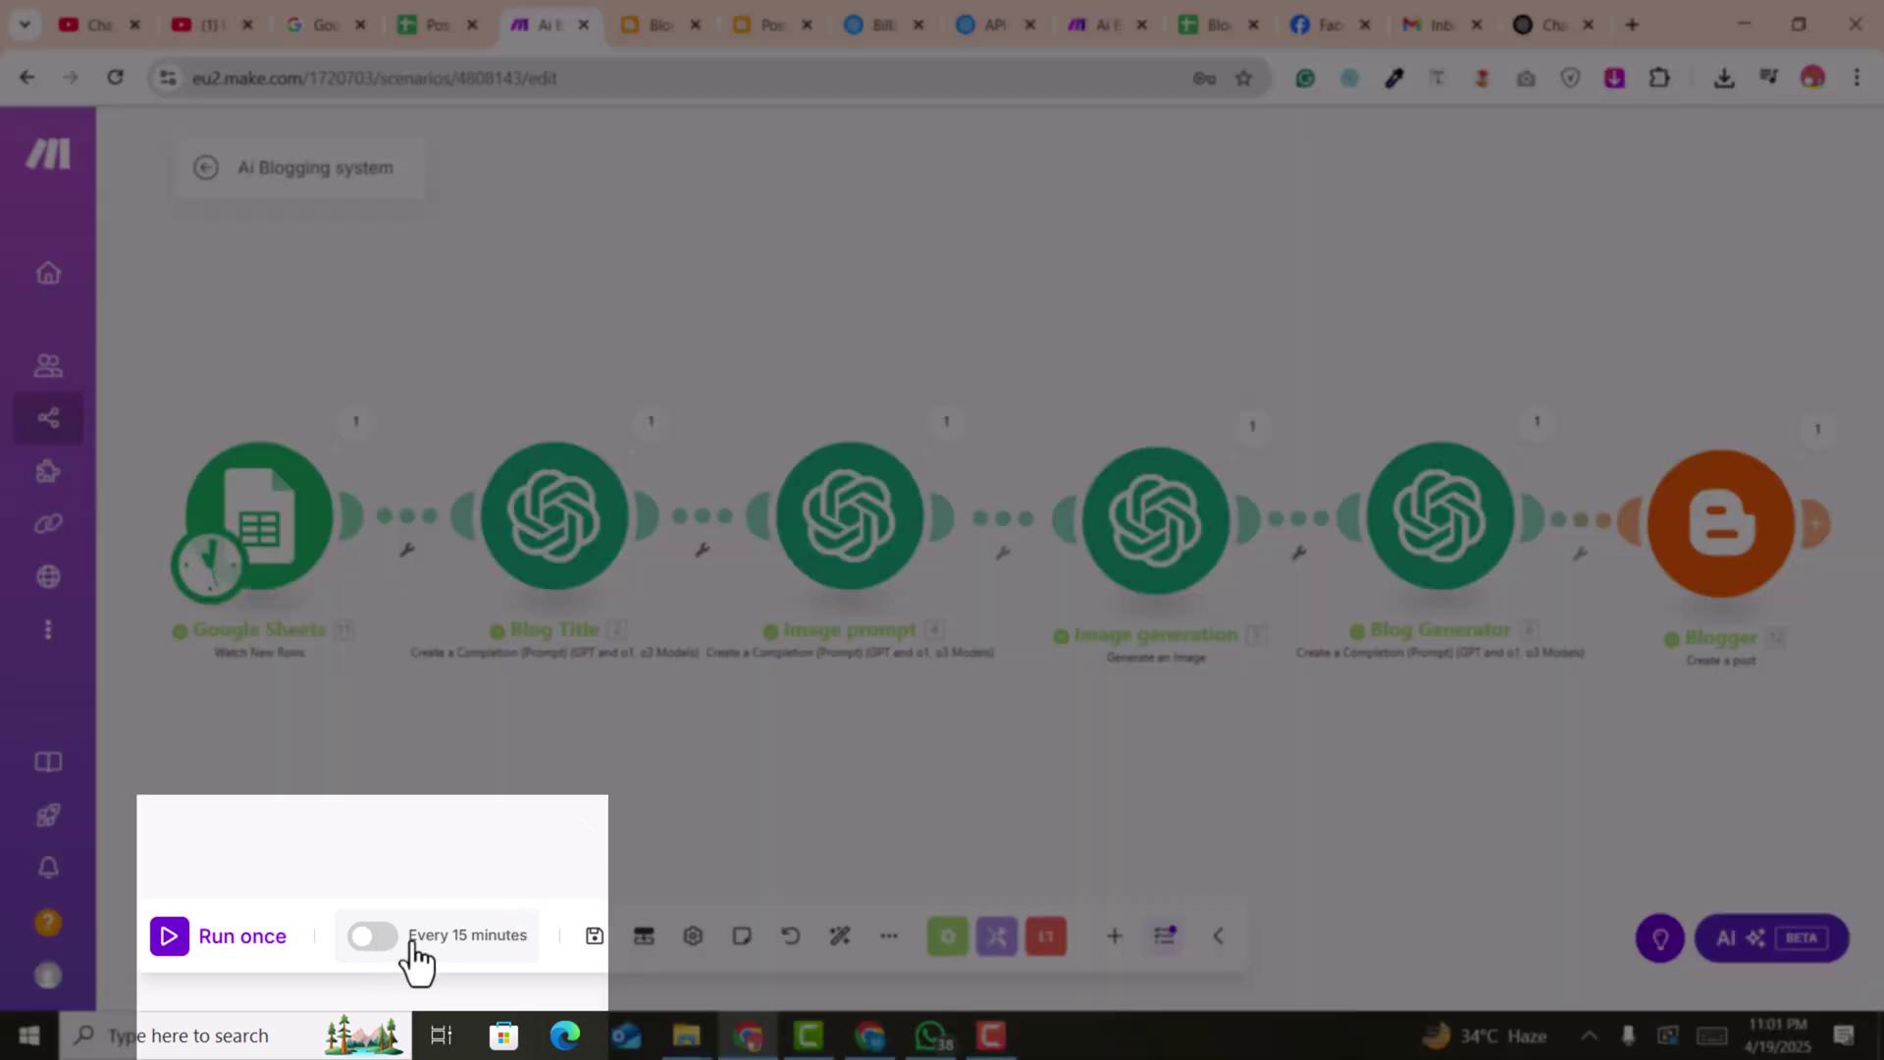
Turn on scheduling for the Ai Blogging system scenario and choose to run it at regular intervals
left_click(383, 940)
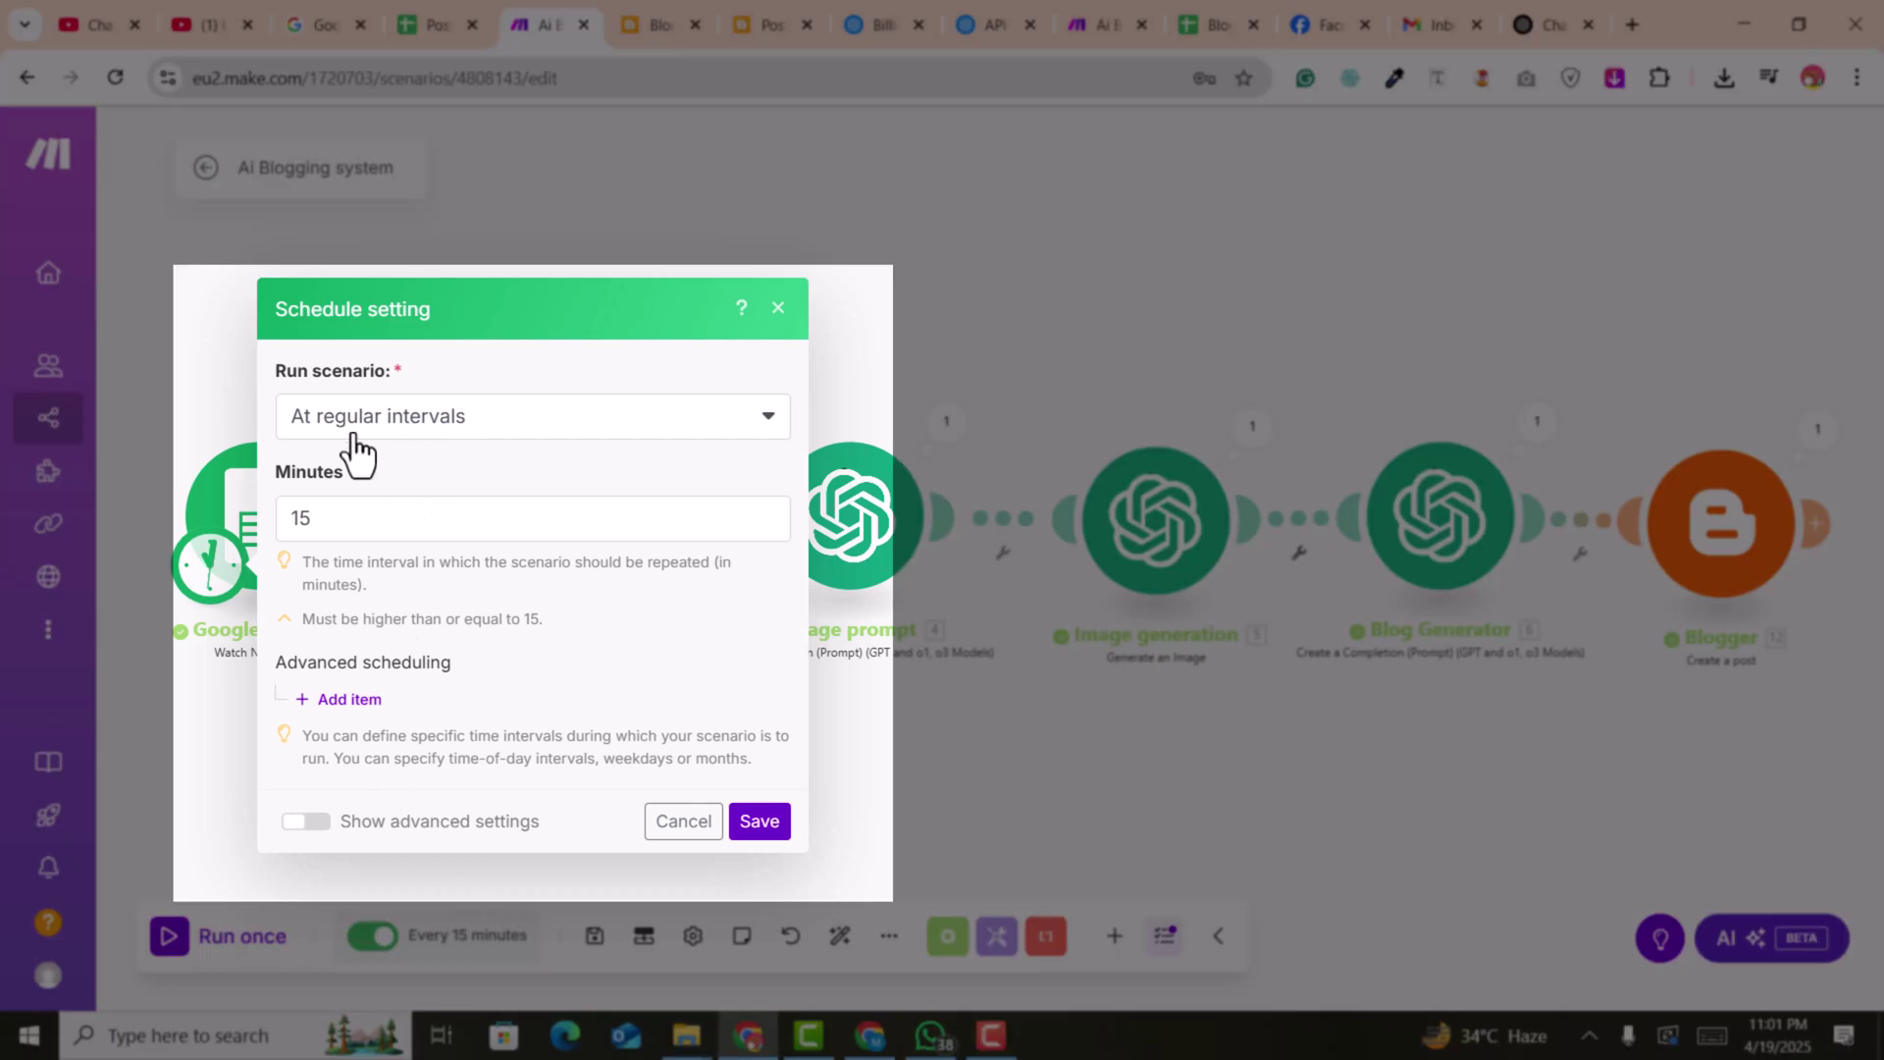
left_click(353, 422)
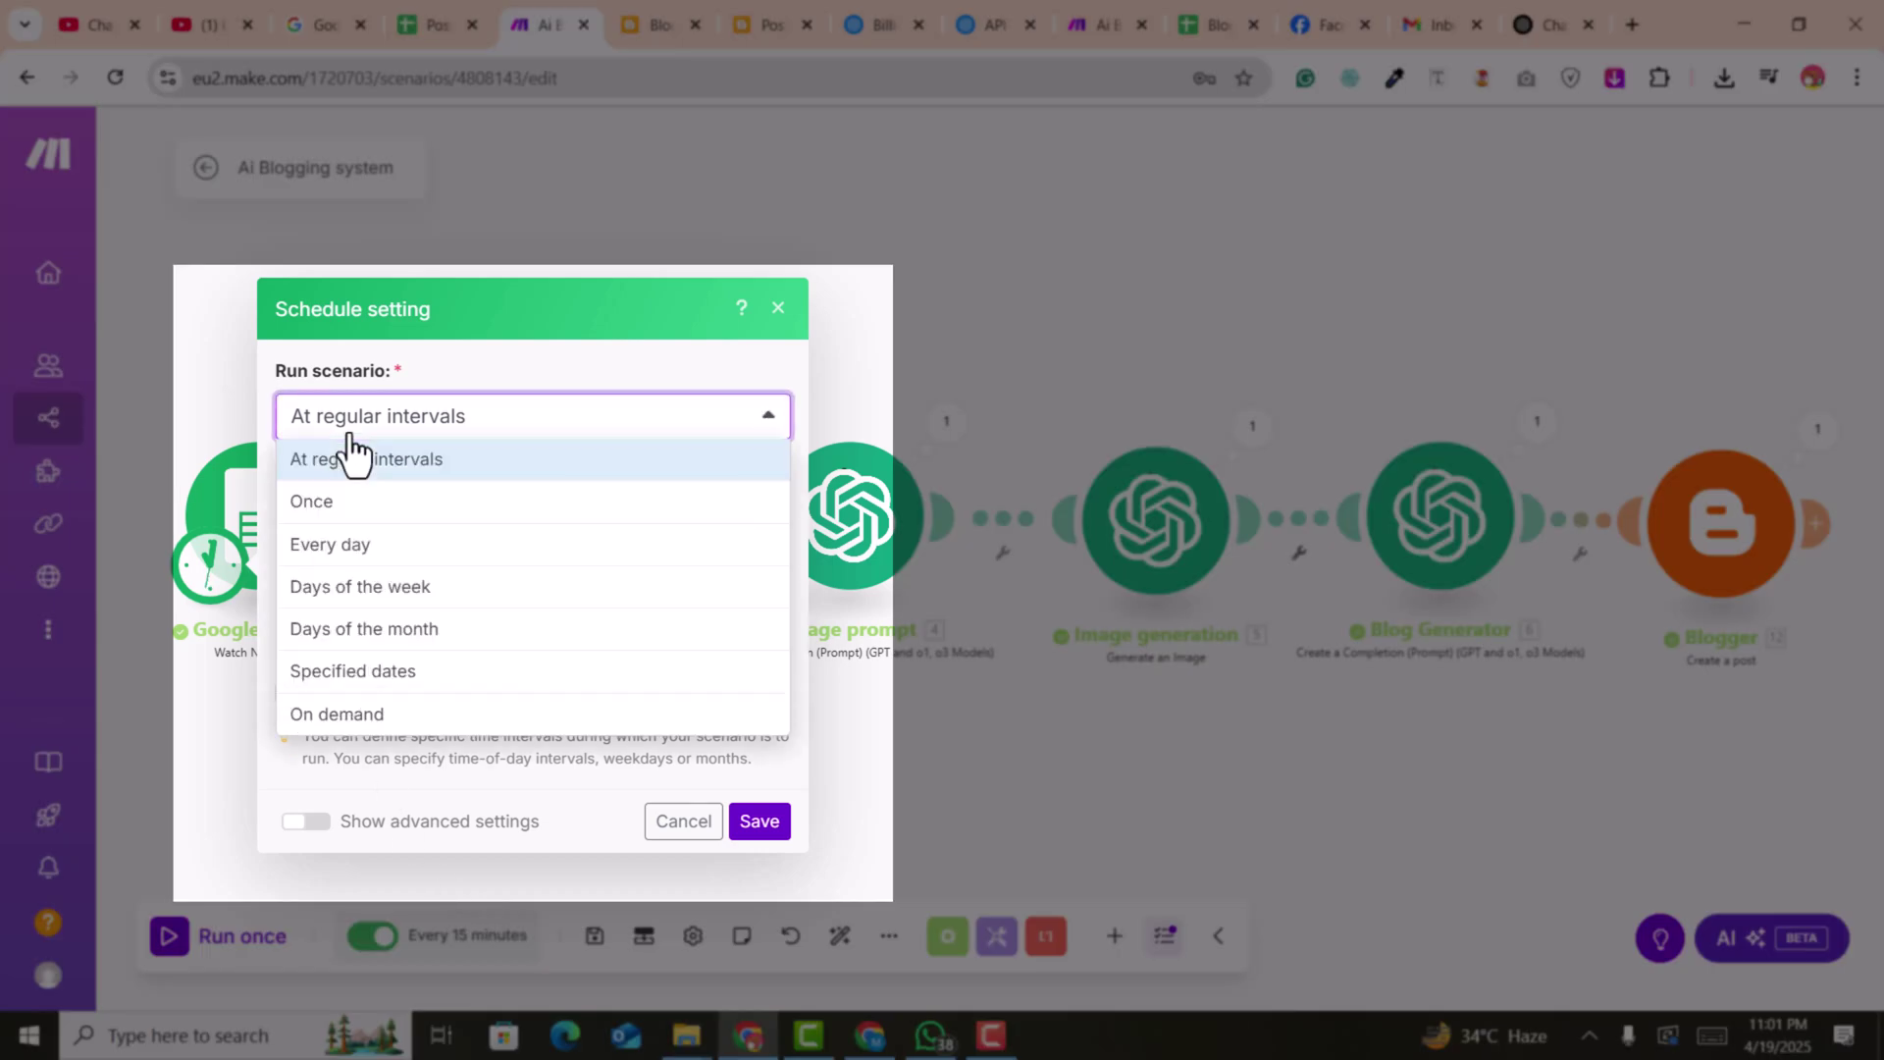
left_click(327, 503)
left_click(368, 504)
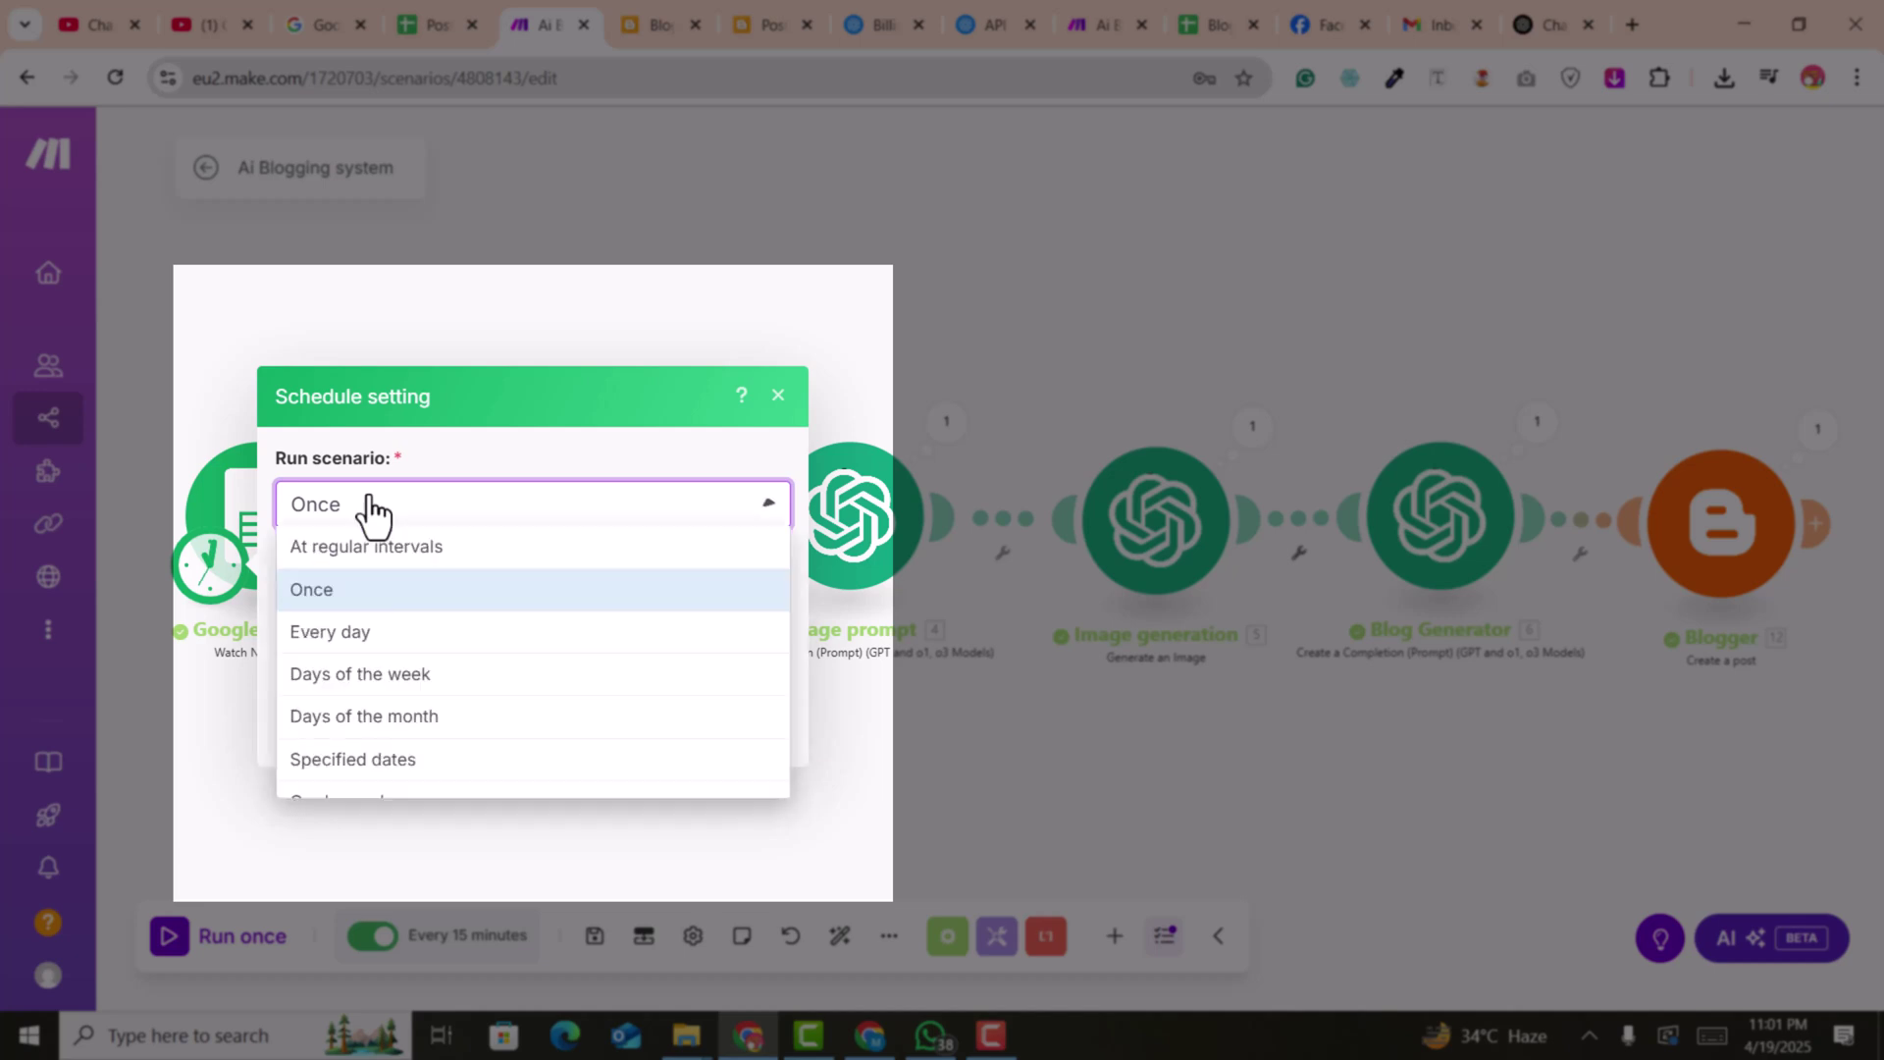
left_click(355, 550)
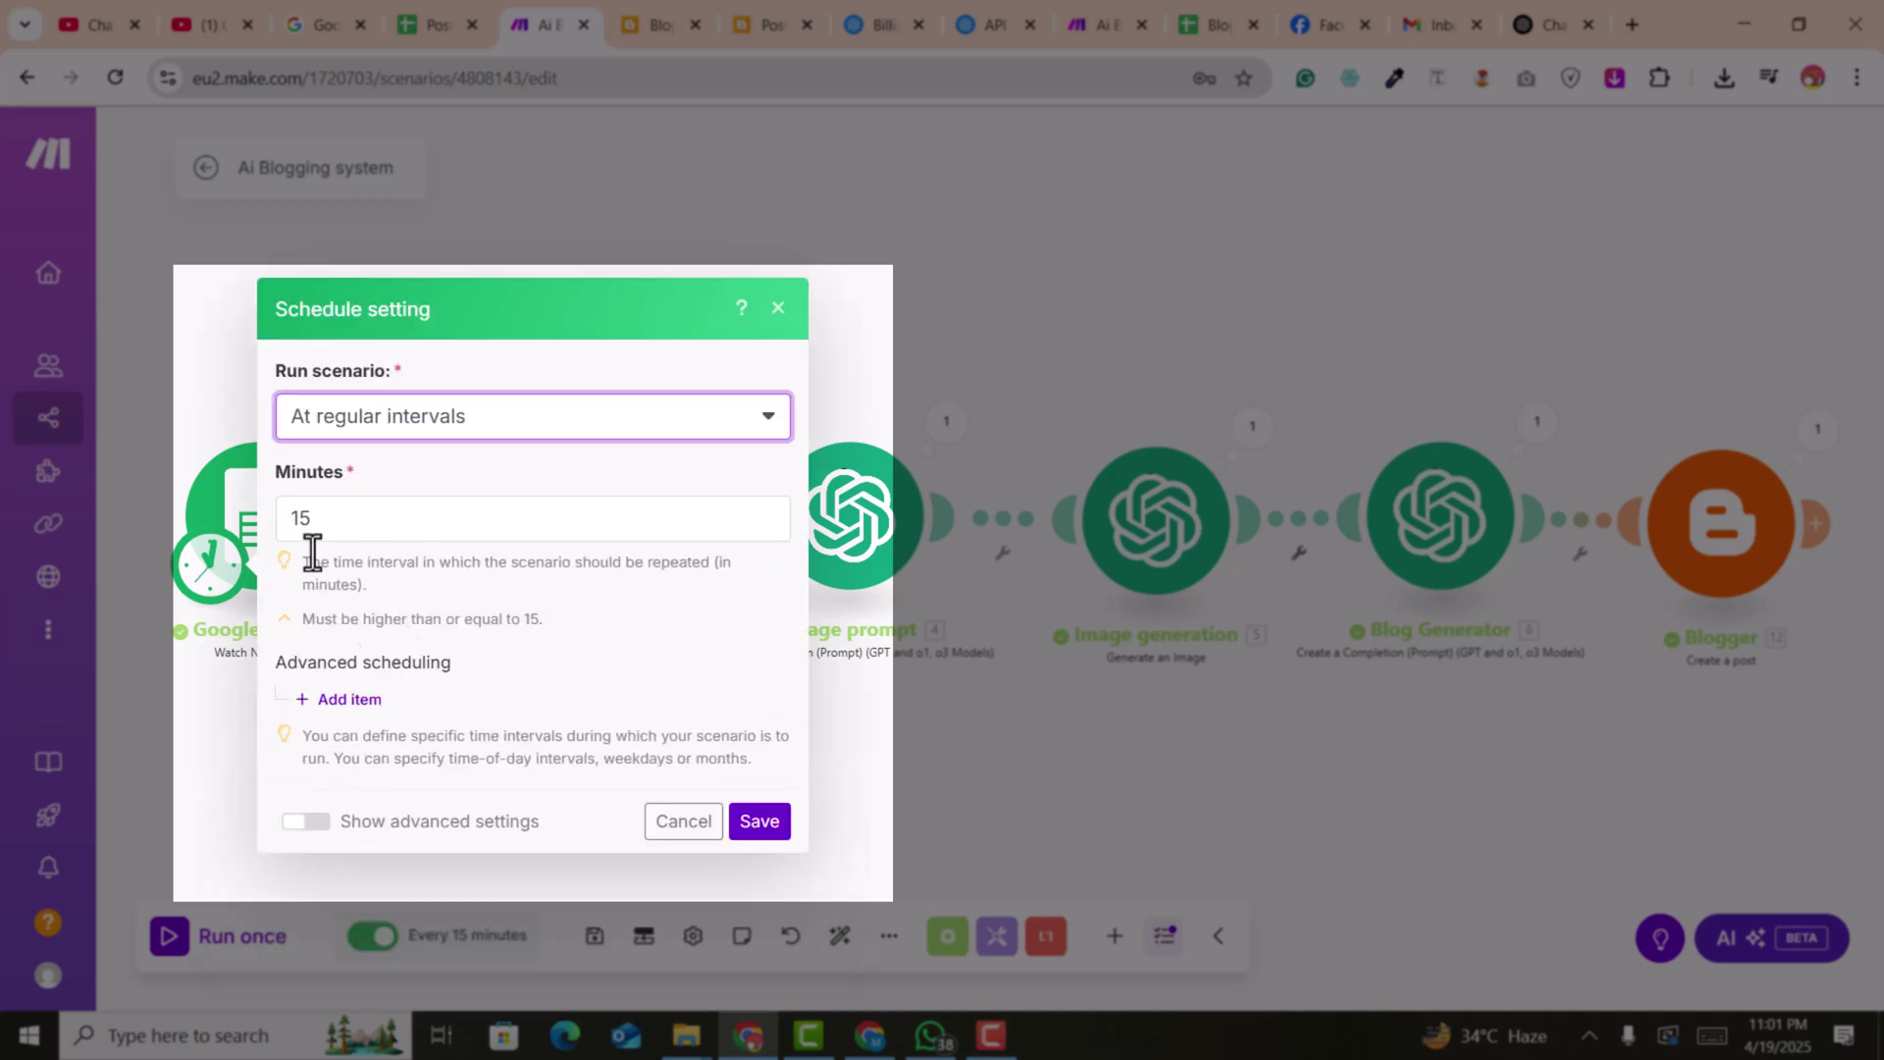
Set the scenario's run interval to 60 minutes and save the schedule
left_click(304, 530)
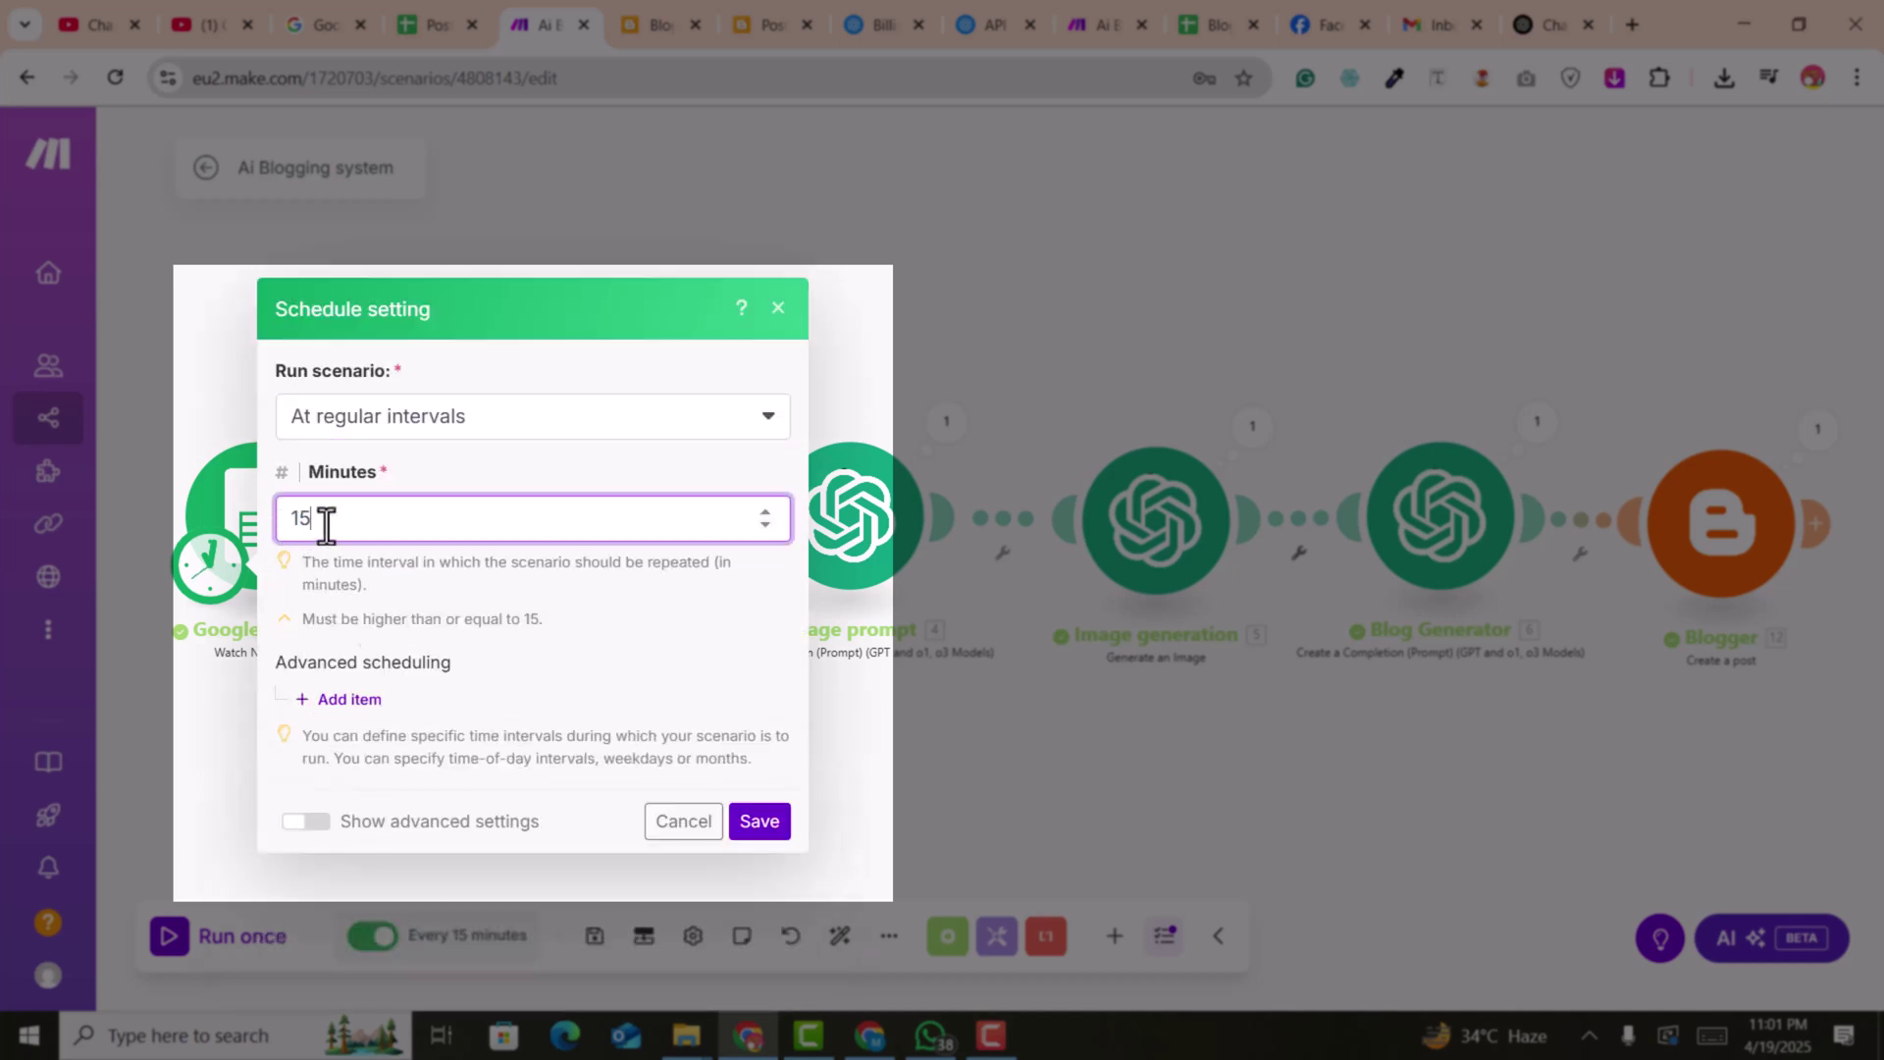
left_click_drag(309, 525, 283, 520)
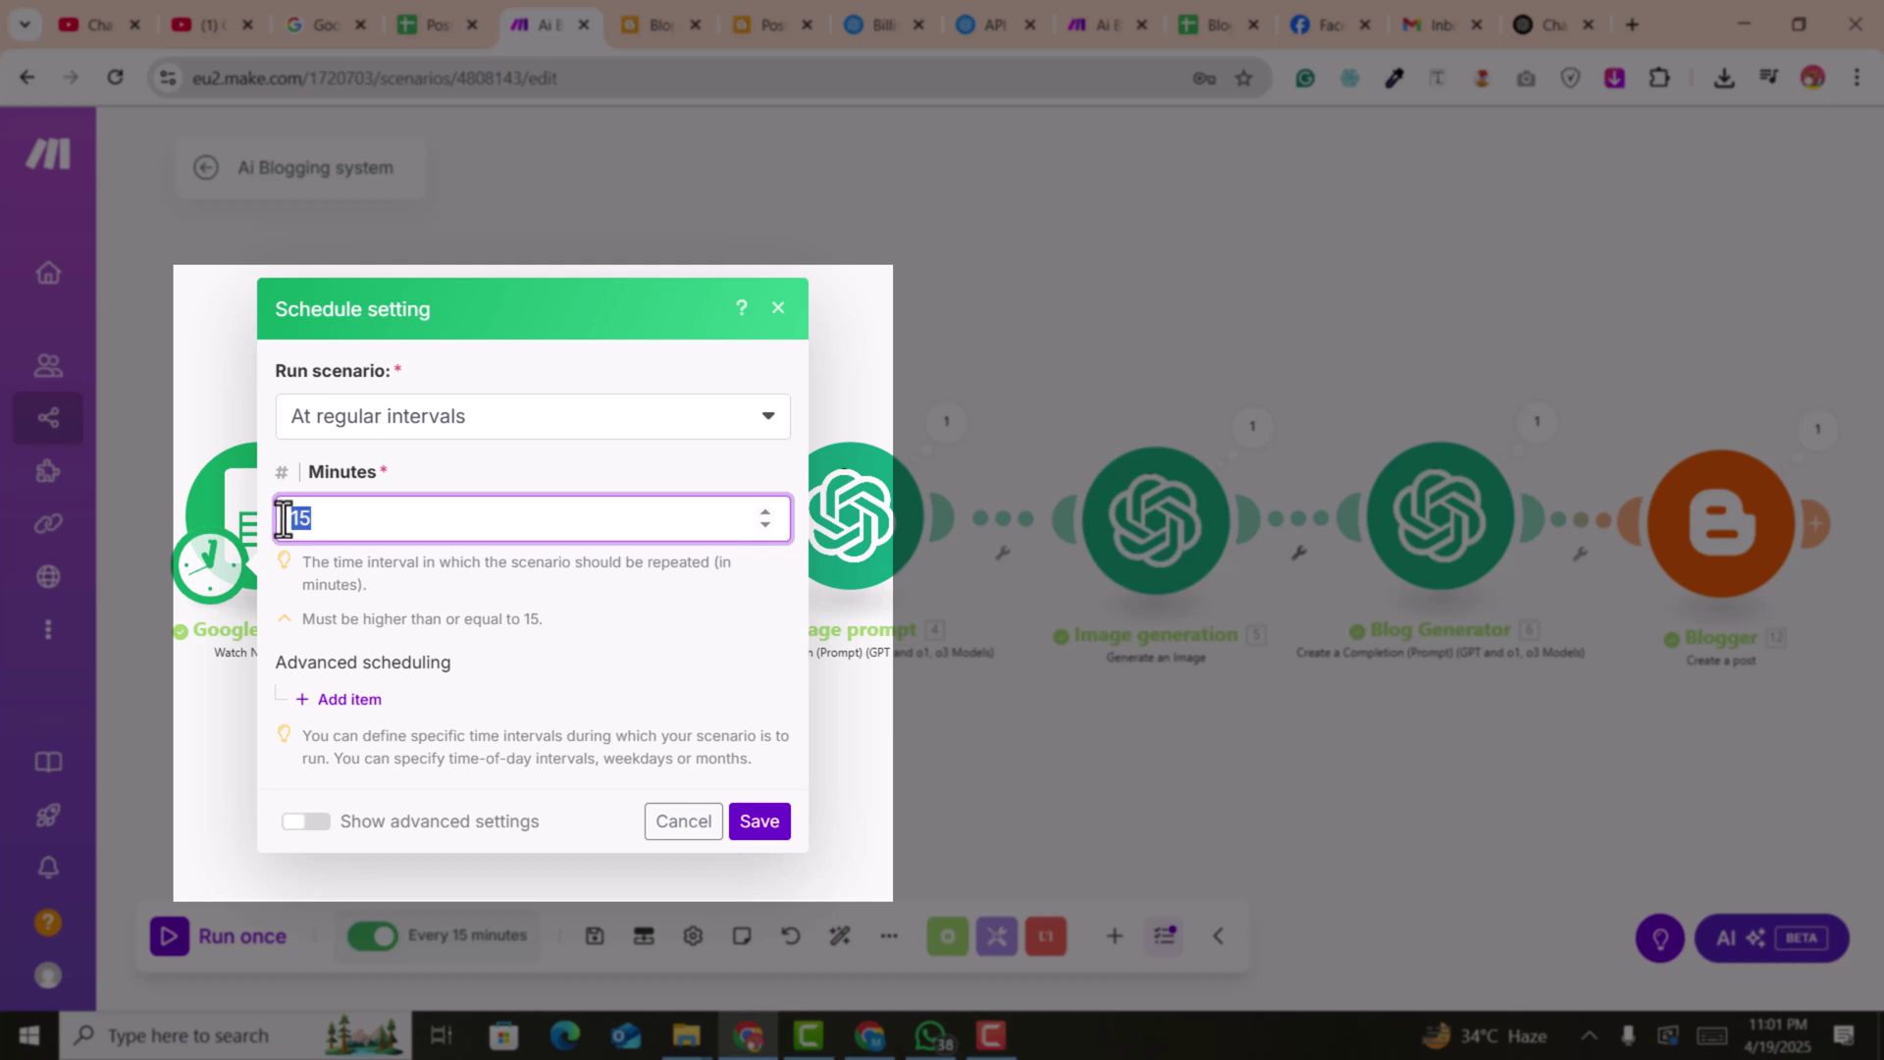
type("60")
left_click(569, 654)
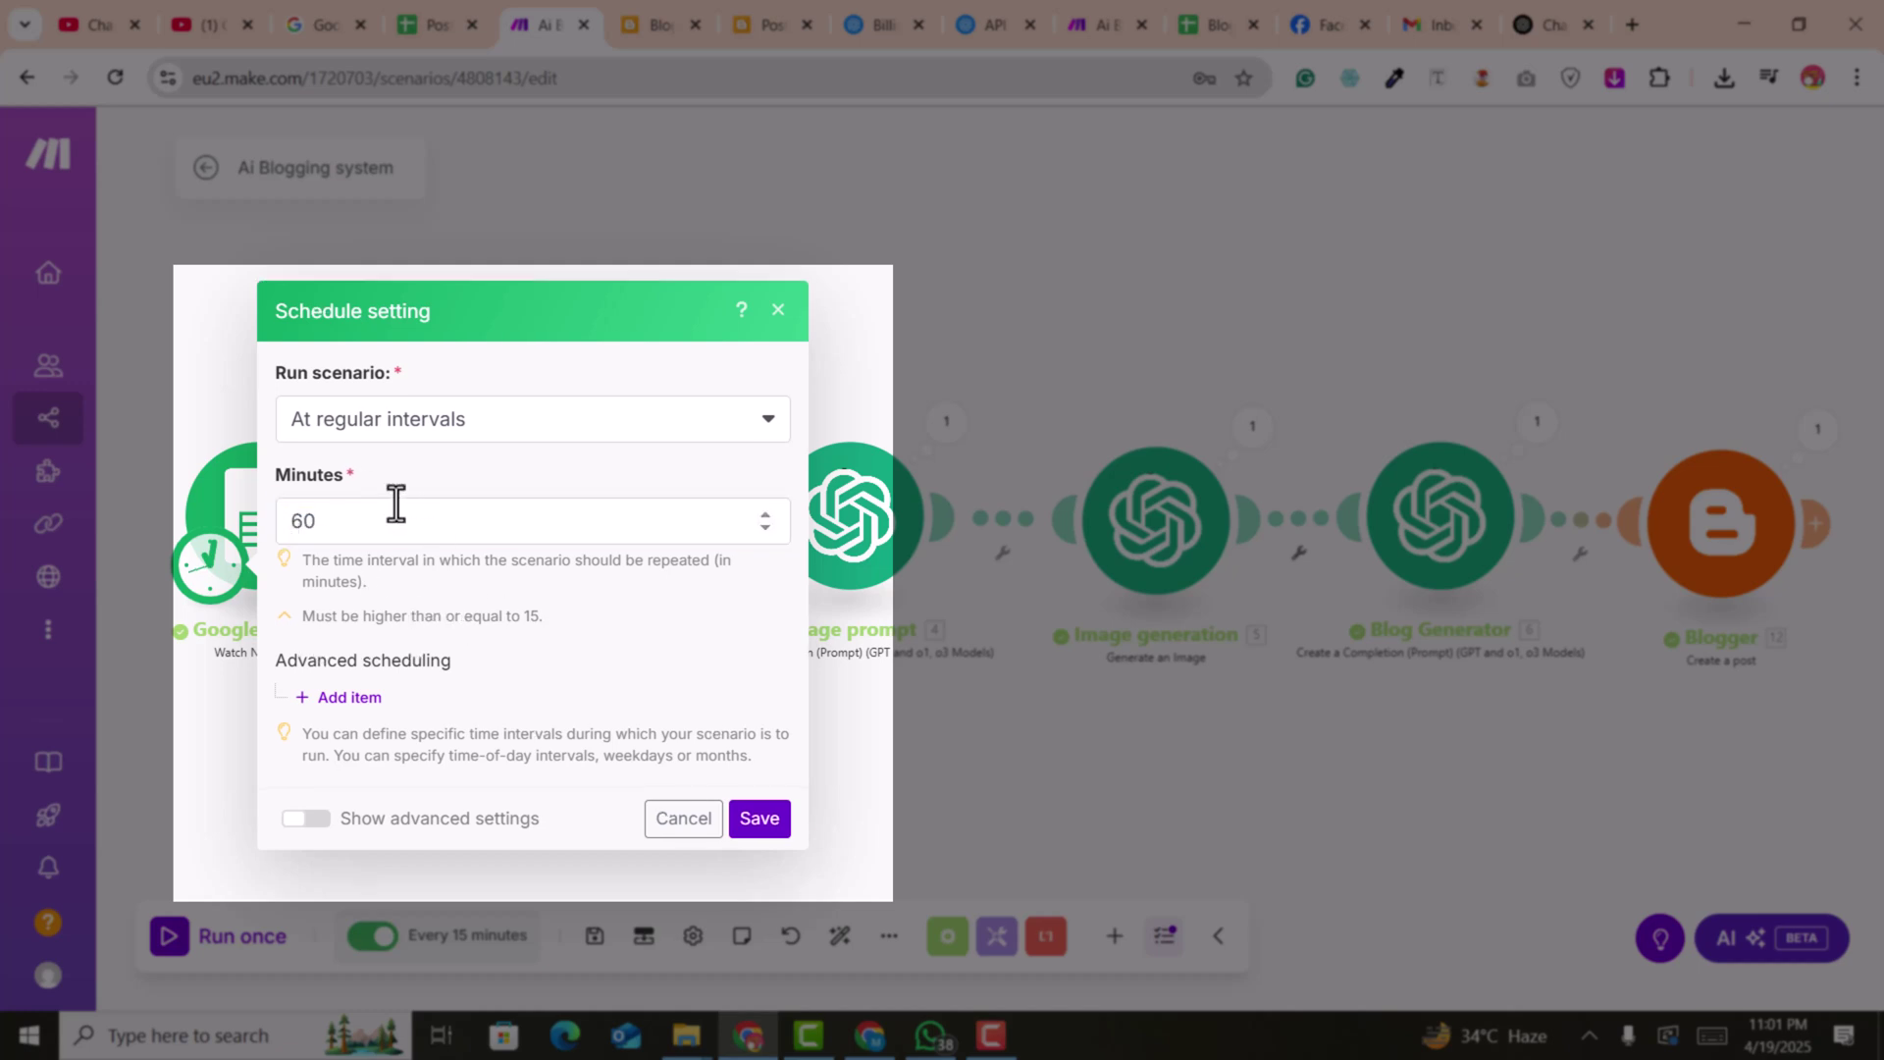
left_click(760, 818)
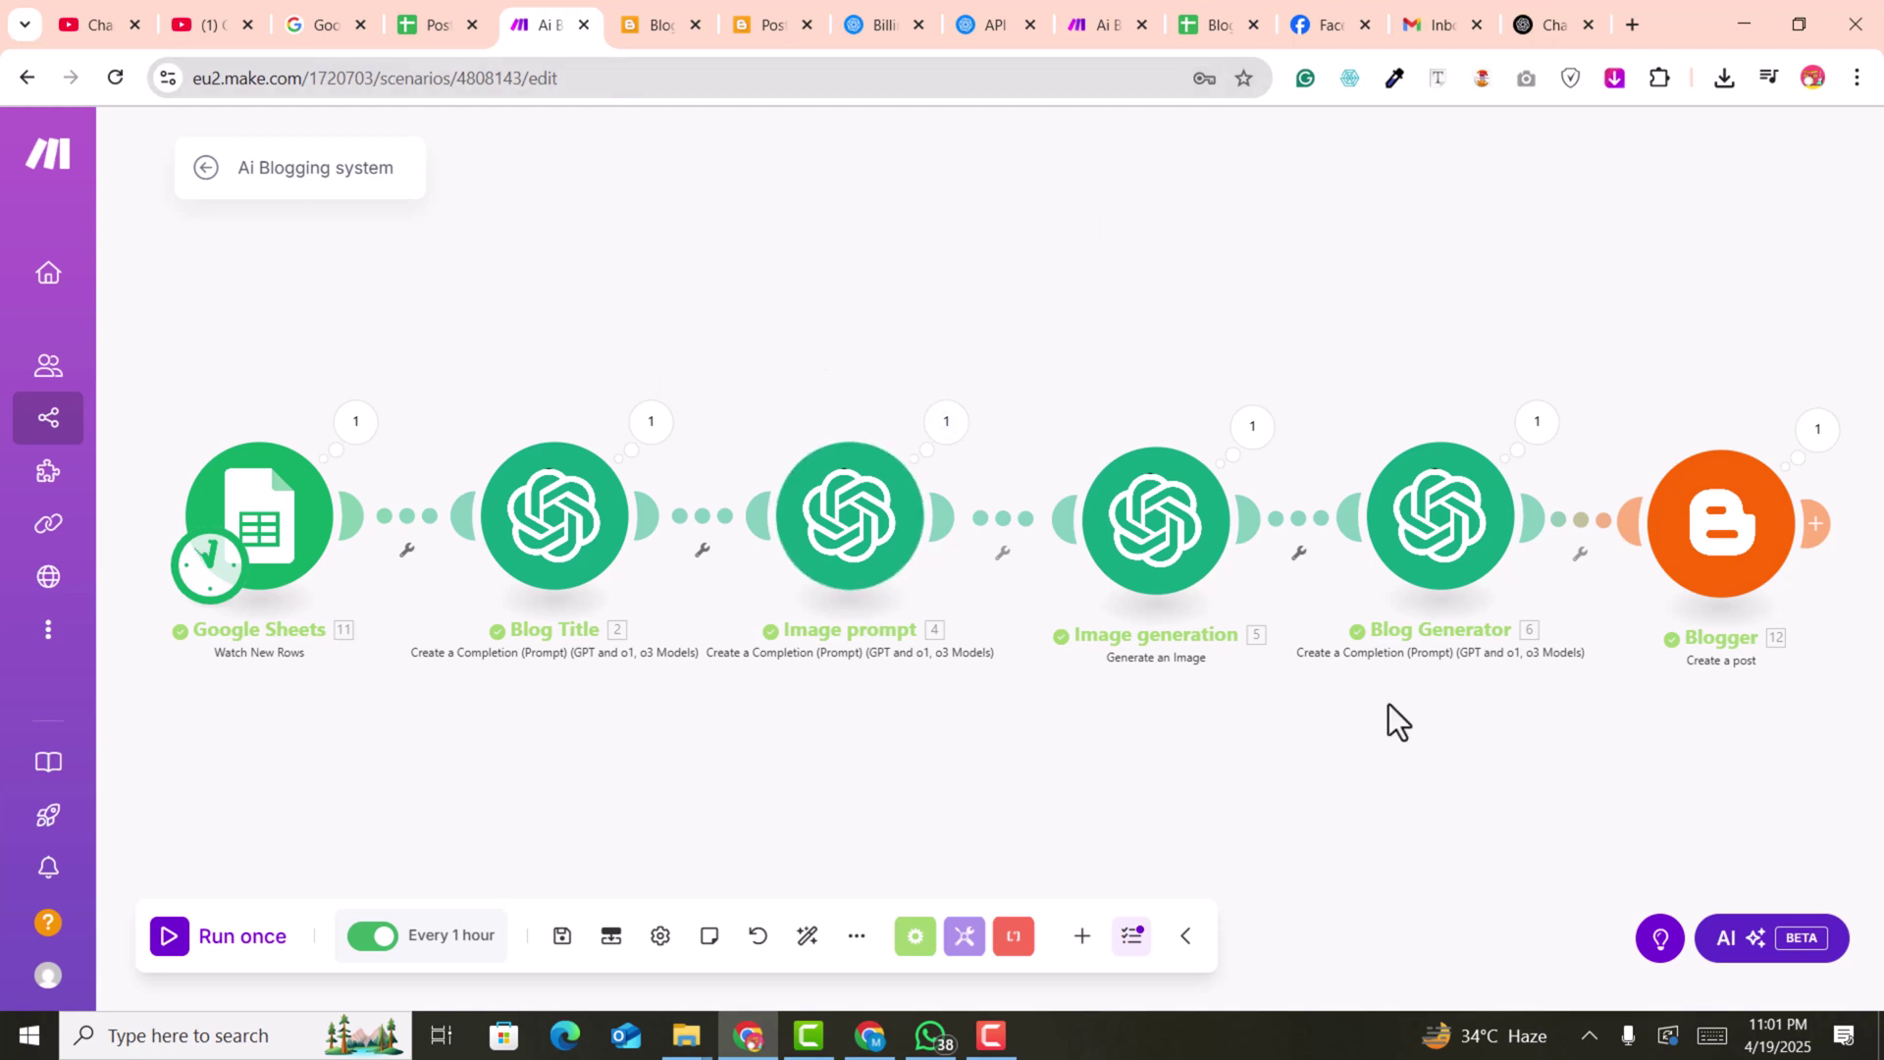
Look back at the Blogger posts list and the Google Sheets spreadsheet, and return to the Make scenario
left_click(715, 12)
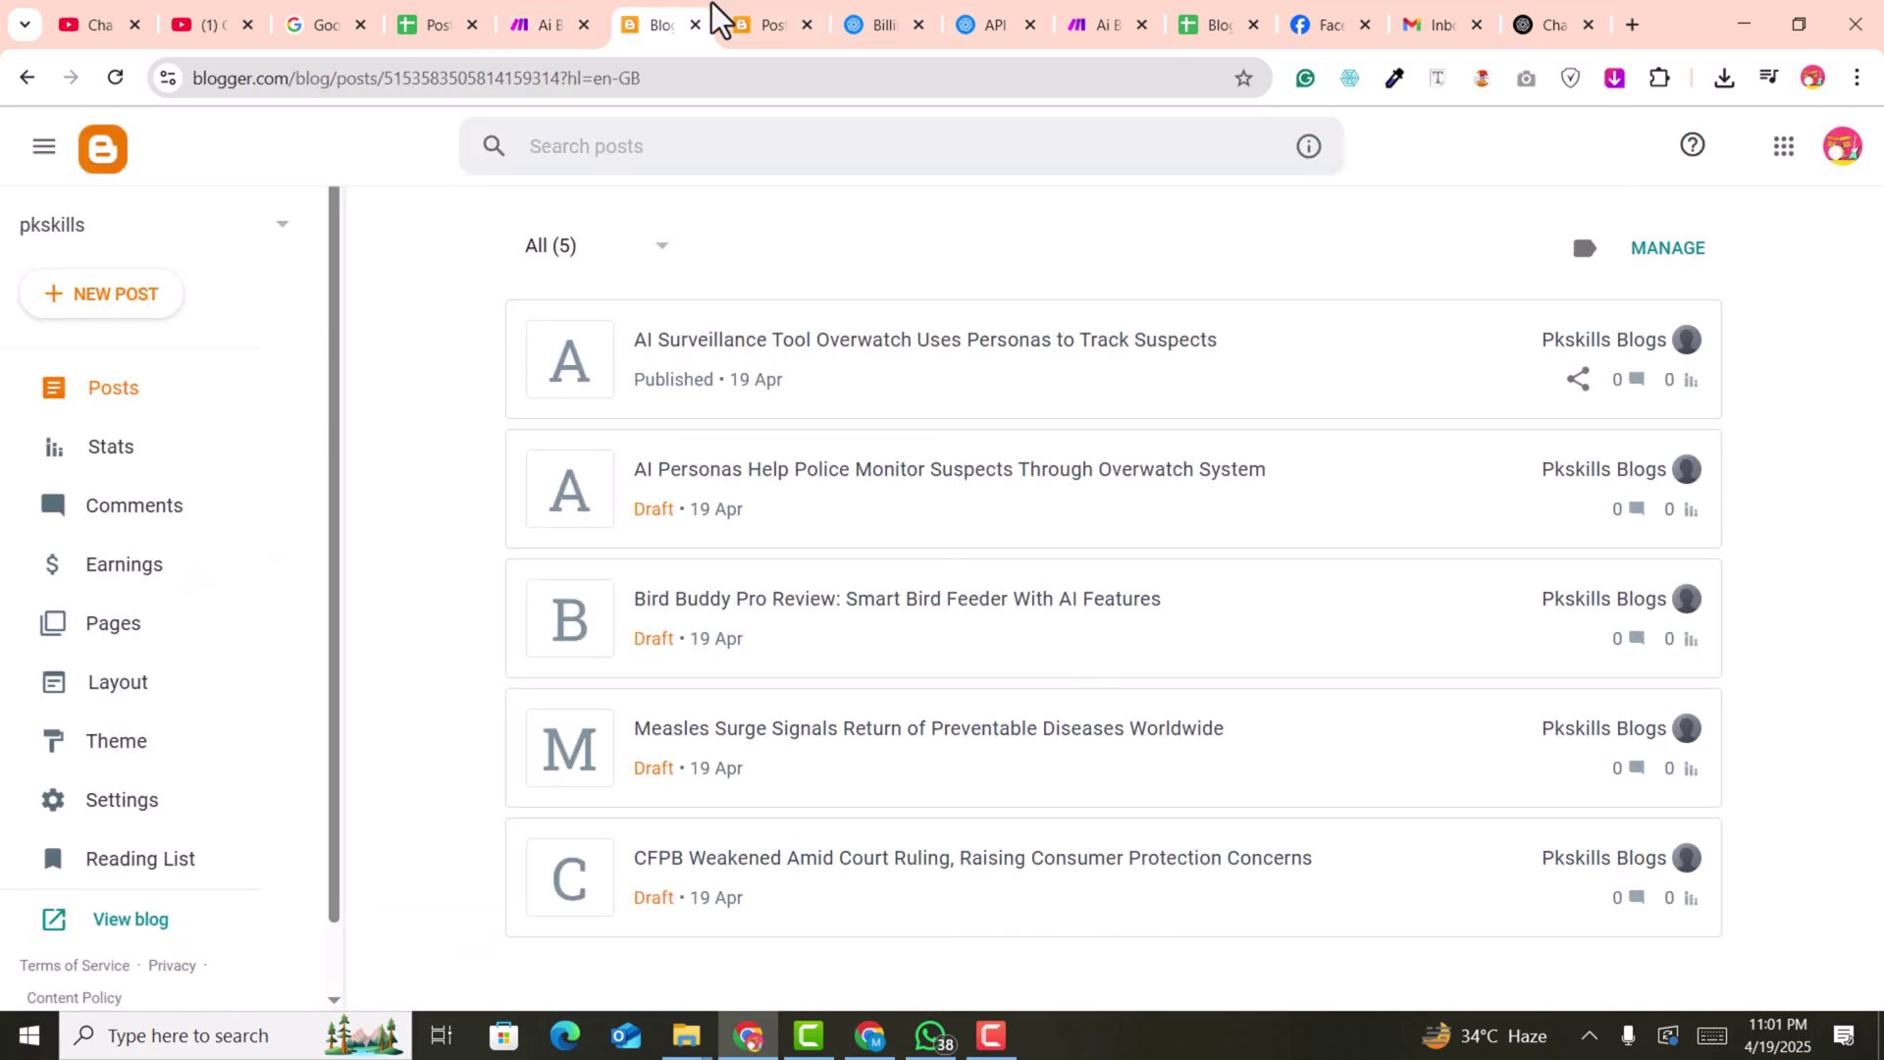
left_click(449, 6)
left_click(523, 7)
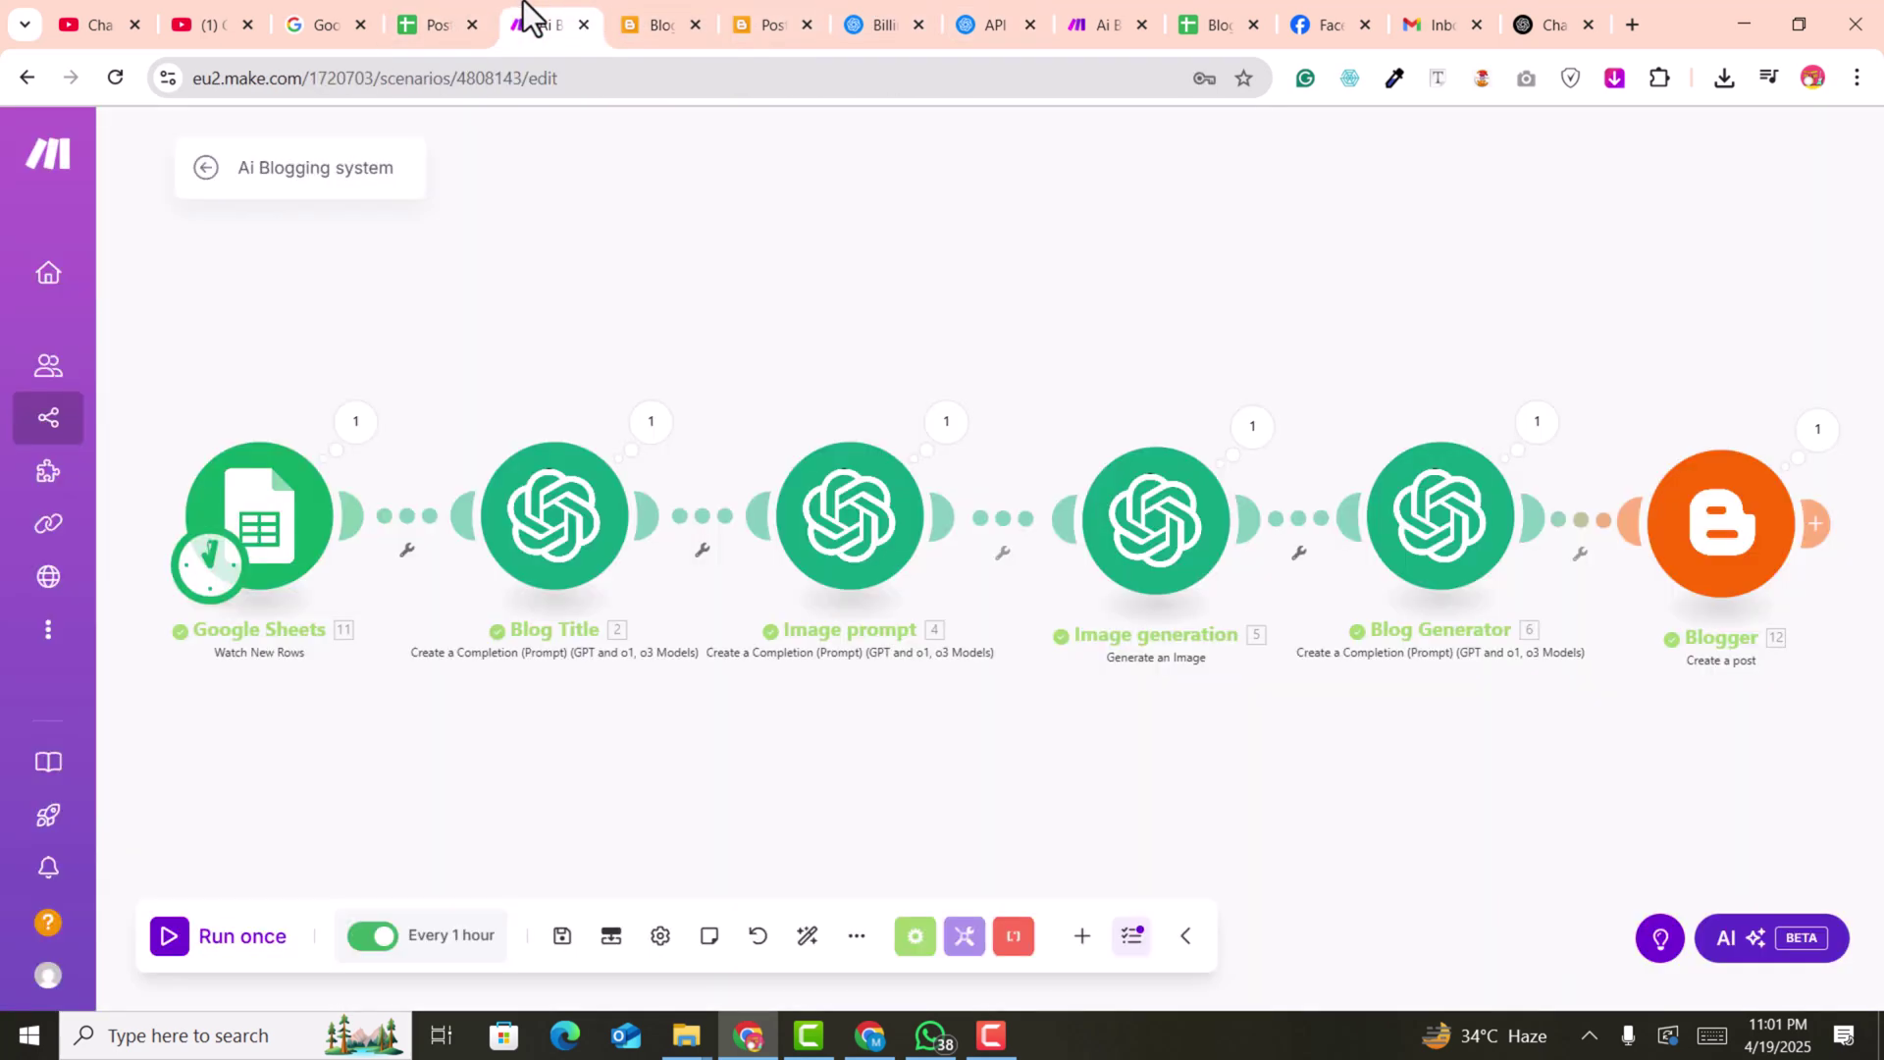